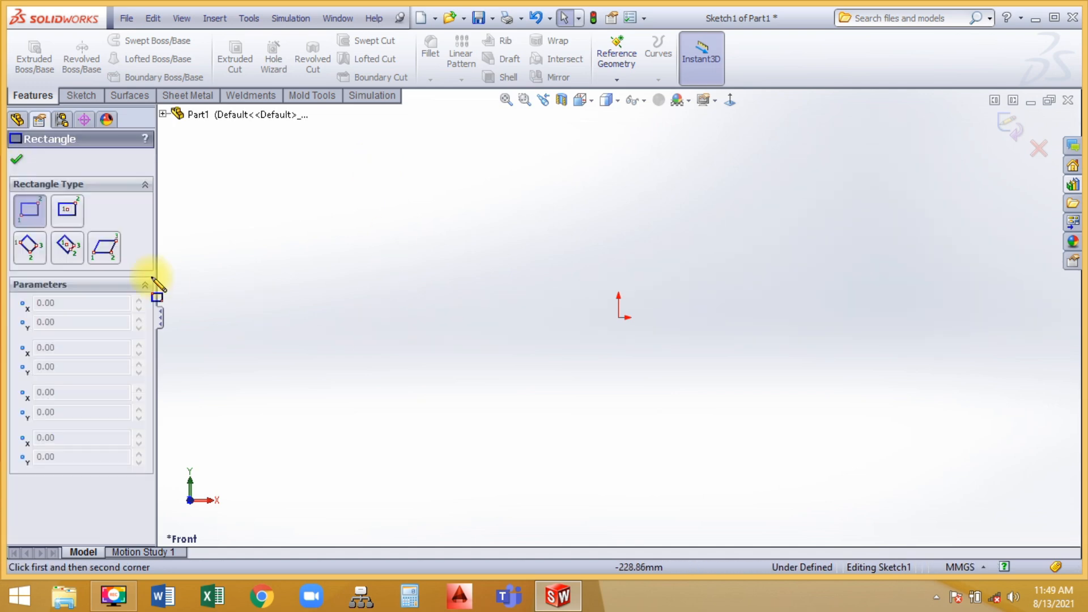
# - Sketch a center rectangle about 173 mm by 118 mm, centred on the origin of the Front Plane sketch
pyautogui.click(80, 212)
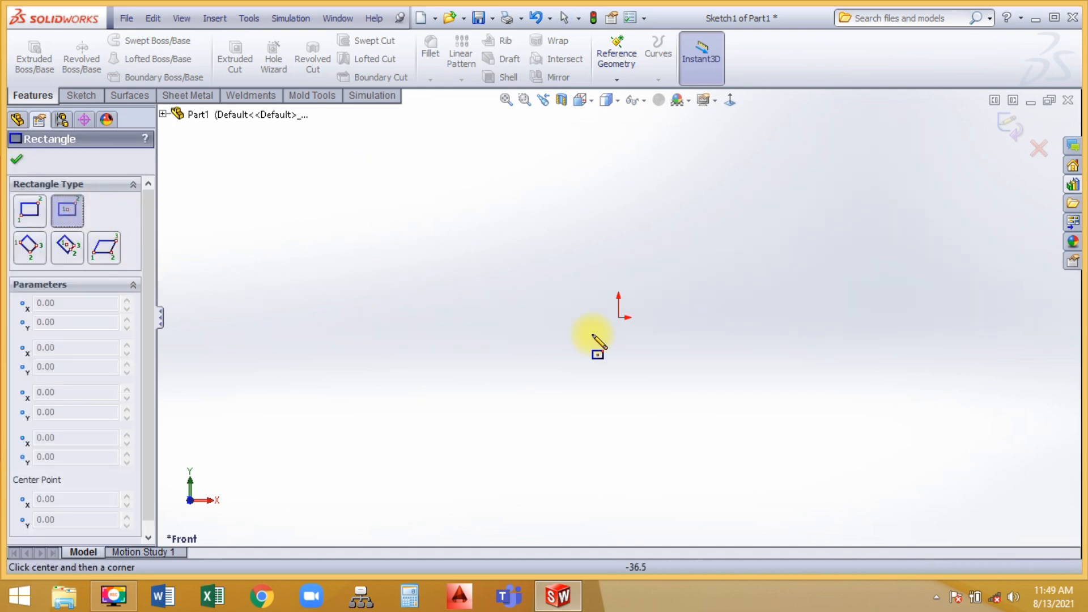
pyautogui.click(619, 317)
pyautogui.click(789, 201)
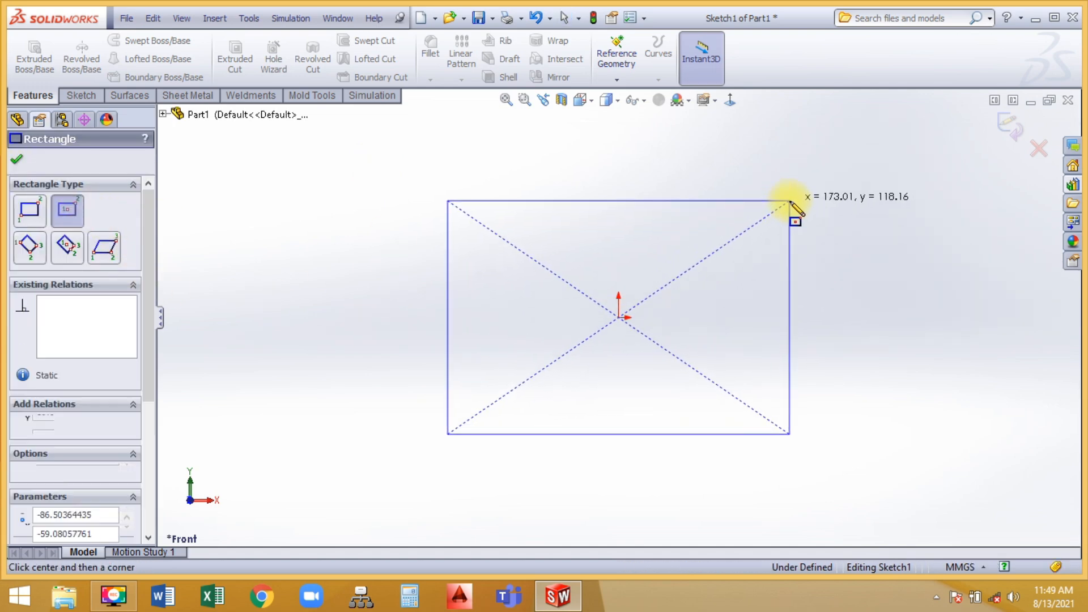
pyautogui.press('Escape')
# - Extrude the rectangle into a solid block about 82 mm deep
pyautogui.click(20, 56)
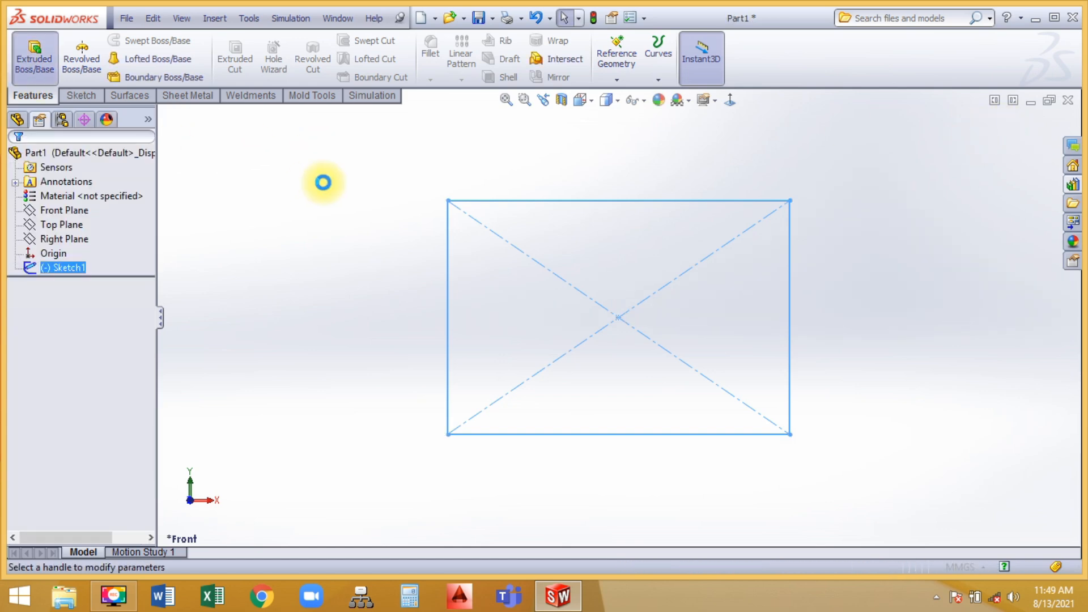
pyautogui.rightClick(325, 181)
pyautogui.click(349, 405)
pyautogui.moveTo(349, 406); pyautogui.dragTo(374, 225, button='middle')
pyautogui.moveTo(618, 290); pyautogui.dragTo(617, 215)
pyautogui.click(1012, 129)
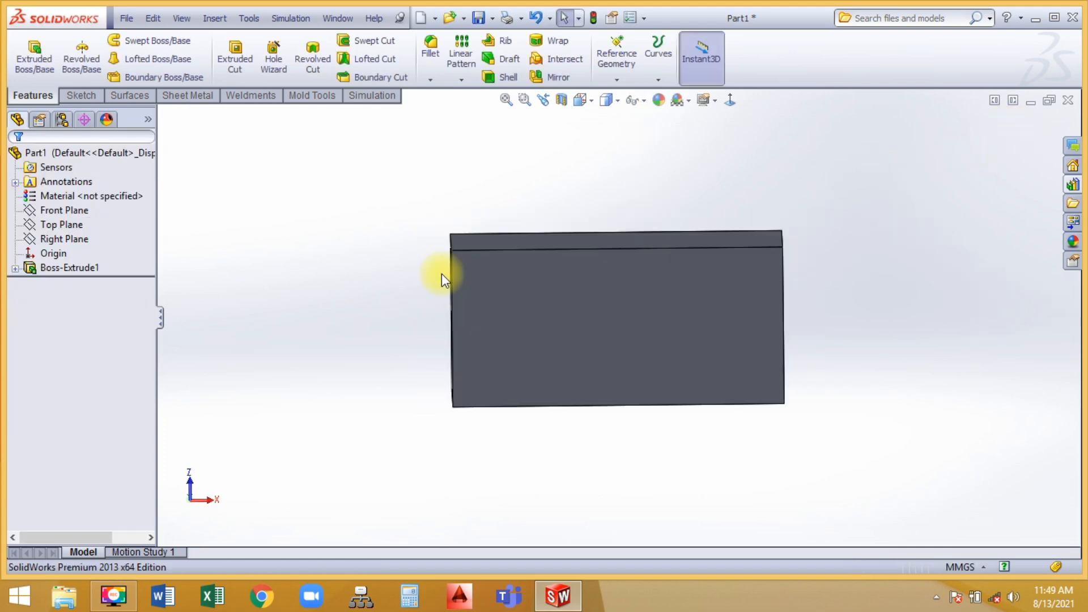
# - Start a reference plane parallel to the block's top face and set its offset distance to 50 mm
pyautogui.moveTo(441, 273); pyautogui.dragTo(384, 322, button='middle')
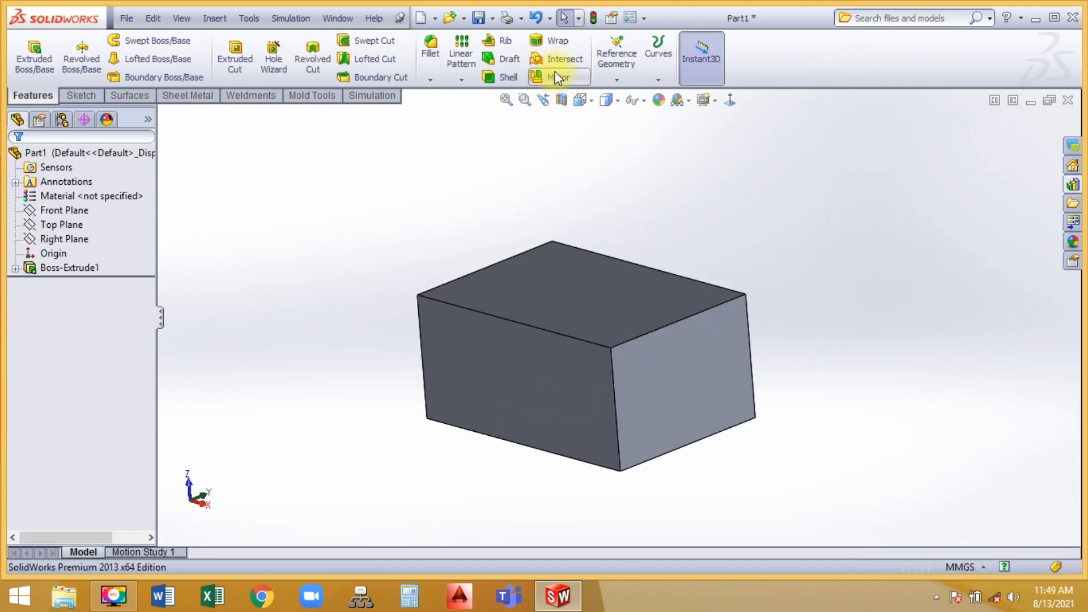
pyautogui.click(616, 79)
pyautogui.click(622, 94)
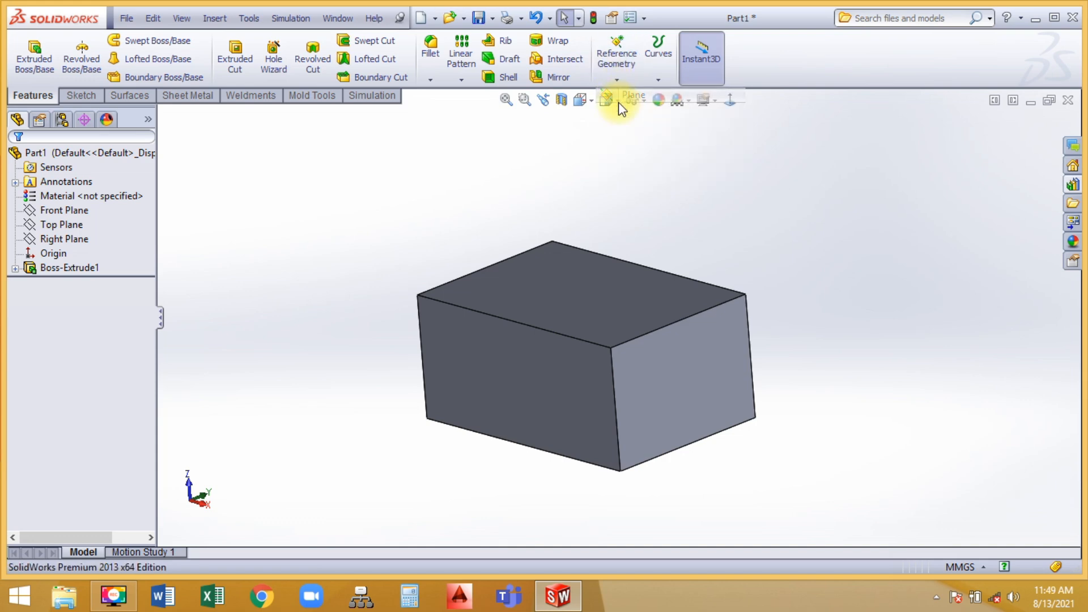
pyautogui.click(572, 272)
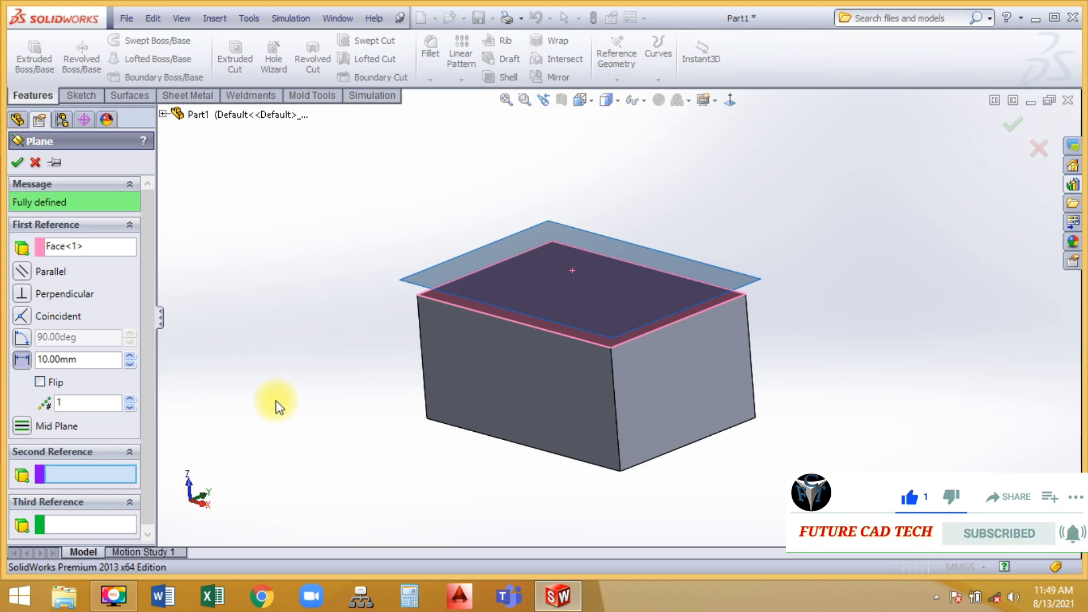
pyautogui.click(130, 356)
pyautogui.click(131, 356)
pyautogui.click(131, 355)
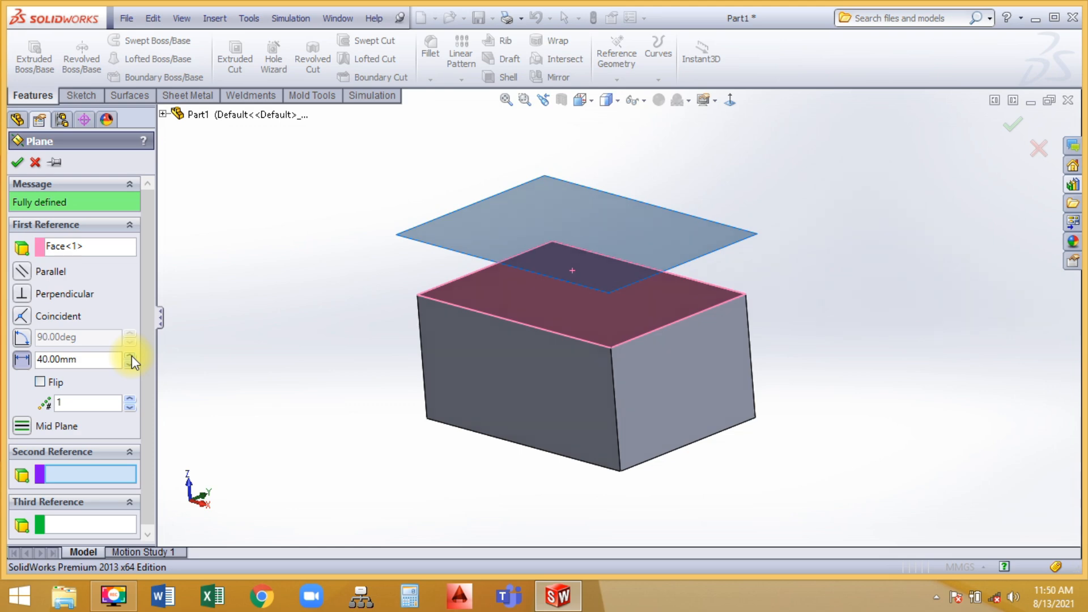
pyautogui.click(131, 356)
pyautogui.moveTo(309, 334); pyautogui.dragTo(314, 303, button='middle')
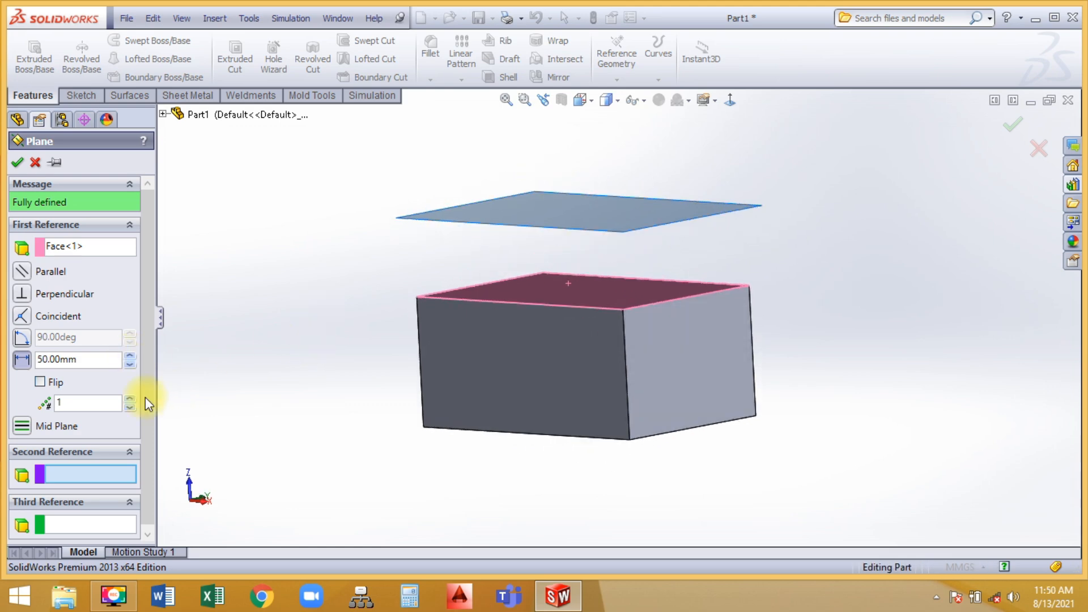
# - Set the number of offset planes to 3, create them above the block, and undo them
pyautogui.click(51, 376)
pyautogui.click(51, 376)
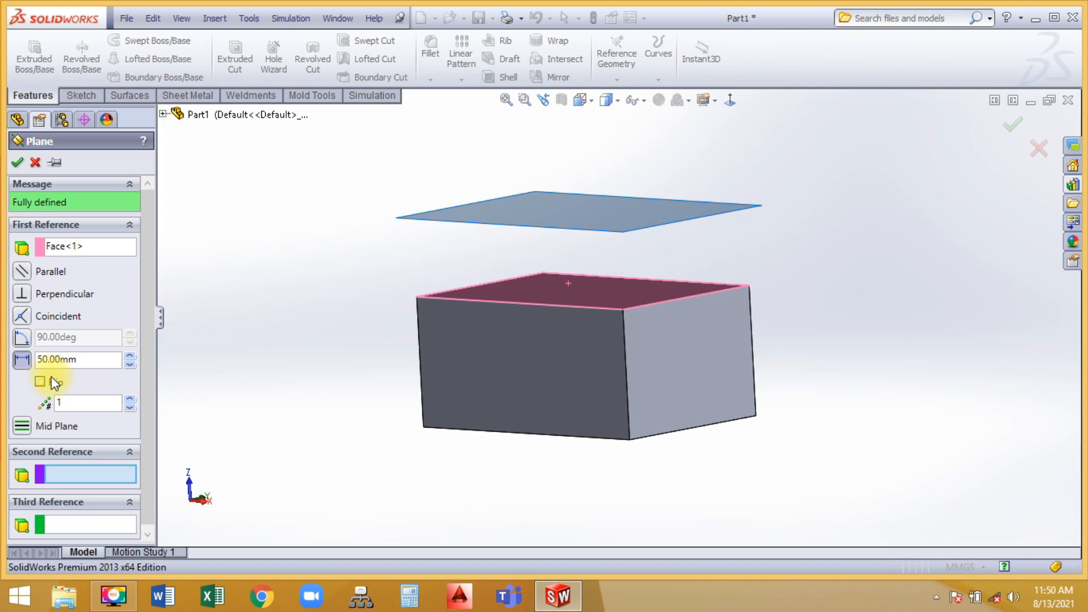
pyautogui.click(131, 398)
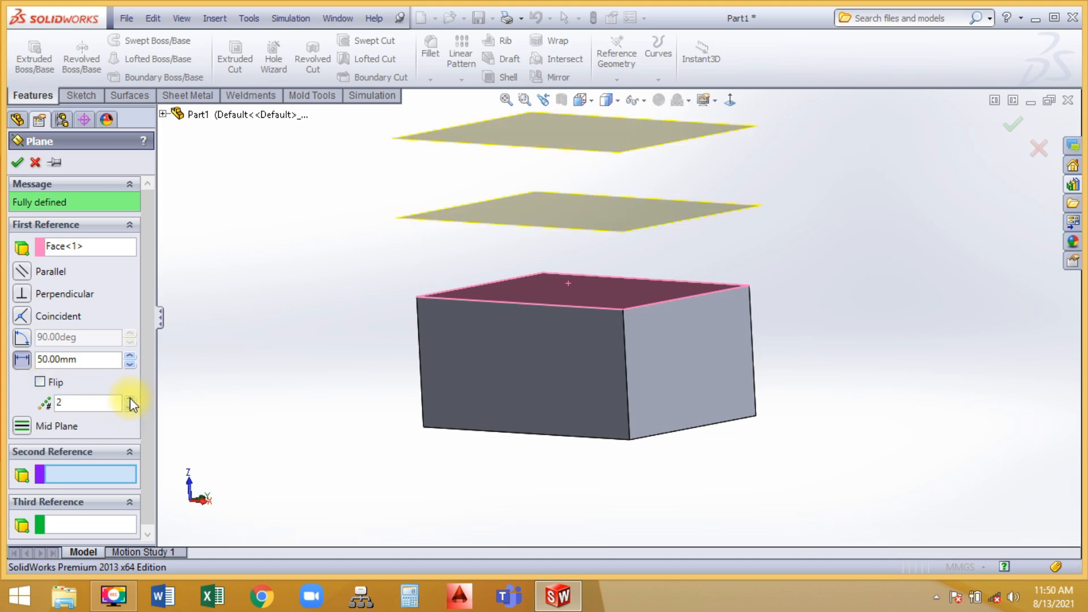
pyautogui.click(130, 398)
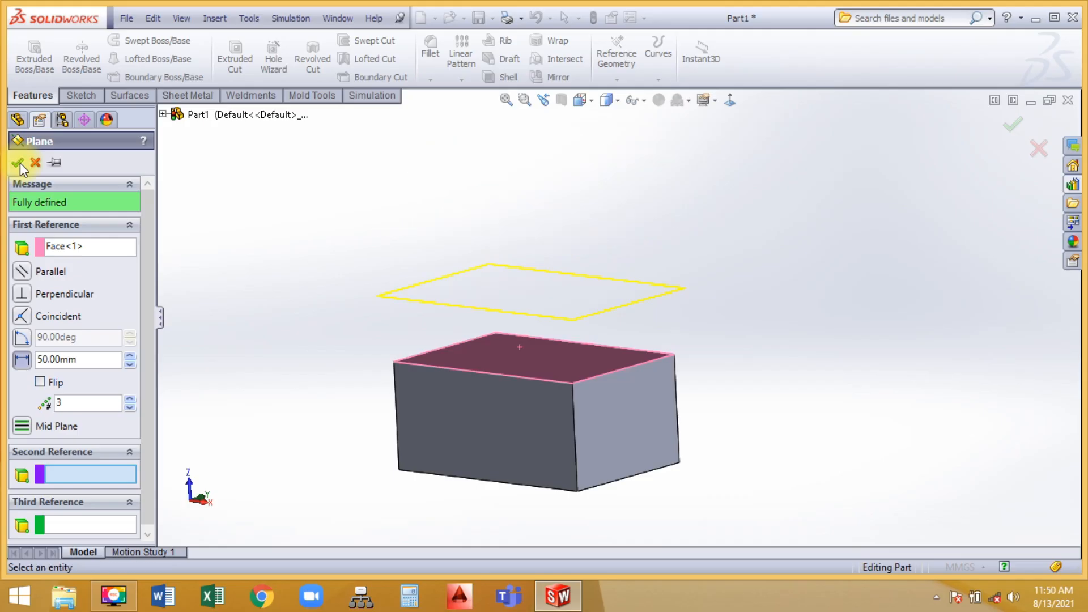
pyautogui.click(20, 162)
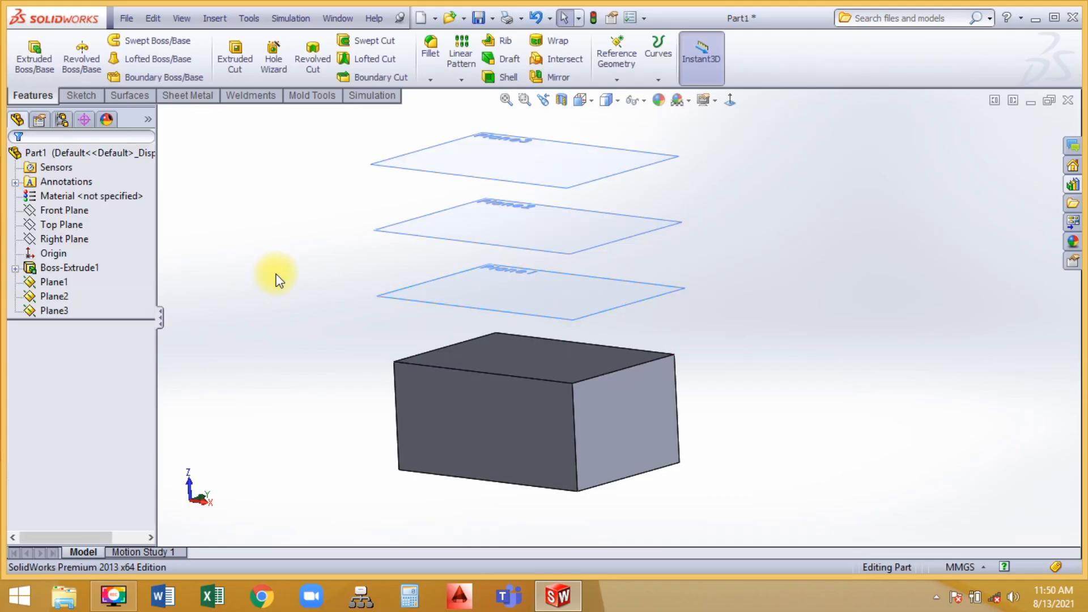
pyautogui.hotkey('ctrl', 'z')
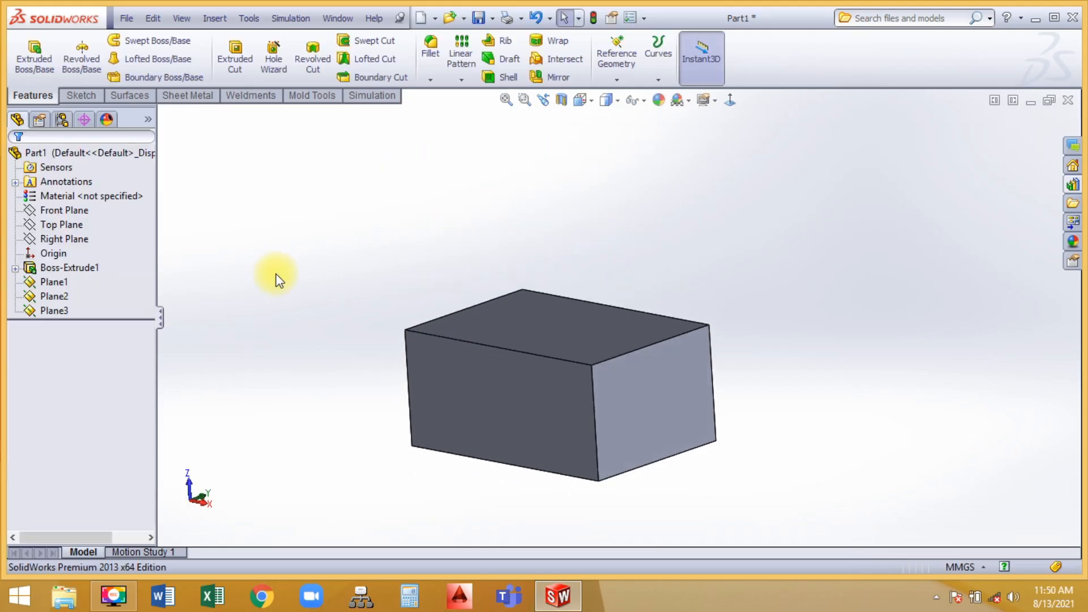
# - Define a reference plane through the top face's front edge at an angle of 35 degrees to that face
pyautogui.click(622, 71)
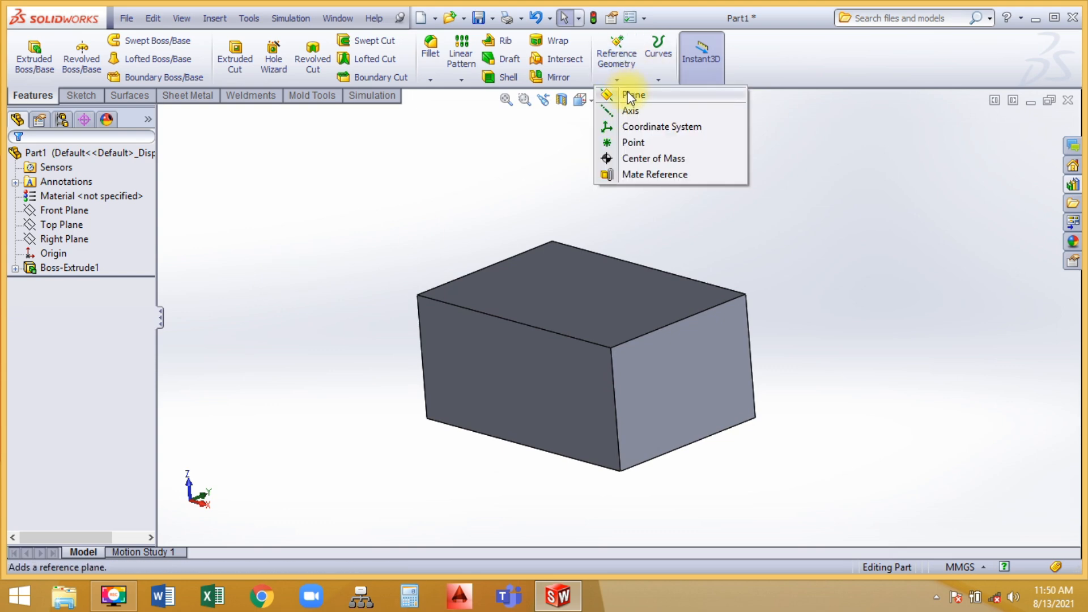
pyautogui.click(605, 95)
pyautogui.click(558, 277)
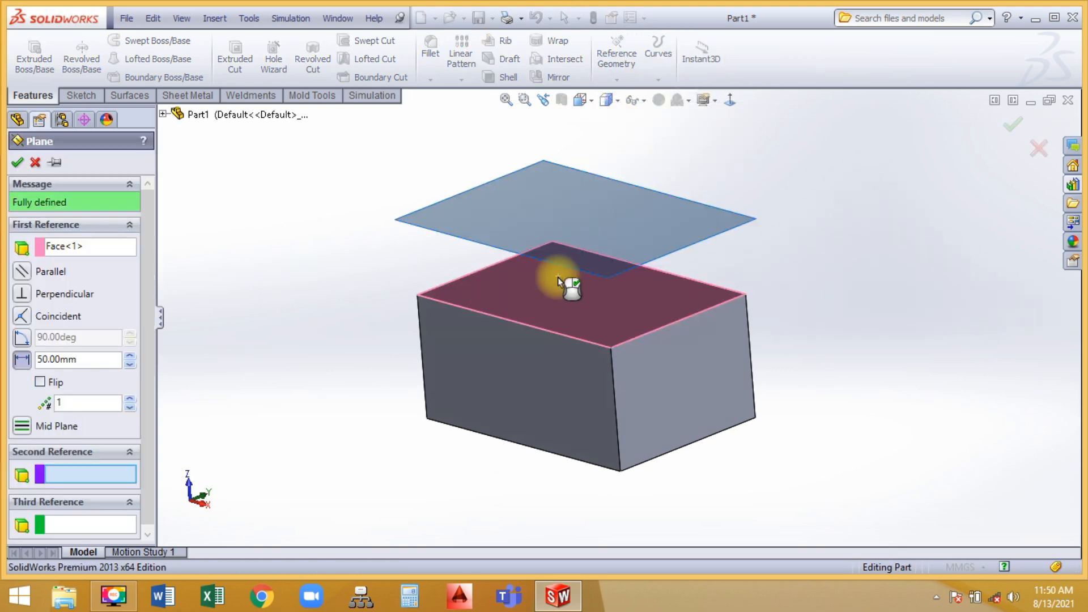
pyautogui.click(491, 311)
pyautogui.click(491, 298)
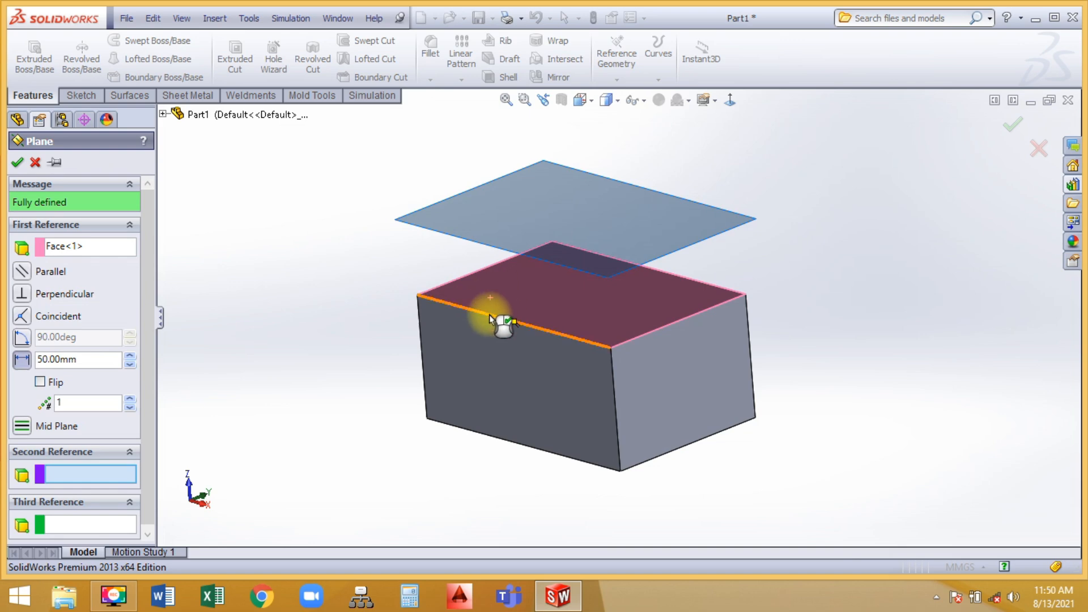
pyautogui.click(490, 315)
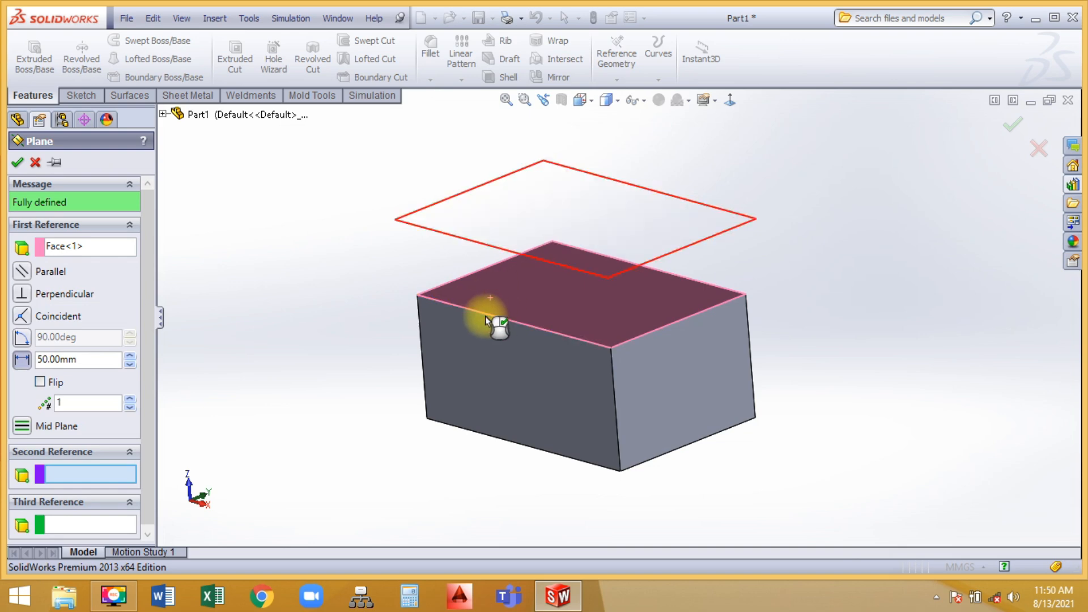
pyautogui.click(18, 339)
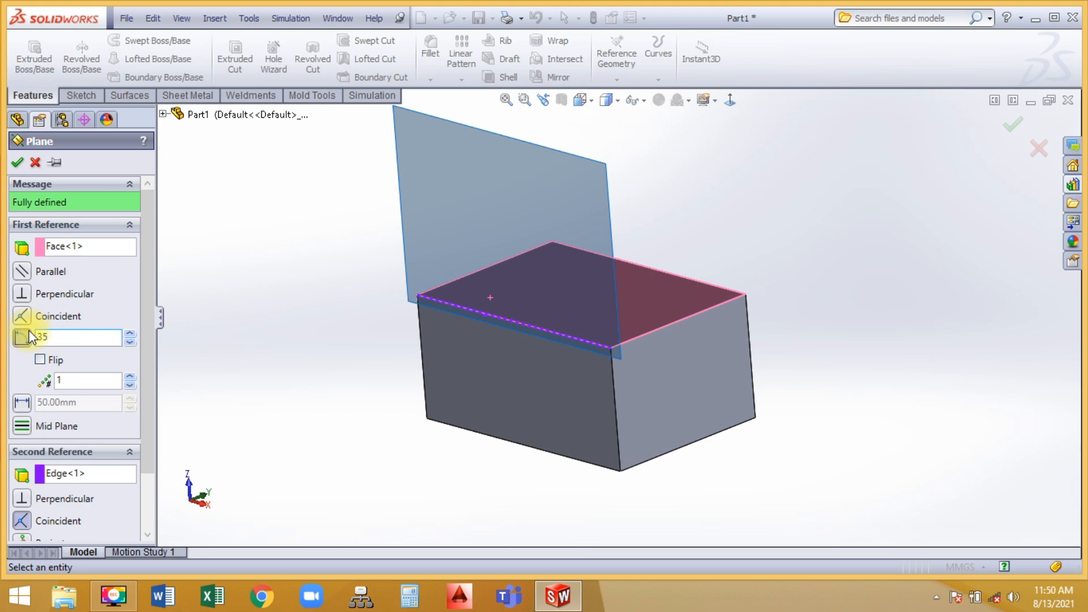
pyautogui.press('Return')
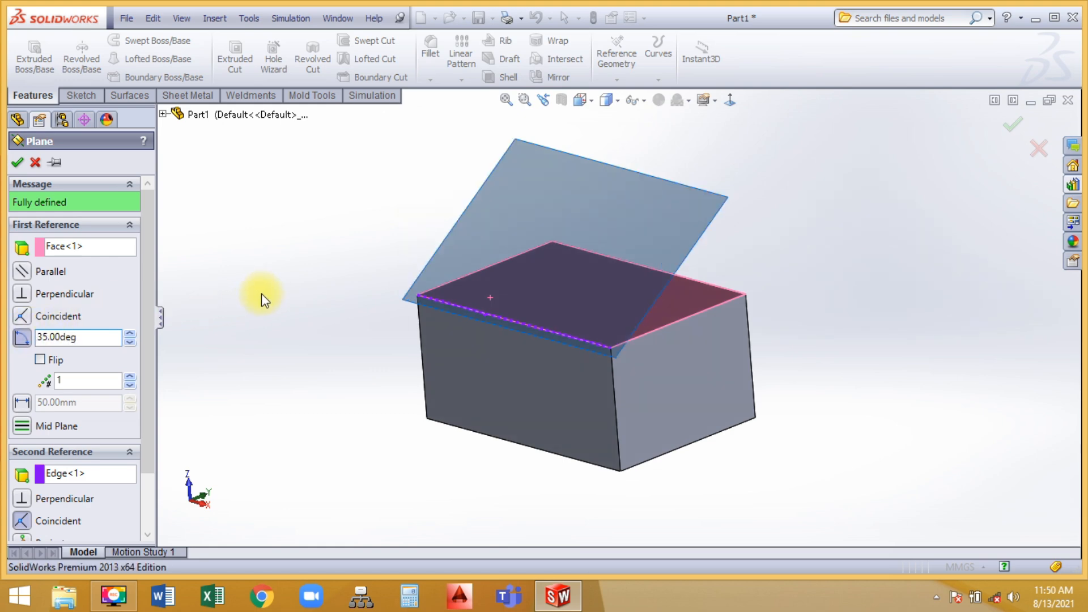
# - Raise the number of angled planes to 4 and create them about the top front edge
pyautogui.moveTo(327, 270); pyautogui.dragTo(308, 284, button='middle')
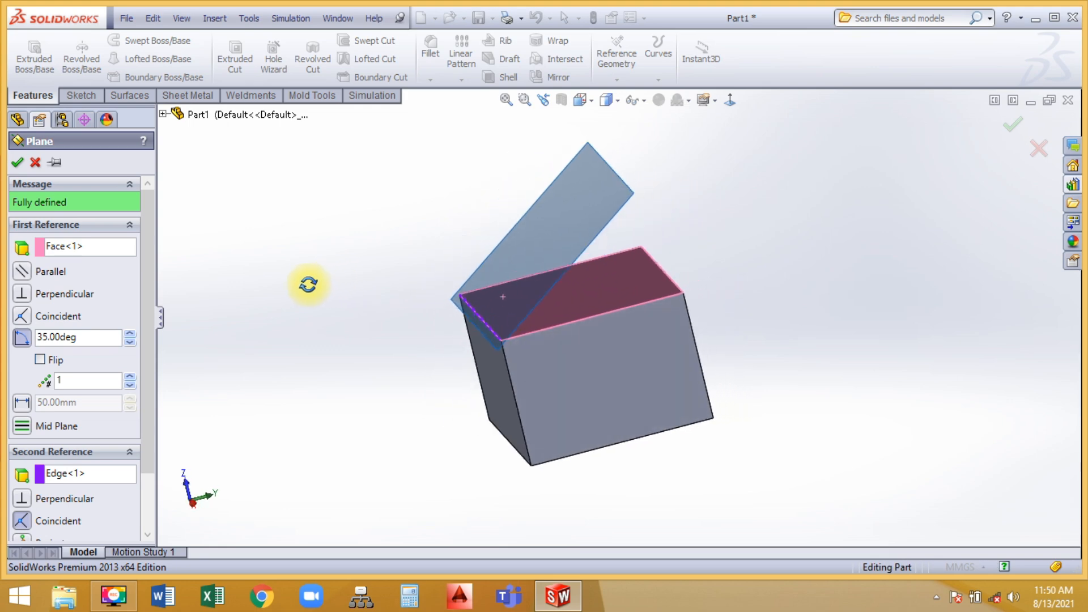
pyautogui.click(129, 376)
pyautogui.click(129, 376)
pyautogui.click(129, 377)
pyautogui.moveTo(355, 346); pyautogui.dragTo(379, 349, button='middle')
pyautogui.click(17, 163)
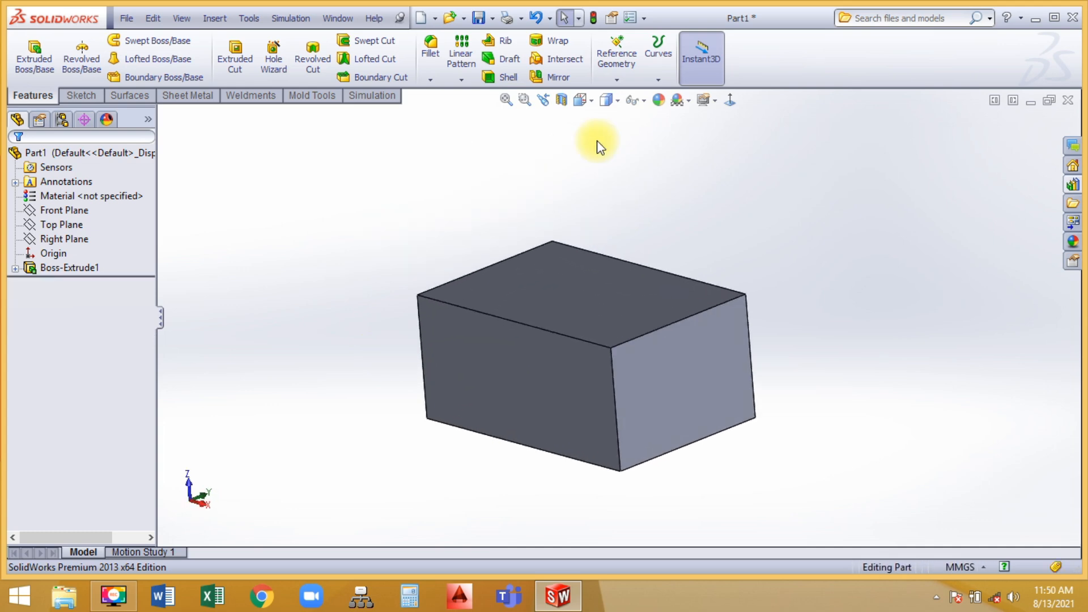
# - Create a diagonal reference plane through the block's upper left edge and lower right edge, and undo it
pyautogui.click(617, 63)
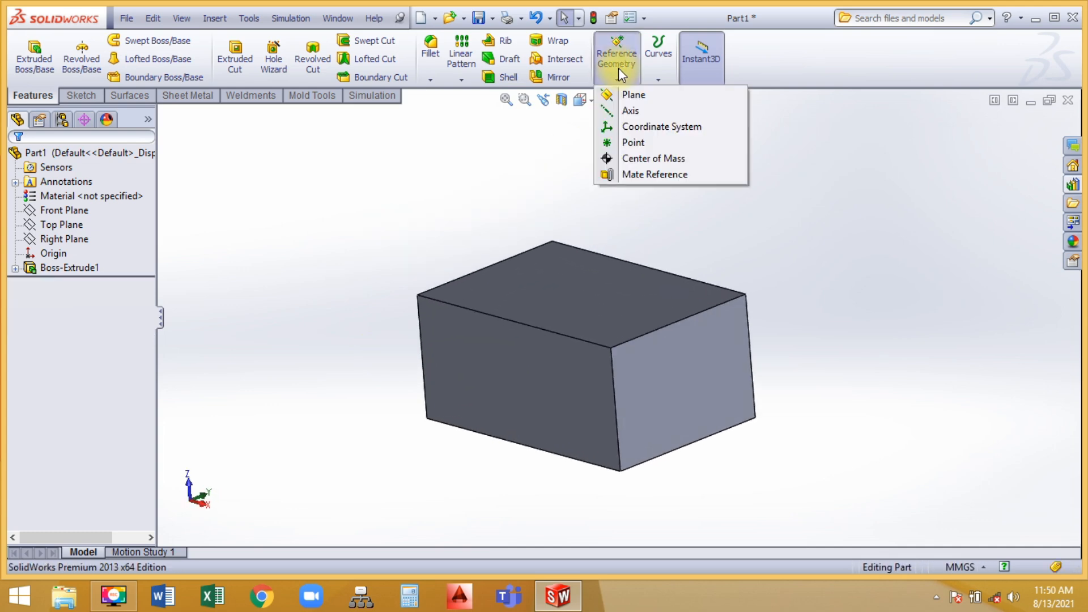
pyautogui.click(627, 93)
pyautogui.click(537, 248)
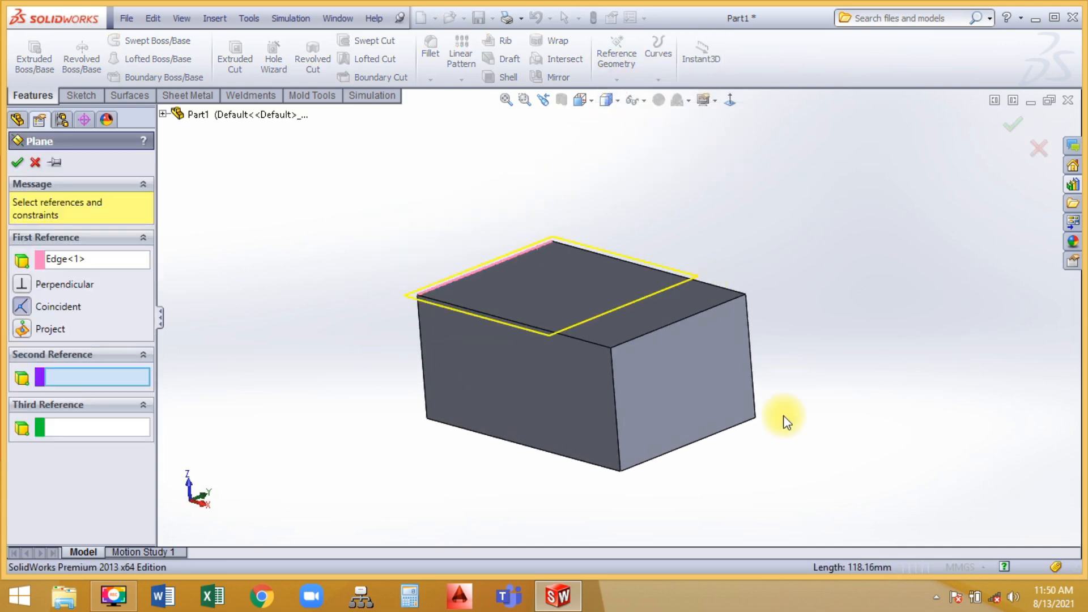
pyautogui.click(744, 423)
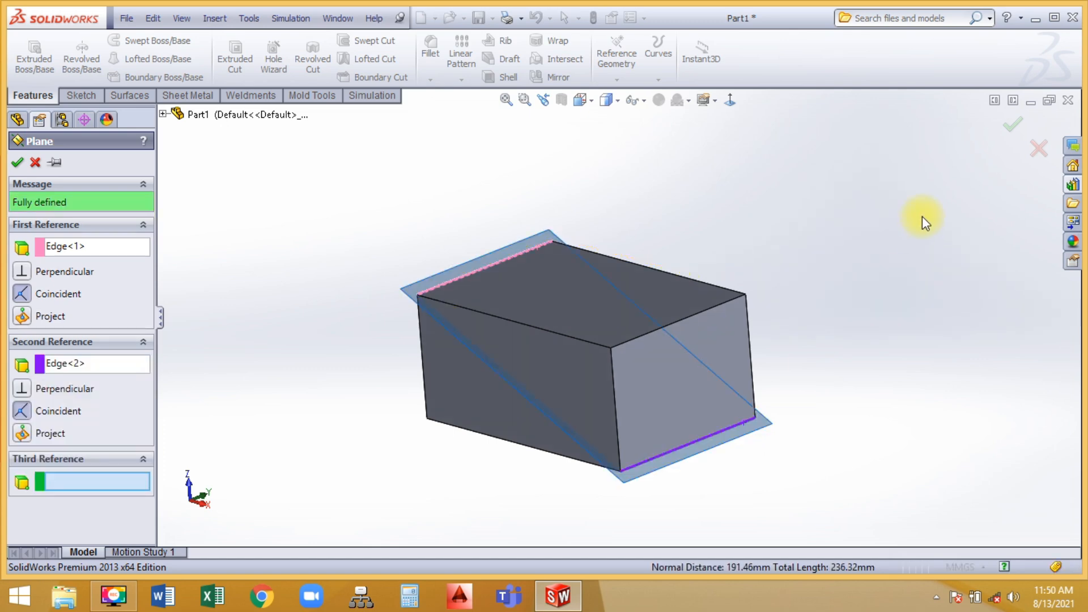
pyautogui.click(1011, 125)
pyautogui.moveTo(878, 225); pyautogui.dragTo(863, 282, button='middle')
pyautogui.hotkey('ctrl', 'z')
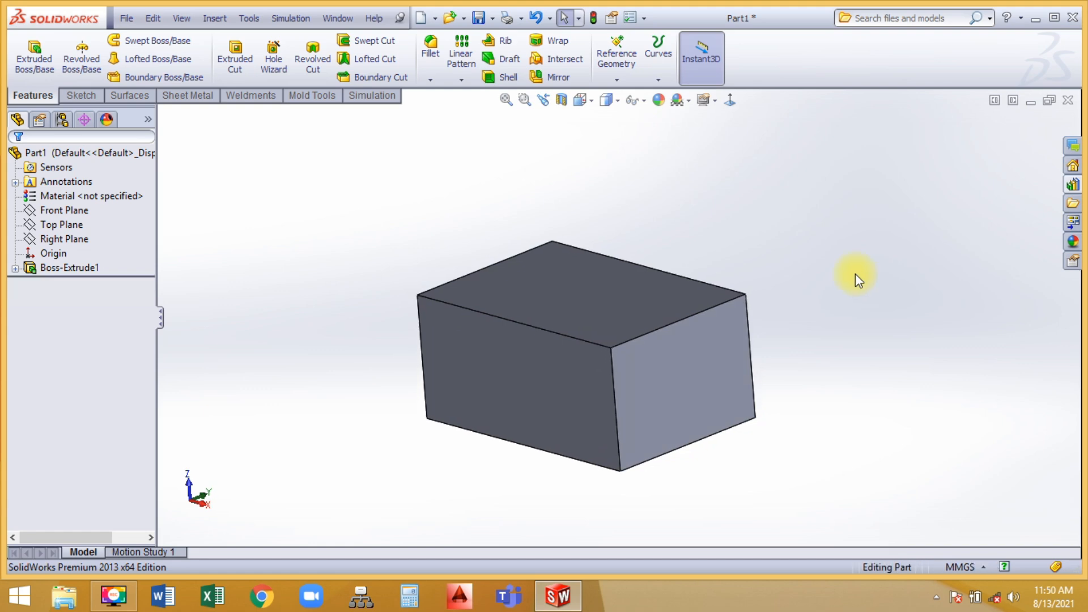
# - Create a reference plane through three block vertices: top front left, bottom front right and top back right, and undo it
pyautogui.click(623, 78)
pyautogui.click(634, 96)
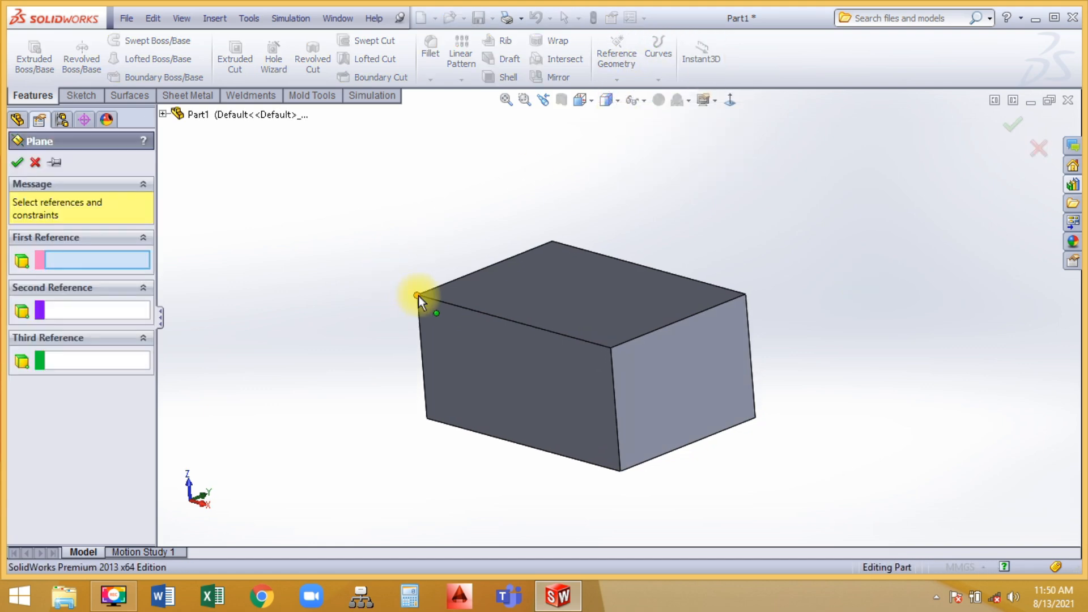
pyautogui.click(417, 295)
pyautogui.click(620, 472)
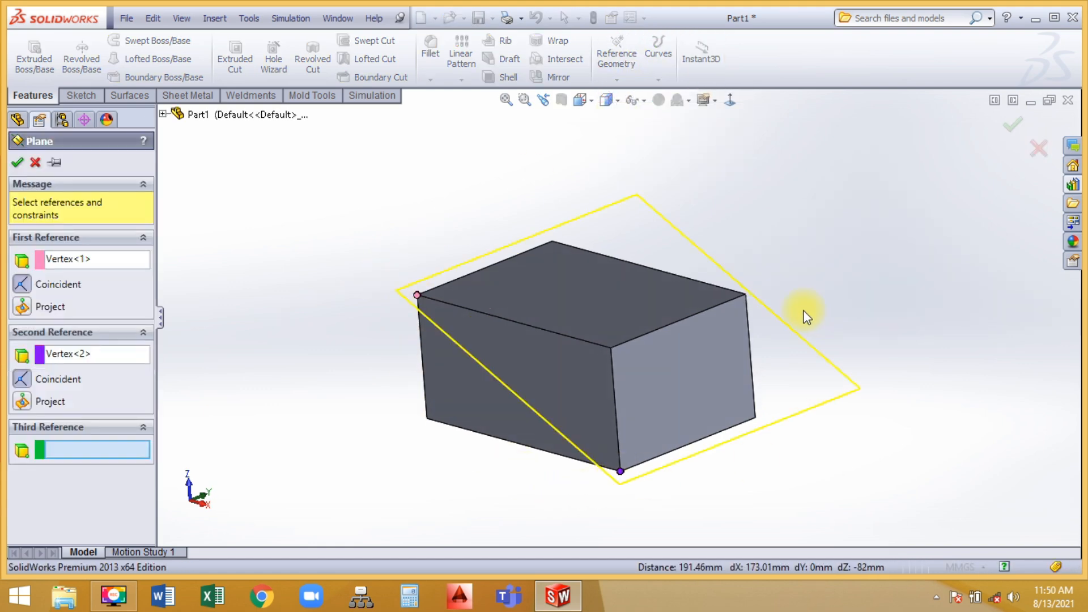
pyautogui.click(747, 295)
pyautogui.click(1011, 125)
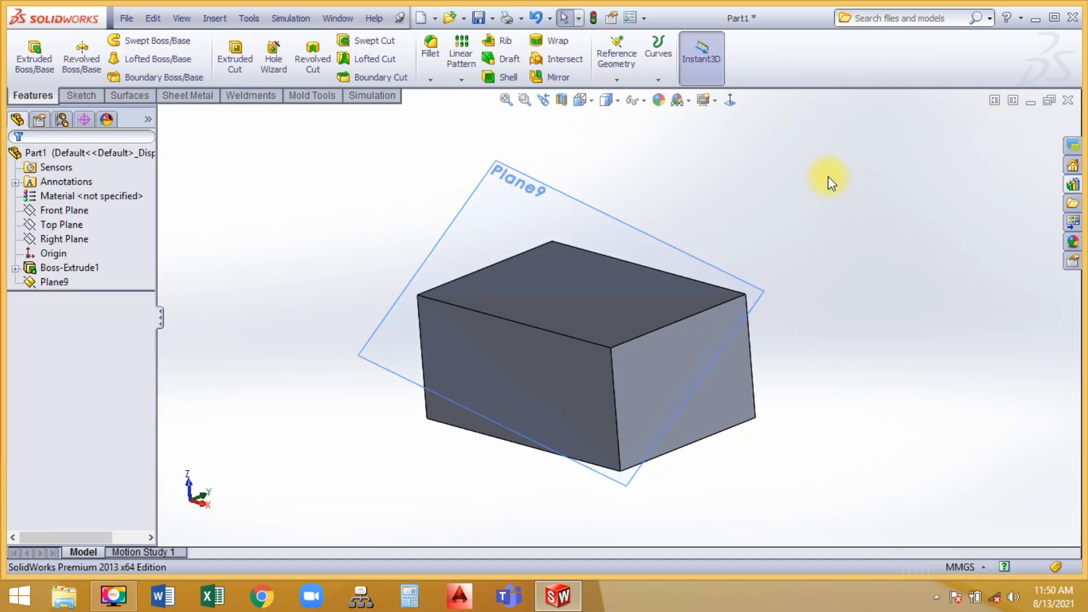
pyautogui.hotkey('ctrl', 'z')
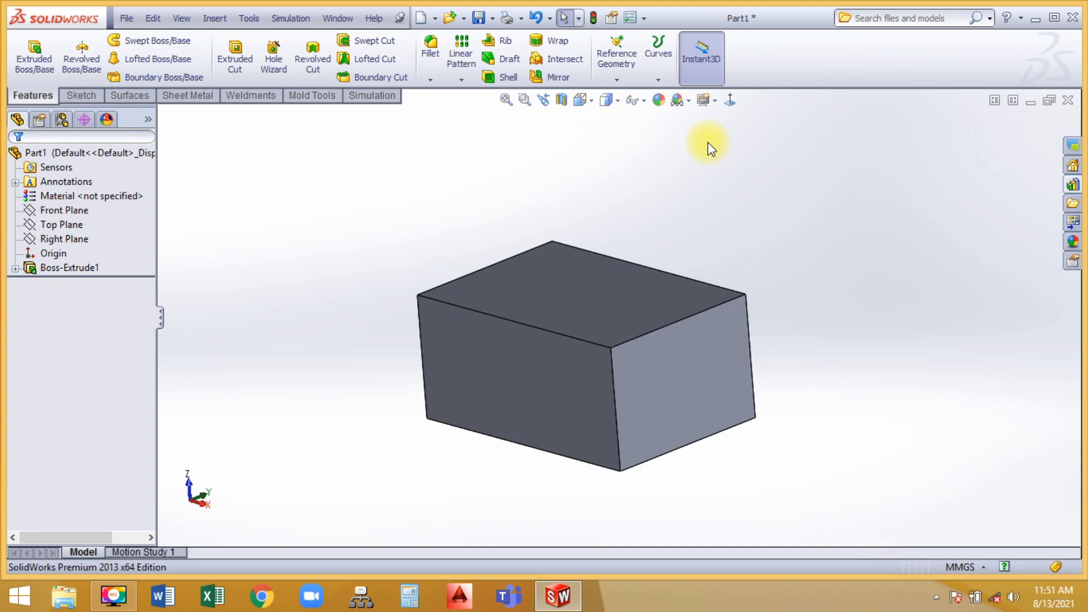
# - Create a mid plane between the Top Plane and the Right Plane
pyautogui.click(84, 224)
pyautogui.keyDown('ctrl'); pyautogui.click(86, 241); pyautogui.keyUp('ctrl')
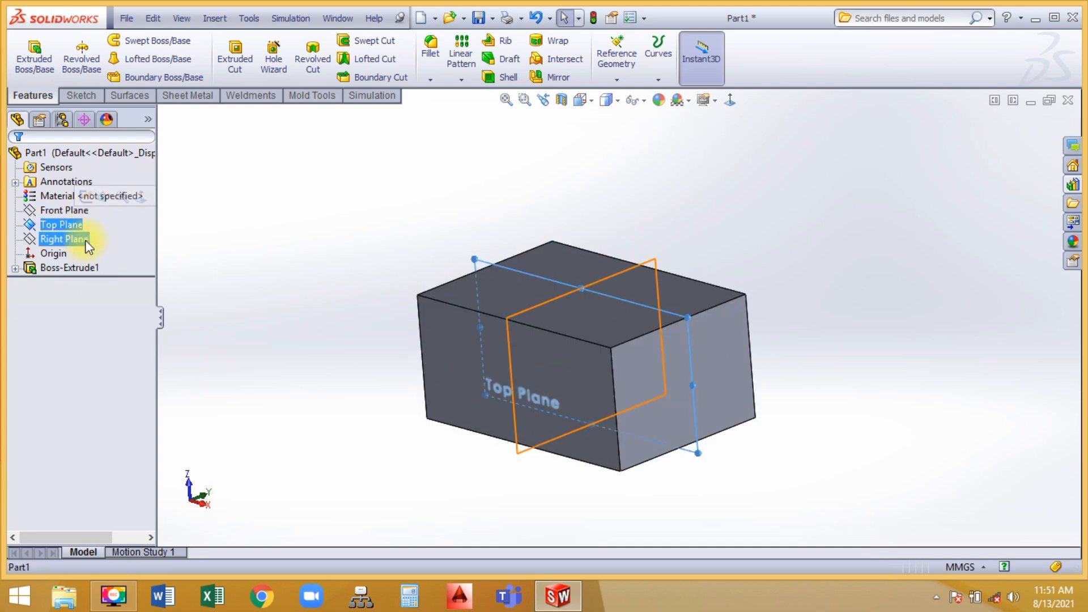
pyautogui.click(624, 67)
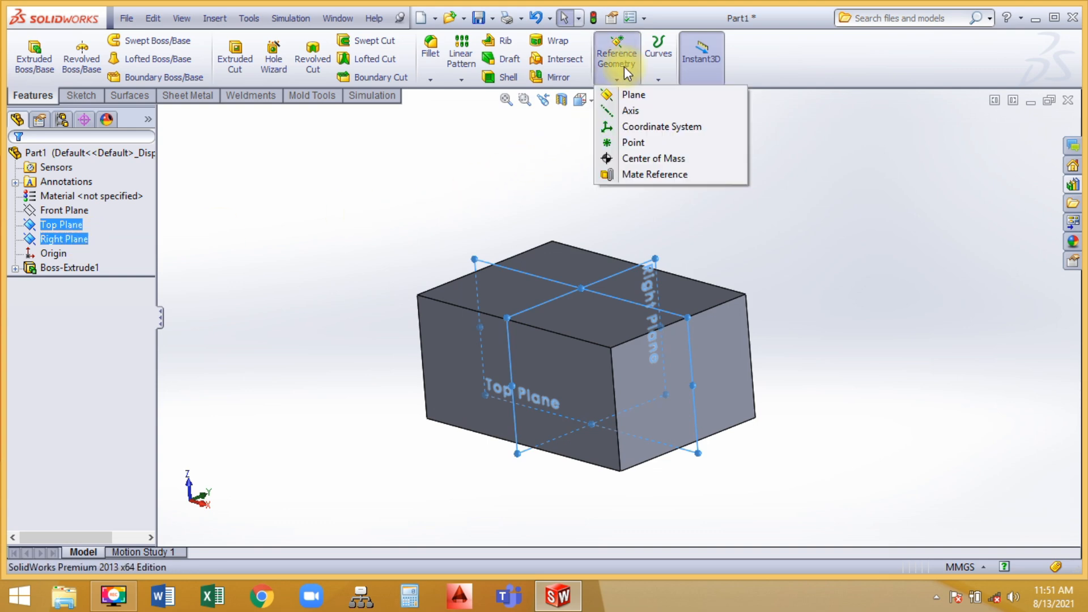
pyautogui.click(630, 95)
pyautogui.moveTo(614, 206); pyautogui.dragTo(638, 369, button='middle')
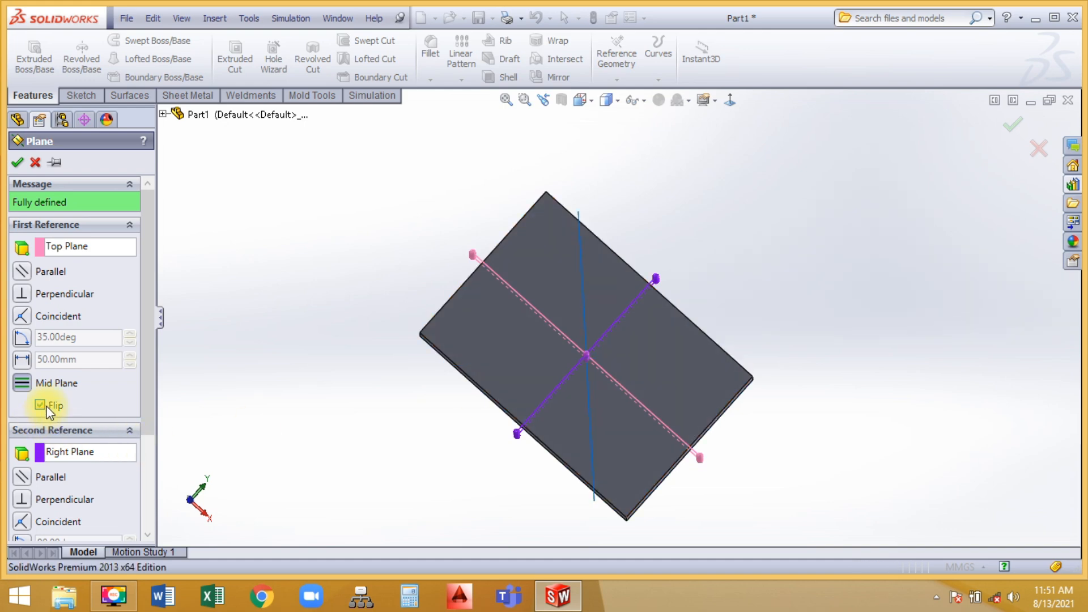
pyautogui.click(17, 164)
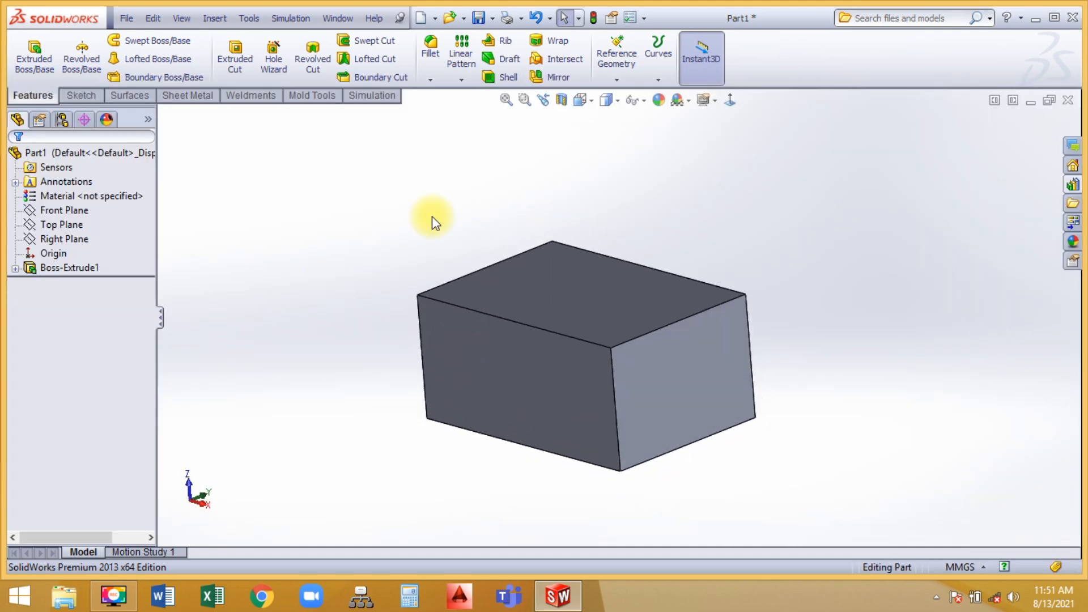
# - Create a mid plane between the block's right end face and its opposite left end face, and undo it
pyautogui.click(627, 50)
pyautogui.click(627, 97)
pyautogui.click(696, 381)
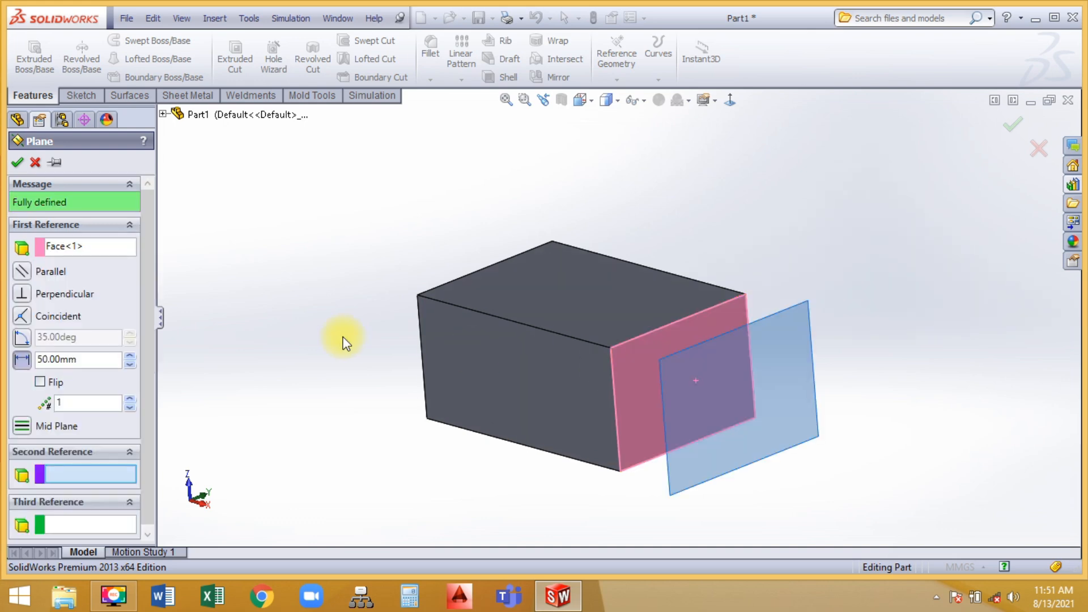
pyautogui.moveTo(340, 342); pyautogui.dragTo(425, 357, button='middle')
pyautogui.click(441, 327)
pyautogui.moveTo(836, 317); pyautogui.dragTo(753, 328, button='middle')
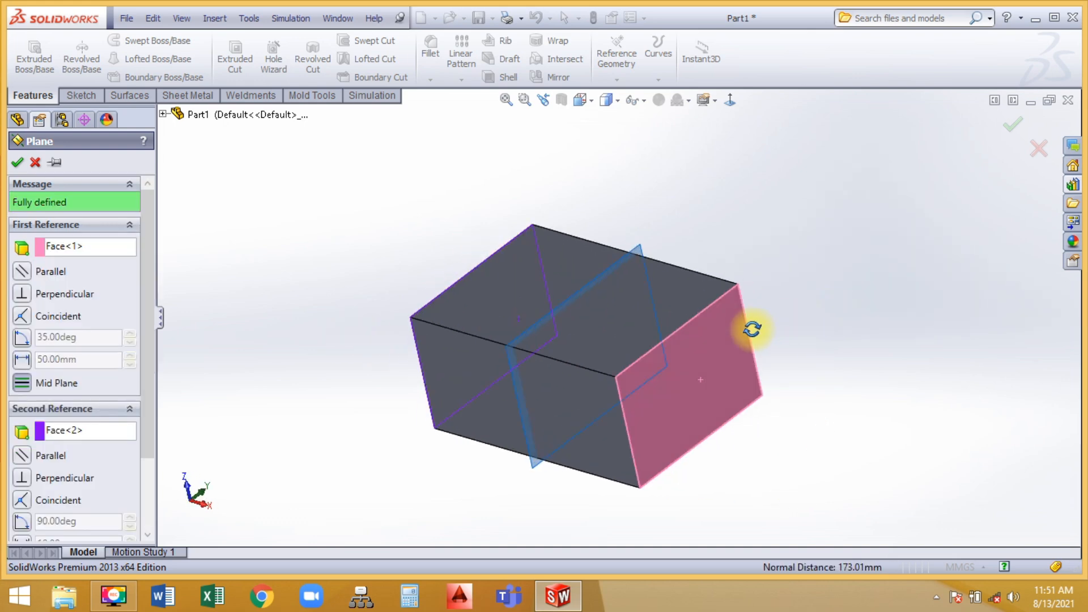
pyautogui.click(1011, 124)
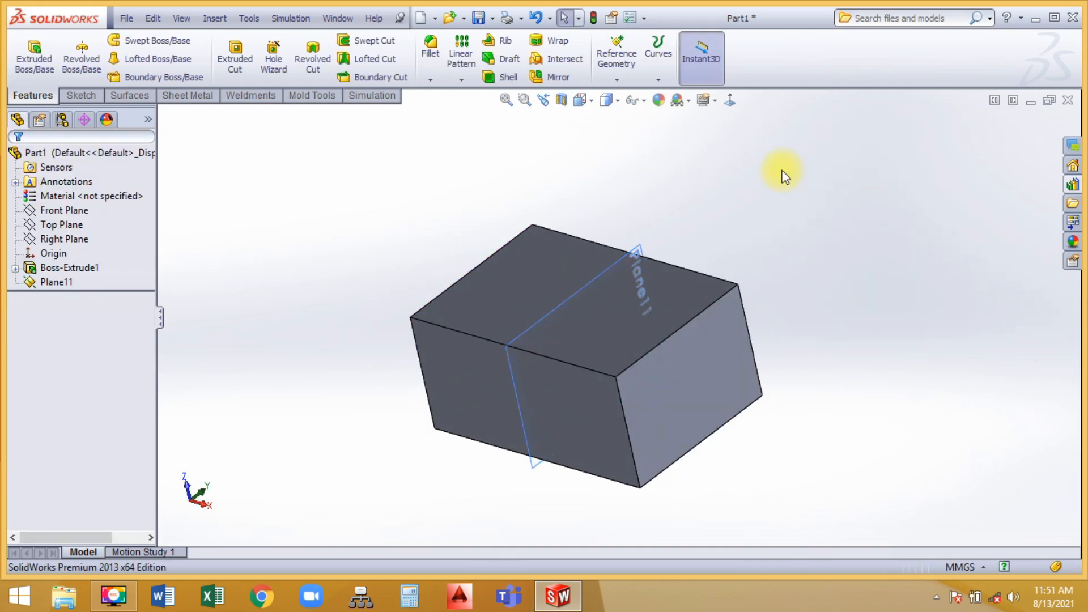
pyautogui.hotkey('ctrl', 'z')
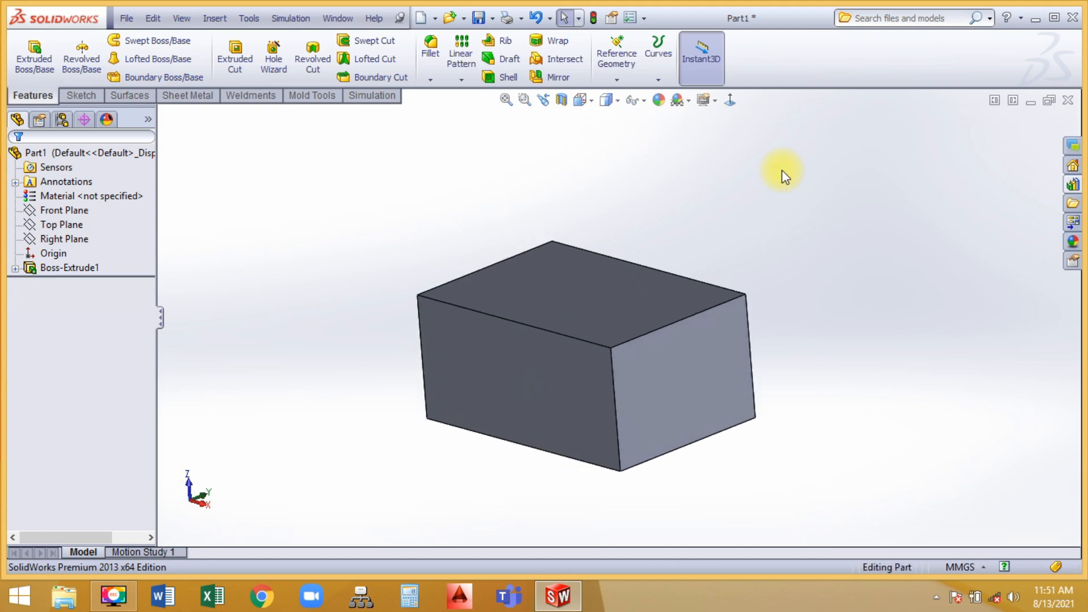
# - Create a diagonal reference axis through the block's top back right and bottom front left vertices
pyautogui.scroll(-2, 759, 294)
pyautogui.click(732, 291)
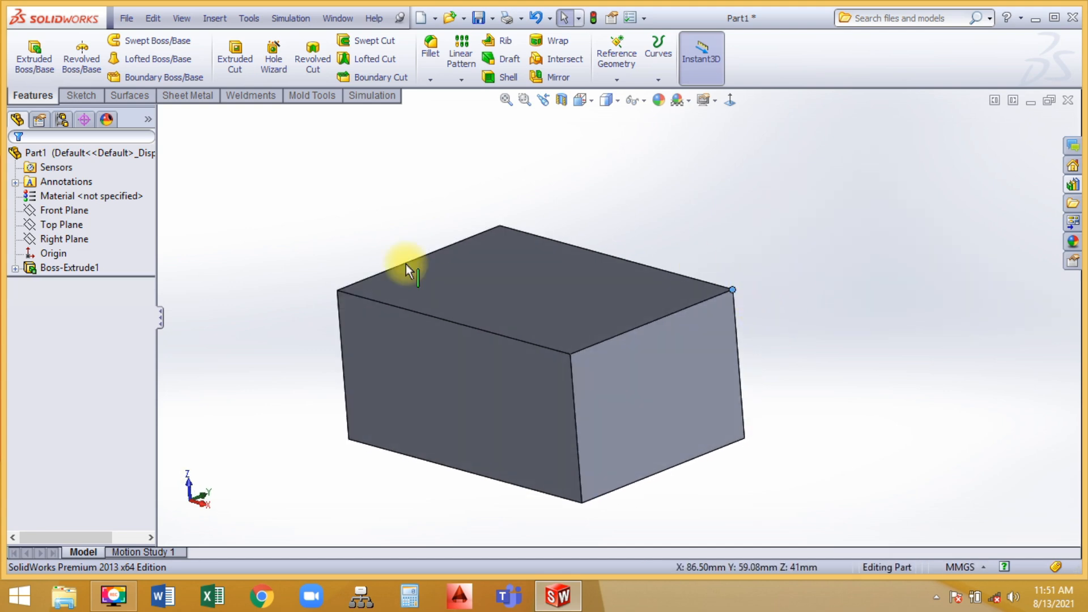
pyautogui.click(349, 440)
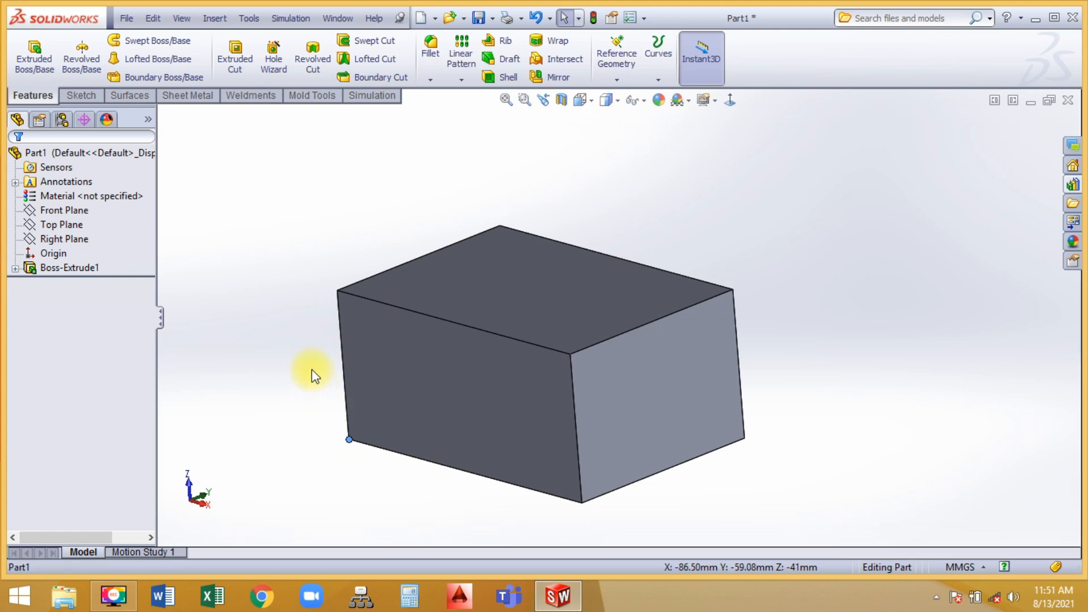
pyautogui.click(508, 156)
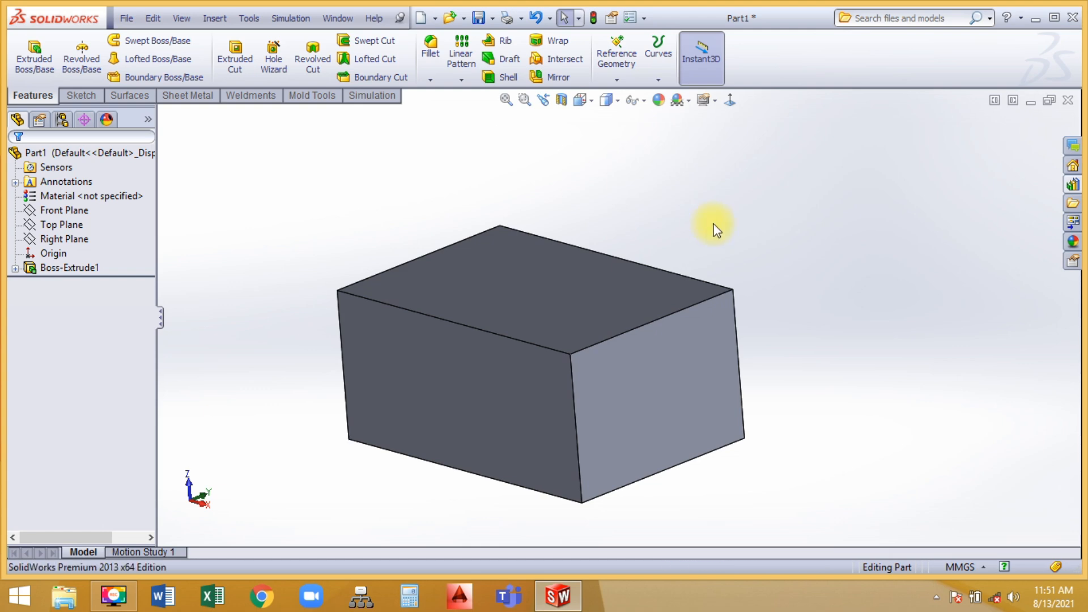
pyautogui.click(732, 290)
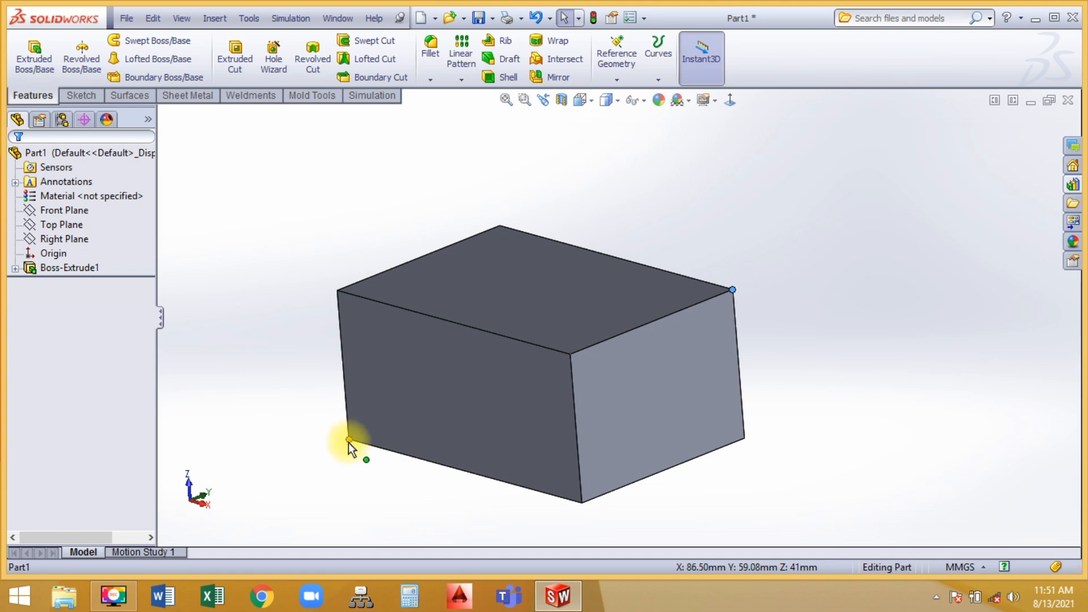
pyautogui.click(734, 167)
pyautogui.click(616, 59)
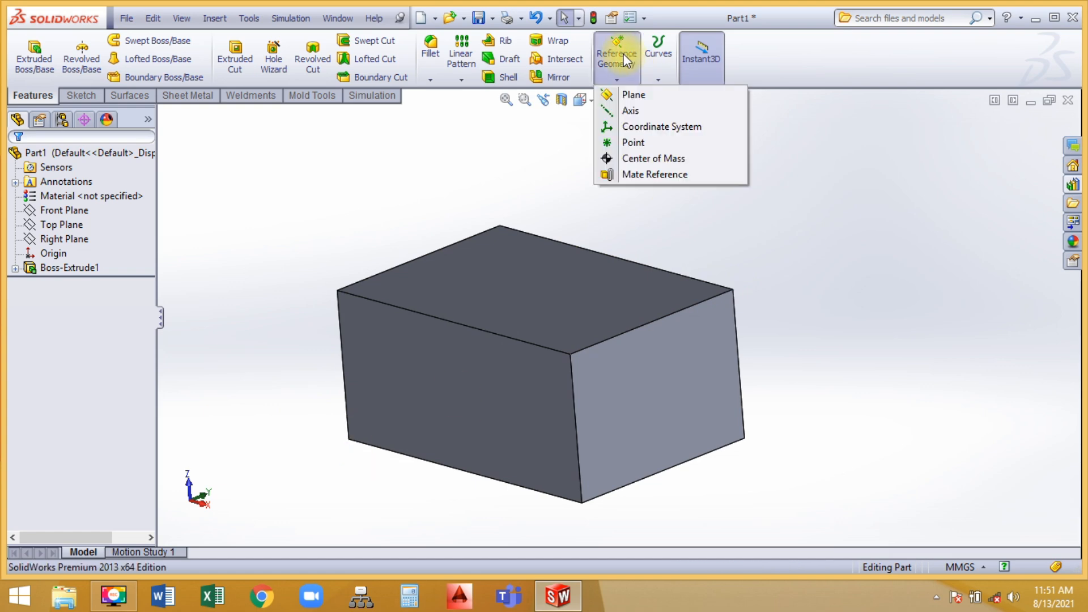
pyautogui.click(633, 111)
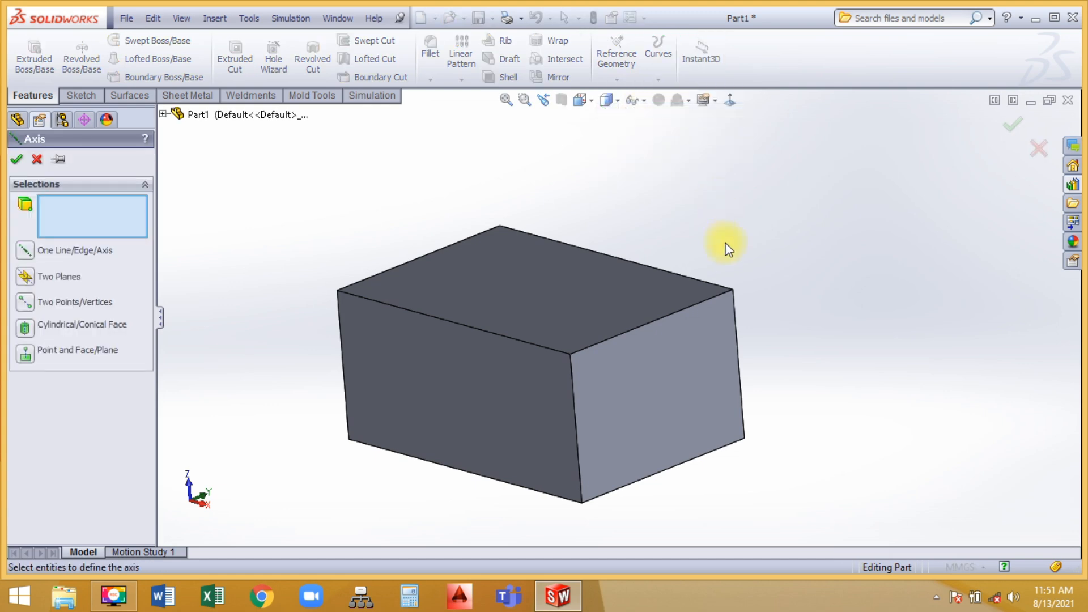
pyautogui.click(733, 289)
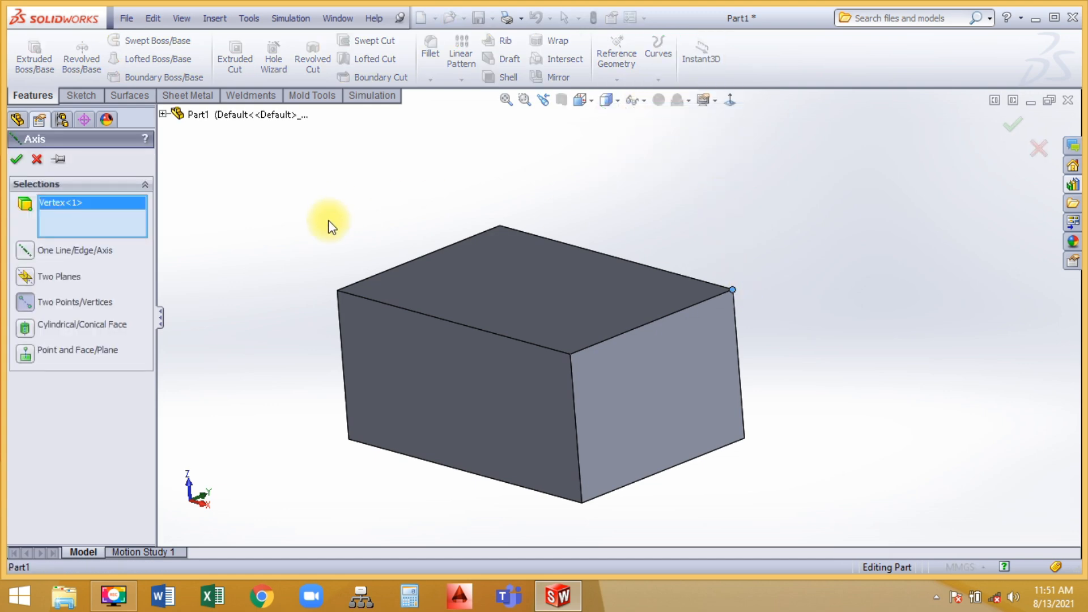
pyautogui.click(349, 440)
pyautogui.click(18, 161)
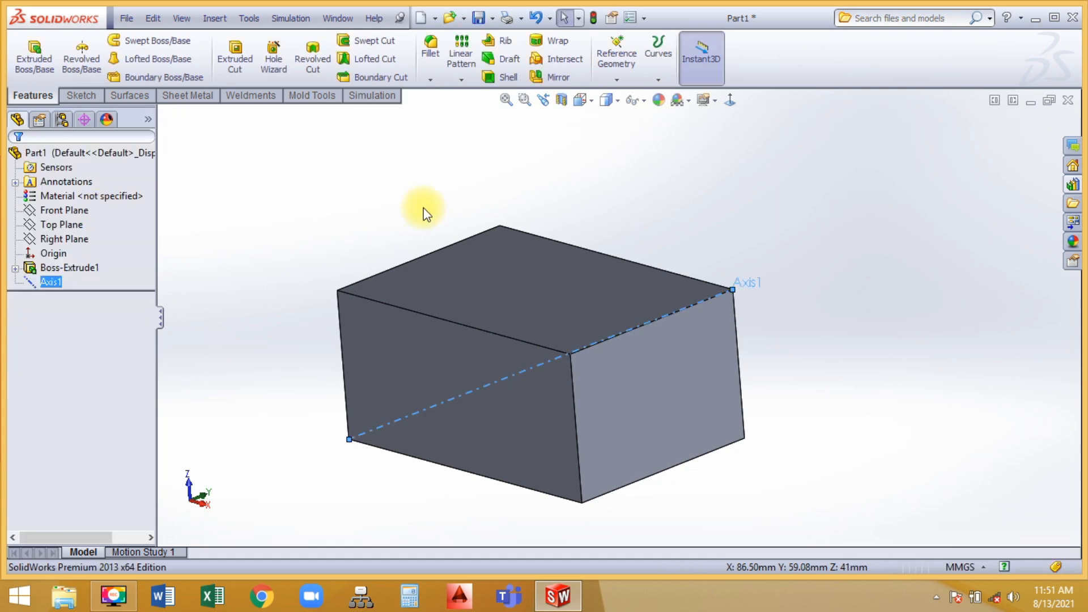
# - Create a reference plane through the top back right vertex, perpendicular to the diagonal axis
pyautogui.click(602, 59)
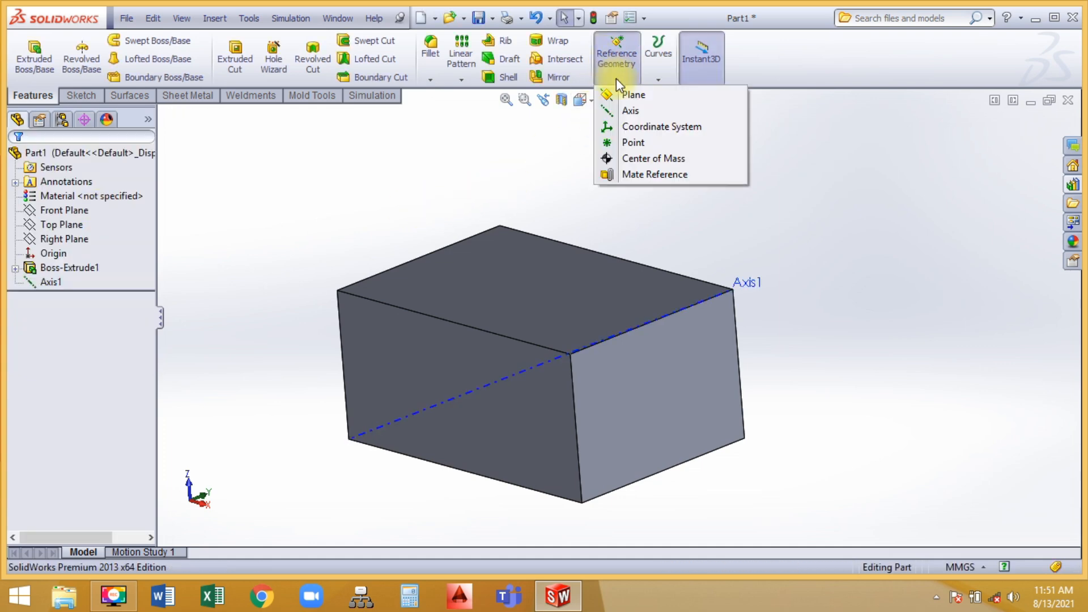
pyautogui.click(618, 95)
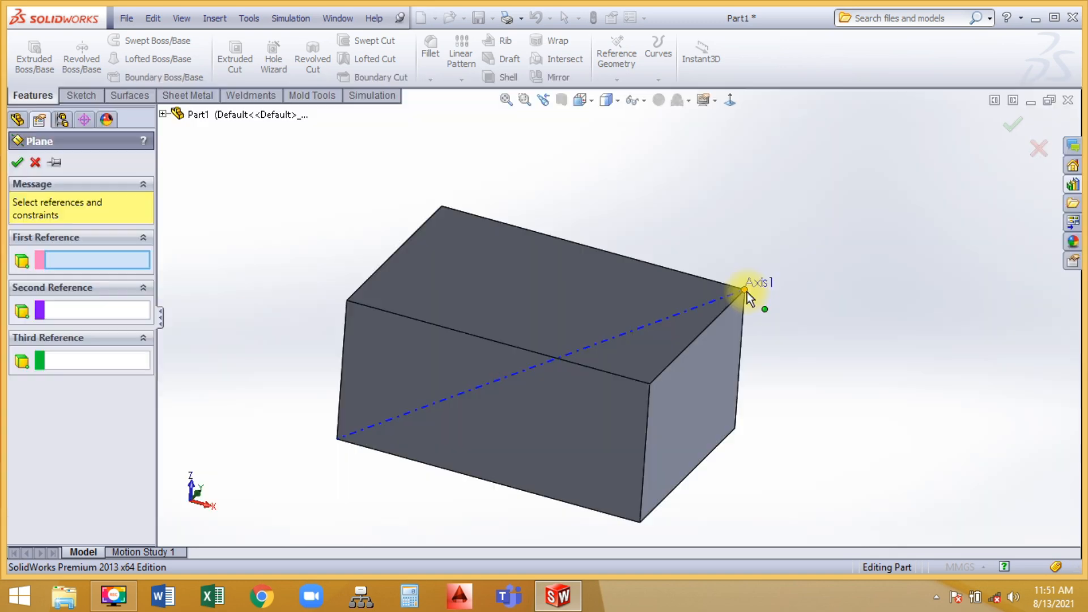
pyautogui.click(744, 290)
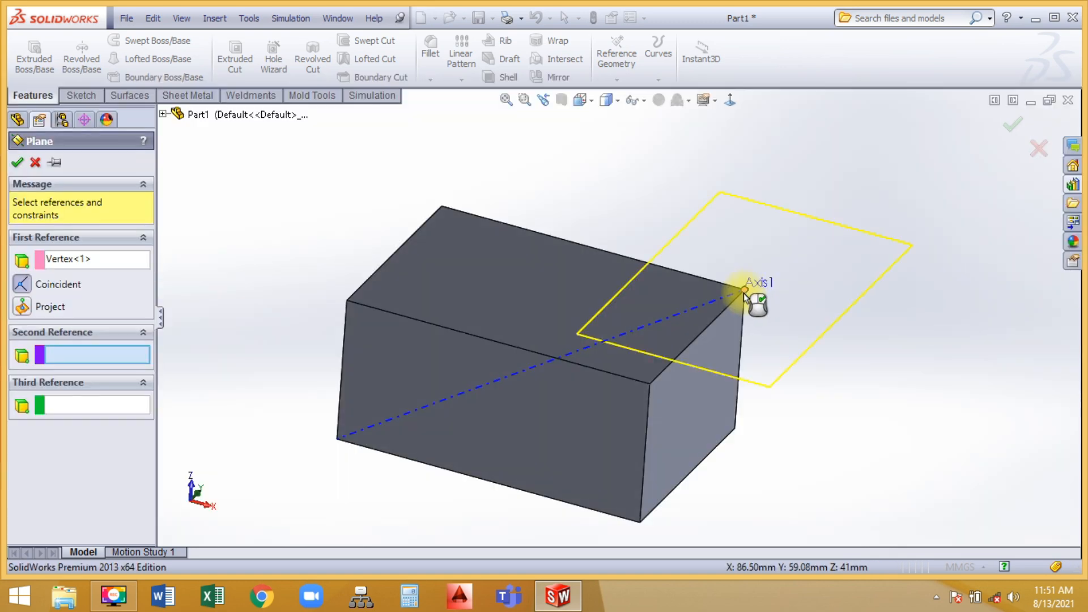
pyautogui.click(651, 324)
pyautogui.click(1009, 126)
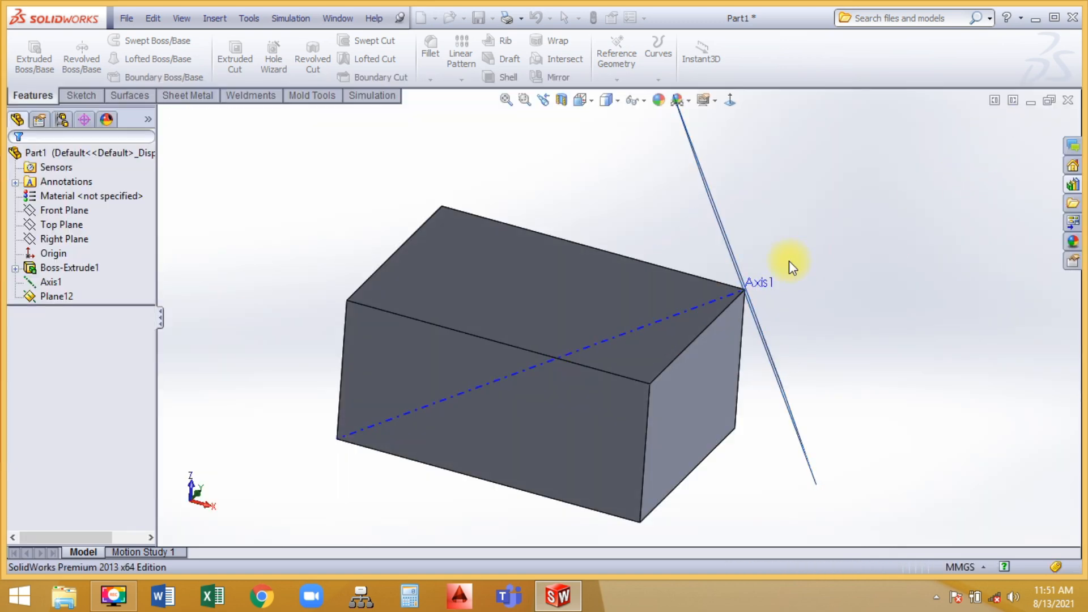
# - Sketch a small circle on the new angled plane, centred on the end of the diagonal axis
pyautogui.moveTo(788, 261); pyautogui.dragTo(776, 210, button='middle')
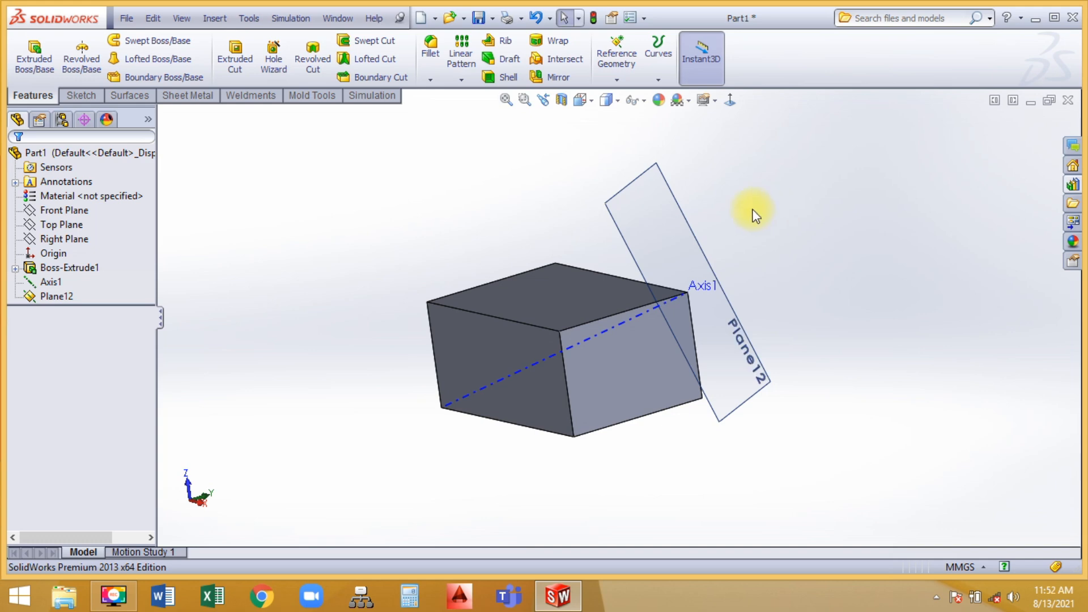
pyautogui.click(658, 210)
pyautogui.click(717, 159)
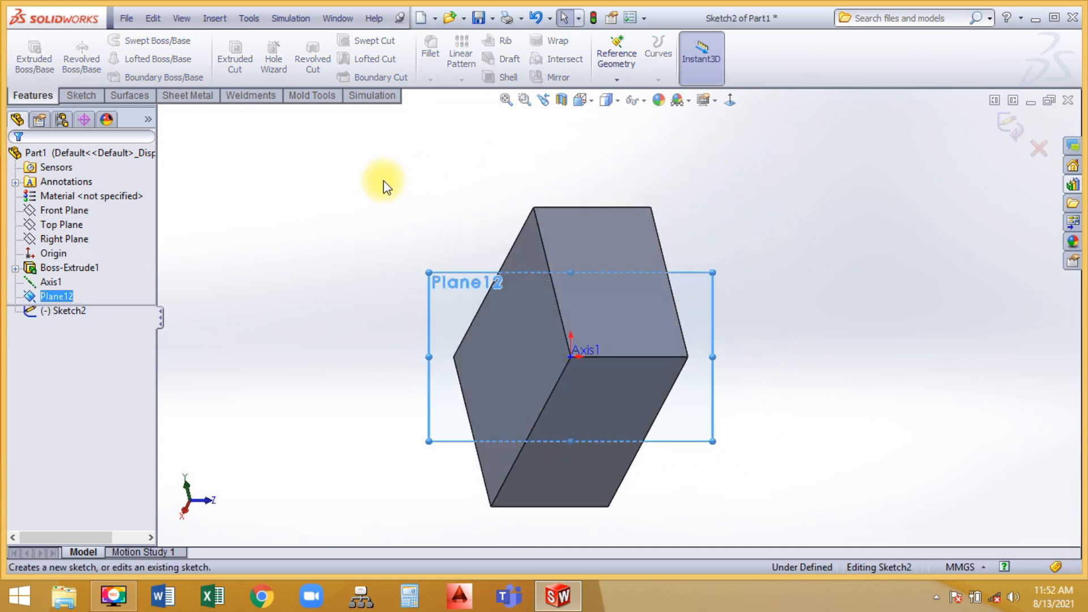
pyautogui.moveTo(384, 187); pyautogui.dragTo(385, 226, button='right')
pyautogui.click(570, 357)
pyautogui.click(570, 376)
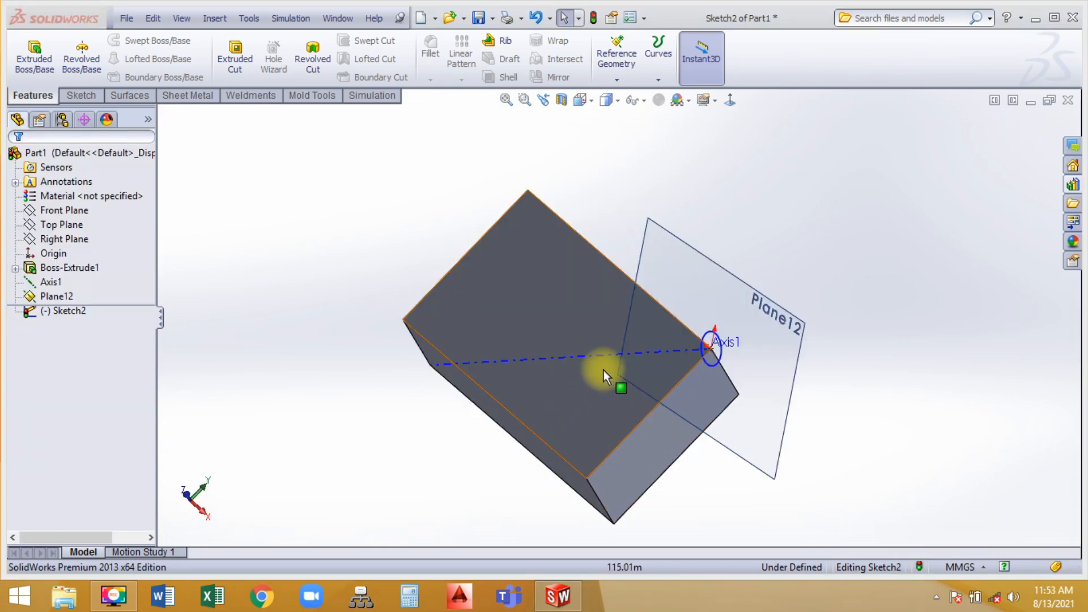
# - Cut-extrude the circle 270 mm through the block along the diagonal axis and view the cut normal to the angled plane
pyautogui.click(247, 70)
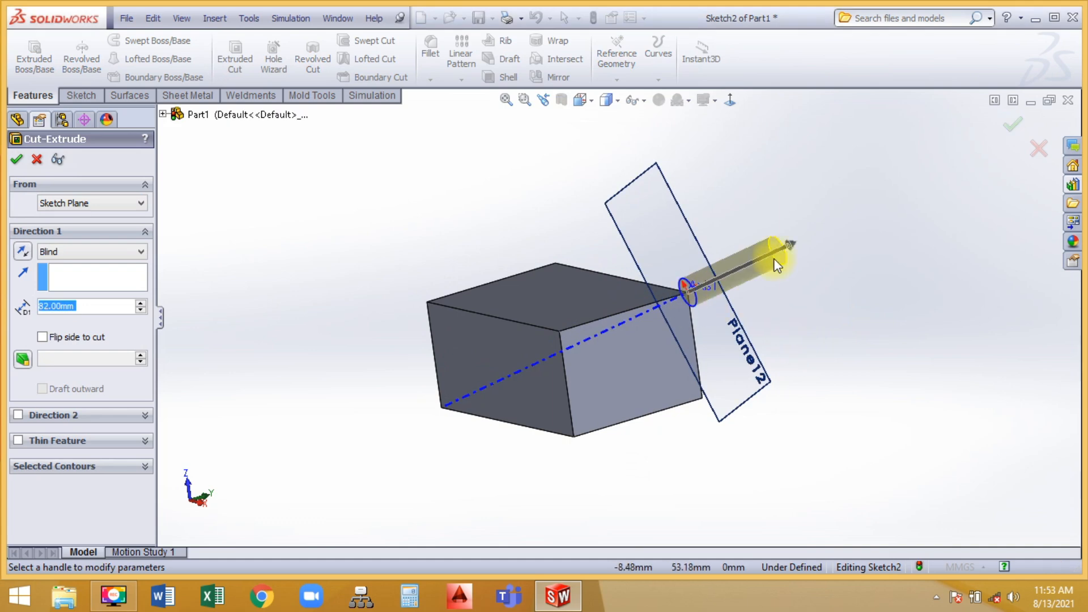
pyautogui.moveTo(795, 248); pyautogui.dragTo(389, 417)
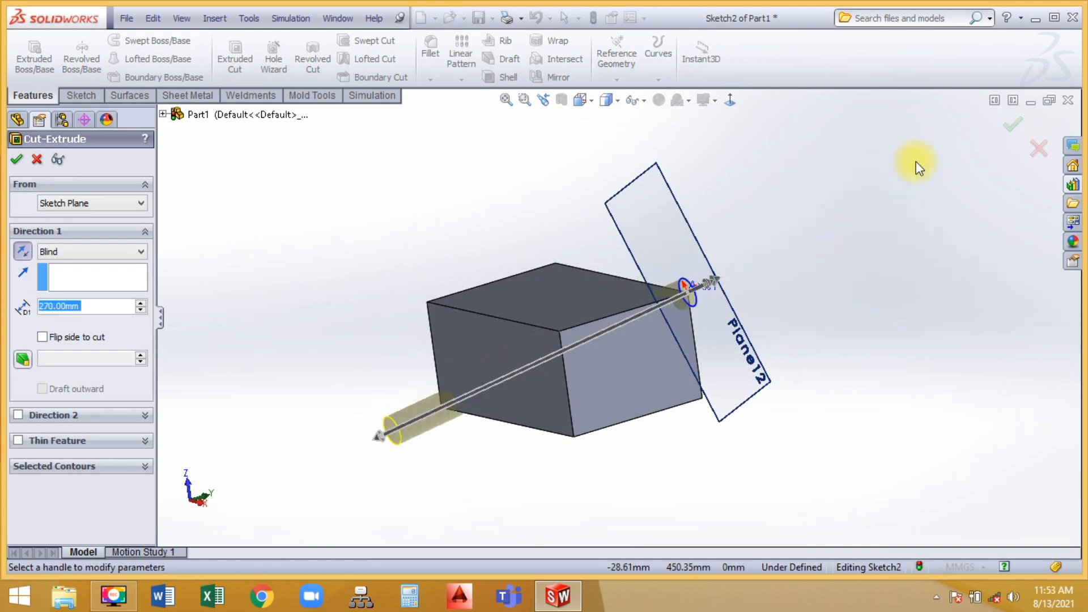
pyautogui.click(1011, 125)
pyautogui.click(750, 370)
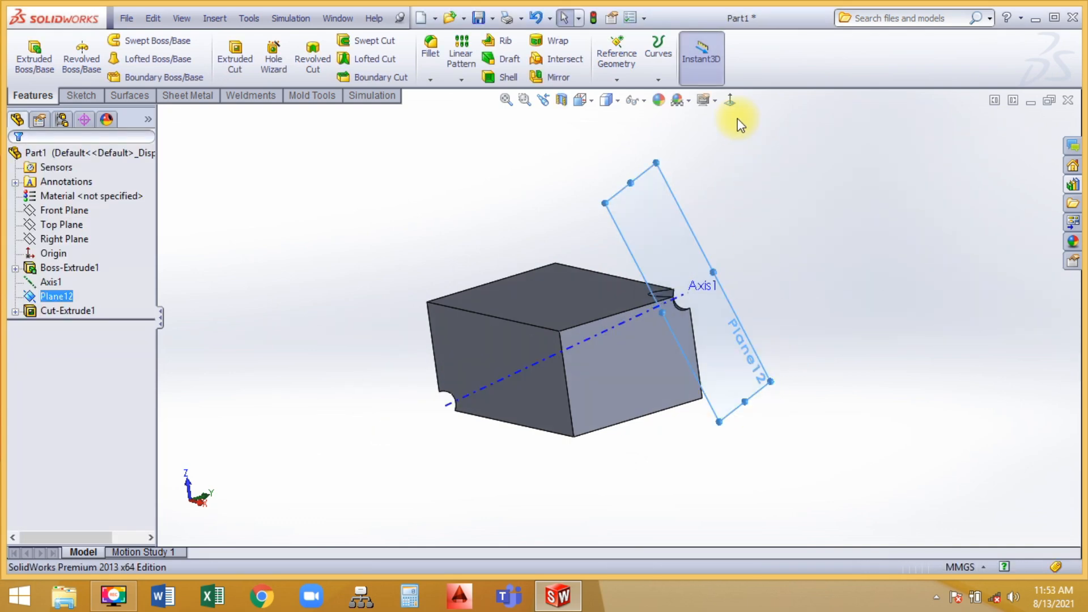
pyautogui.click(731, 100)
pyautogui.click(637, 220)
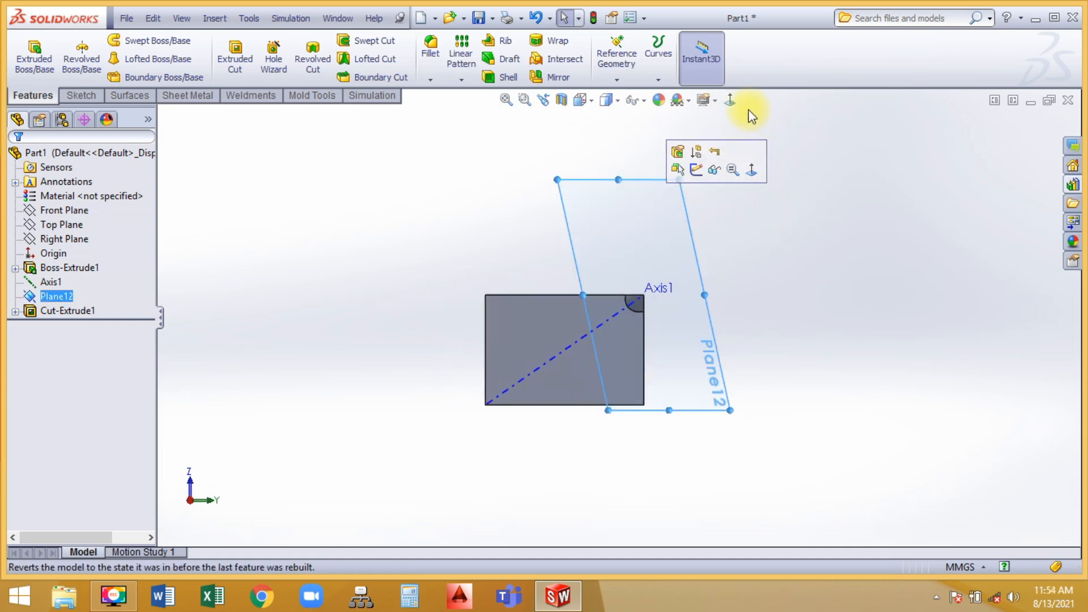
pyautogui.click(731, 101)
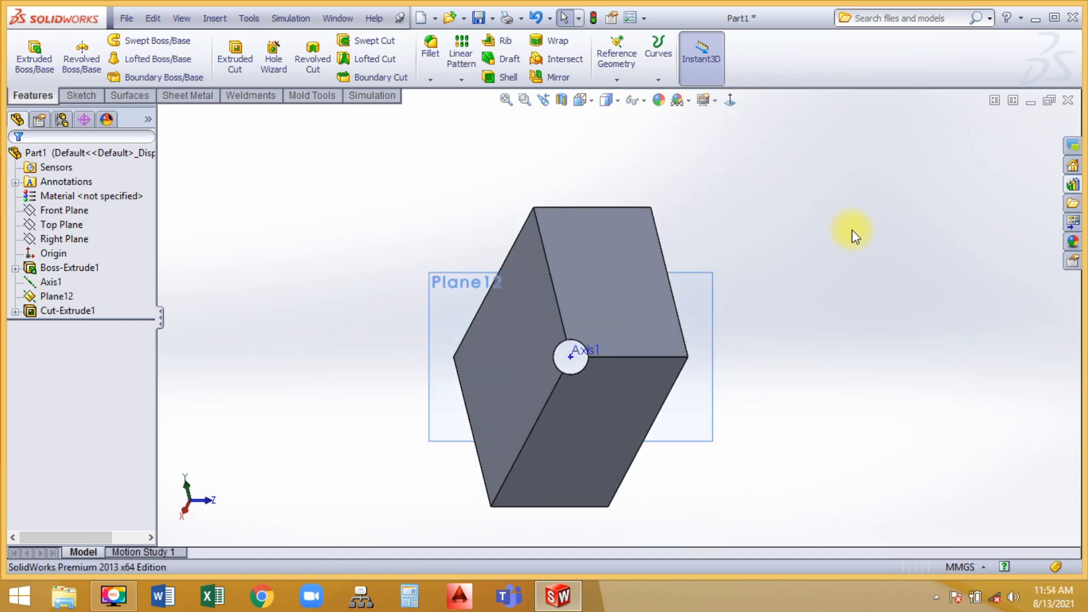
pyautogui.moveTo(852, 229); pyautogui.dragTo(724, 315, button='middle')
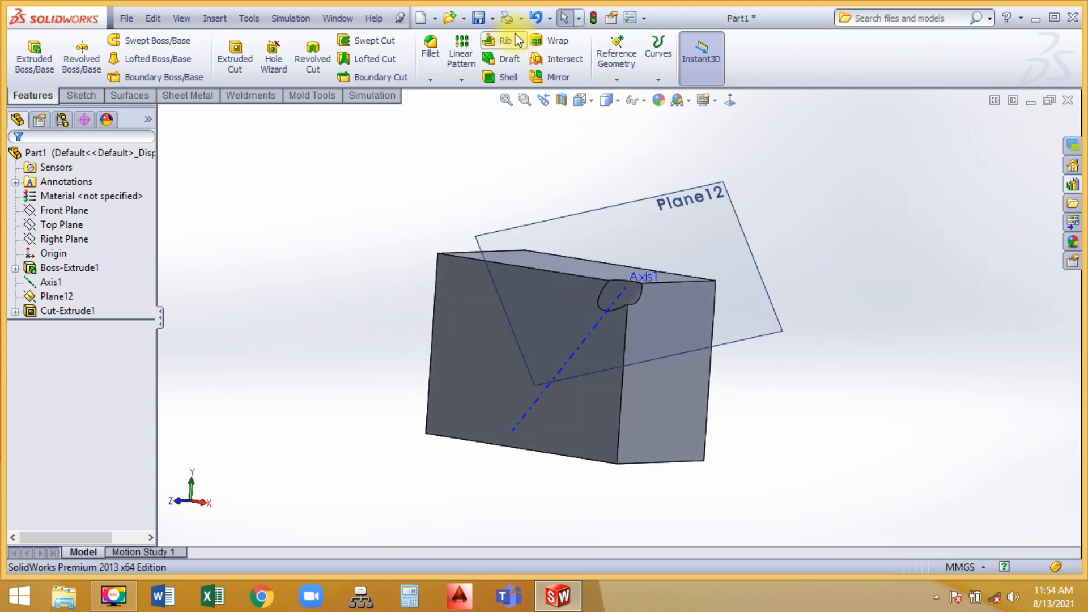
# - Undo the diagonal cut, its circle sketch, the angled plane and the diagonal axis, leaving only the block
pyautogui.click(535, 19)
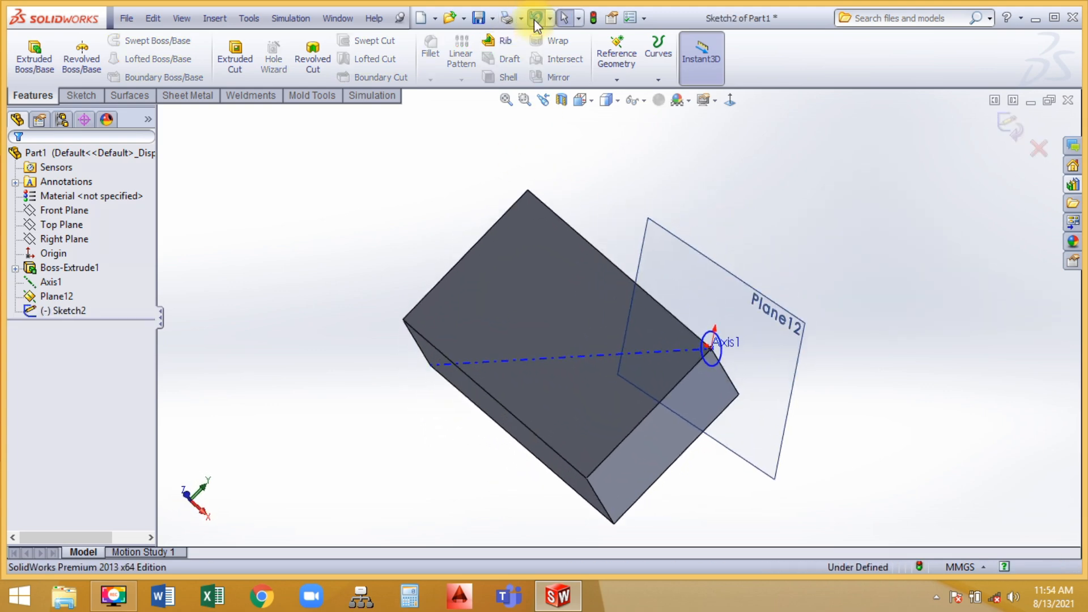
pyautogui.click(535, 21)
pyautogui.click(534, 19)
pyautogui.click(534, 18)
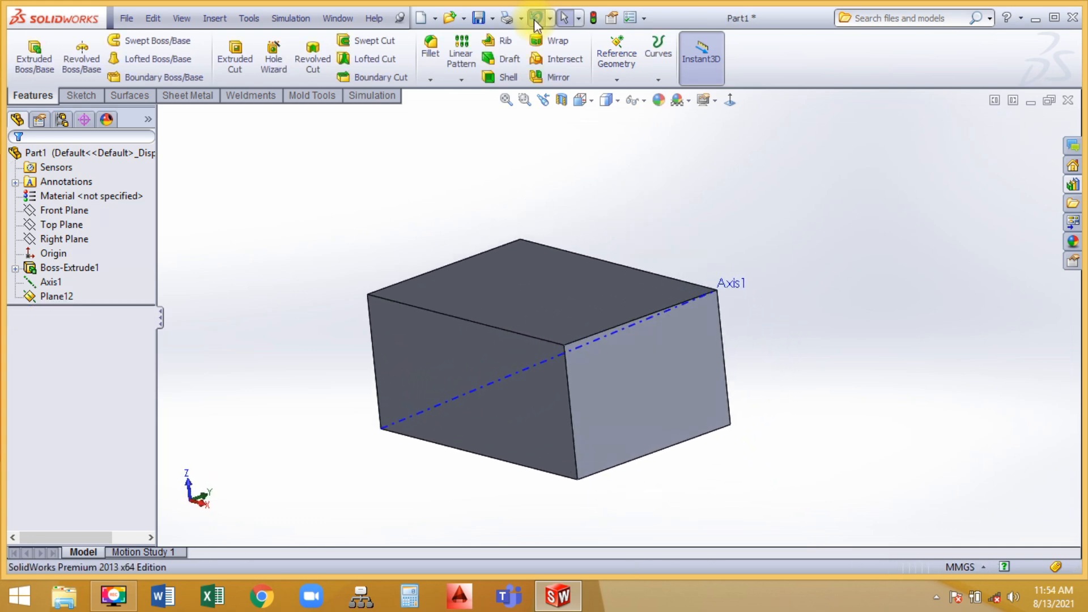
pyautogui.click(534, 18)
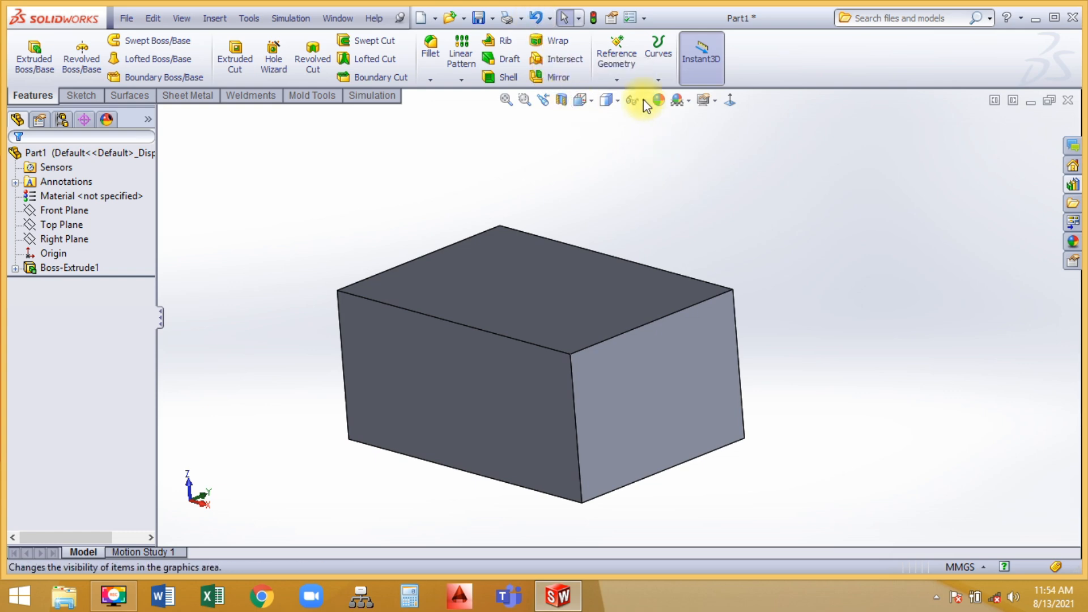
# - Create a reference axis through the block's top front left vertex, perpendicular to the top face
pyautogui.click(609, 63)
pyautogui.click(619, 109)
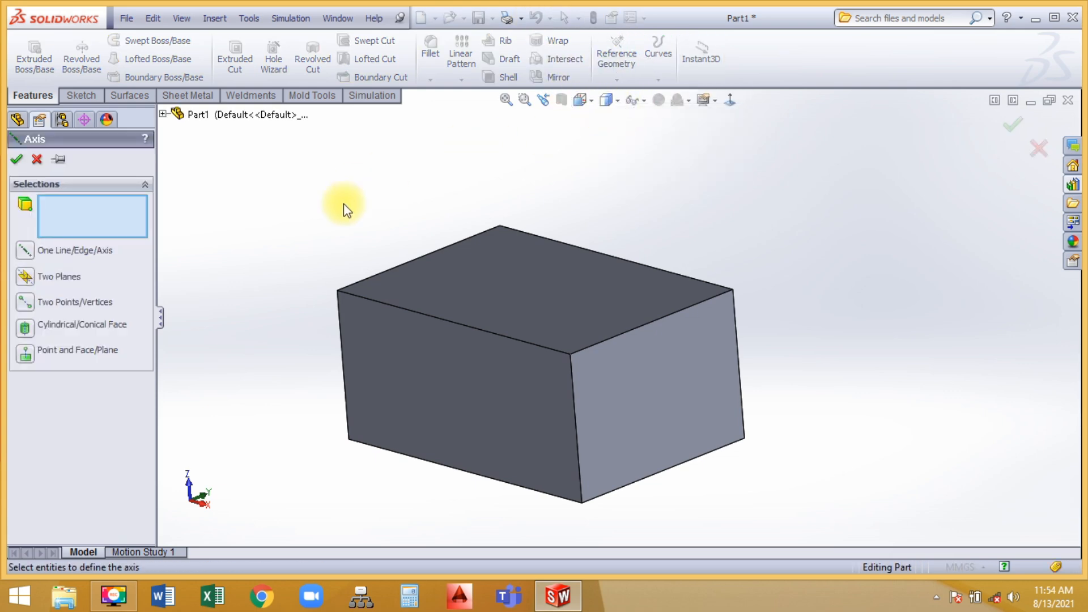
pyautogui.click(337, 290)
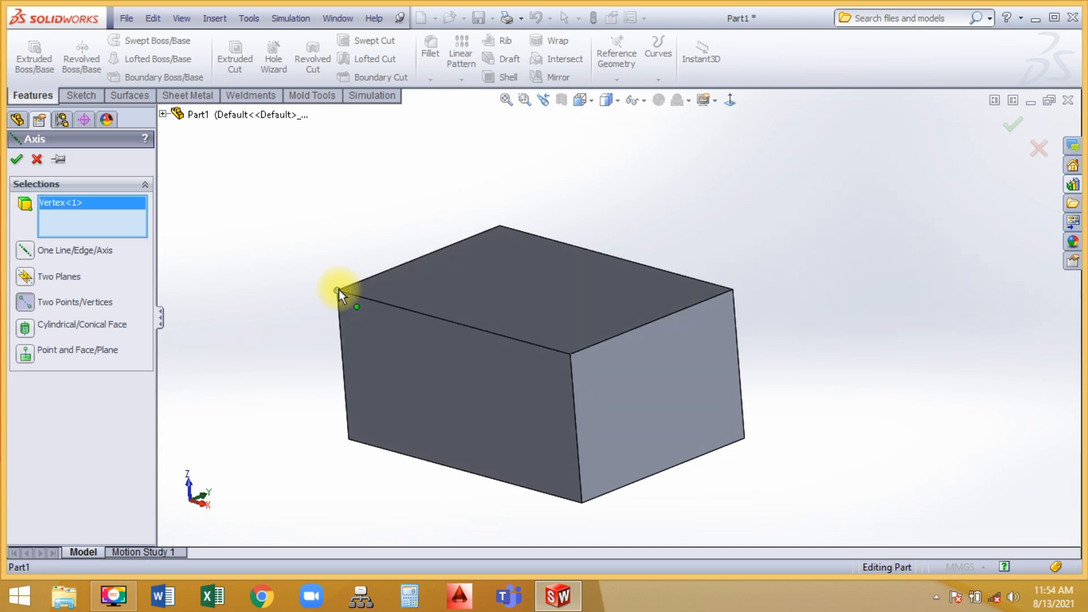
pyautogui.click(403, 280)
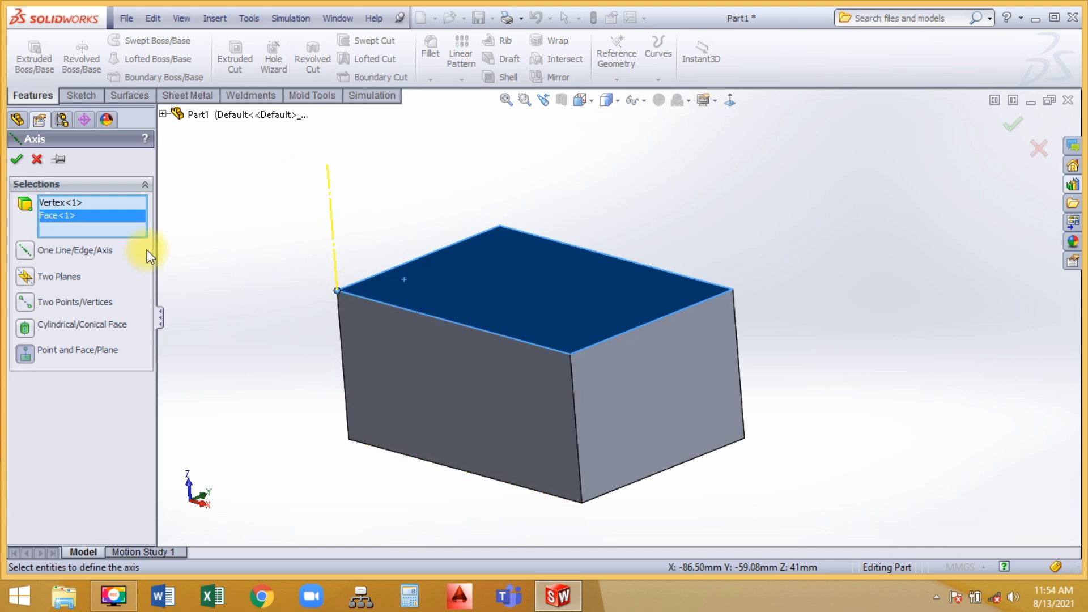
pyautogui.click(16, 159)
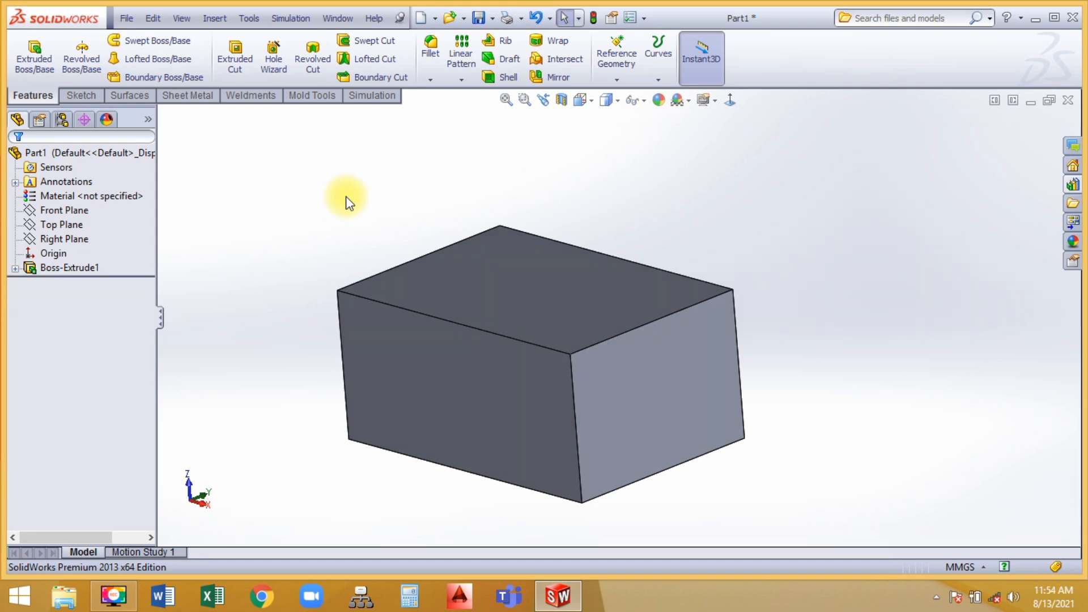
# - Create a reference axis along the intersection of the Top Plane and the Right Plane
pyautogui.click(74, 225)
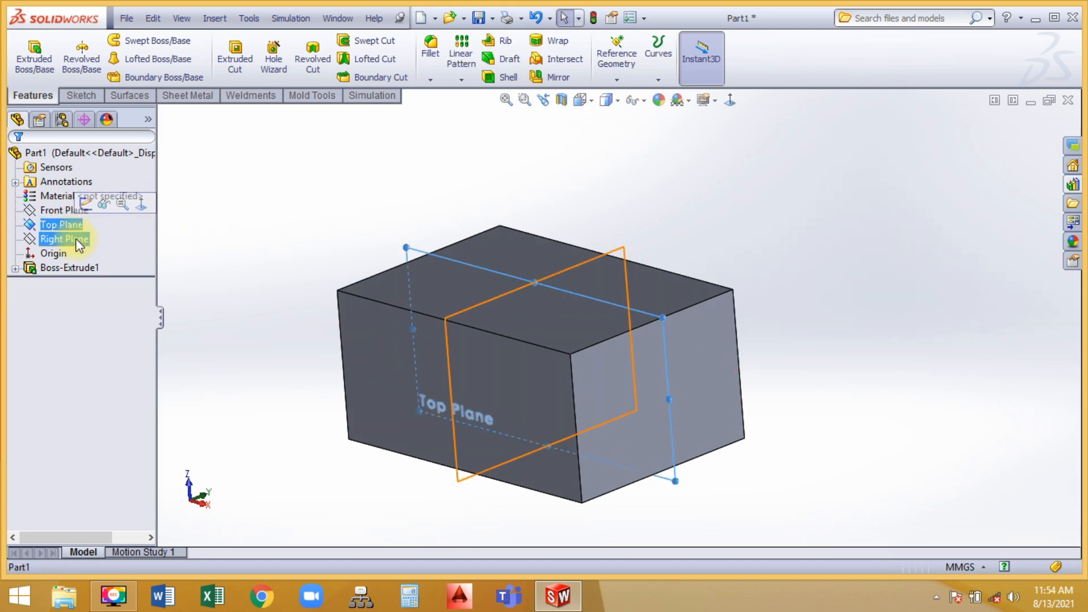
pyautogui.keyDown('ctrl'); pyautogui.click(75, 238); pyautogui.keyUp('ctrl')
pyautogui.moveTo(519, 175); pyautogui.dragTo(544, 266, button='middle')
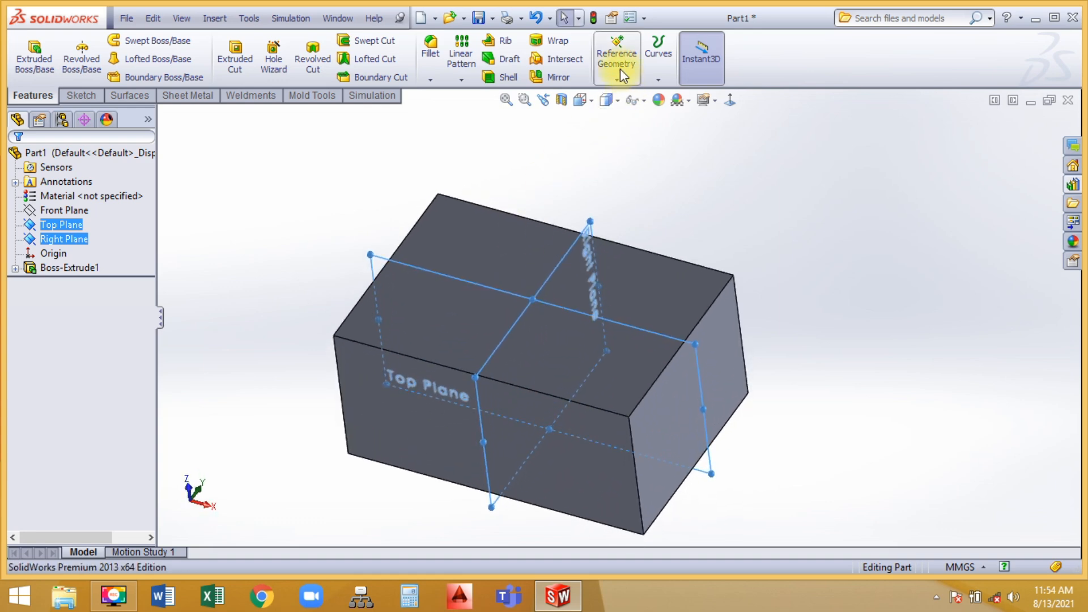
pyautogui.click(620, 70)
pyautogui.click(623, 111)
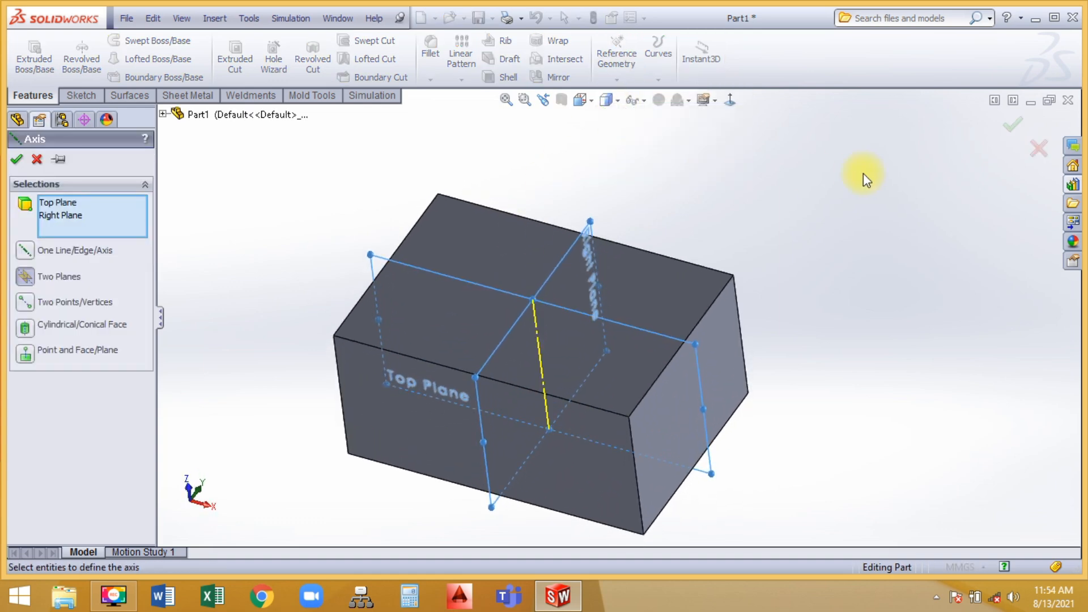
pyautogui.click(1010, 128)
pyautogui.moveTo(886, 199); pyautogui.dragTo(714, 151, button='middle')
# - Undo the two-plane reference axis
pyautogui.click(535, 15)
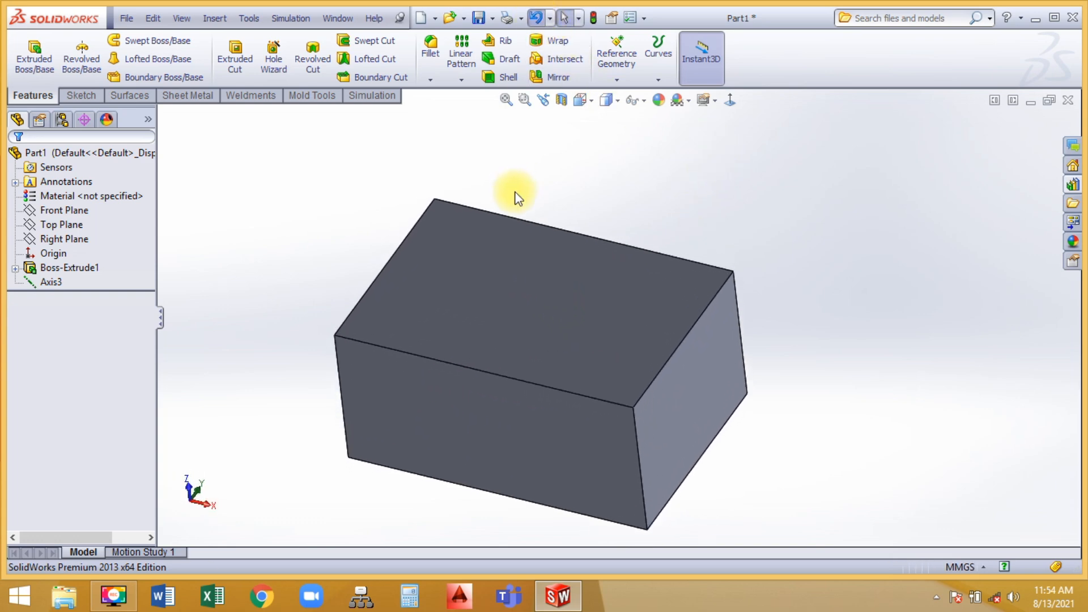
pyautogui.moveTo(515, 466); pyautogui.dragTo(521, 319, button='middle')
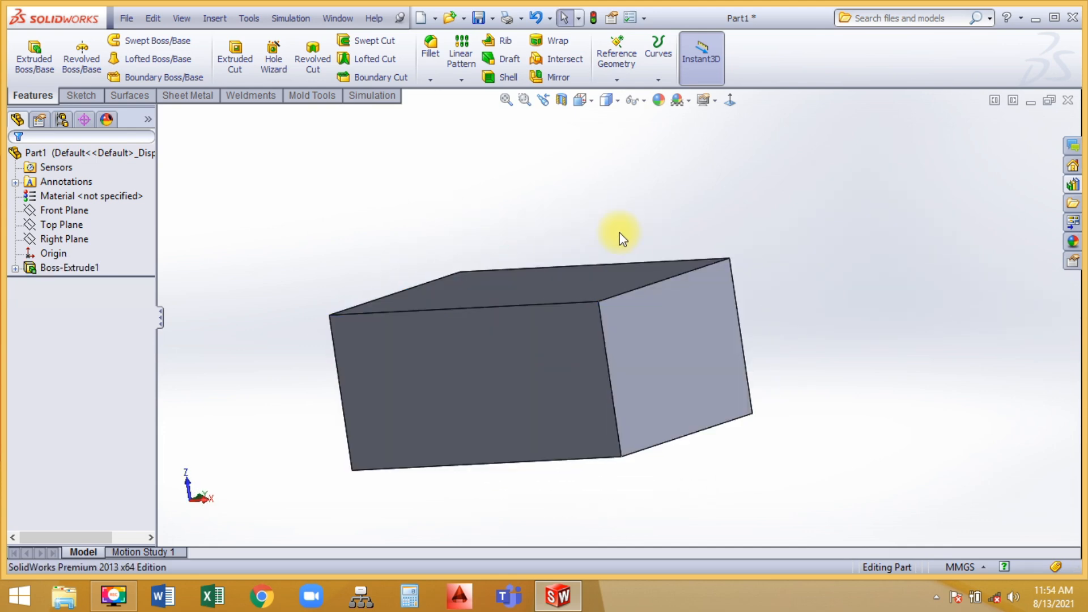
pyautogui.moveTo(622, 235); pyautogui.dragTo(578, 218, button='middle')
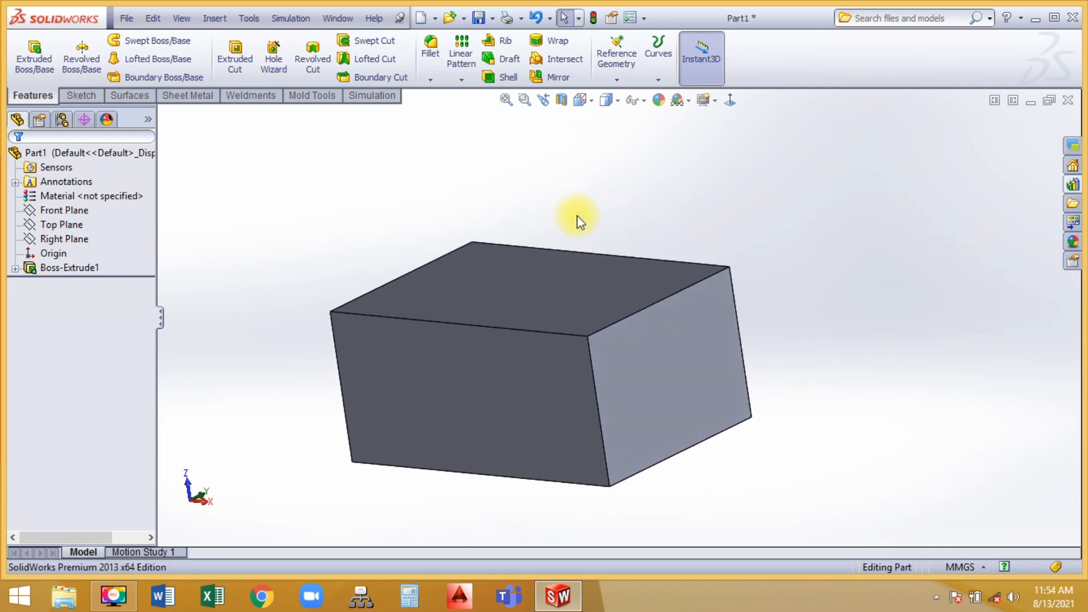
# - Create a coordinate system with its origin at the block's top front left vertex
pyautogui.click(616, 80)
pyautogui.click(628, 125)
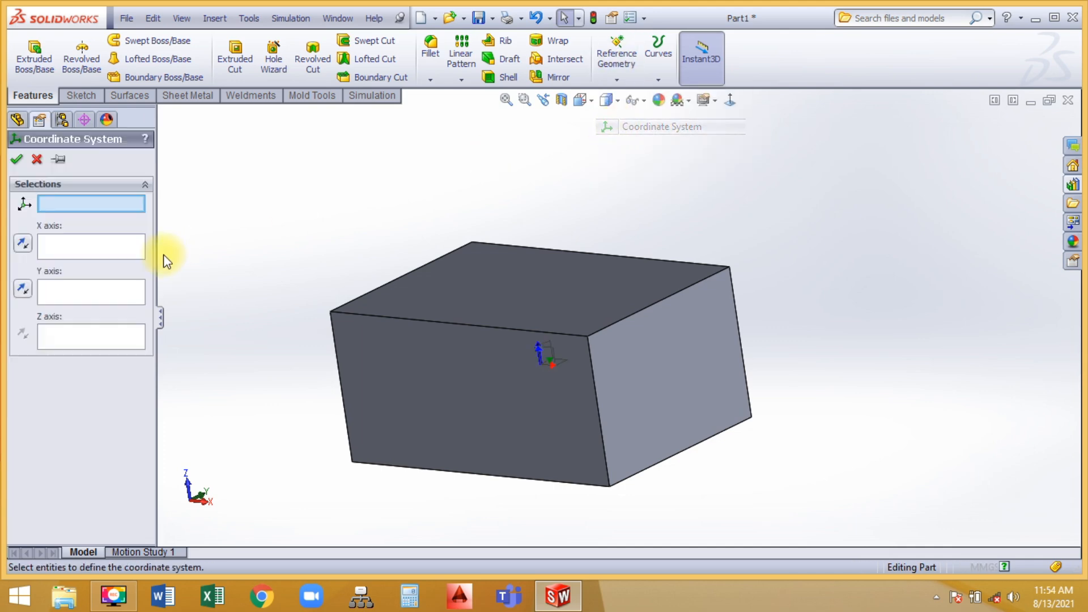
pyautogui.click(332, 311)
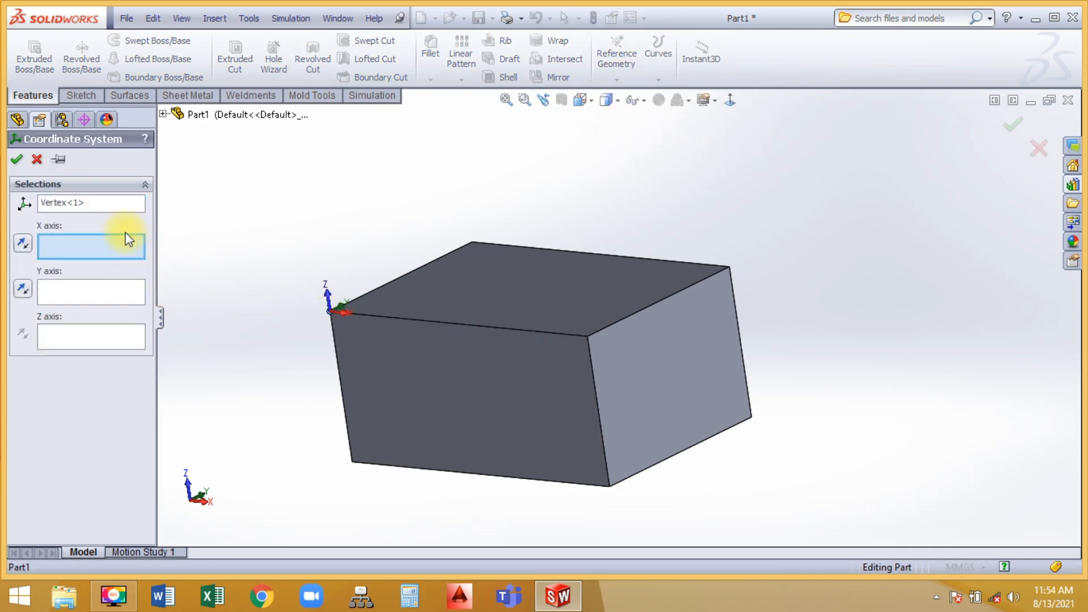
pyautogui.click(16, 159)
pyautogui.click(402, 209)
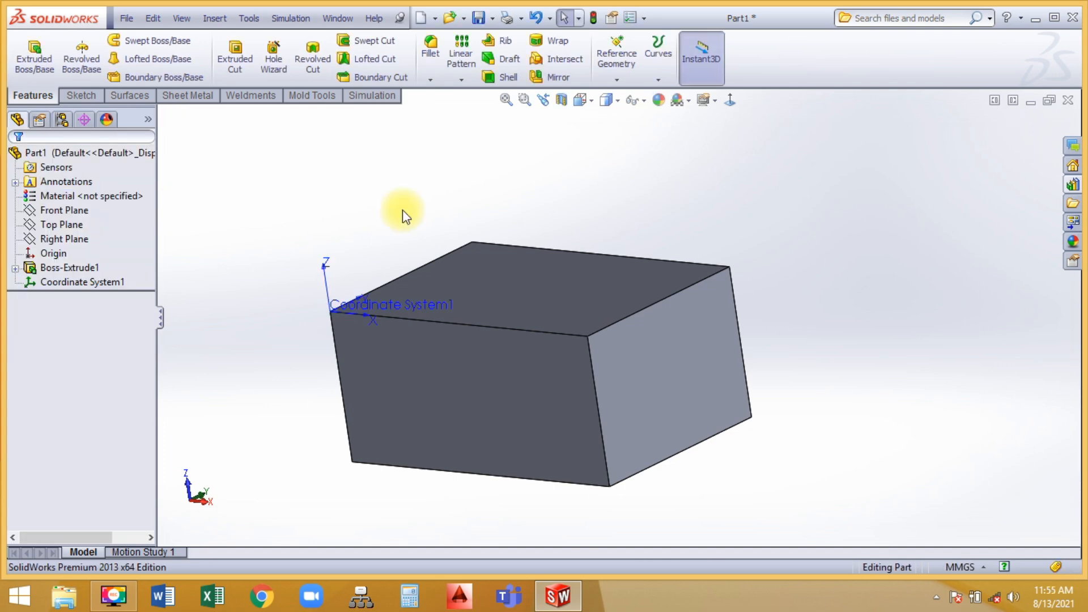
# - Undo the coordinate system at the block's vertex
pyautogui.click(461, 80)
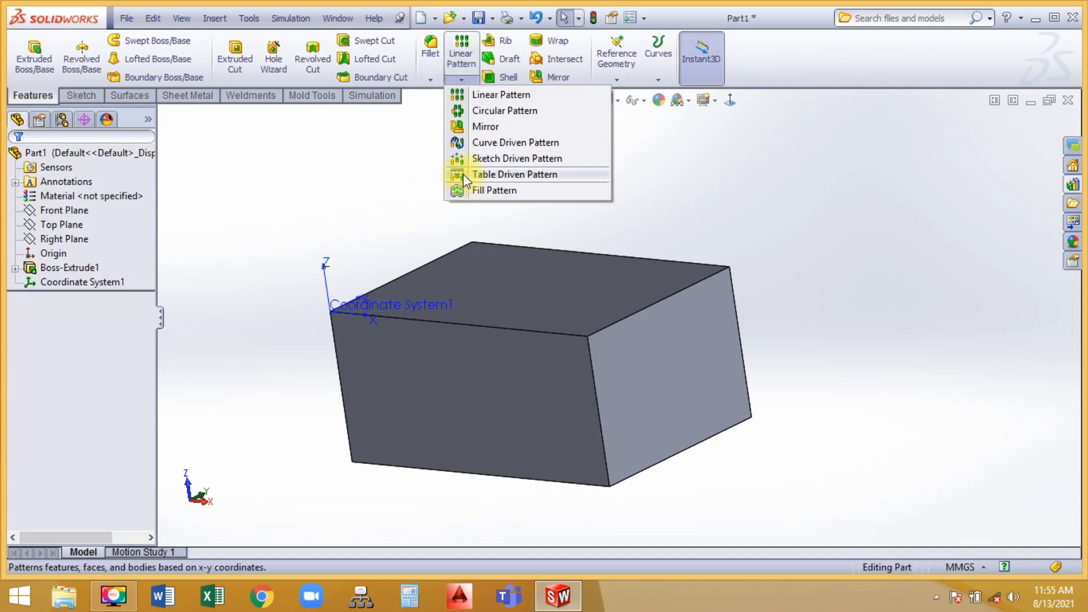
pyautogui.click(332, 178)
pyautogui.click(537, 18)
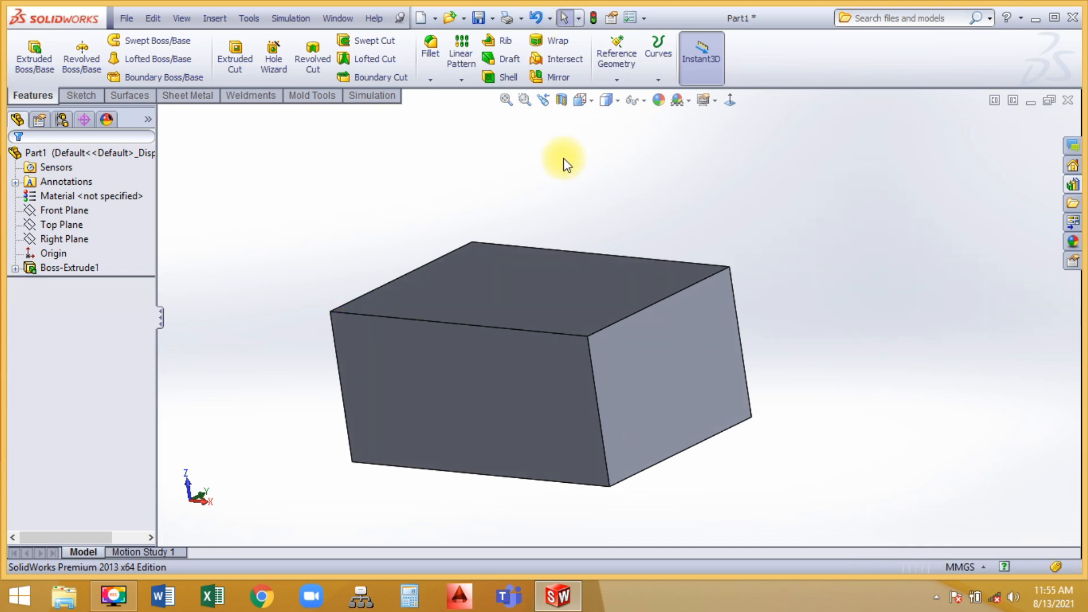
# - Create a reference point at the centre of the block's top face using the Center of Face option
pyautogui.click(613, 56)
pyautogui.click(618, 144)
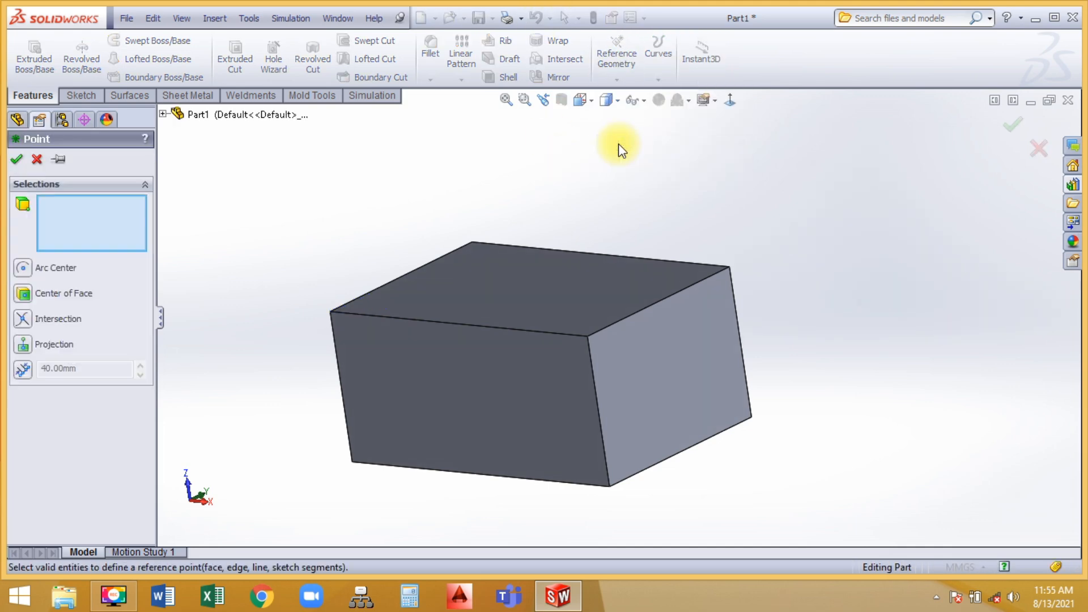
pyautogui.click(39, 298)
pyautogui.click(552, 306)
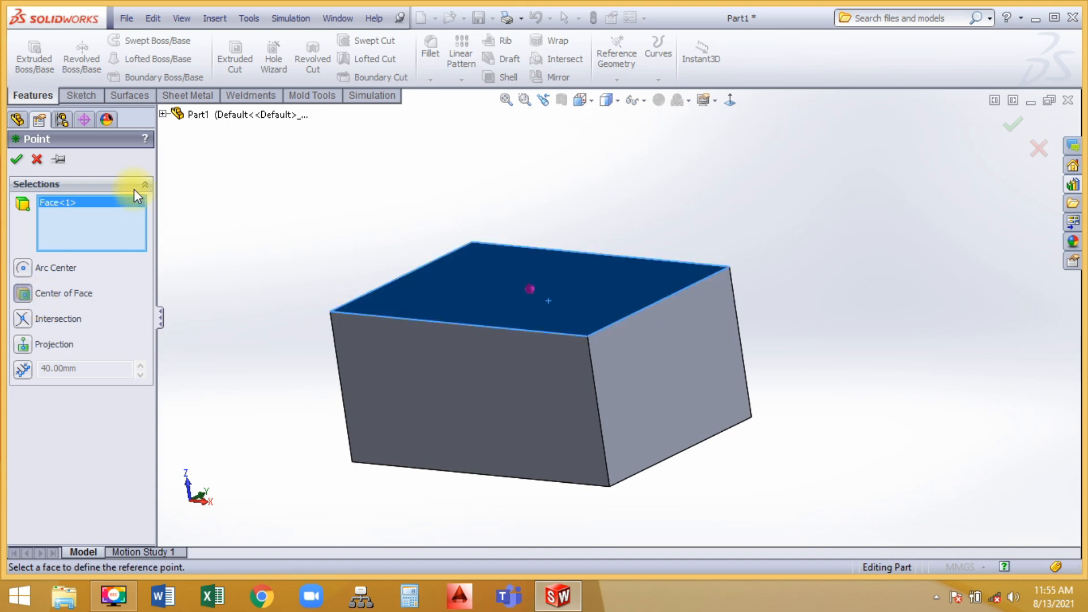
pyautogui.click(17, 161)
pyautogui.moveTo(294, 235); pyautogui.dragTo(288, 290, button='middle')
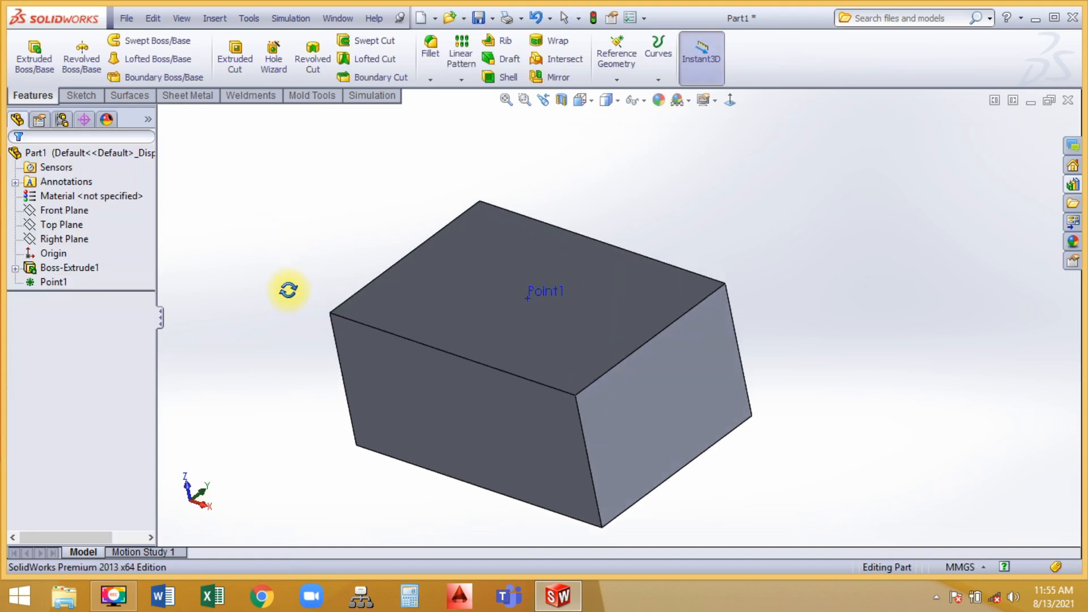
# - Create a reference axis from the top face's centre point to the block's bottom back right vertex
pyautogui.click(621, 58)
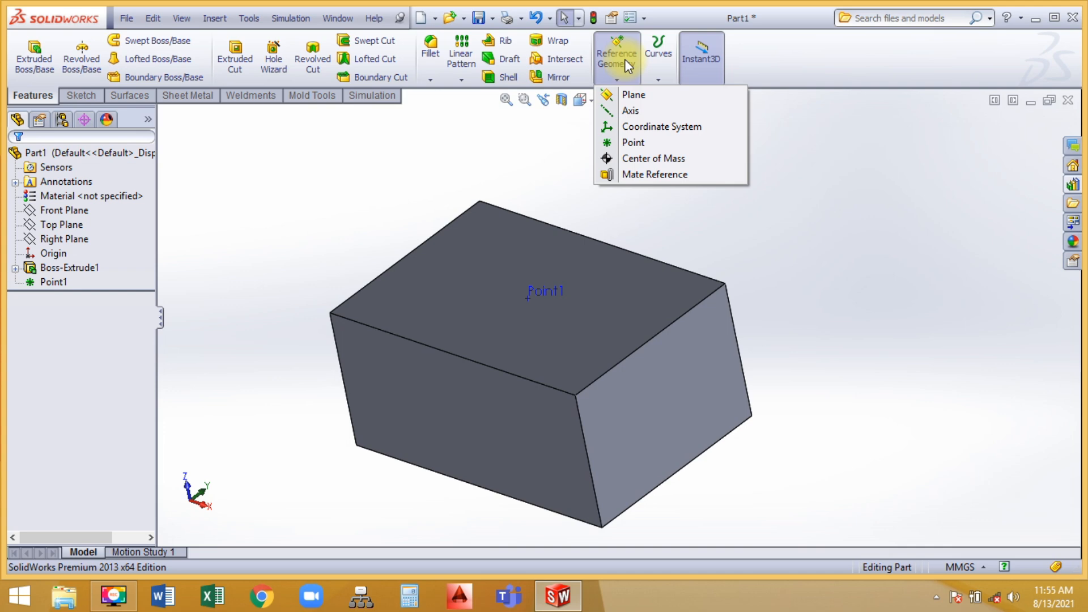
pyautogui.click(625, 113)
pyautogui.click(539, 291)
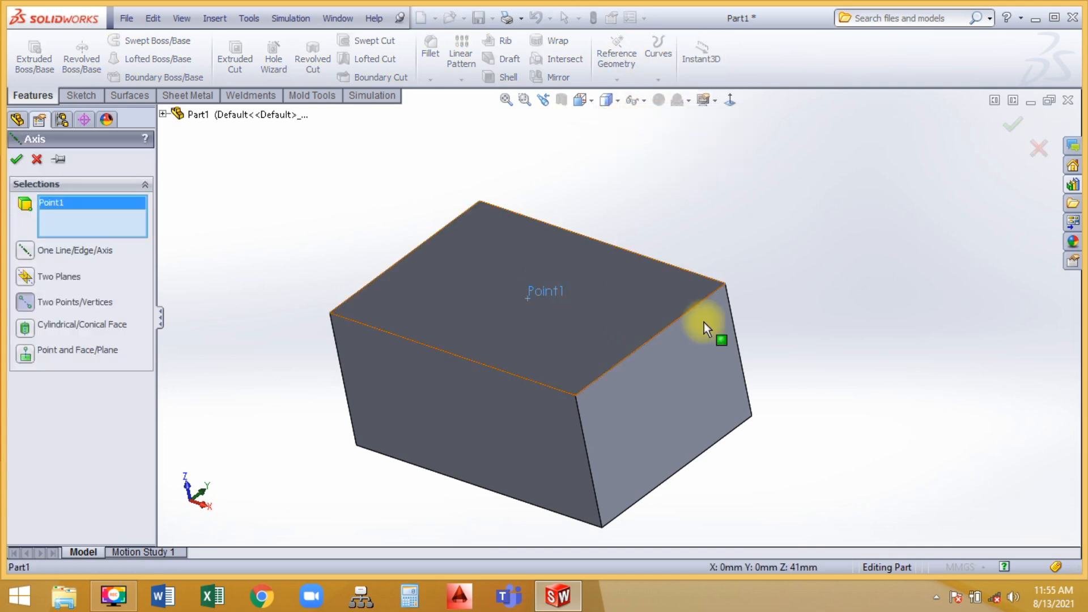
pyautogui.click(751, 416)
pyautogui.click(1012, 125)
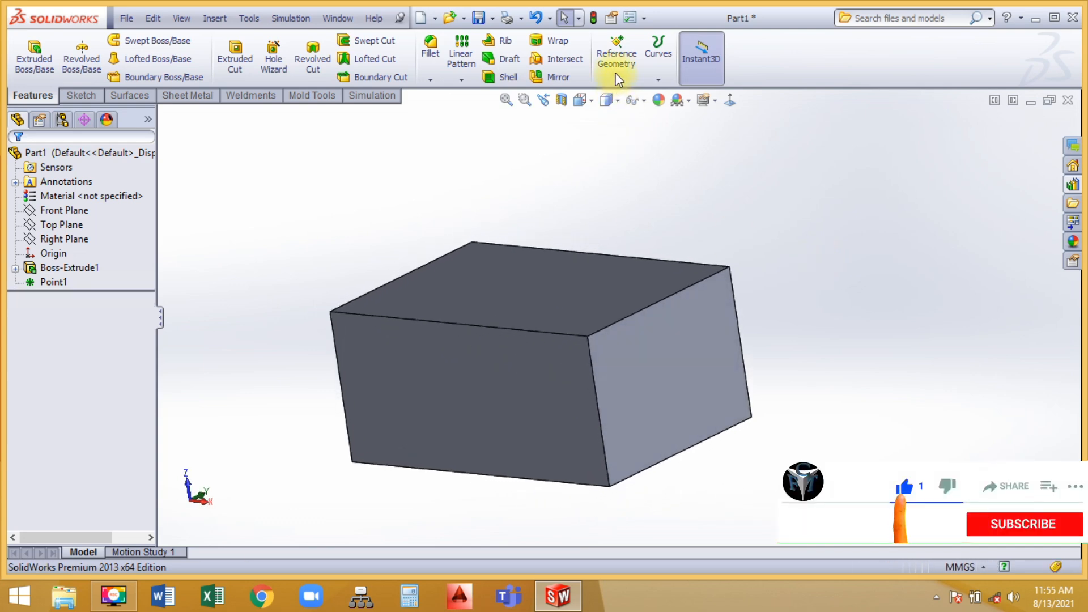
# - Set up three reference points along the block's top front edge, spaced by Percentage at 15%
pyautogui.click(617, 73)
pyautogui.click(632, 142)
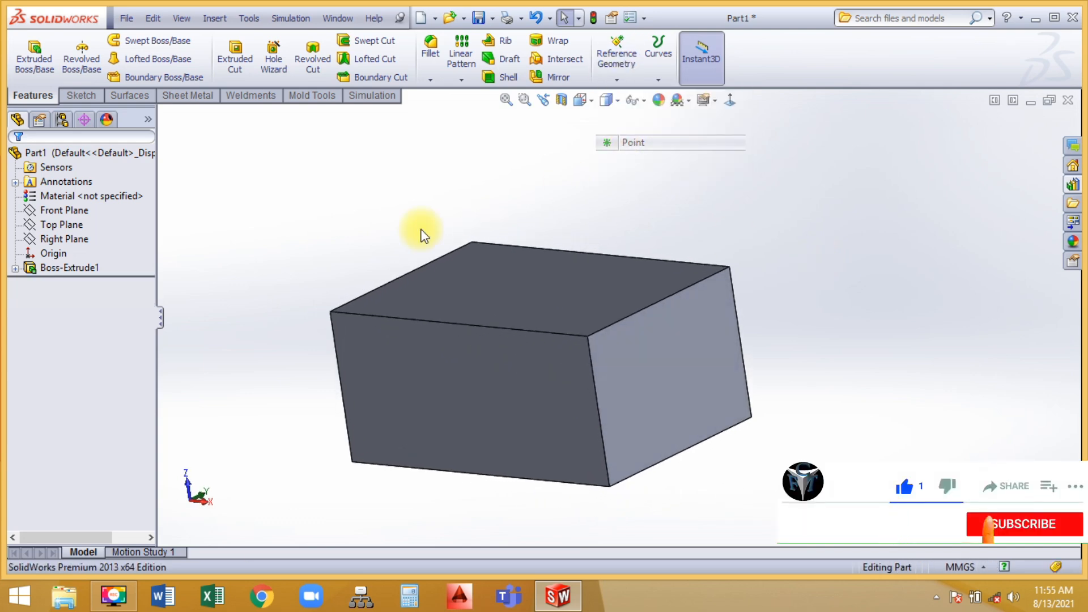
pyautogui.click(383, 318)
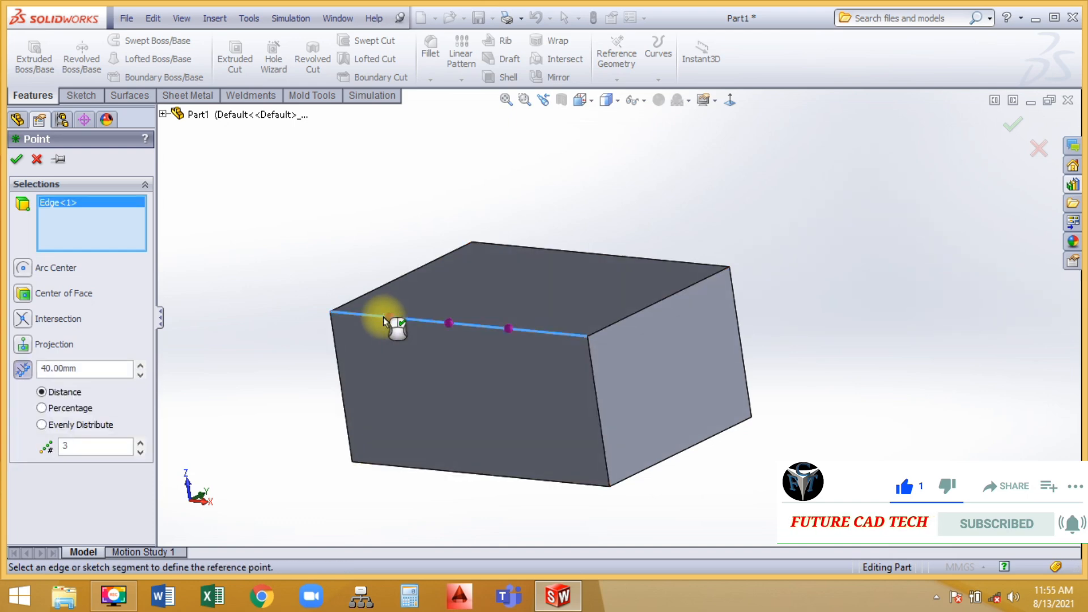
pyautogui.click(67, 408)
pyautogui.click(140, 366)
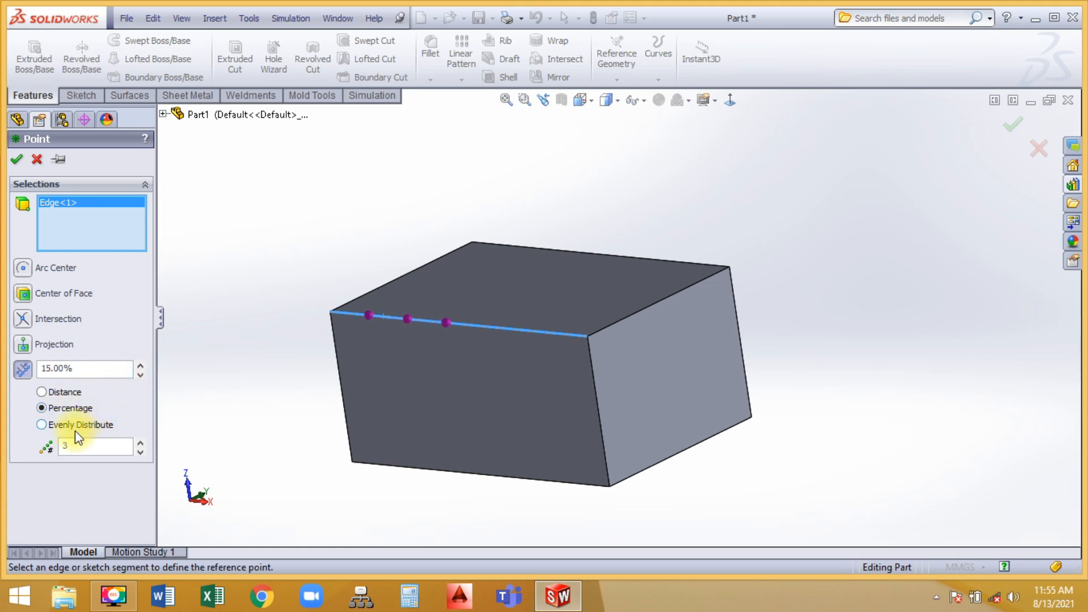
# - Change the spacing to Evenly Distribute and create six reference points along the top front edge
pyautogui.click(49, 426)
pyautogui.click(140, 442)
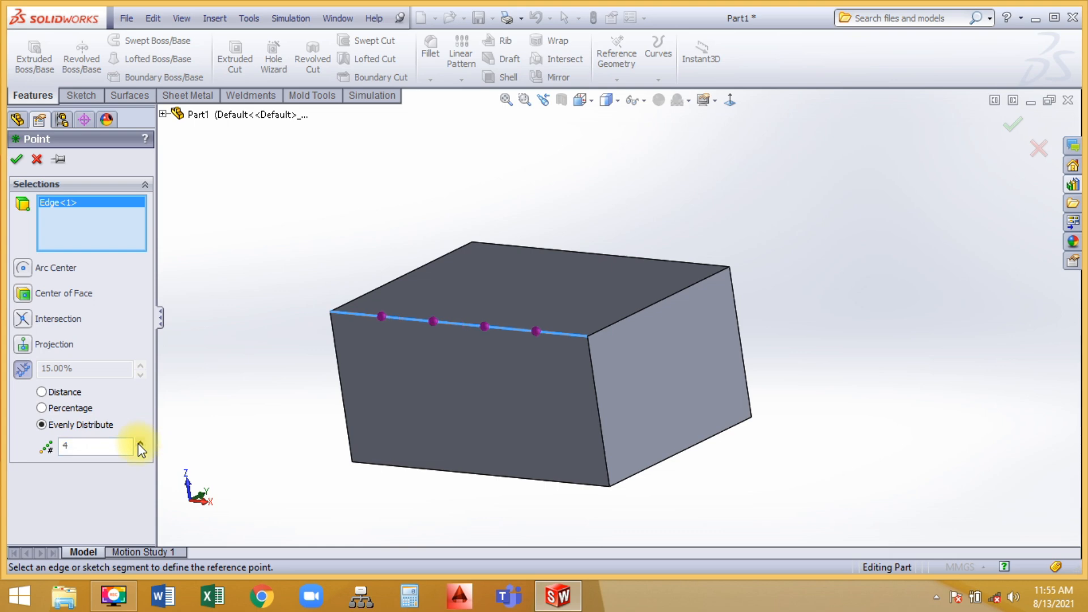
pyautogui.click(140, 442)
pyautogui.click(140, 443)
pyautogui.click(17, 161)
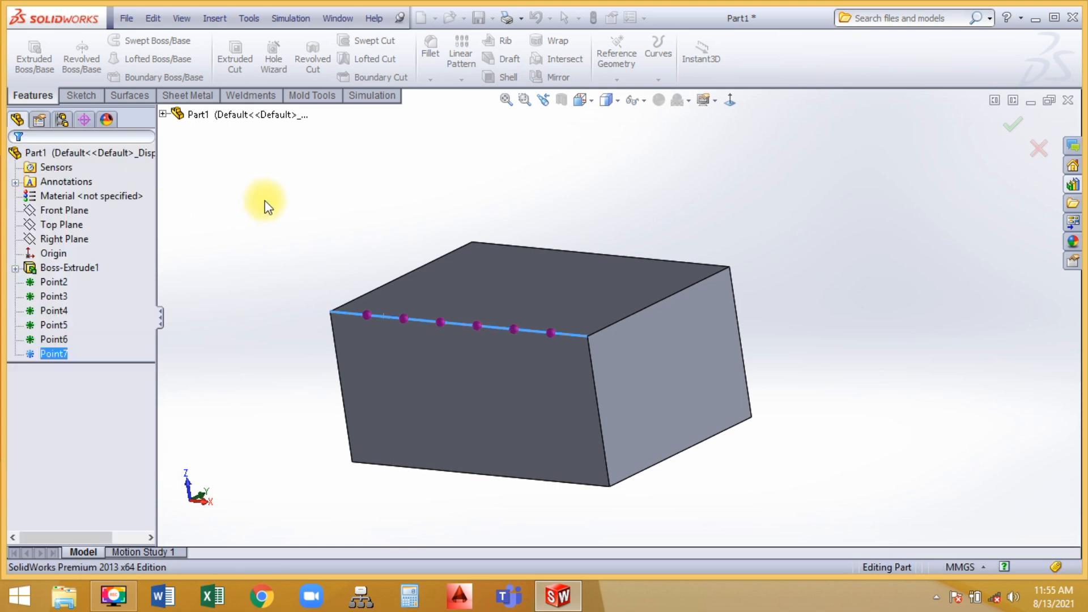
pyautogui.moveTo(267, 206); pyautogui.dragTo(317, 255, button='middle')
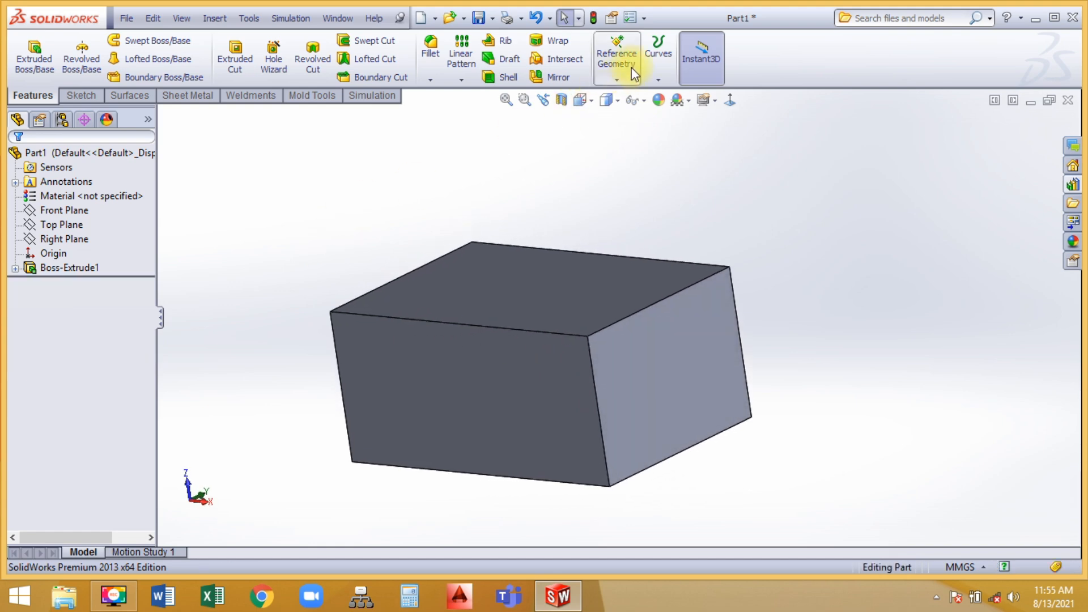
# - Add a Center of Mass marker to the block and undo it
pyautogui.click(631, 66)
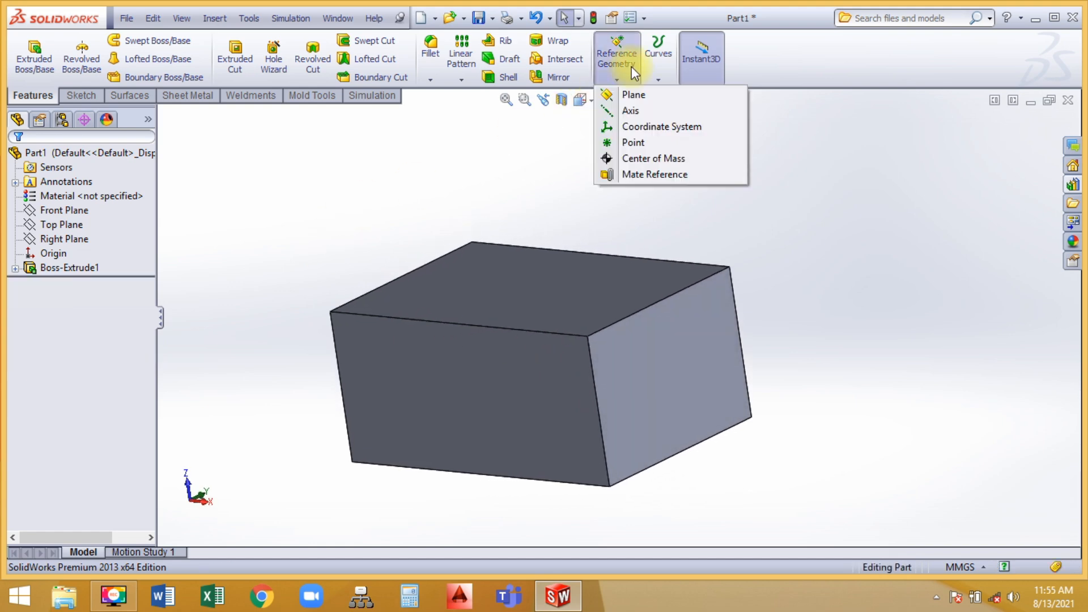
pyautogui.click(622, 158)
pyautogui.moveTo(584, 188); pyautogui.dragTo(562, 196, button='middle')
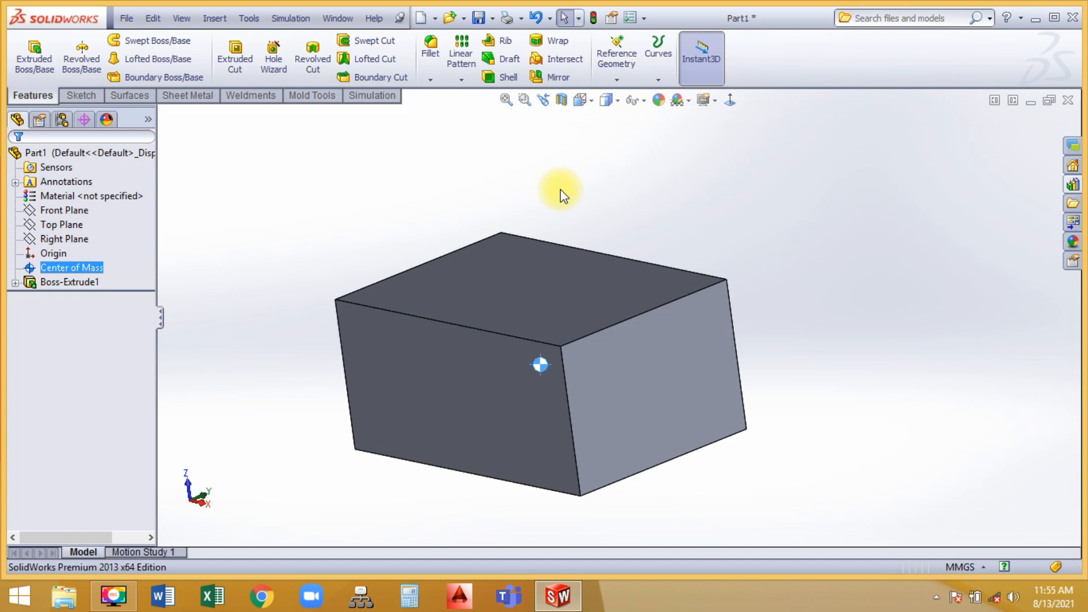
pyautogui.hotkey('ctrl', 'z')
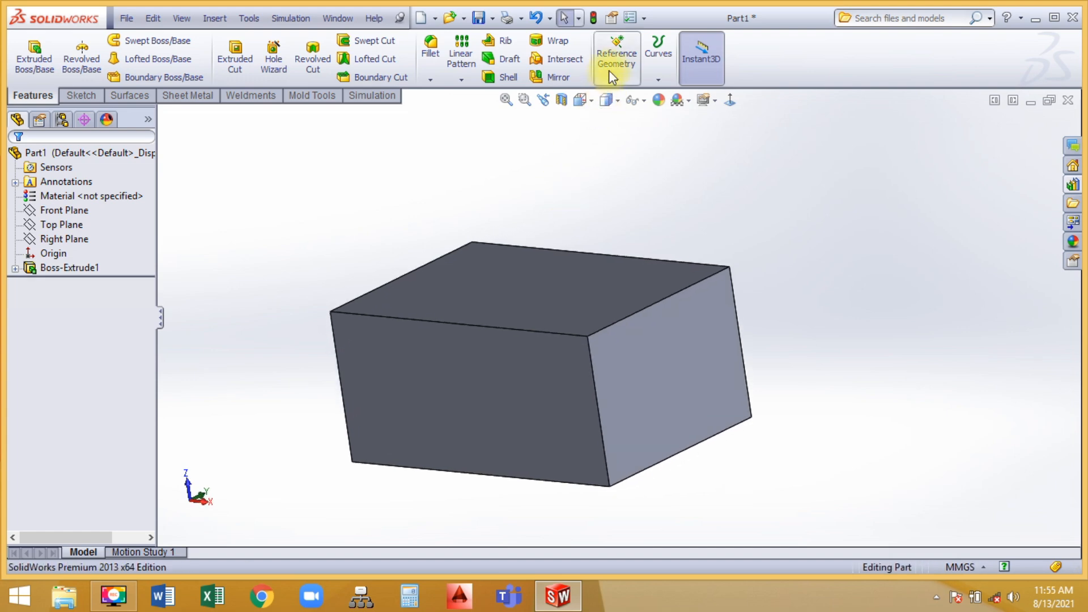
# - Undo the block's extrusion and its sketched profile, going back to the empty sketch
pyautogui.click(610, 73)
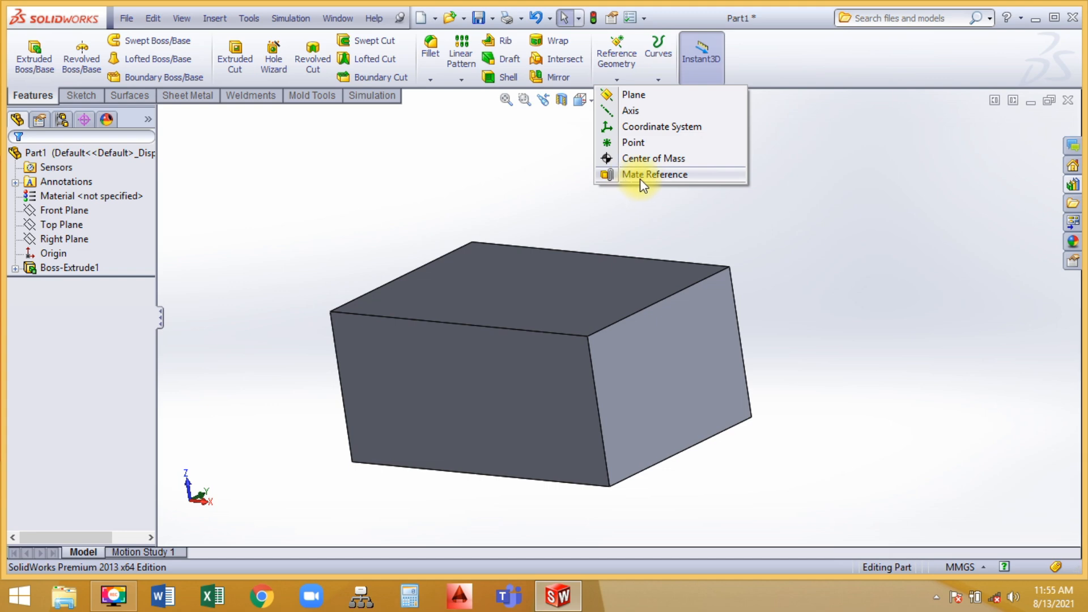
pyautogui.click(640, 212)
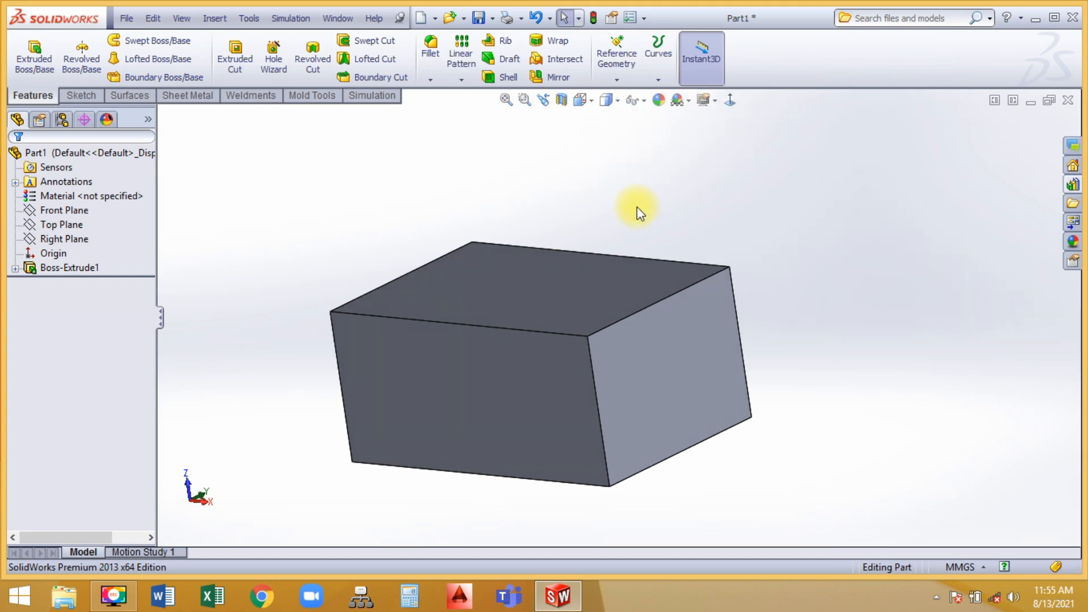
pyautogui.hotkey('ctrl', 'z')
pyautogui.hotkey('ctrl', 'z')
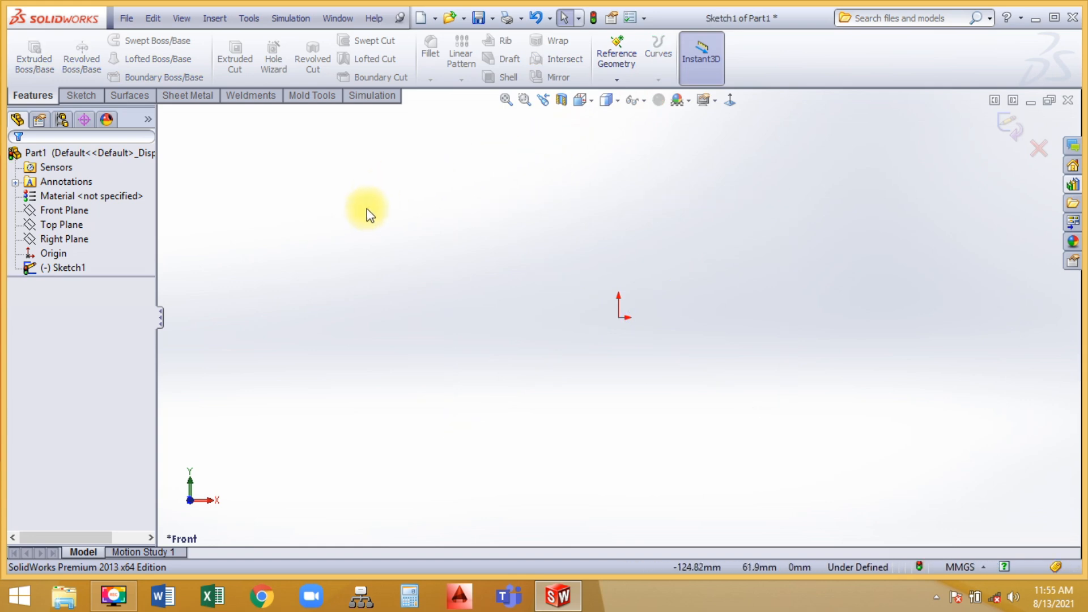
# - Sketch a circle centred on the origin and exit the sketch
pyautogui.moveTo(366, 208); pyautogui.dragTo(476, 244, button='right')
pyautogui.click(618, 317)
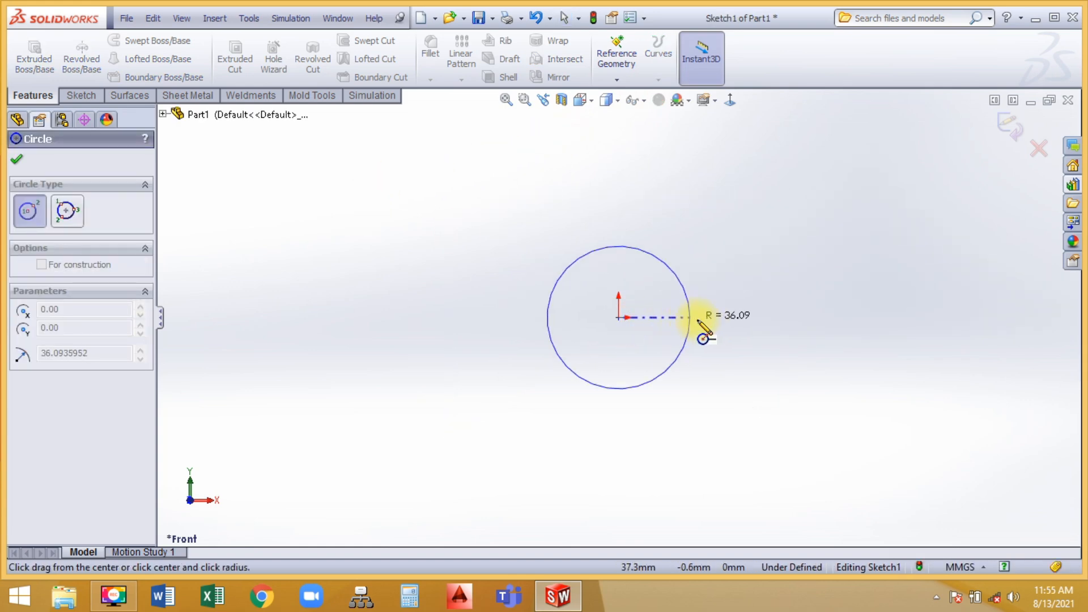
pyautogui.click(729, 326)
pyautogui.click(1009, 128)
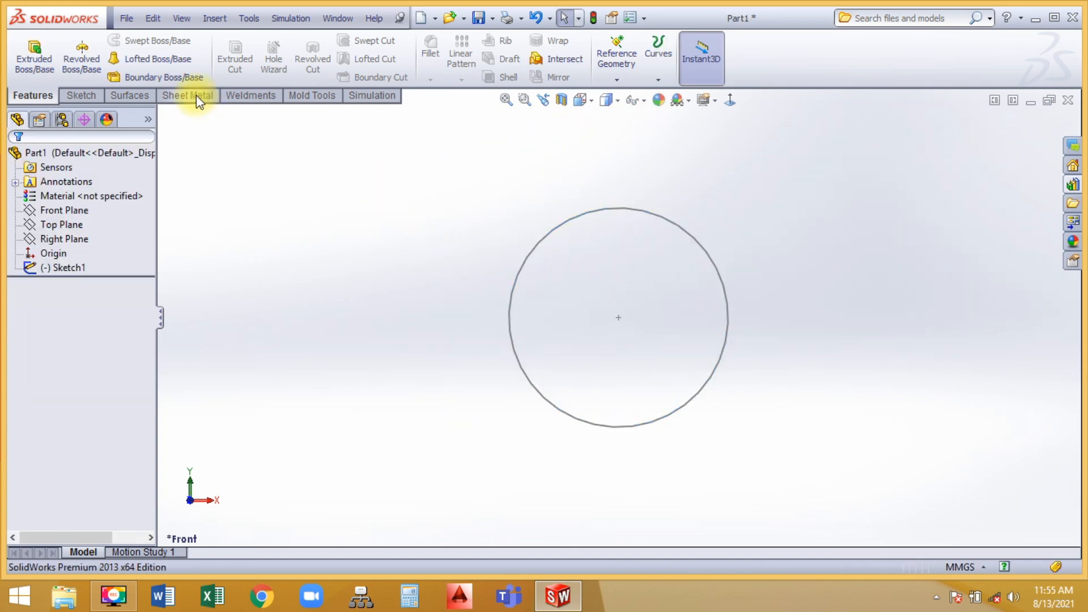
# - Extrude the circle into a cylinder 180 mm long using the Mid Plane end condition
pyautogui.click(35, 56)
pyautogui.click(580, 216)
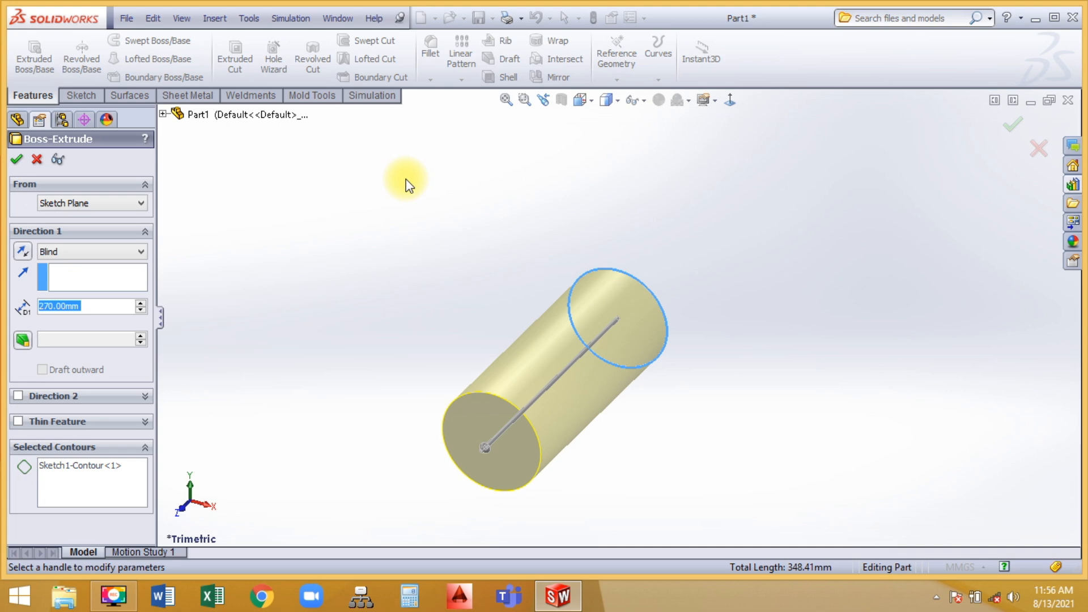
pyautogui.rightClick(406, 179)
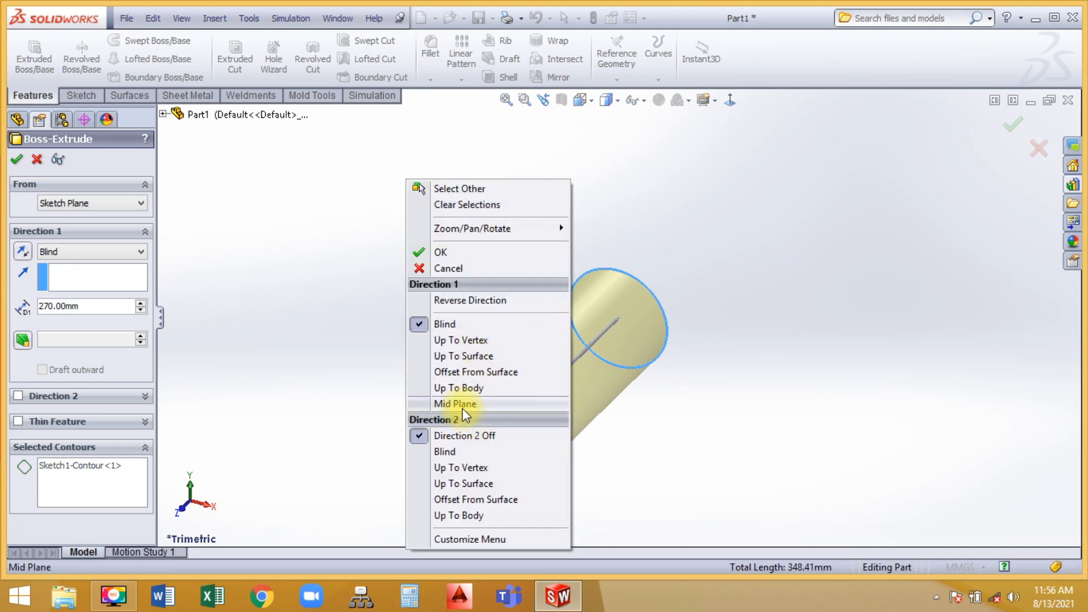
pyautogui.click(460, 404)
pyautogui.moveTo(460, 404); pyautogui.dragTo(486, 236, button='middle')
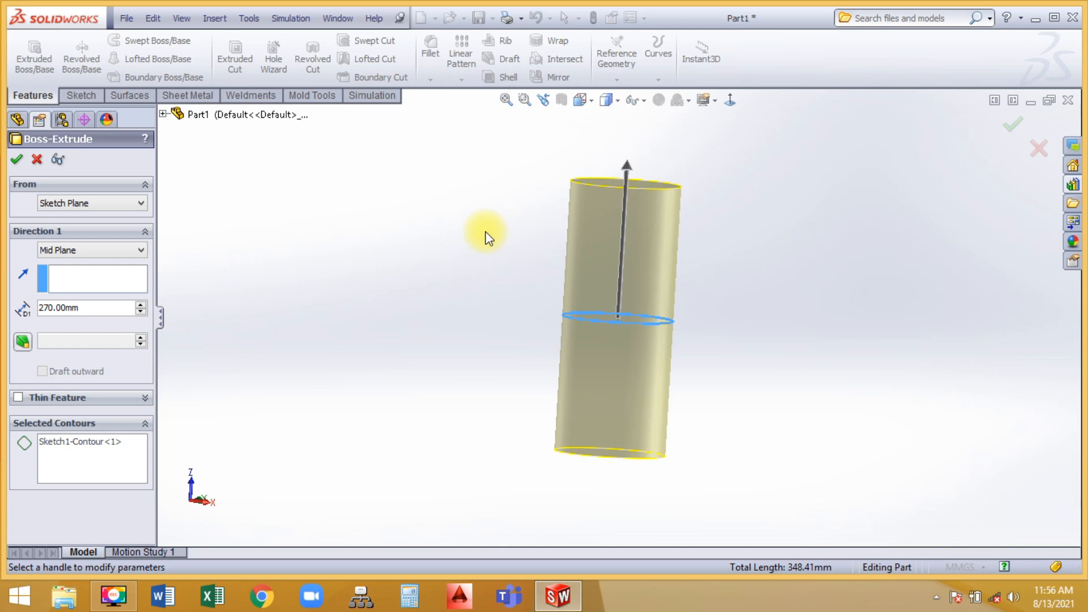
pyautogui.click(141, 311)
pyautogui.click(140, 312)
pyautogui.click(141, 311)
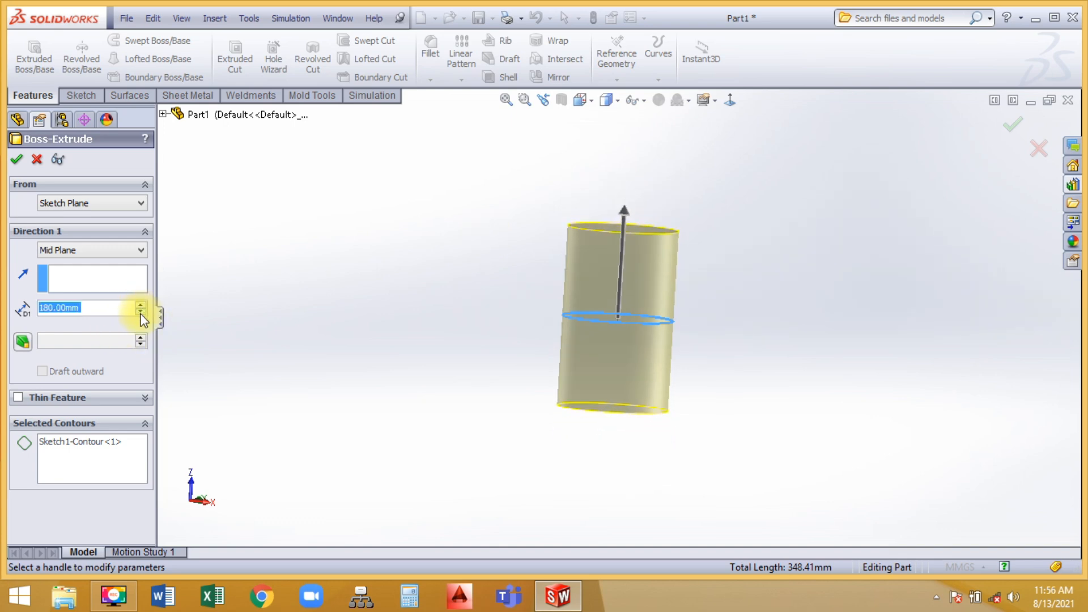
pyautogui.click(16, 159)
pyautogui.scroll(3, 631, 249)
pyautogui.moveTo(631, 250); pyautogui.dragTo(635, 334, button='middle')
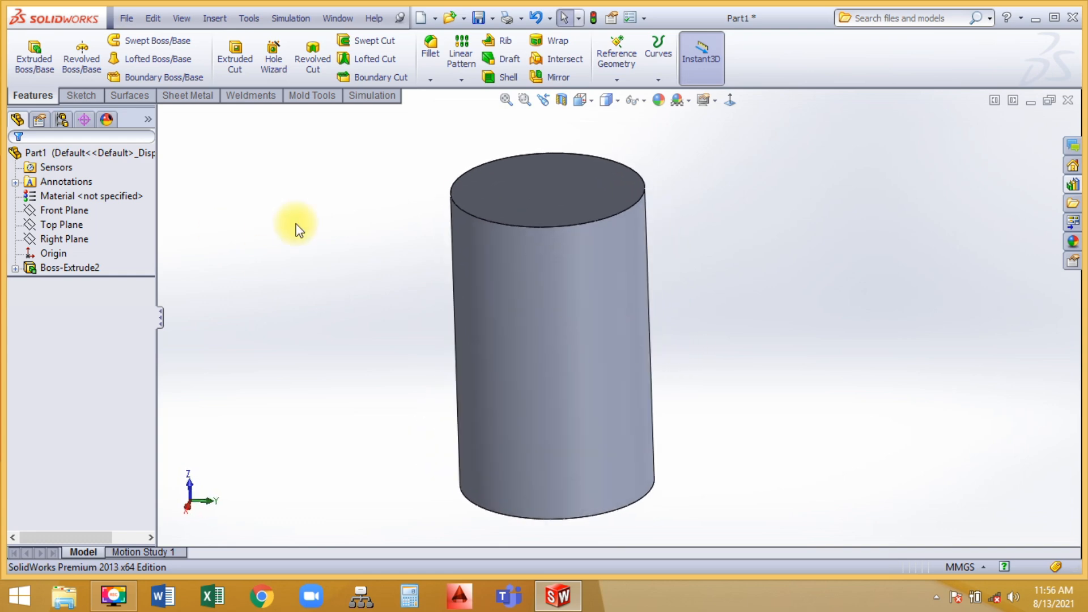
pyautogui.press('z')
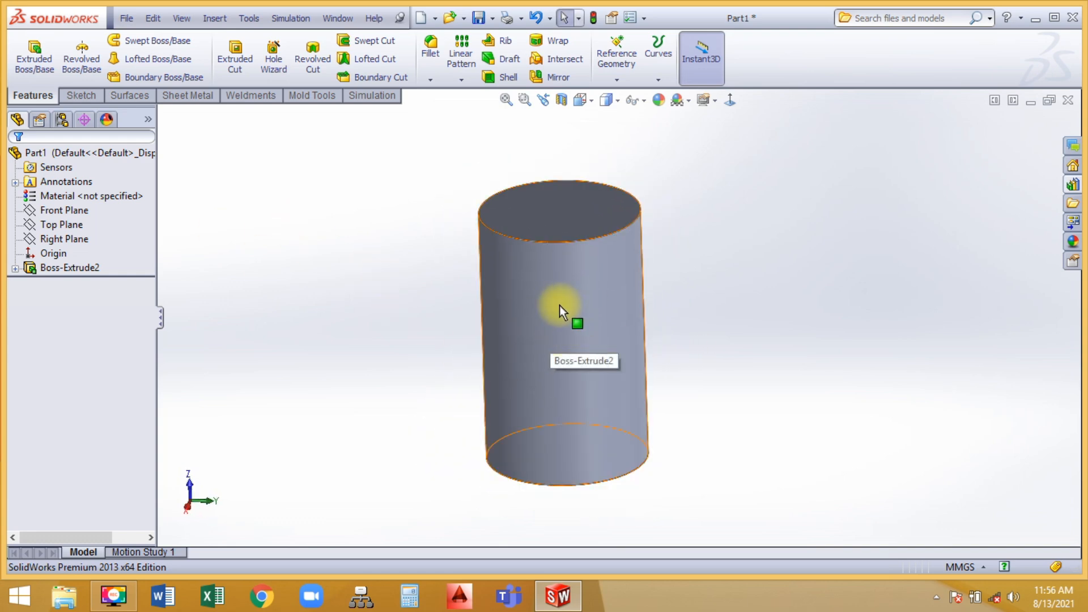
# - Create a reference plane parallel to the Top Plane at an offset of 100 mm, outside the cylinder
pyautogui.click(77, 227)
pyautogui.click(612, 80)
pyautogui.click(610, 95)
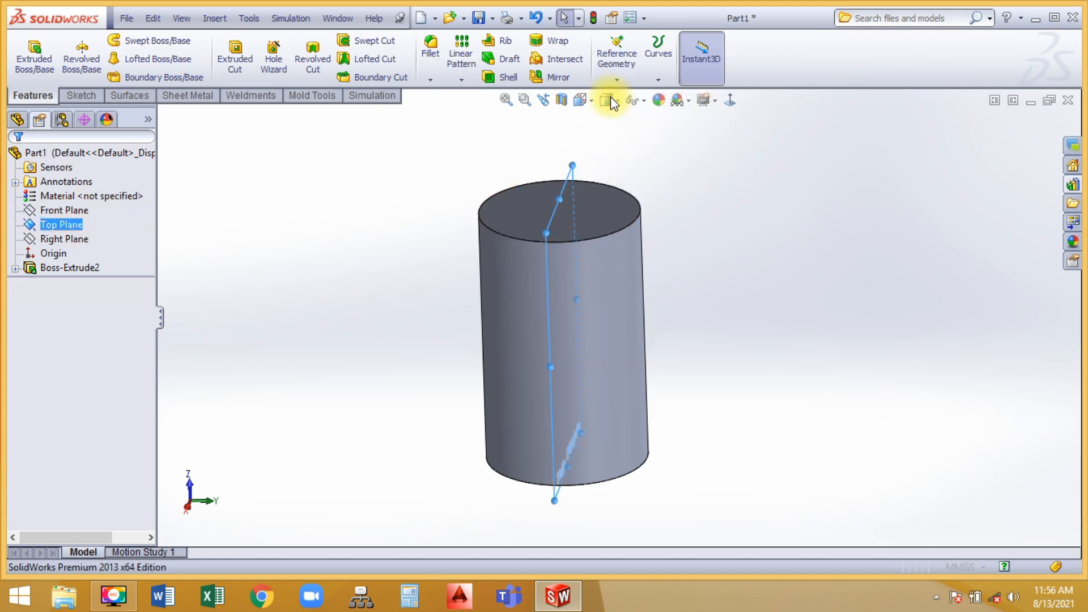
pyautogui.click(127, 354)
pyautogui.click(127, 354)
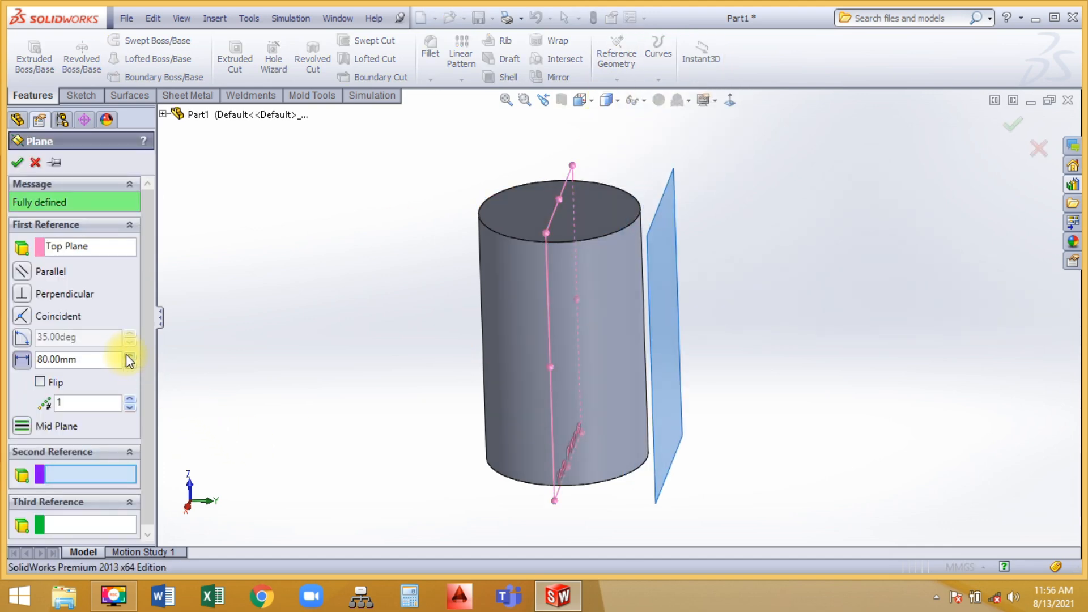
pyautogui.click(127, 355)
pyautogui.click(128, 355)
pyautogui.click(127, 355)
pyautogui.click(16, 162)
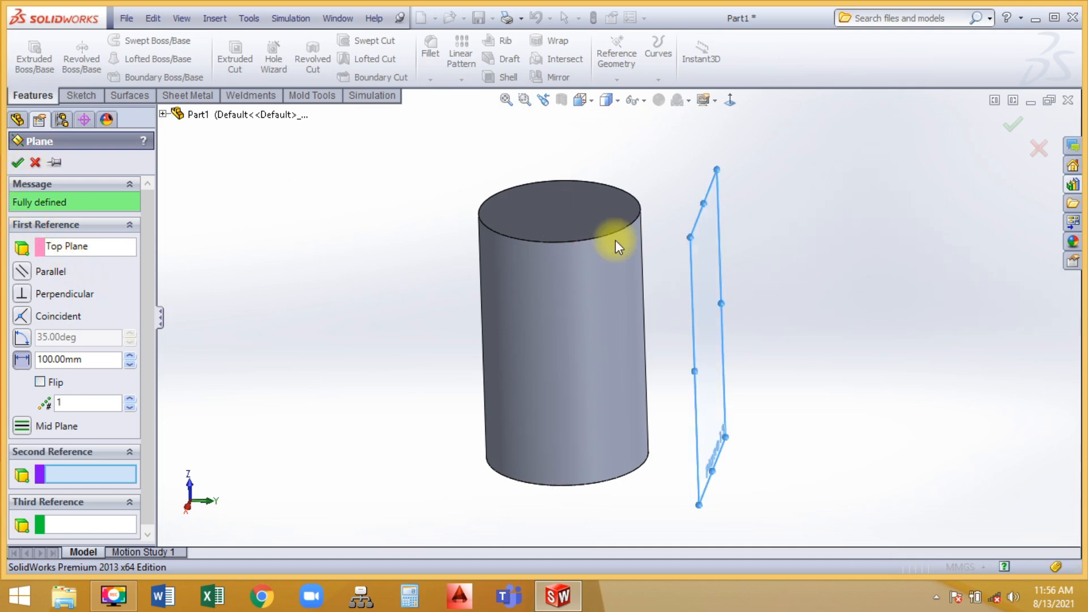
# - Start a sketch on the offset plane and draw a center rectangle about 64 × 87 mm, centred slightly above the origin
pyautogui.rightClick(708, 250)
pyautogui.click(734, 222)
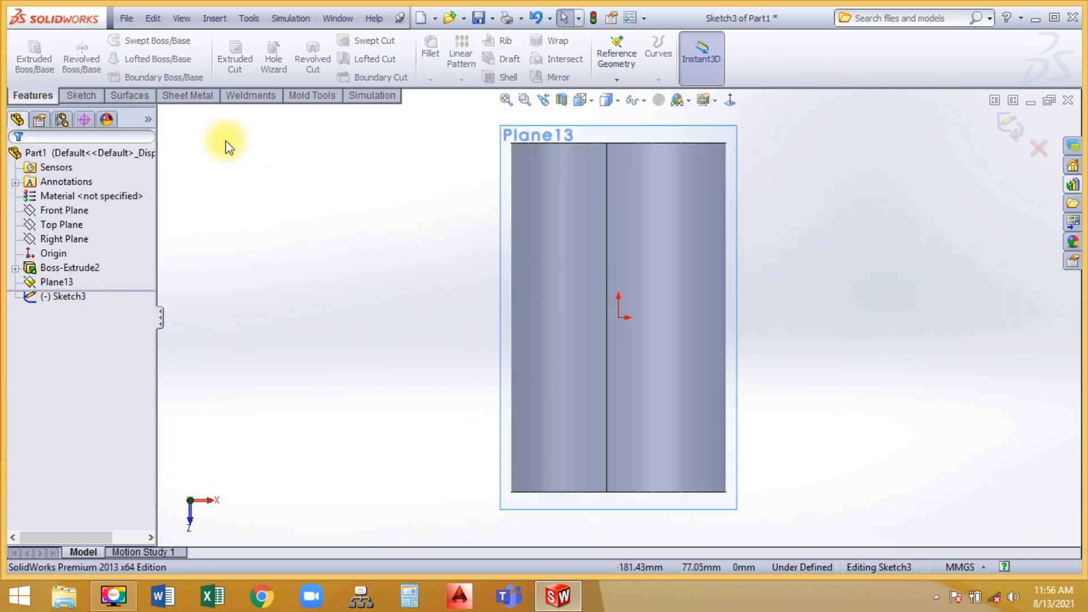
pyautogui.click(82, 96)
pyautogui.click(116, 59)
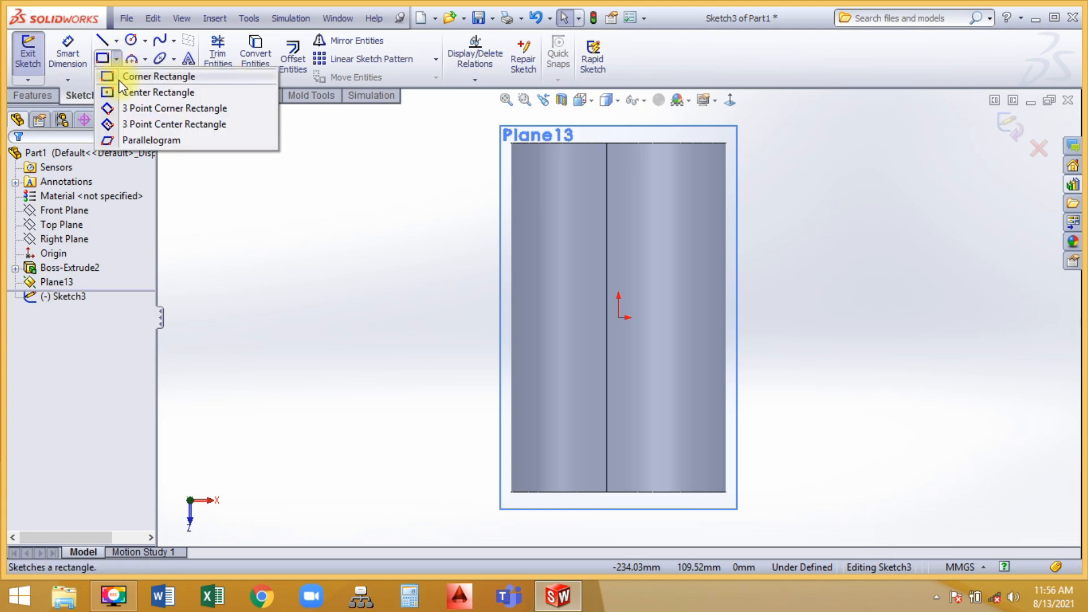
pyautogui.click(142, 92)
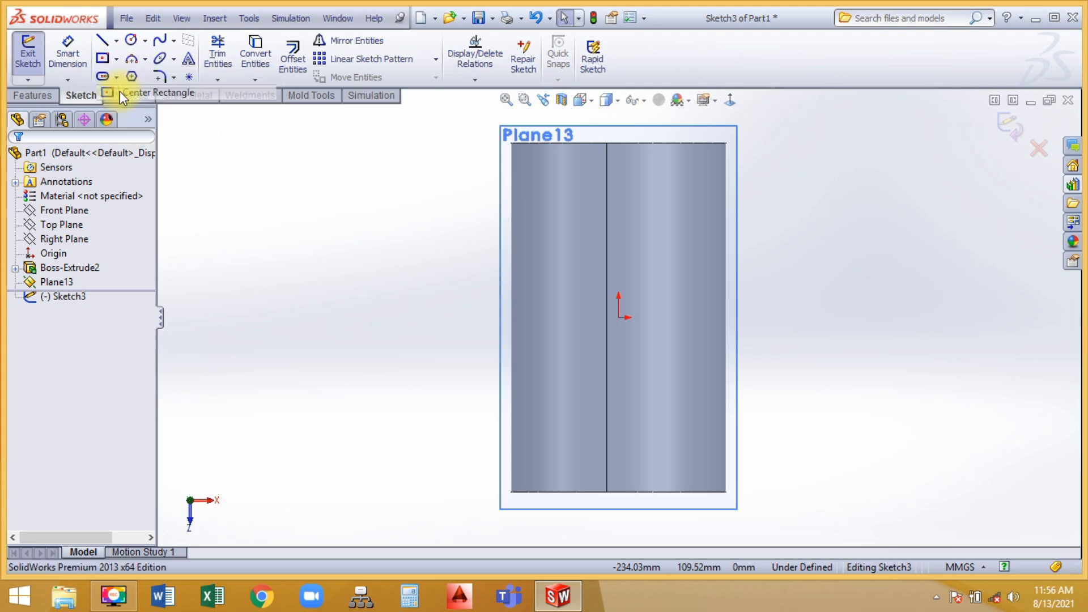
pyautogui.click(618, 286)
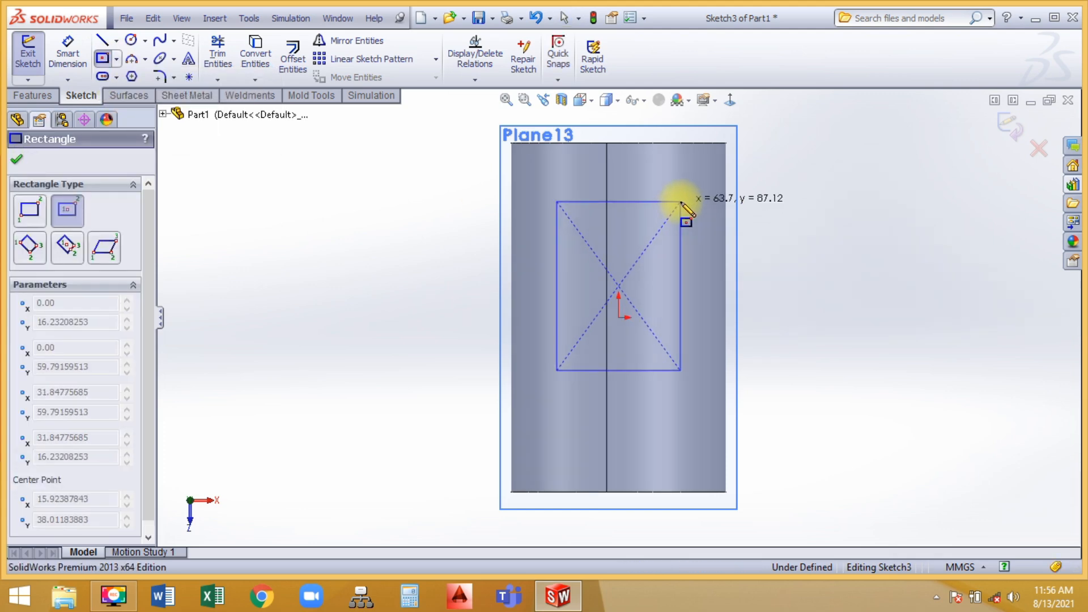
pyautogui.click(680, 201)
# - Draw a circle centred on the midpoint of the rectangle's lower edge, passing through its lower corners
pyautogui.moveTo(708, 286); pyautogui.dragTo(763, 298, button='right')
pyautogui.click(618, 370)
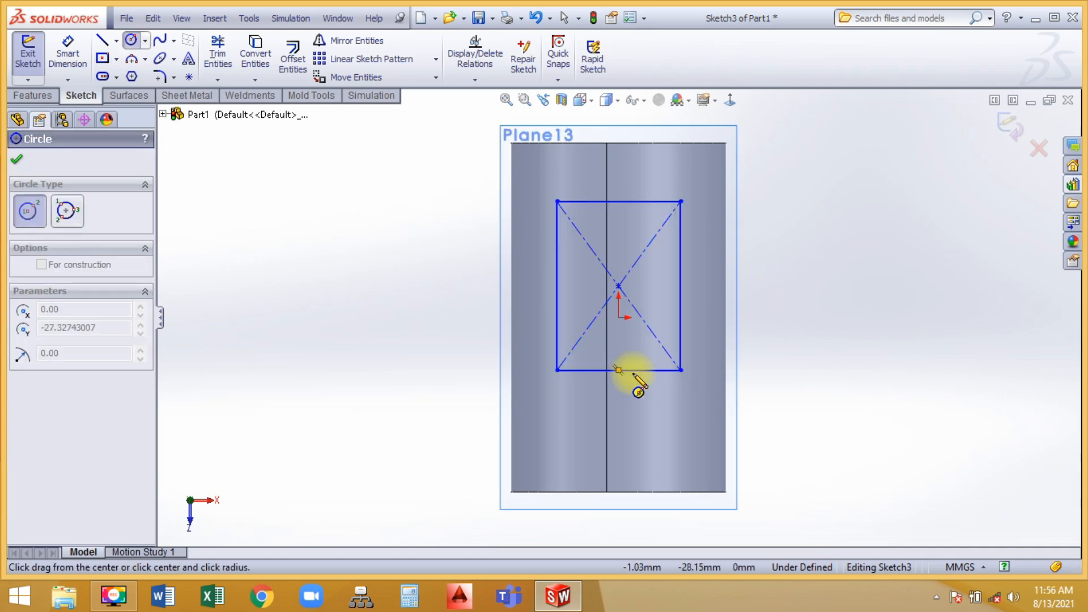
pyautogui.click(679, 369)
# - Power trim the rectangle and circle to an open U-shaped profile, removing the diagonals, and exit the sketch
pyautogui.click(217, 55)
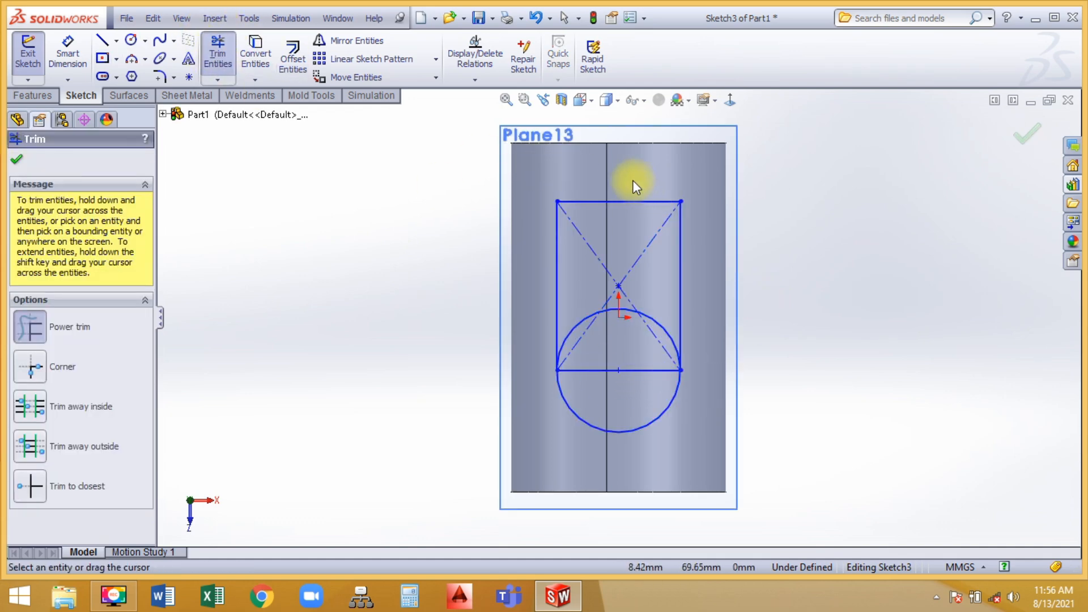
pyautogui.moveTo(606, 209); pyautogui.dragTo(600, 372)
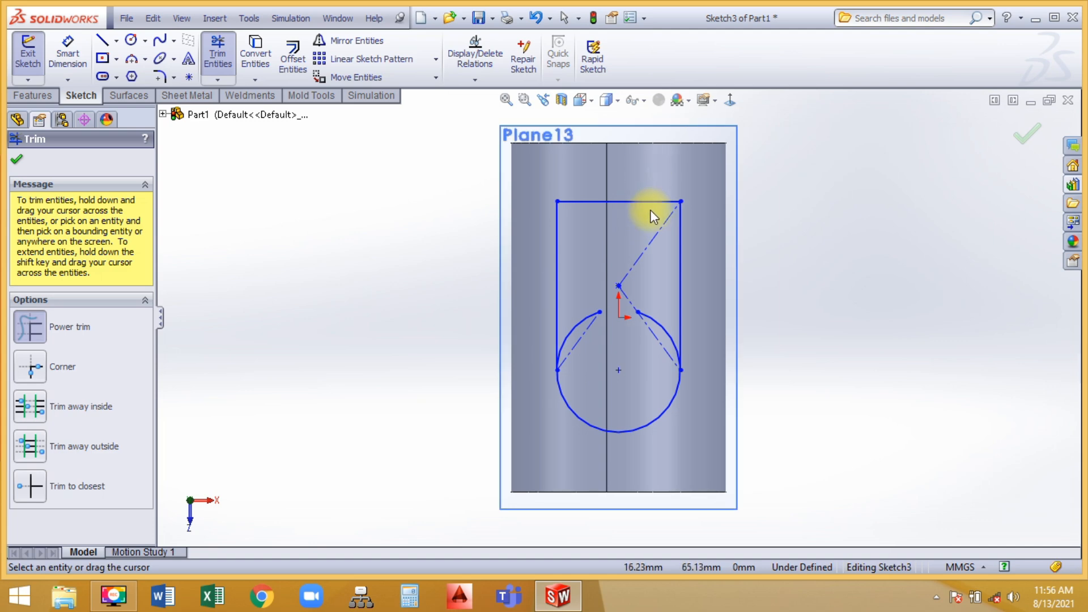
pyautogui.moveTo(651, 210); pyautogui.dragTo(650, 334)
pyautogui.moveTo(603, 241); pyautogui.dragTo(591, 336)
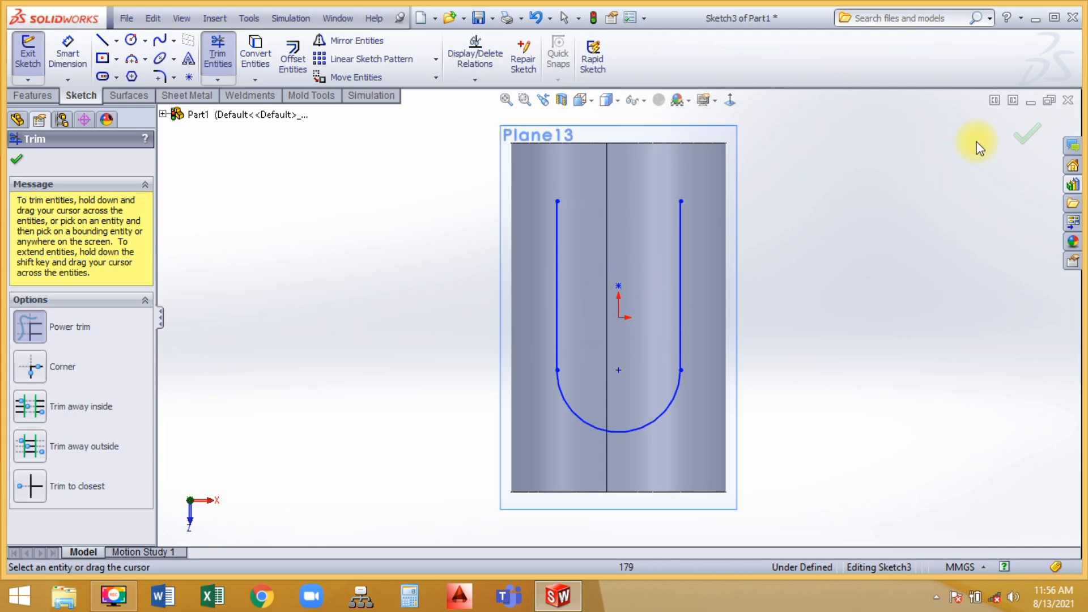
pyautogui.click(1018, 131)
pyautogui.hotkey('ctrl', '7')
# - Hide the offset reference plane beside the cylinder
pyautogui.click(709, 220)
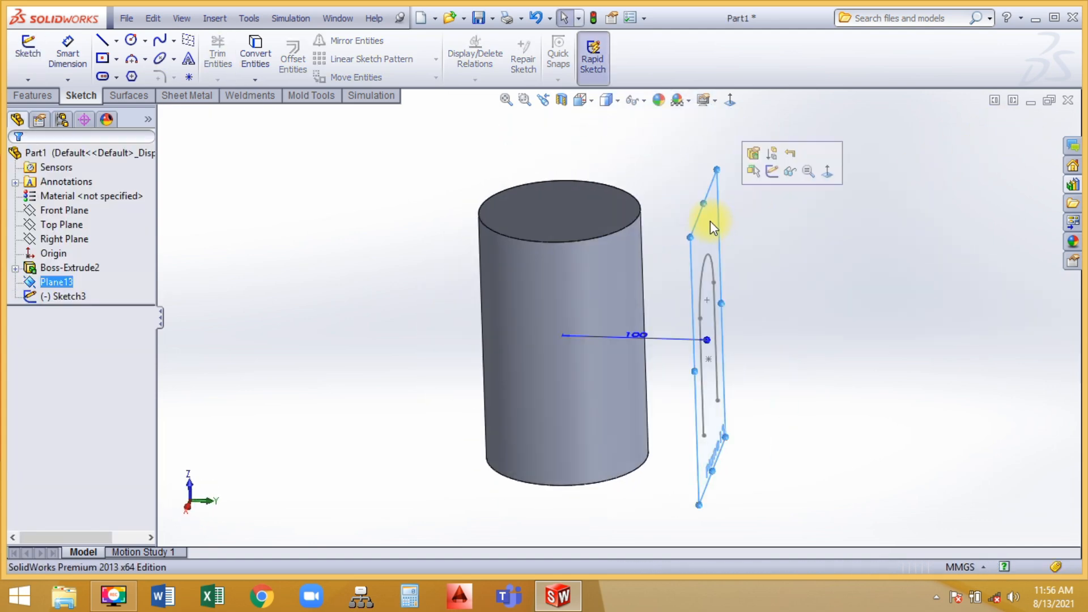
pyautogui.click(783, 172)
pyautogui.moveTo(783, 171)
pyautogui.mouseDown(button='middle')
pyautogui.moveTo(731, 381)
pyautogui.moveTo(544, 439)
pyautogui.moveTo(585, 287)
pyautogui.moveTo(726, 296)
pyautogui.moveTo(697, 309)
pyautogui.mouseUp(button='middle')
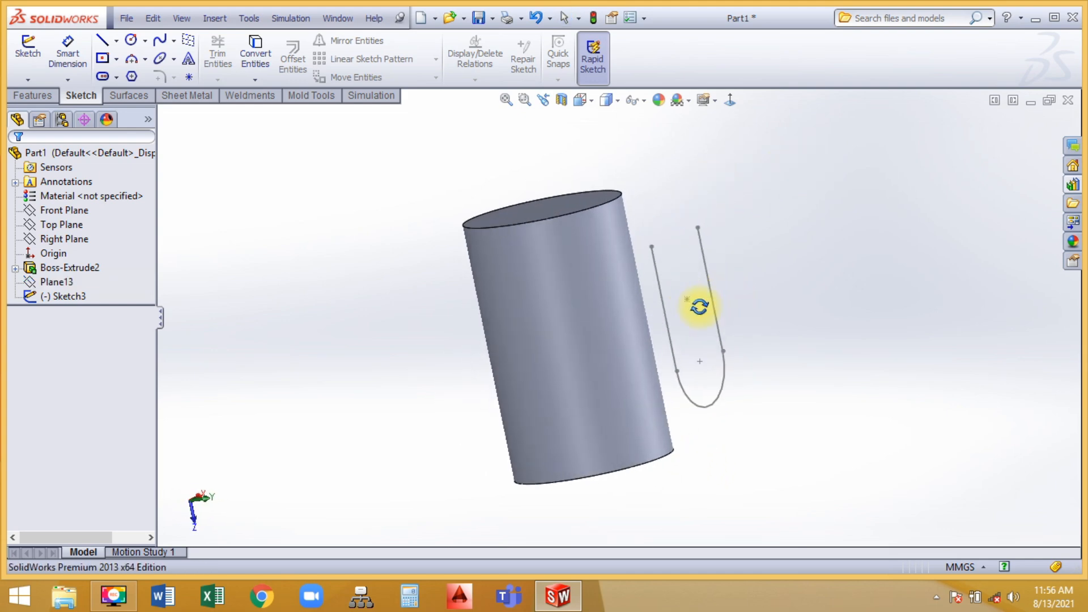
# - Project the U-shaped sketch onto the cylinder's curved face using Sketch on faces, on the side opposite the sketch plane
pyautogui.click(38, 96)
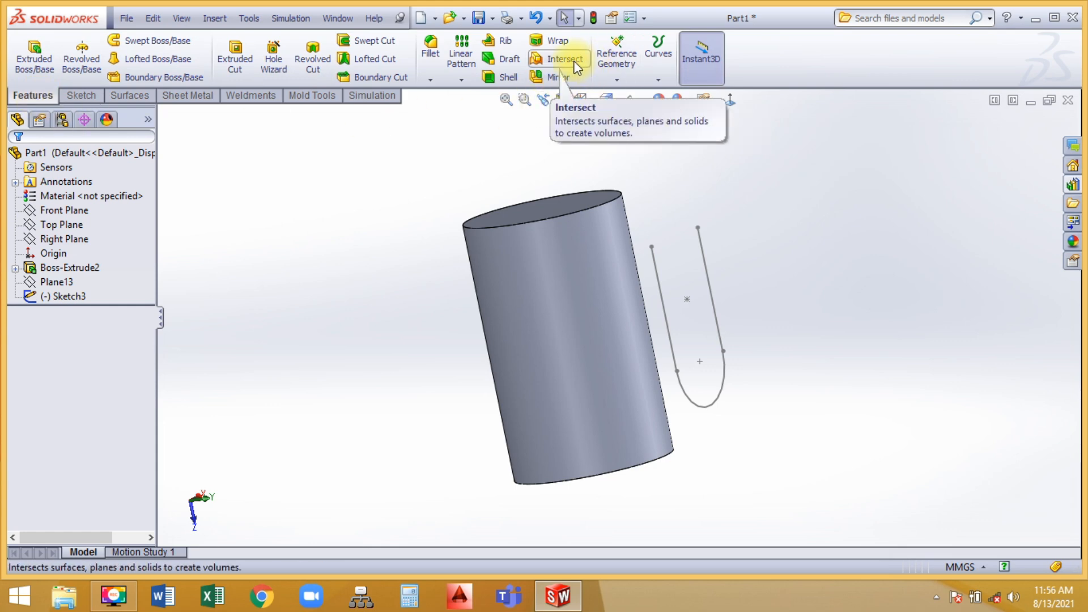
pyautogui.click(699, 243)
pyautogui.click(618, 269)
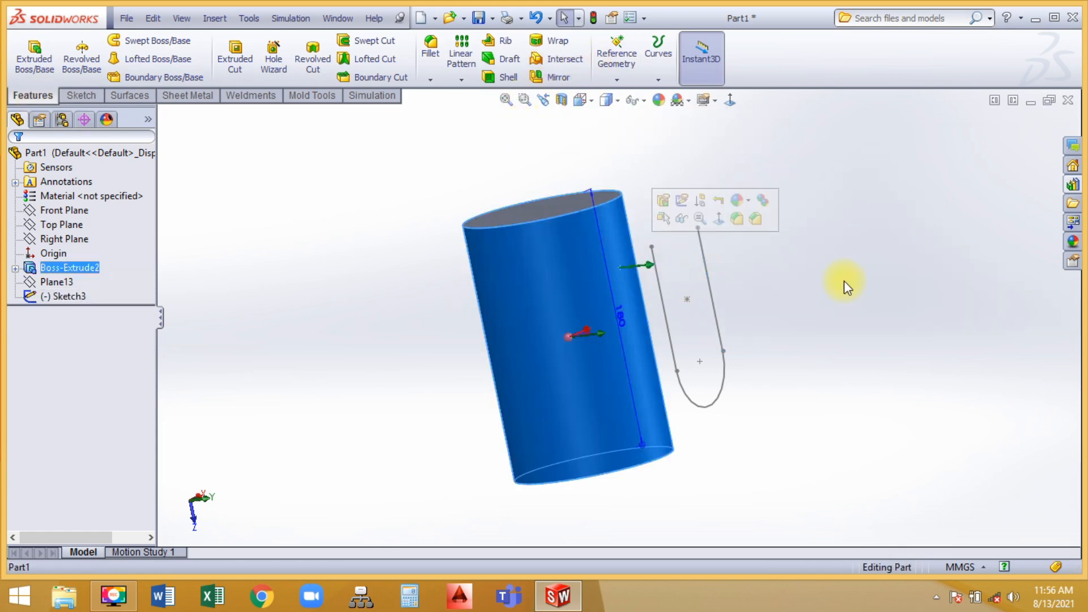
pyautogui.click(852, 279)
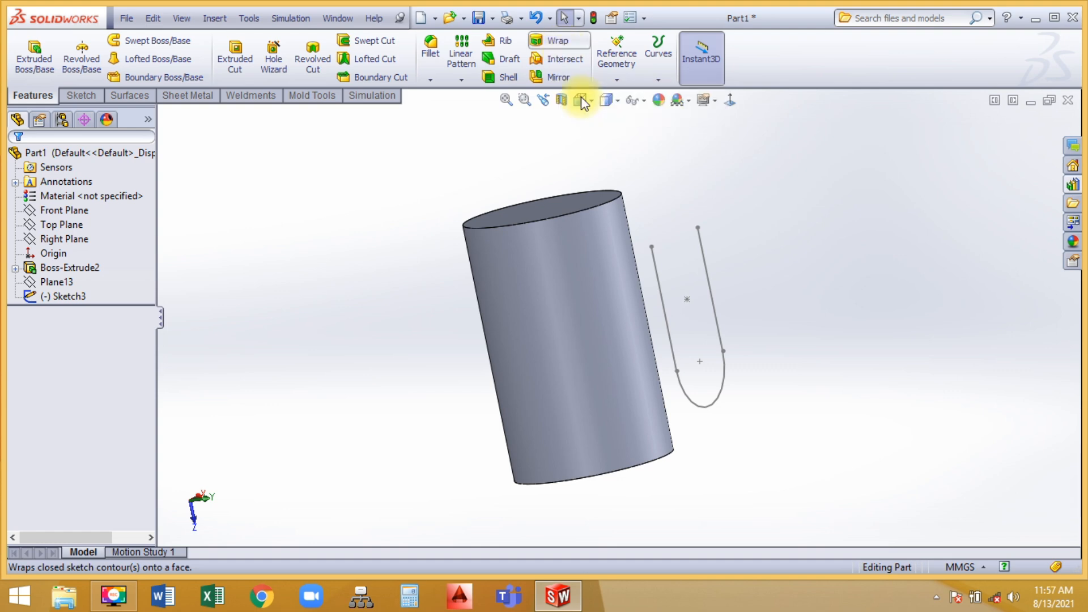
pyautogui.click(659, 57)
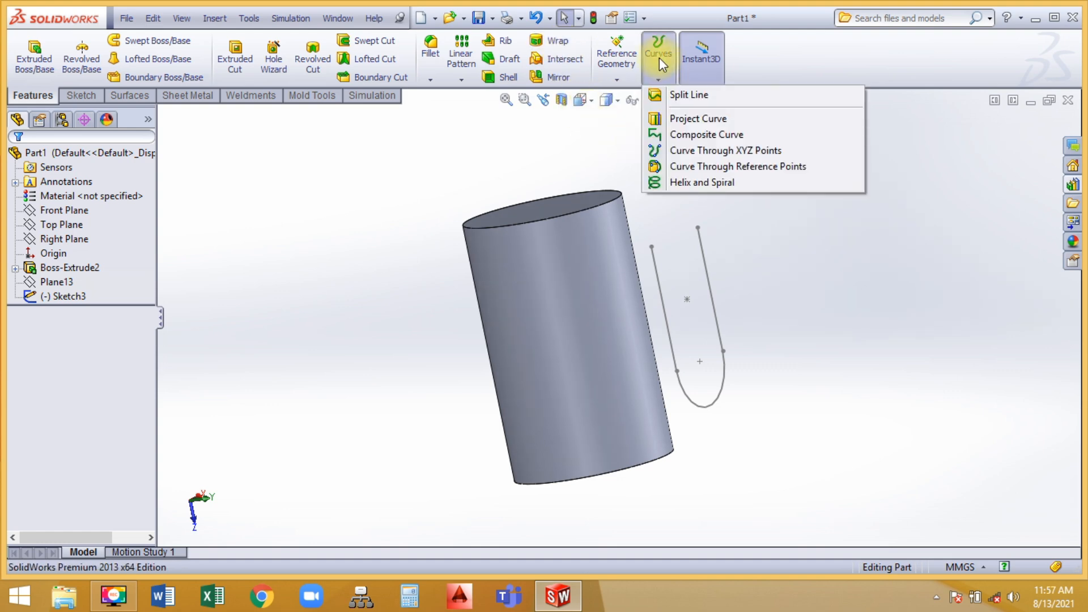
pyautogui.click(723, 121)
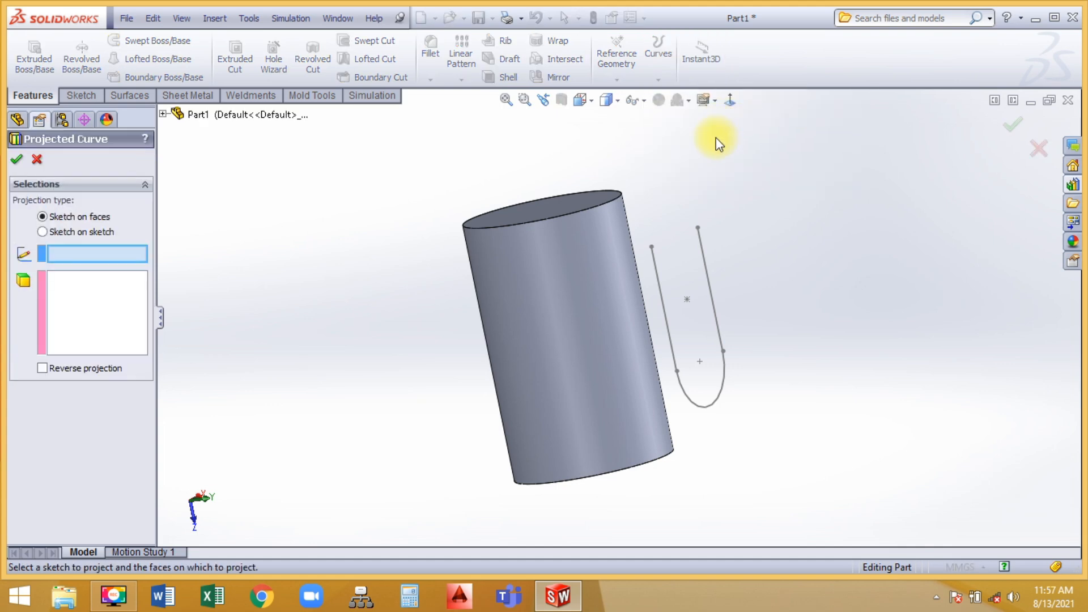
pyautogui.click(702, 246)
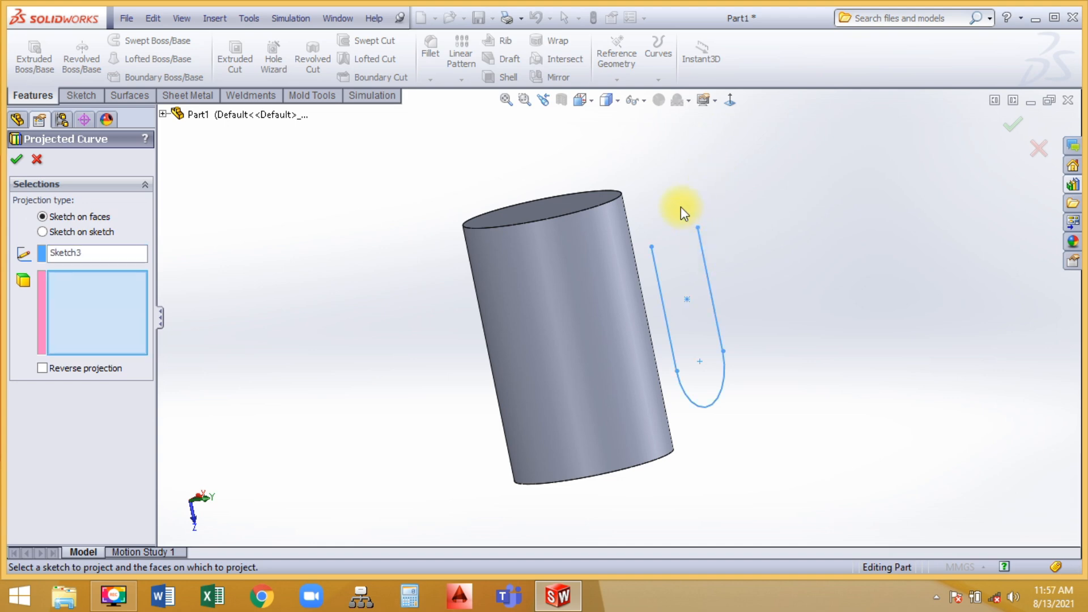
pyautogui.click(612, 250)
pyautogui.click(654, 310)
pyautogui.click(1012, 123)
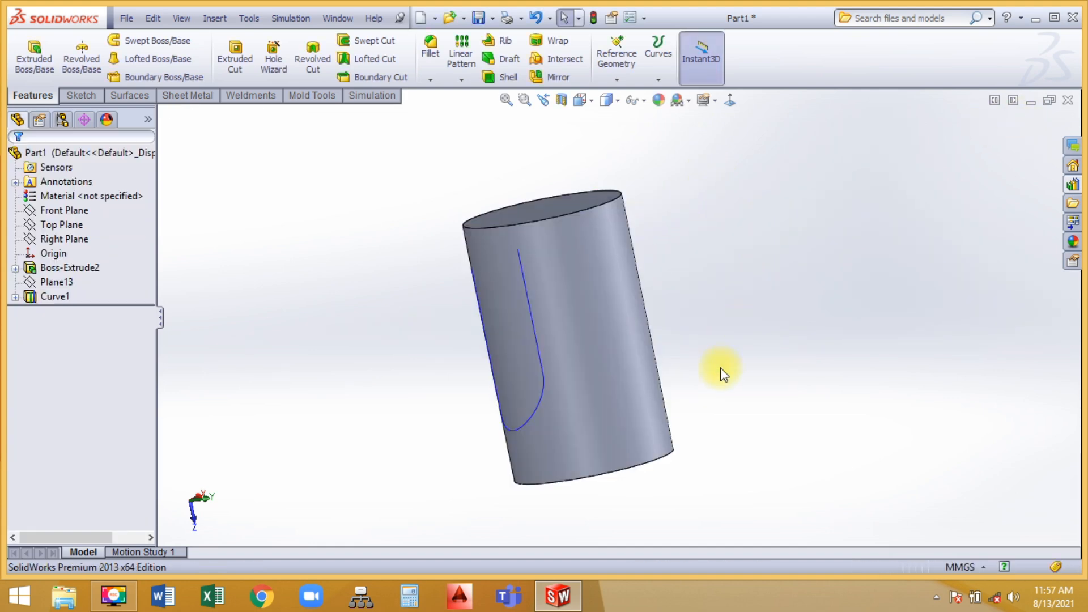
# - Create a reference plane through an open endpoint of the projected curve, using its adjoining straight segment as second reference
pyautogui.moveTo(721, 369); pyautogui.dragTo(668, 225, button='middle')
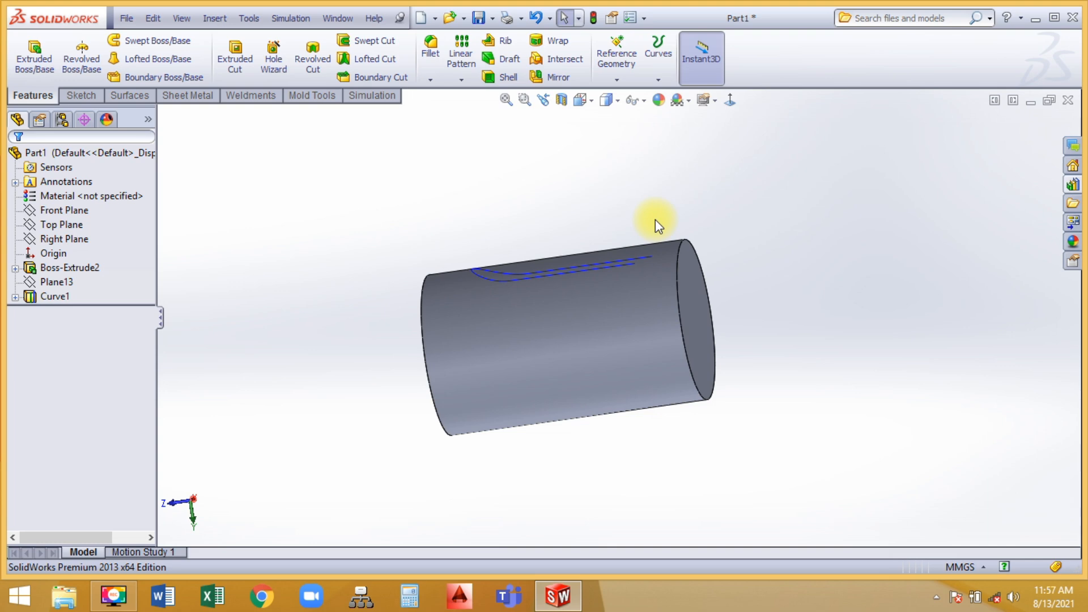
pyautogui.moveTo(517, 188); pyautogui.dragTo(518, 315, button='middle')
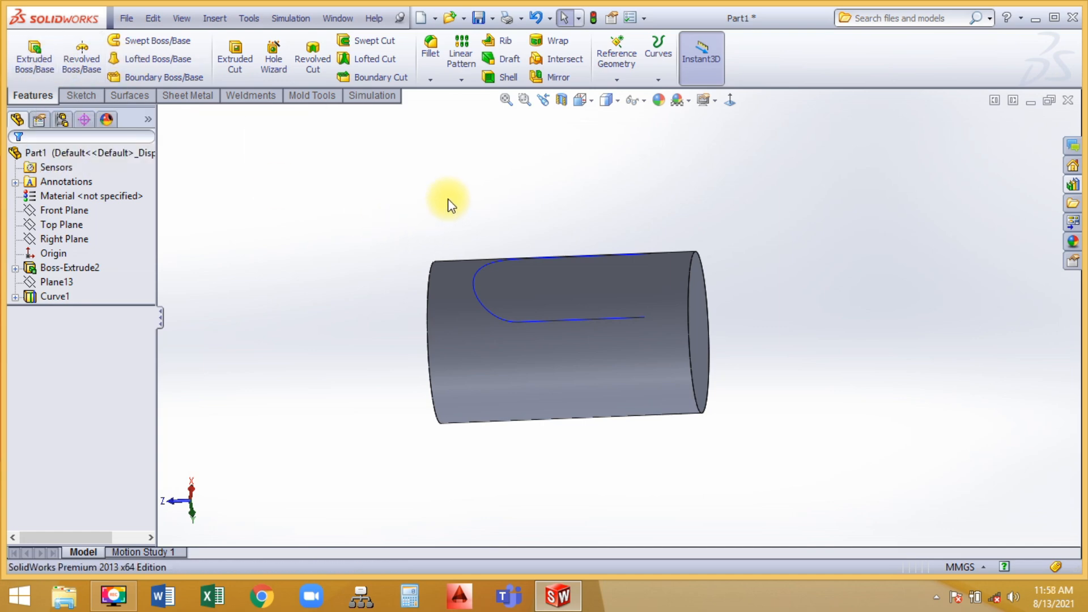
pyautogui.click(616, 67)
pyautogui.click(625, 101)
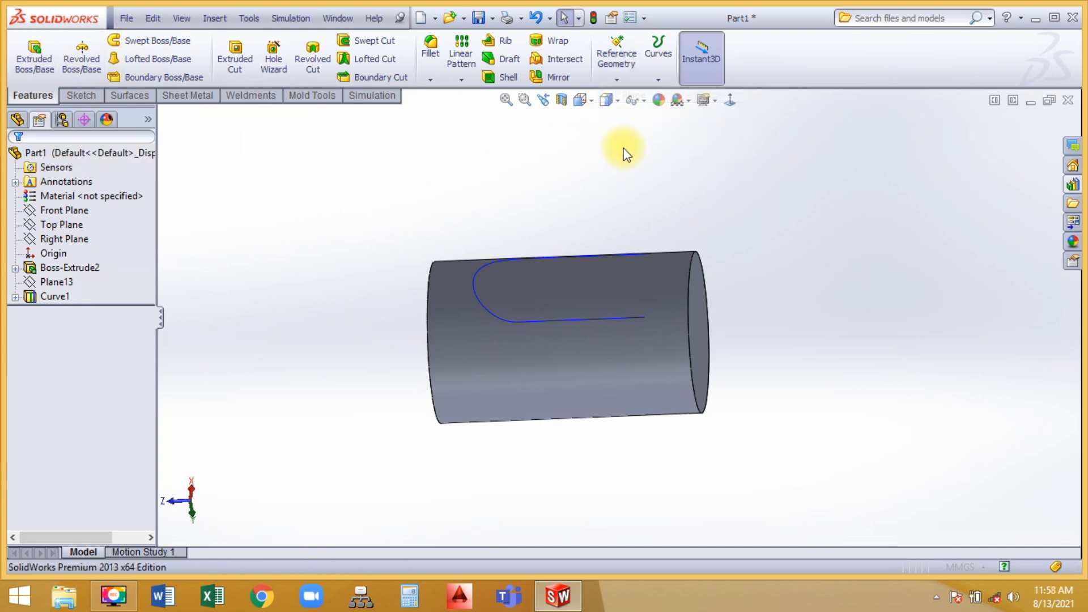
pyautogui.click(652, 265)
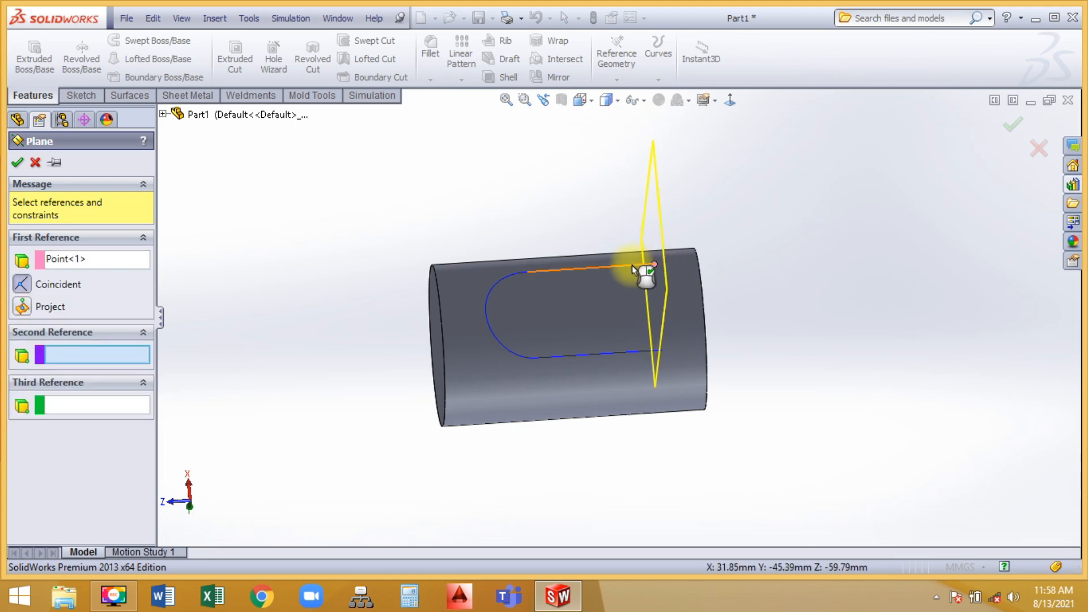
pyautogui.click(631, 265)
pyautogui.click(1022, 123)
# - Sketch a circle of about 5 mm radius at the curve's endpoint on the new plane, and hide that plane
pyautogui.rightClick(674, 179)
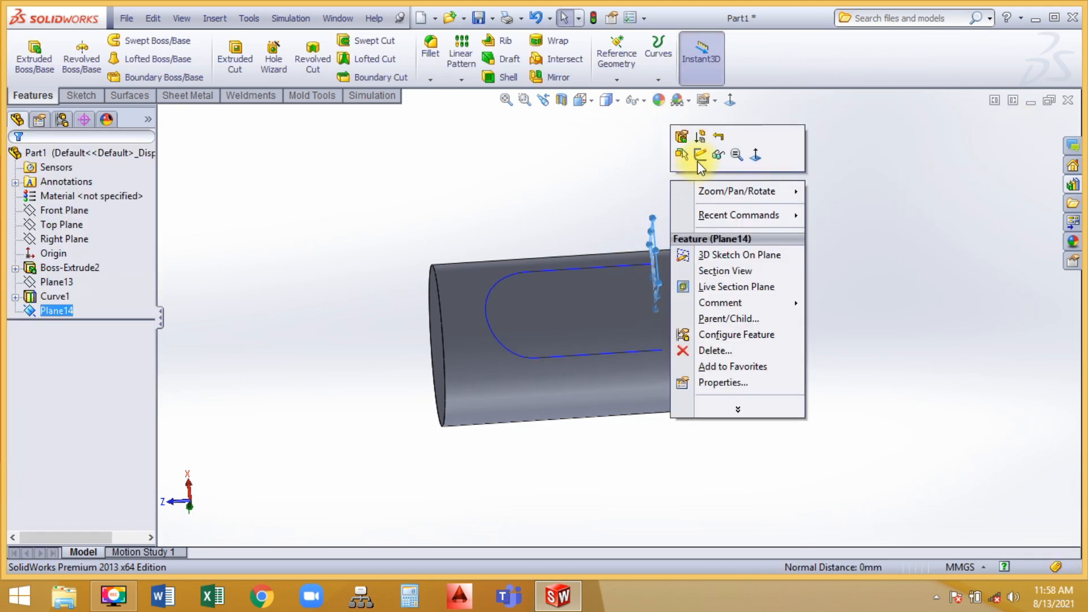
pyautogui.click(692, 156)
pyautogui.press('c')
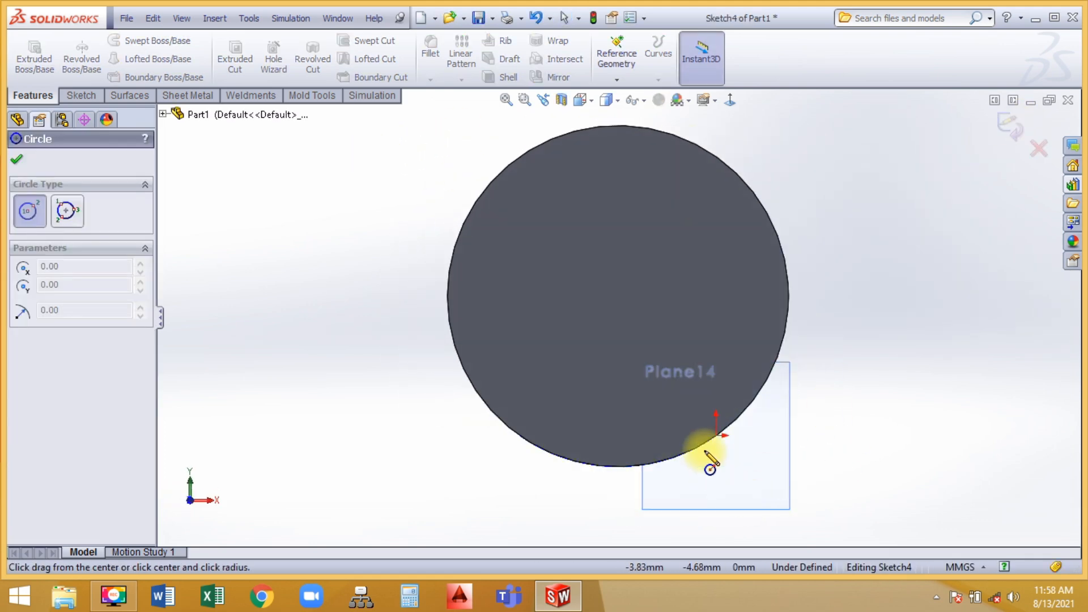
pyautogui.click(716, 436)
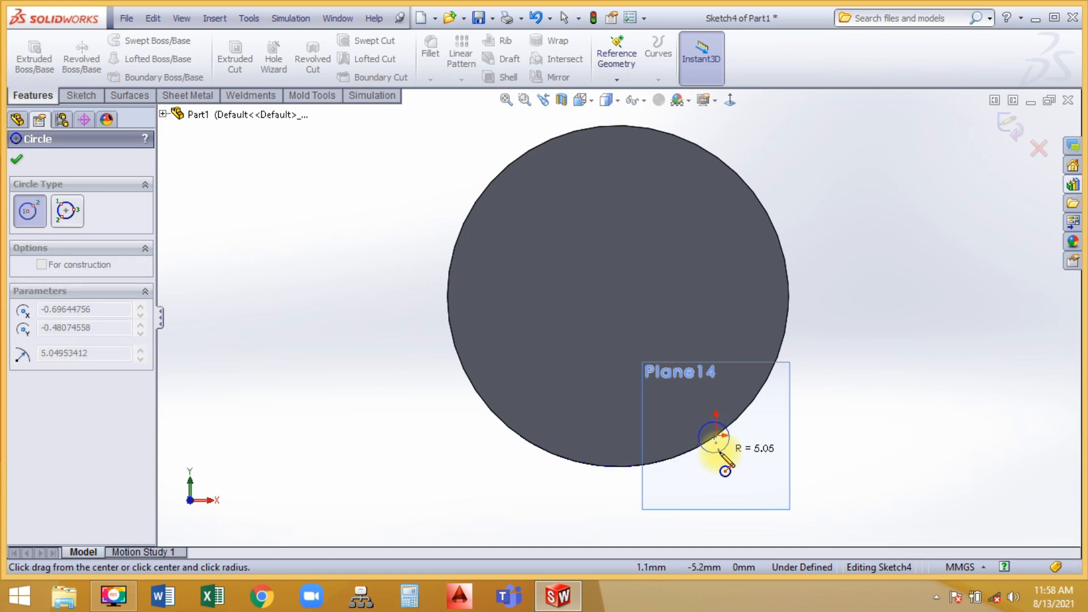
pyautogui.click(726, 469)
pyautogui.click(1004, 139)
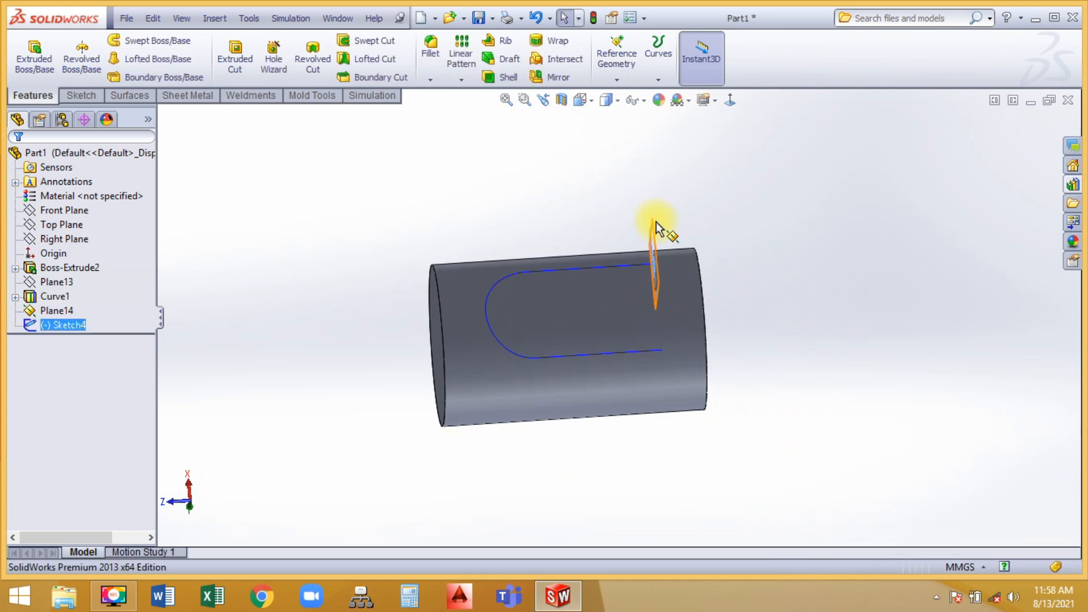
pyautogui.click(617, 215)
pyautogui.click(692, 166)
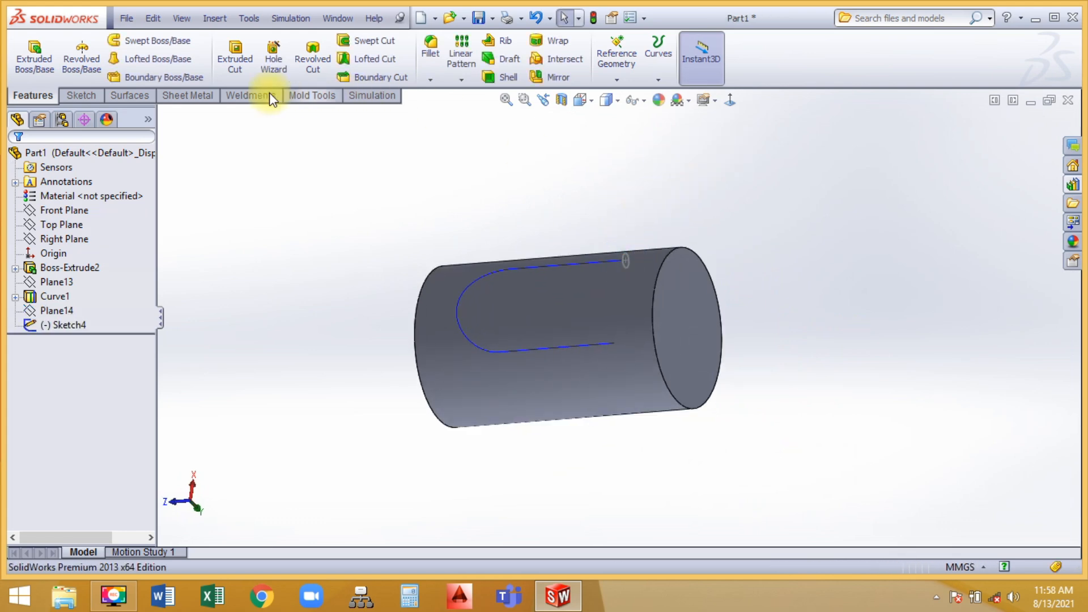
# - Cut a swept groove into the cylinder, using the small circle as profile and the projected U-shaped curve as path
pyautogui.click(353, 44)
pyautogui.scroll(-5, 611, 280)
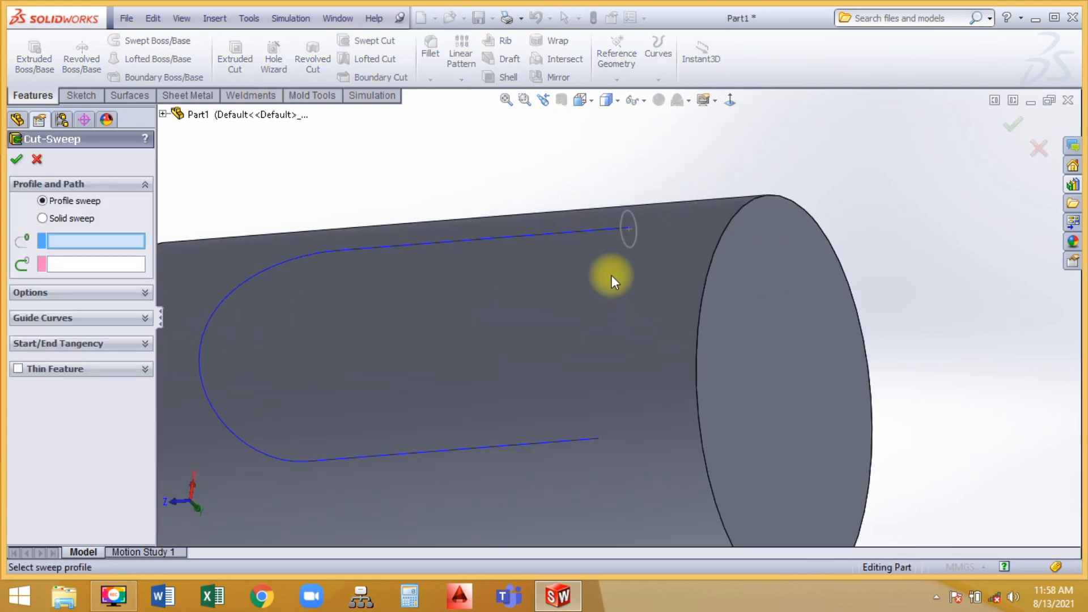
pyautogui.click(622, 242)
pyautogui.click(602, 230)
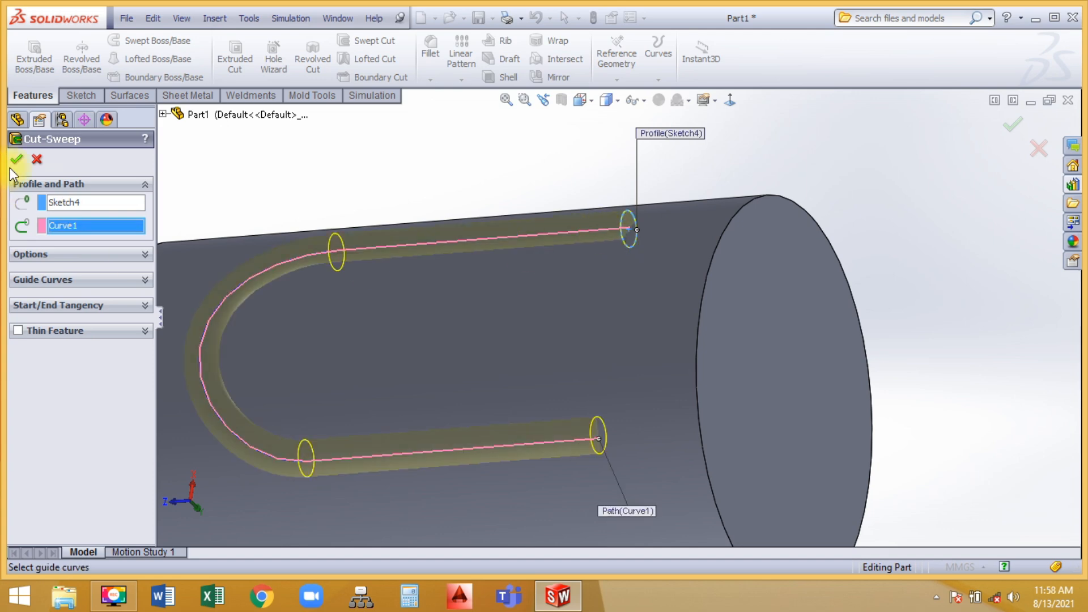
pyautogui.click(16, 159)
pyautogui.moveTo(517, 189); pyautogui.dragTo(544, 139, button='middle')
# - Undo the swept cut, the projected curve, the reference planes and the cylinder, back to an empty sketch on the Front Plane
pyautogui.click(536, 19)
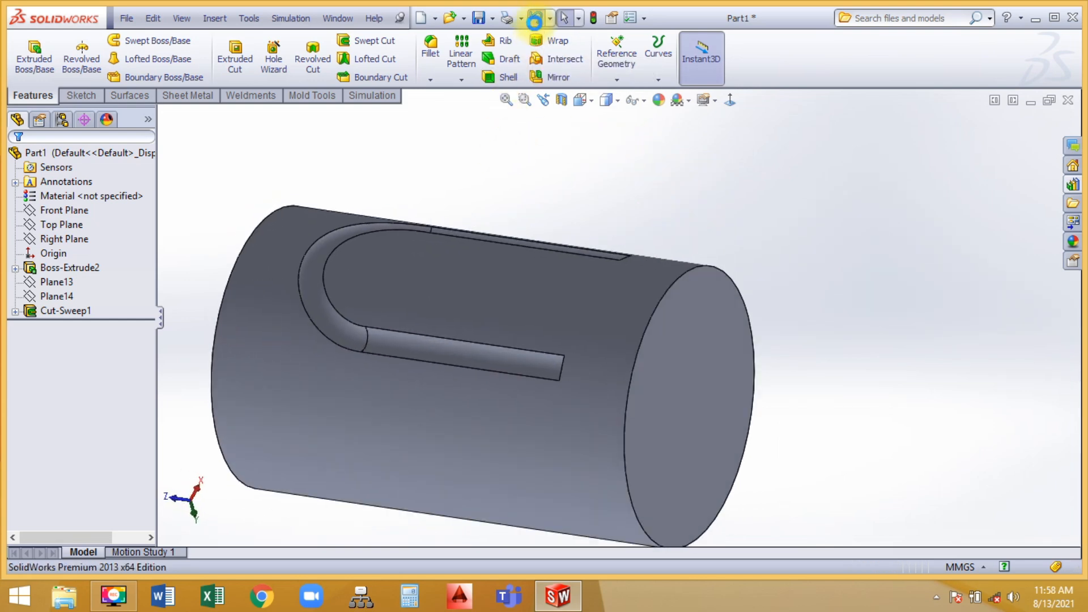
pyautogui.click(535, 18)
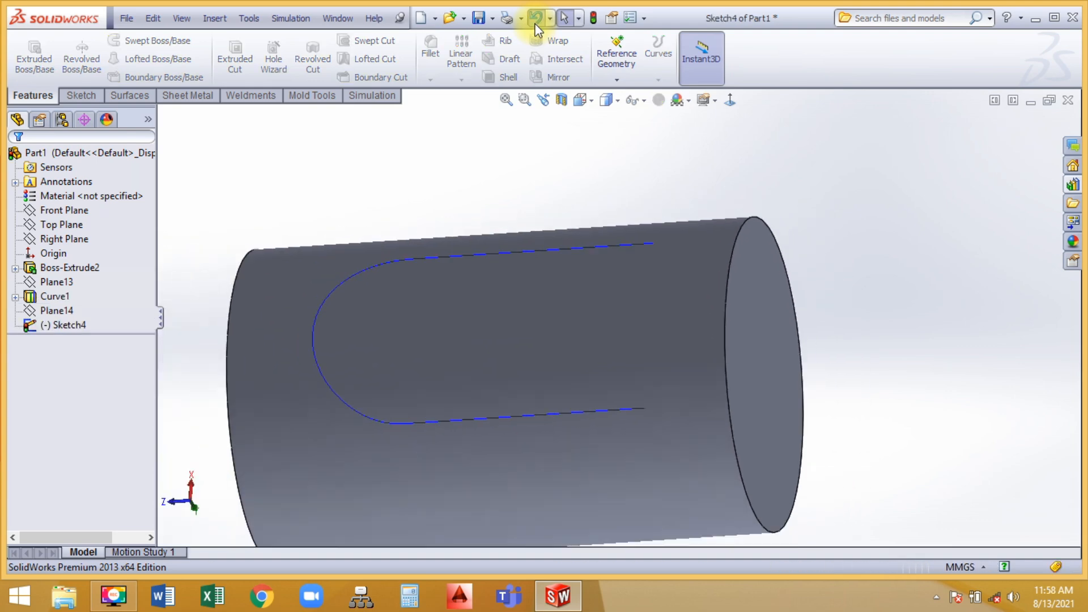
pyautogui.click(535, 18)
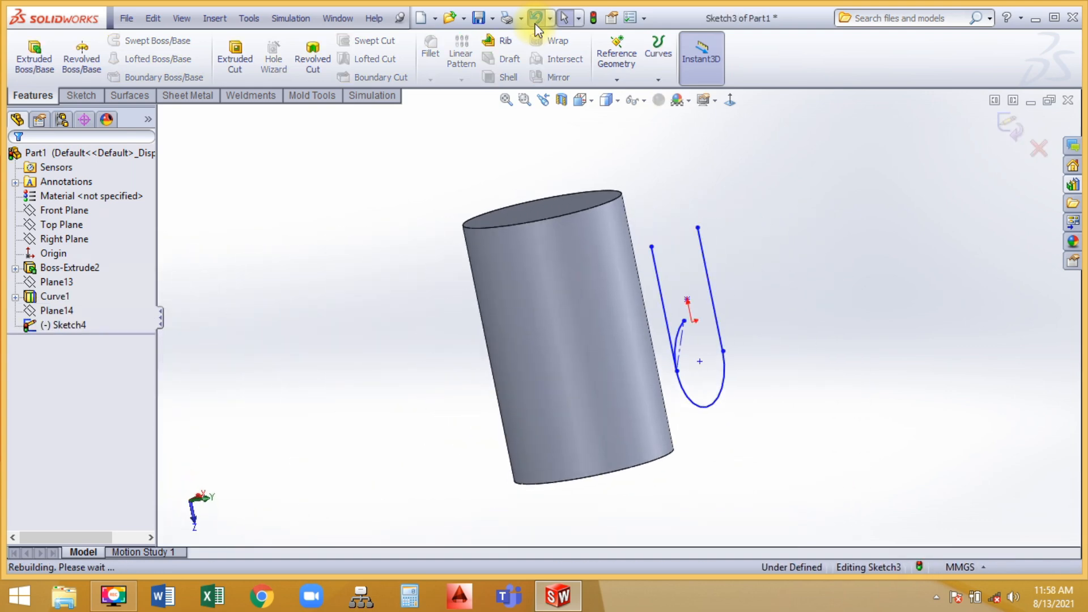
pyautogui.click(535, 23)
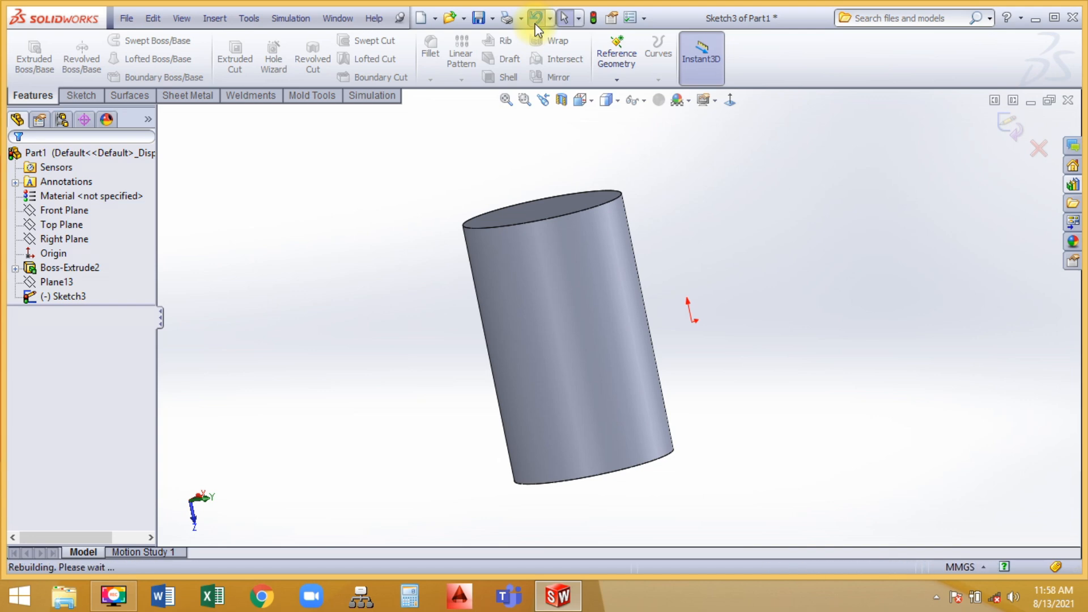
pyautogui.click(535, 22)
pyautogui.click(535, 23)
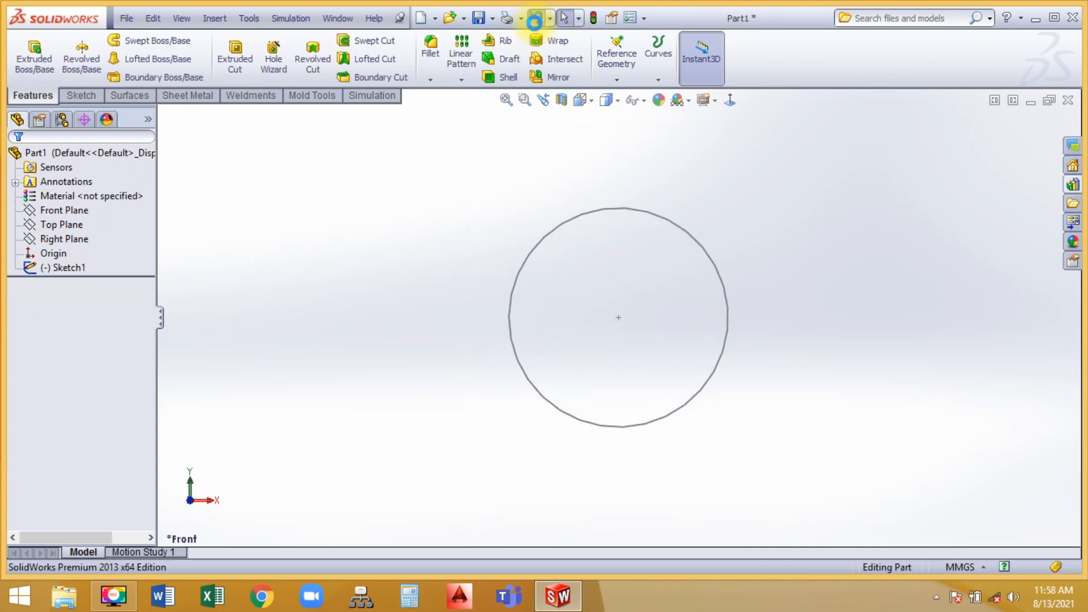
pyautogui.click(535, 22)
# - Sketch a horizontal line about 219 mm long from the origin, continuing into an upward tangent arc of about 68 mm radius
pyautogui.press('l')
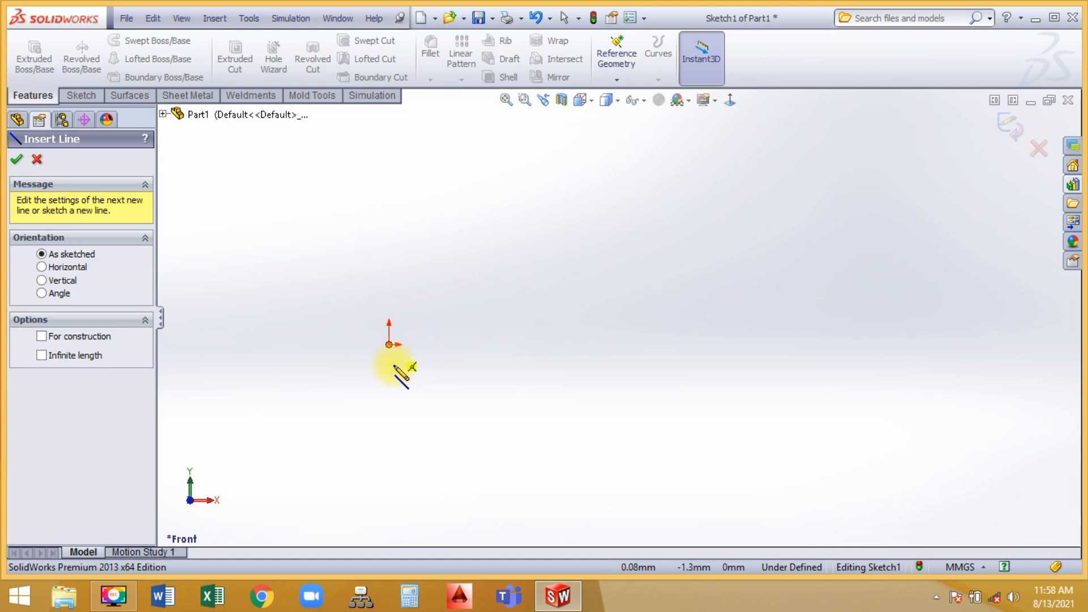
pyautogui.click(397, 345)
pyautogui.click(753, 344)
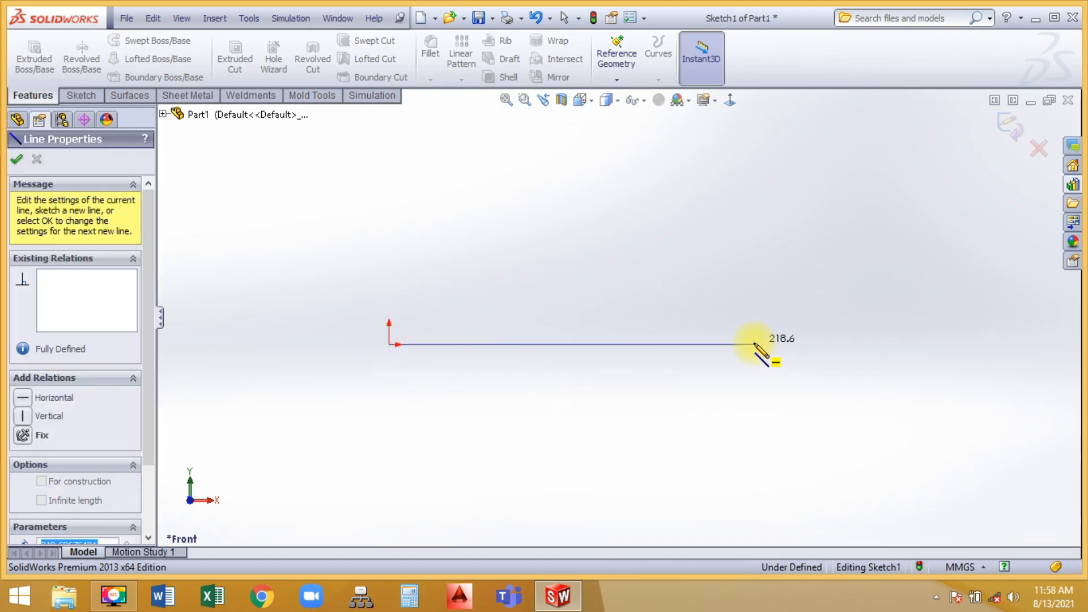
pyautogui.moveTo(755, 345)
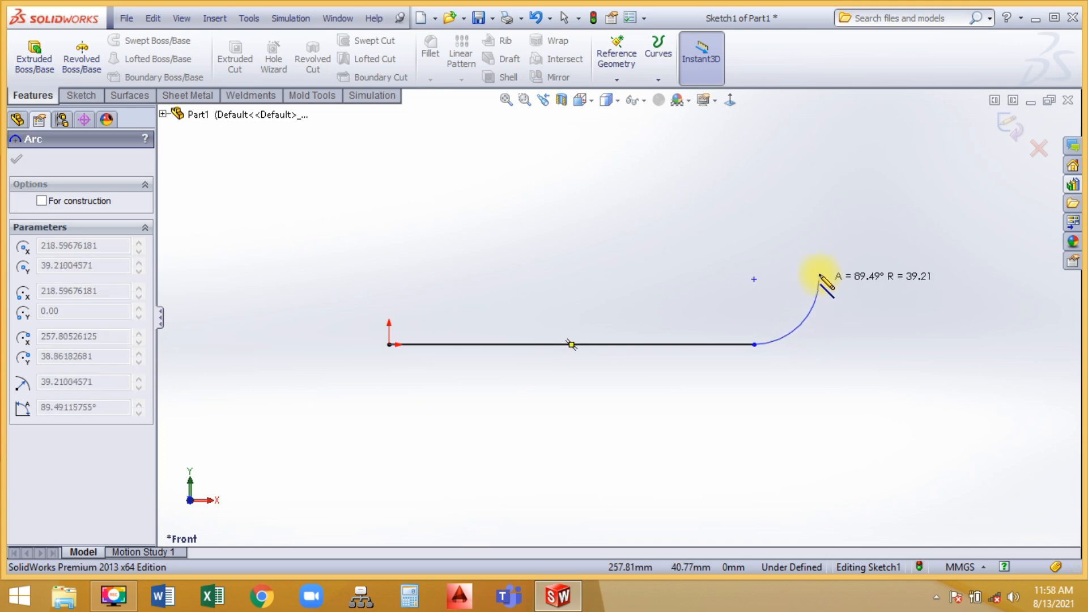
pyautogui.click(864, 223)
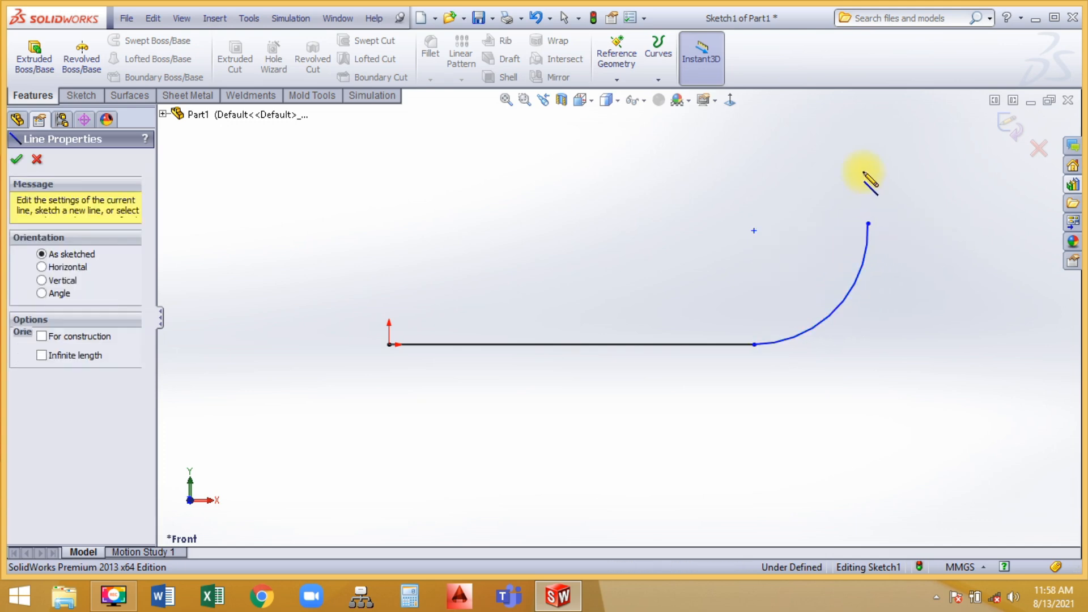
pyautogui.rightClick(865, 169)
pyautogui.click(884, 175)
# - Add a horizontal relation between the arc's free endpoint and its centre point
pyautogui.click(867, 223)
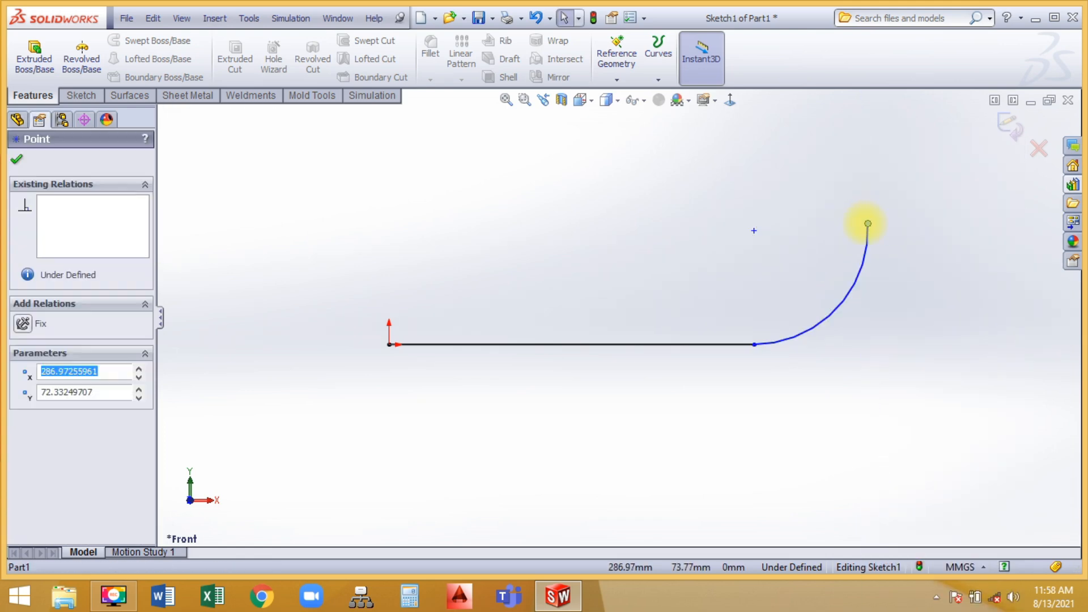
pyautogui.keyDown('ctrl'); pyautogui.click(753, 230); pyautogui.keyUp('ctrl')
pyautogui.click(800, 169)
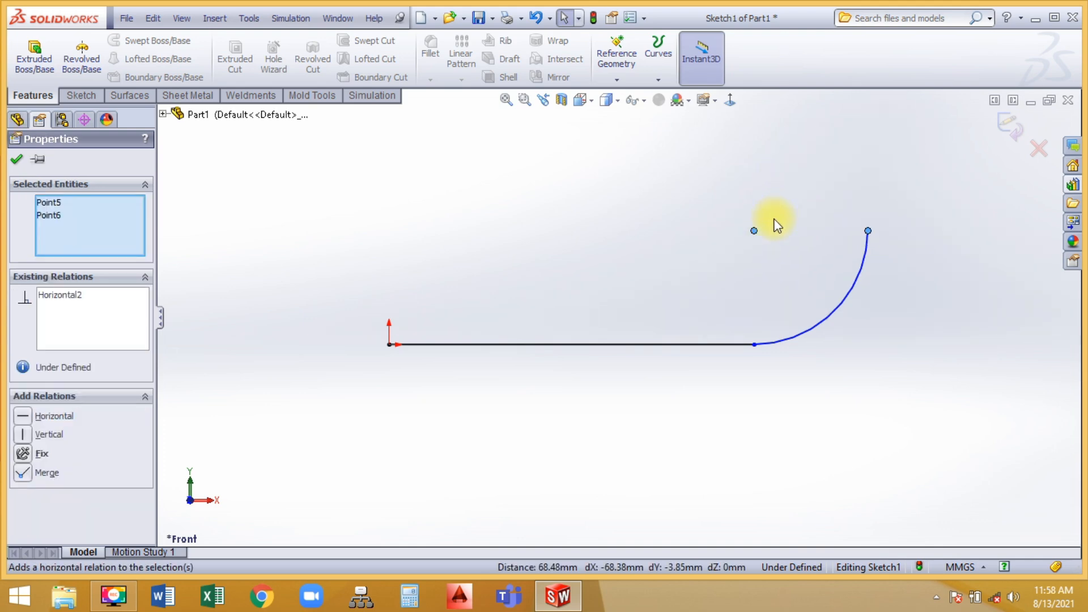
pyautogui.click(777, 222)
# - Dimension the horizontal distance from the origin to the arc's free endpoint as 300 mm
pyautogui.moveTo(611, 486); pyautogui.dragTo(607, 437, button='right')
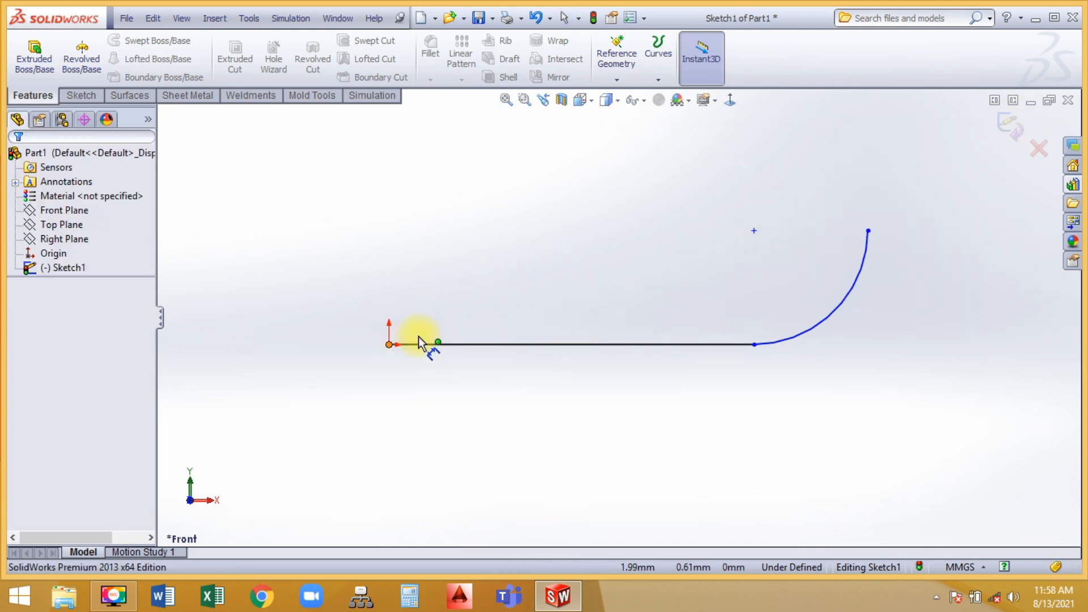
pyautogui.click(389, 344)
pyautogui.click(867, 231)
pyautogui.click(648, 443)
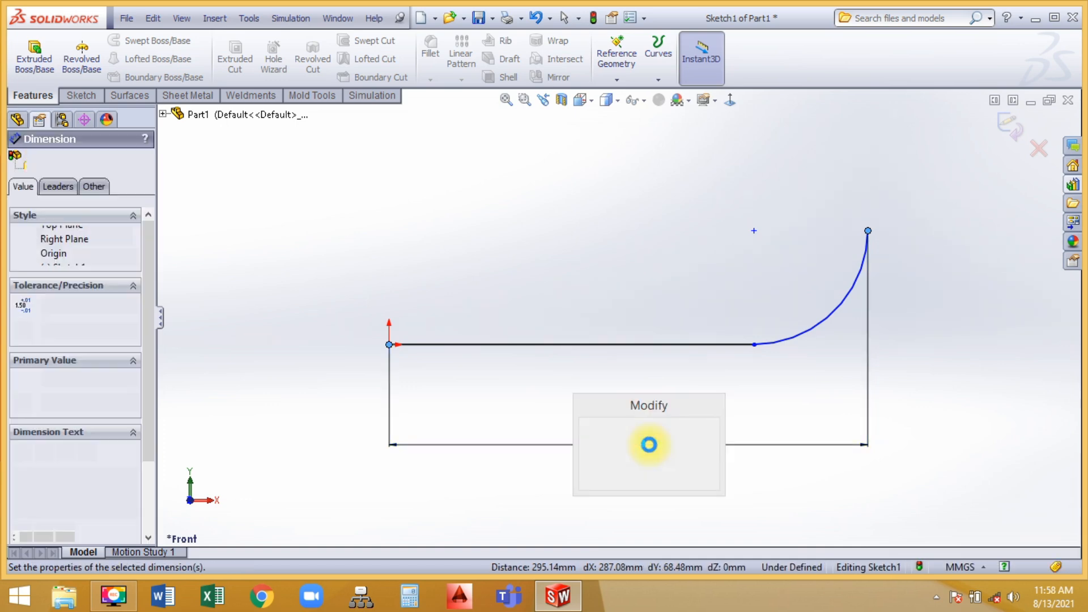
pyautogui.write('300')
pyautogui.press('Return')
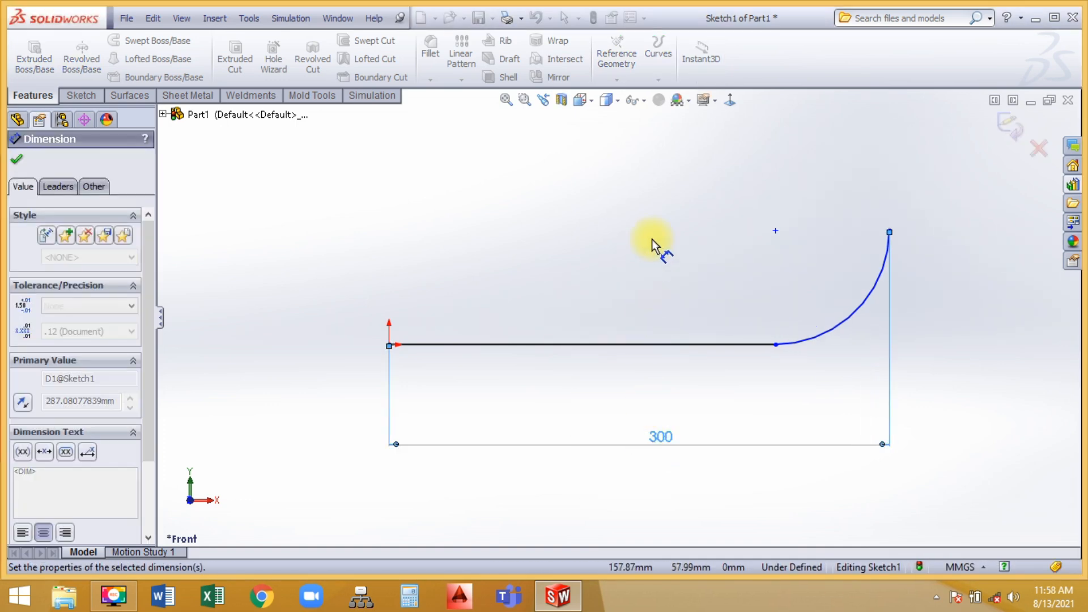
pyautogui.rightClick(687, 187)
pyautogui.click(711, 196)
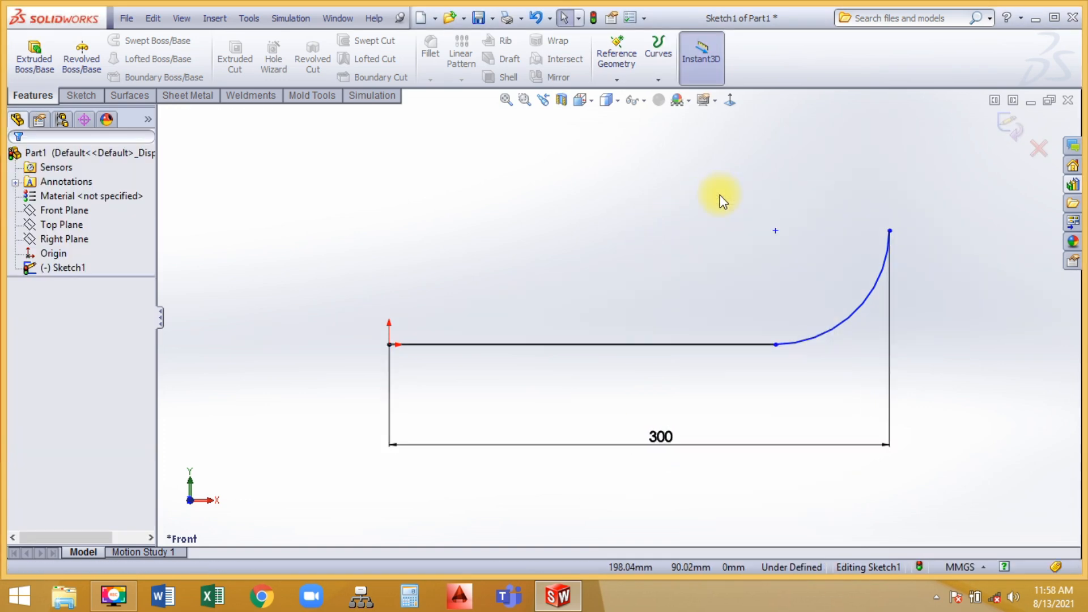
# - Enlarge the arc by moving its free endpoint upward, and exit the sketch
pyautogui.moveTo(889, 231); pyautogui.dragTo(890, 209)
pyautogui.press('Escape')
pyautogui.click(1019, 126)
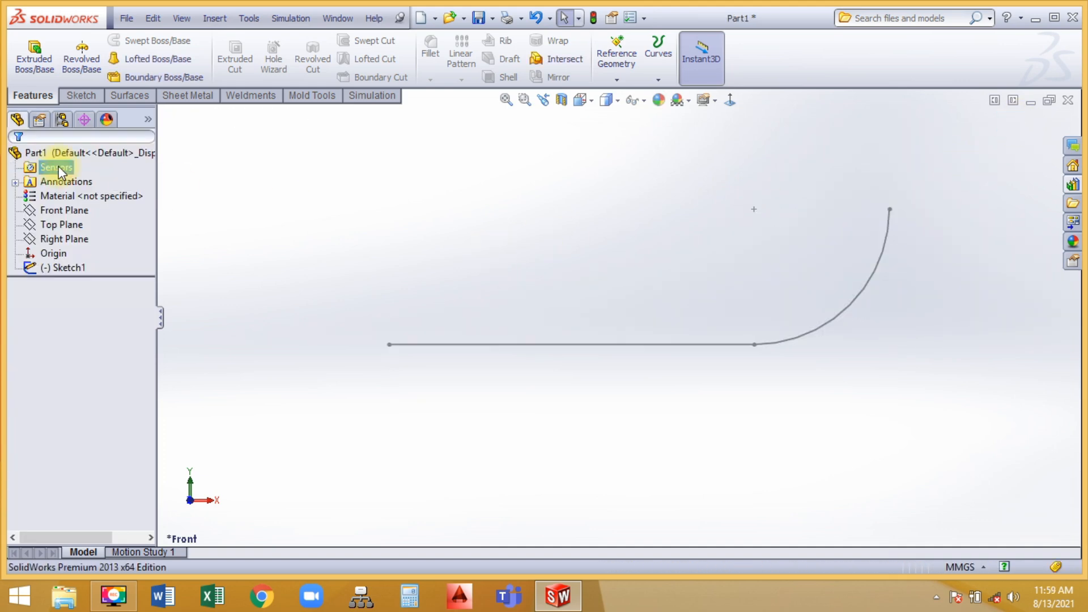
# - Create a reference plane offset 300 mm from the Right Plane, at the arc's free end
pyautogui.click(65, 226)
pyautogui.click(69, 236)
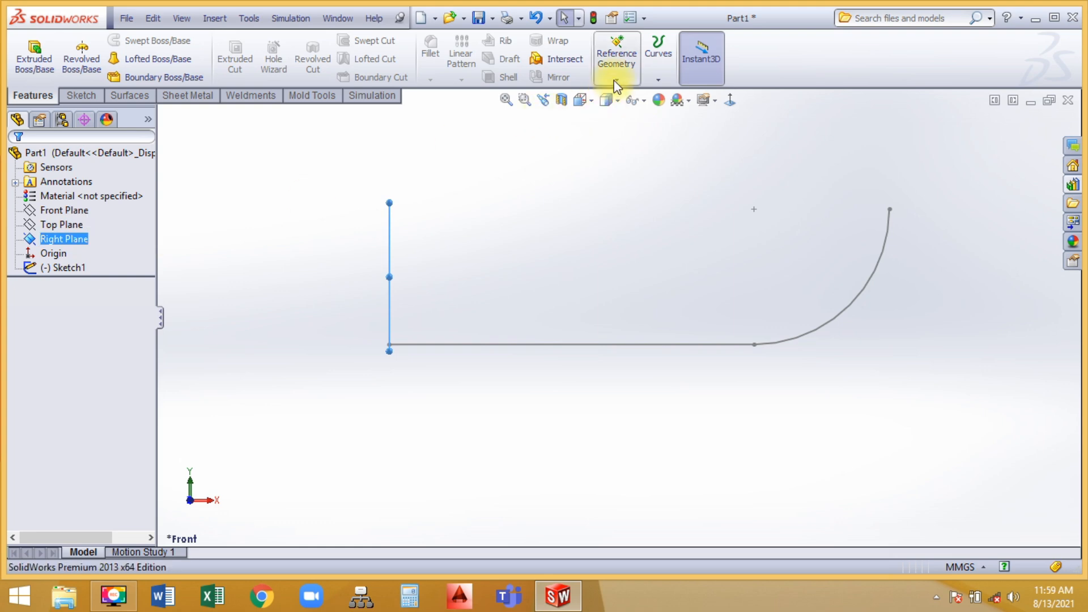
pyautogui.click(616, 59)
pyautogui.click(643, 95)
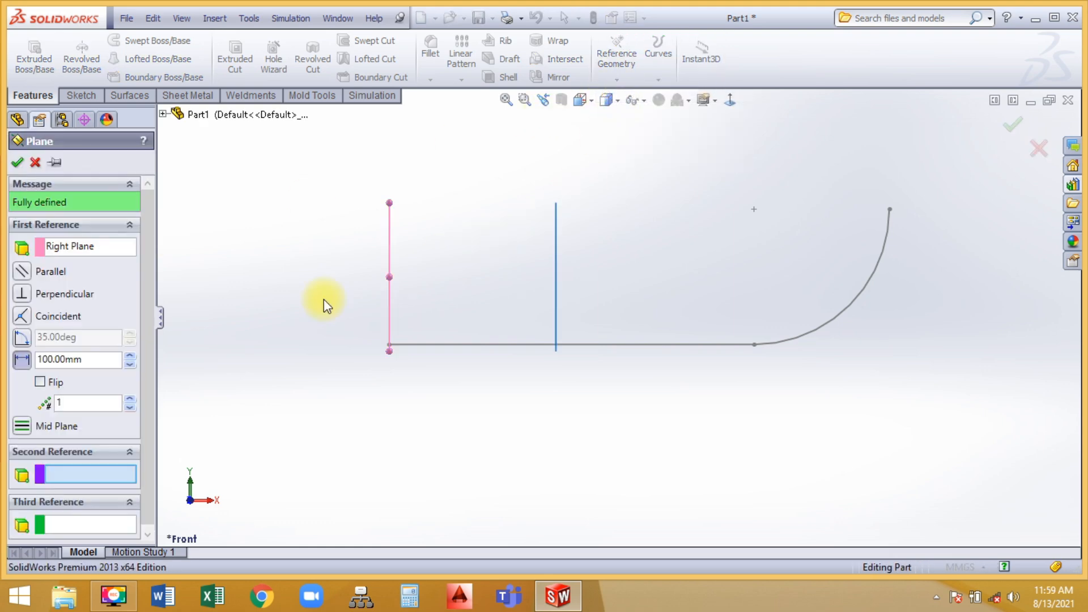
pyautogui.click(91, 358)
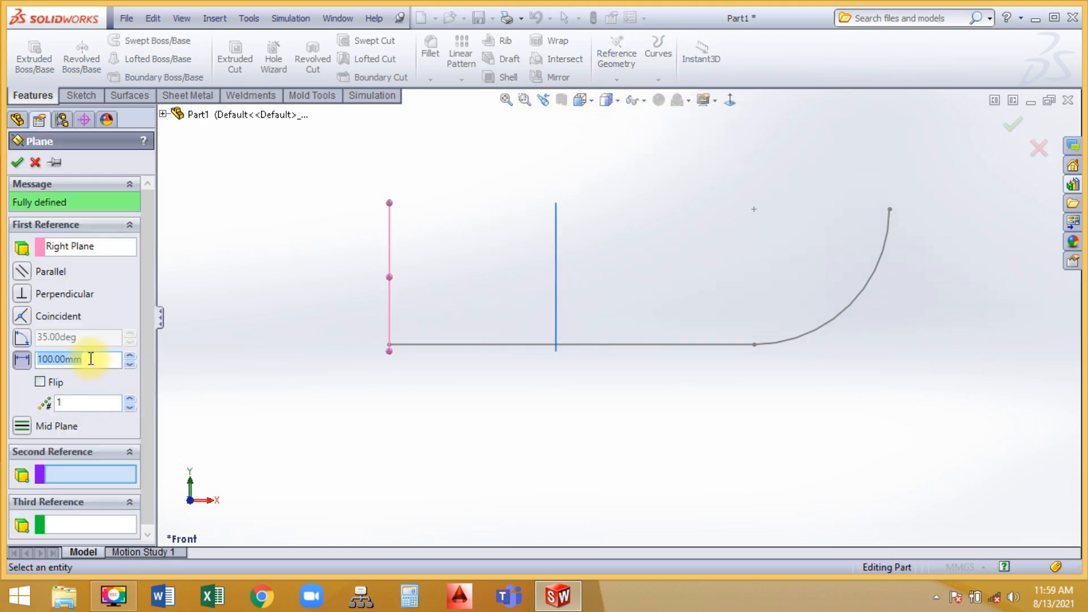
pyautogui.write('300')
pyautogui.press('Return')
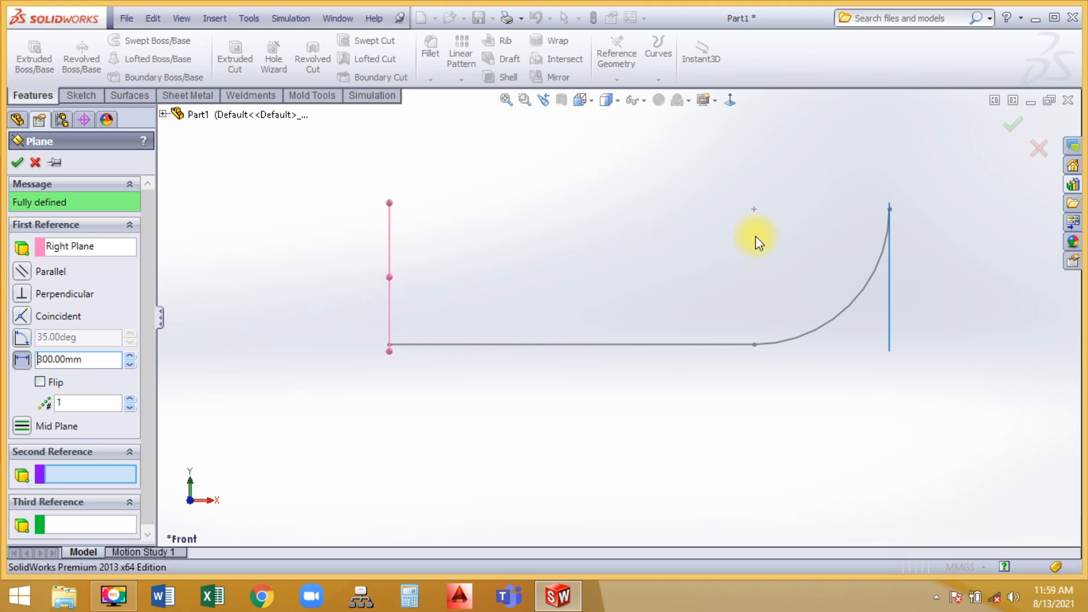
pyautogui.click(1015, 124)
pyautogui.moveTo(1003, 559); pyautogui.dragTo(870, 307, button='middle')
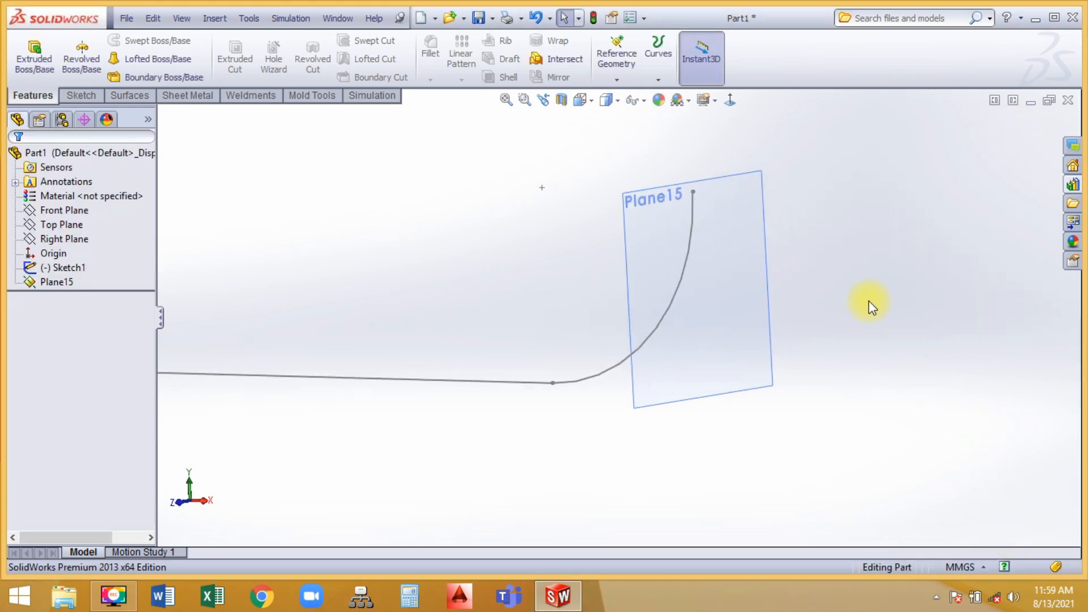
# - On the offset plane, sketch a 3 Point Arc starting about 36 mm above the first sketch's upper endpoint
pyautogui.click(753, 236)
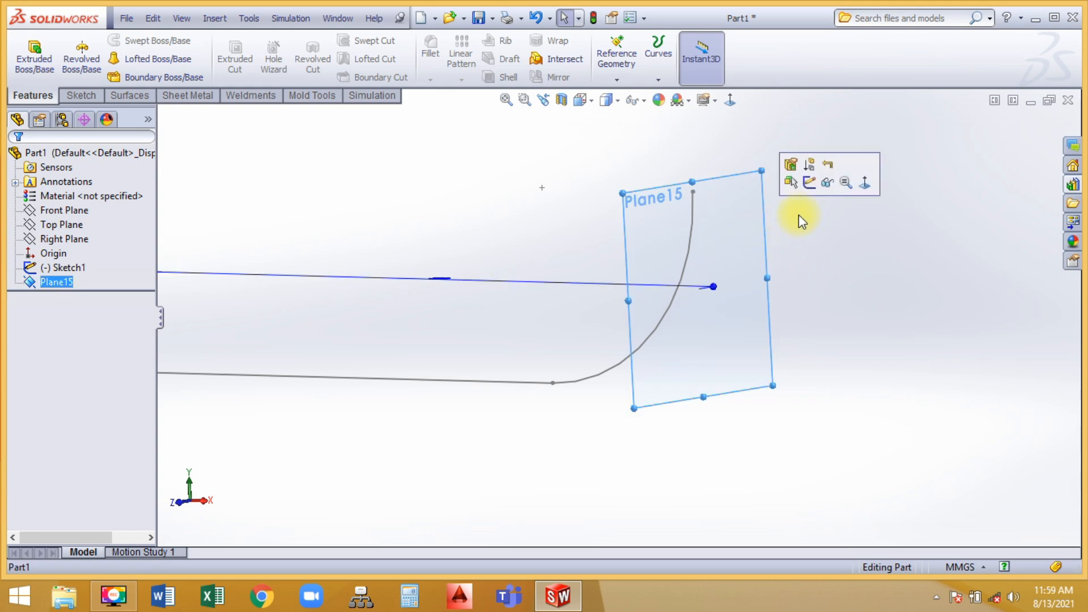
pyautogui.click(814, 184)
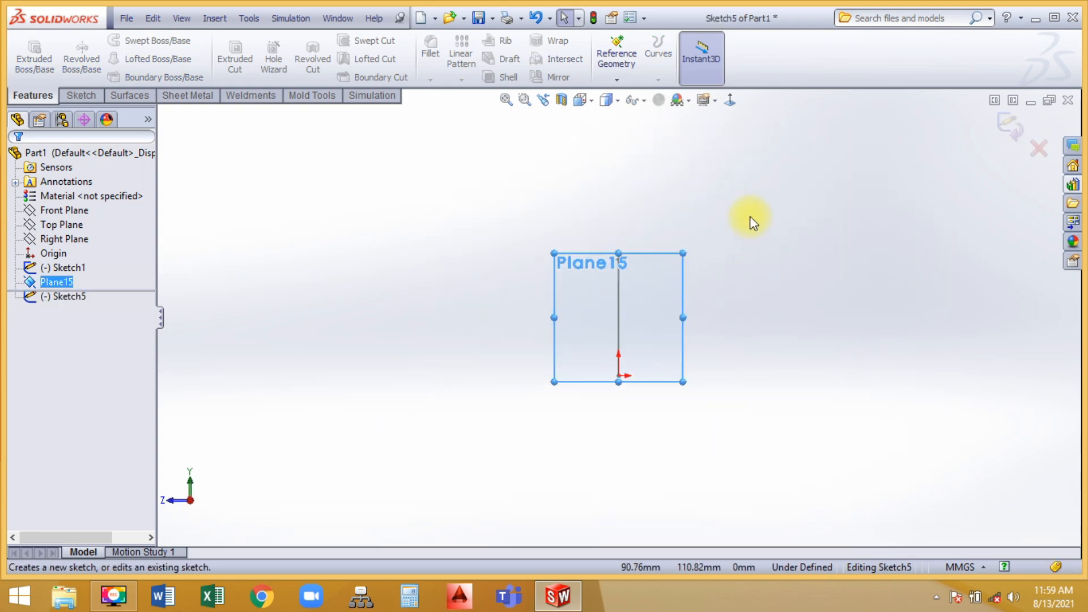
pyautogui.click(81, 95)
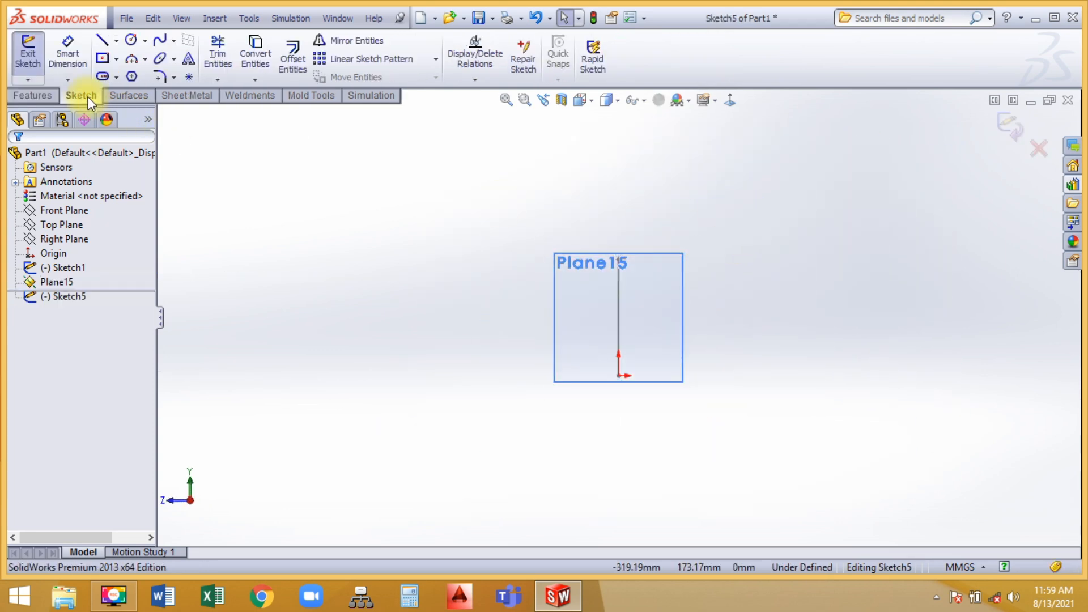
pyautogui.click(145, 59)
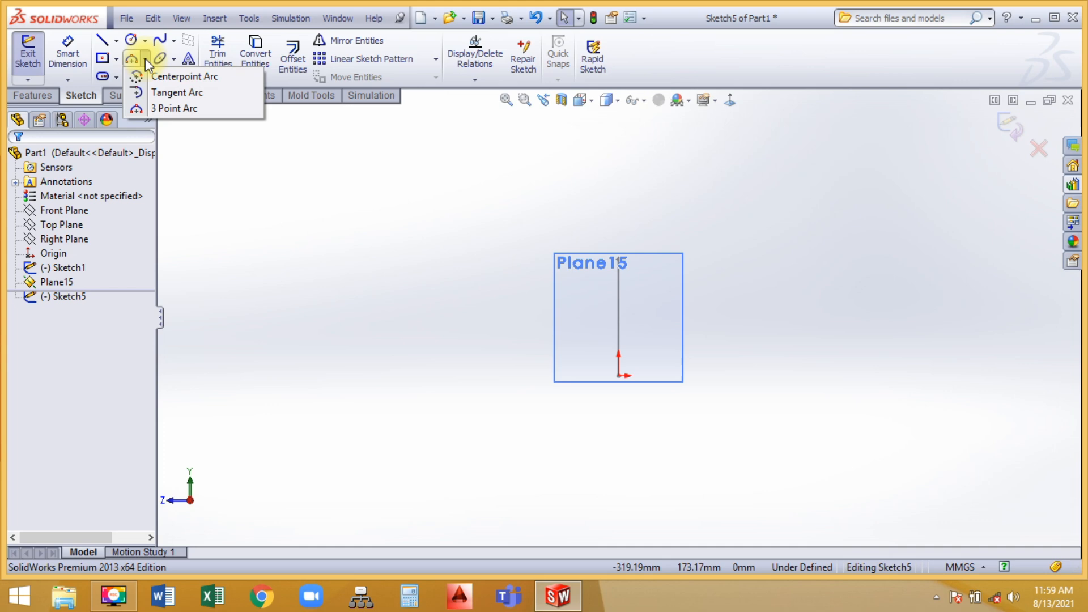
pyautogui.click(161, 109)
pyautogui.scroll(2, 588, 365)
pyautogui.scroll(-2, 686, 258)
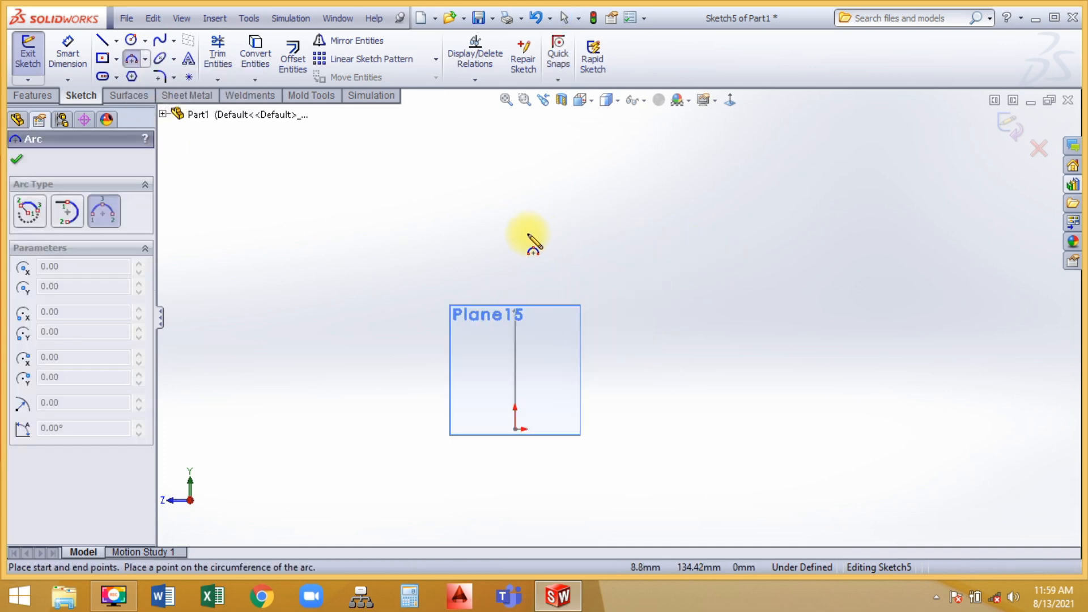
pyautogui.click(515, 258)
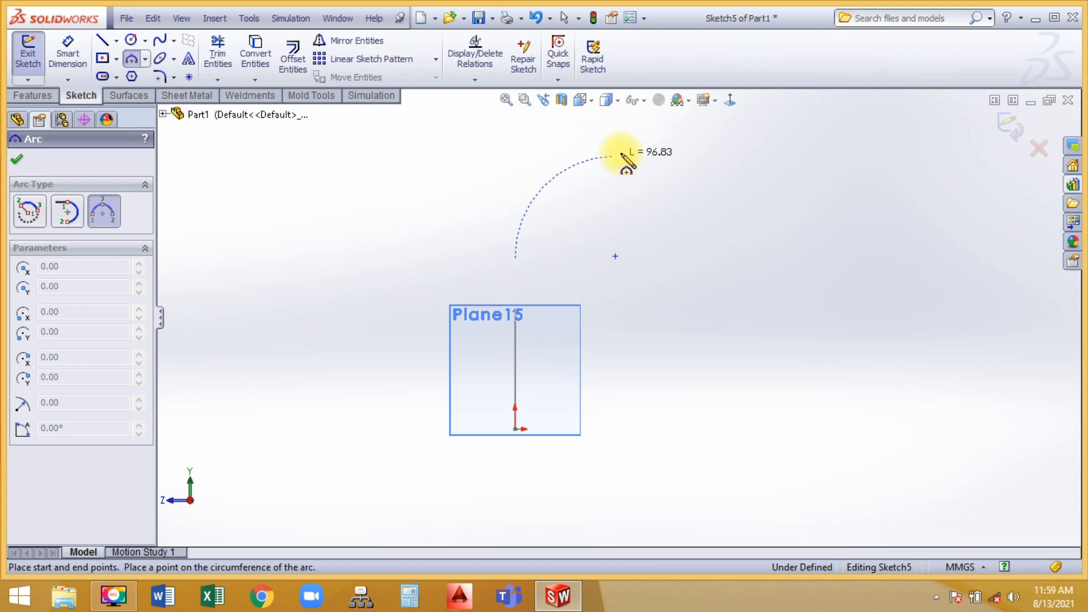
pyautogui.click(659, 138)
pyautogui.click(604, 141)
pyautogui.rightClick(606, 144)
pyautogui.click(636, 164)
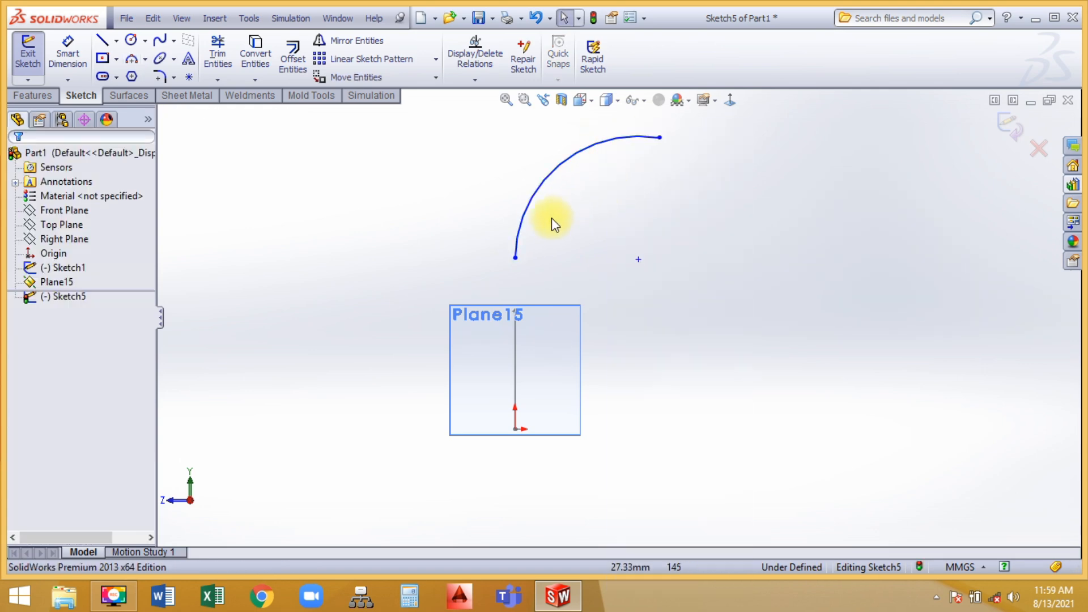
# - Make the new arc tangent to the first sketch's arc and join its lower endpoint to that arc's upper end
pyautogui.click(521, 215)
pyautogui.keyDown('ctrl'); pyautogui.click(515, 342); pyautogui.keyUp('ctrl')
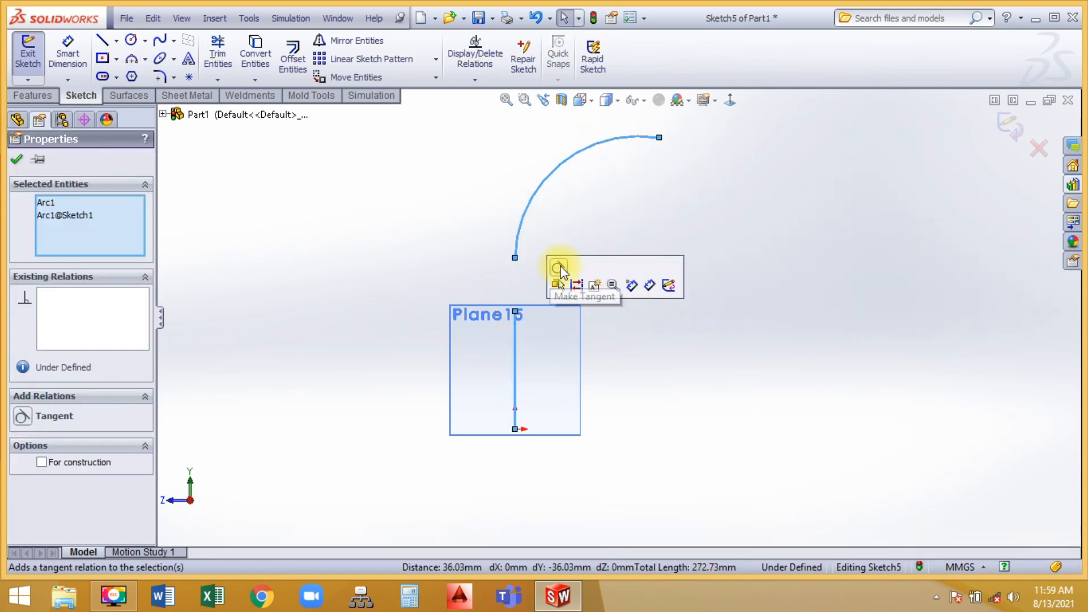
pyautogui.click(558, 269)
pyautogui.scroll(-3, 510, 267)
pyautogui.click(518, 240)
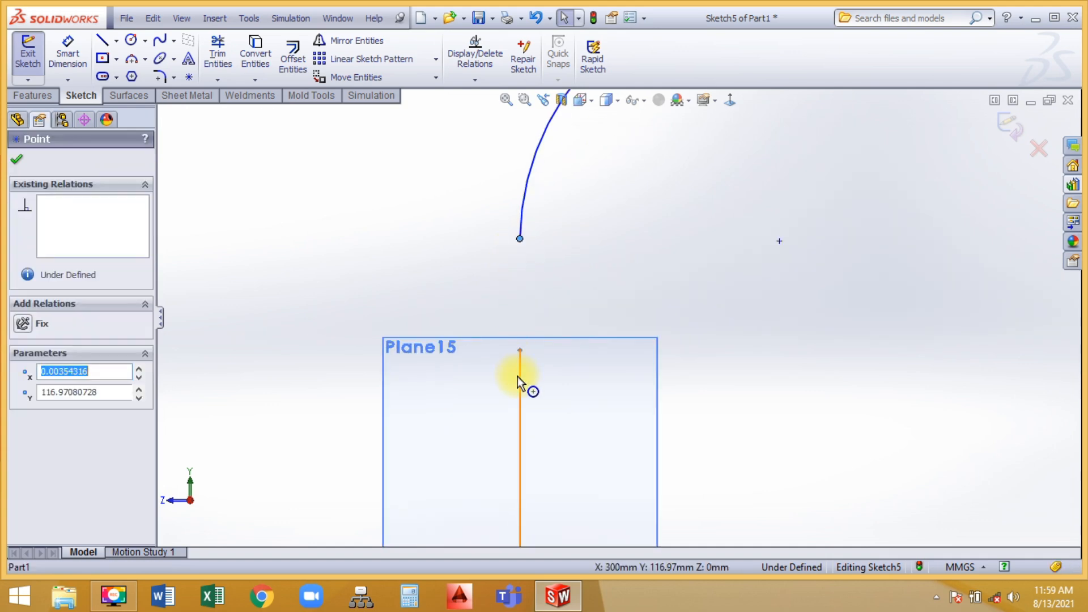
pyautogui.keyDown('ctrl'); pyautogui.click(518, 382); pyautogui.keyUp('ctrl')
pyautogui.click(595, 310)
pyautogui.click(598, 239)
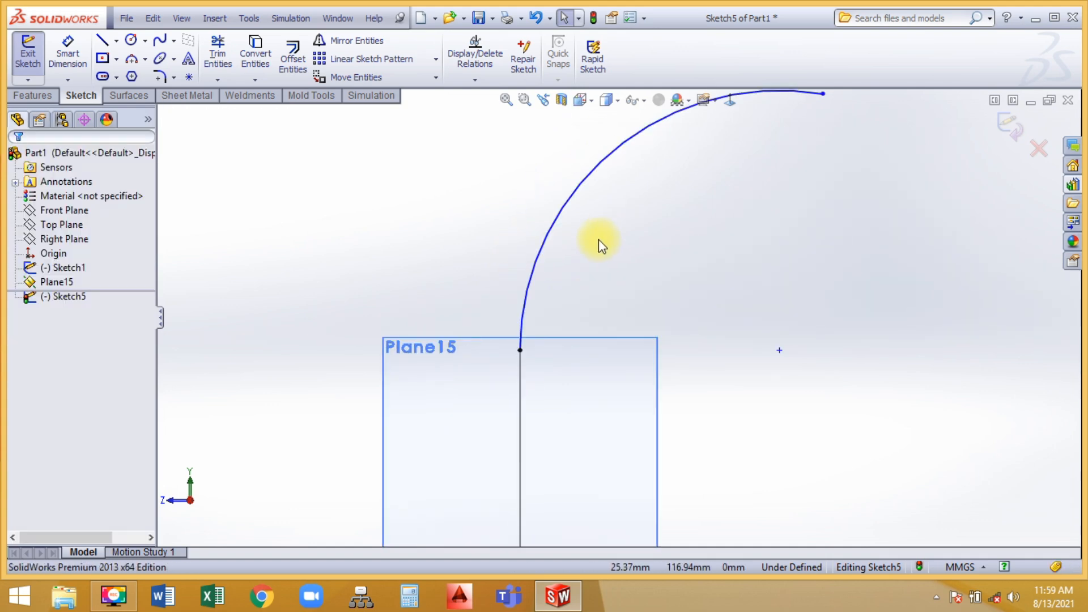
# - Align the second arc's free endpoint vertically above its centre point, and exit the sketch
pyautogui.press('f')
pyautogui.click(736, 189)
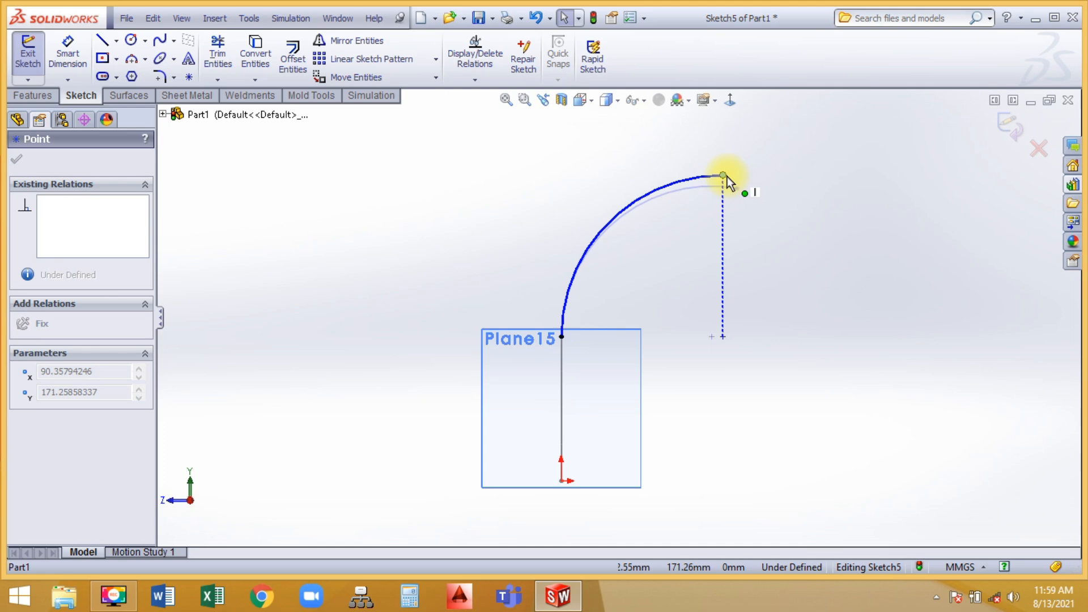
pyautogui.click(801, 278)
pyautogui.hotkey('ctrl', '7')
pyautogui.hotkey('ctrl', 'b')
# - Exit the arc sketch and hide the offset reference plane
pyautogui.click(700, 278)
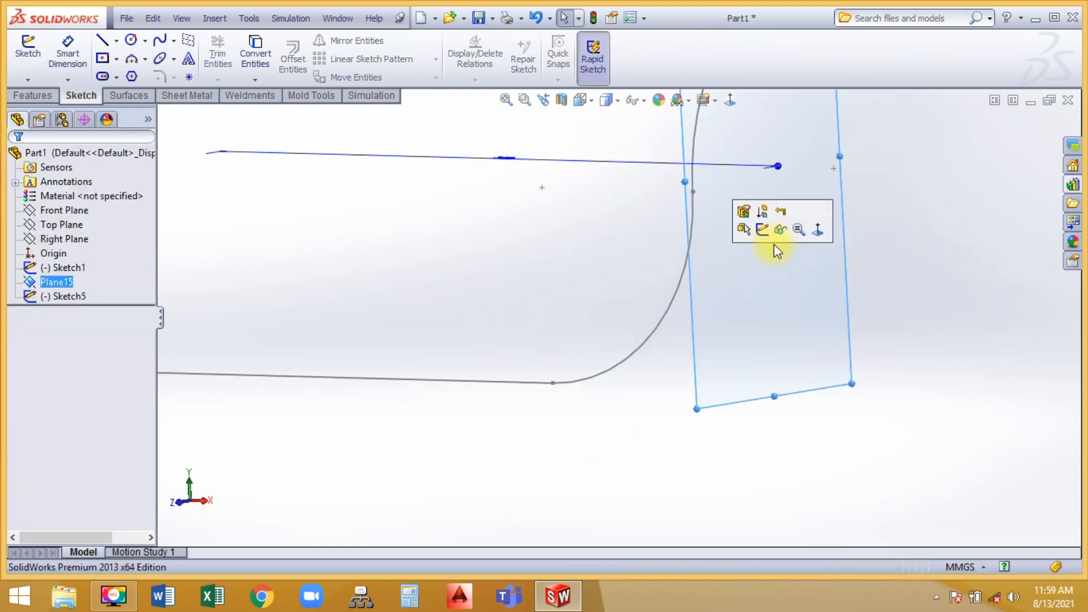
pyautogui.click(782, 230)
pyautogui.scroll(5, 695, 273)
pyautogui.moveTo(695, 273)
pyautogui.mouseDown(button='middle')
pyautogui.moveTo(551, 262)
pyautogui.moveTo(467, 279)
pyautogui.mouseUp(button='middle')
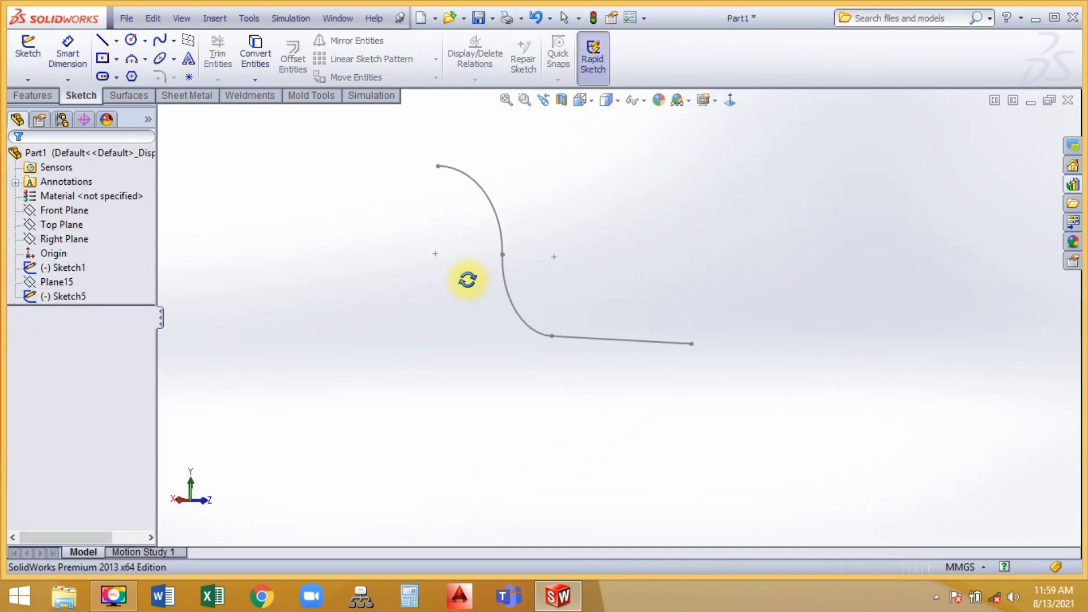
# - Sketch a circle of about 28 mm radius centred on the origin on the Right Plane, and exit the sketch
pyautogui.click(79, 239)
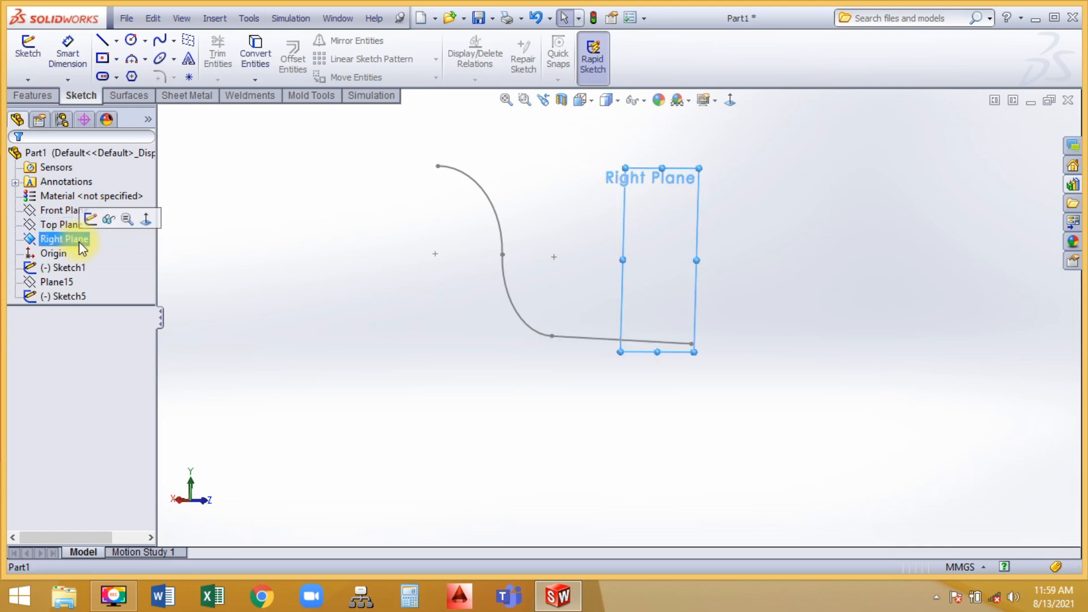
pyautogui.click(90, 220)
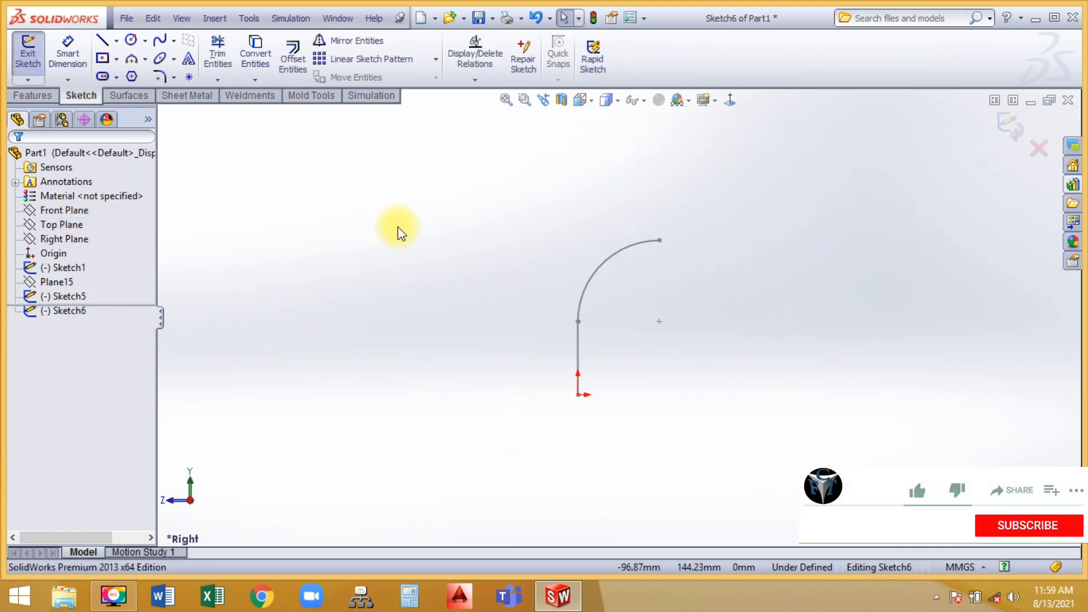
pyautogui.click(131, 40)
pyautogui.click(578, 395)
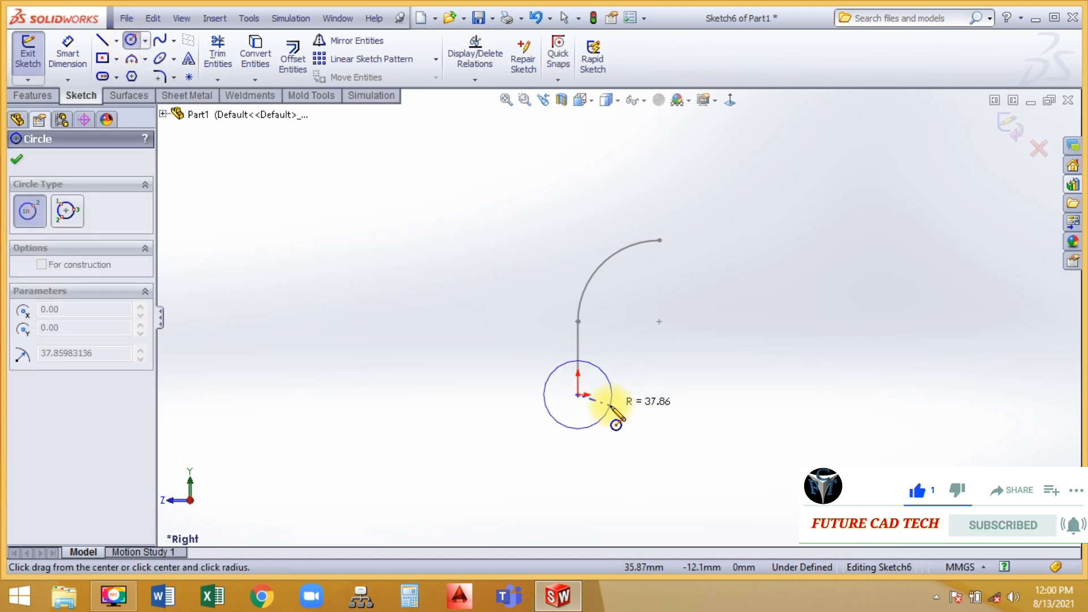
pyautogui.click(607, 417)
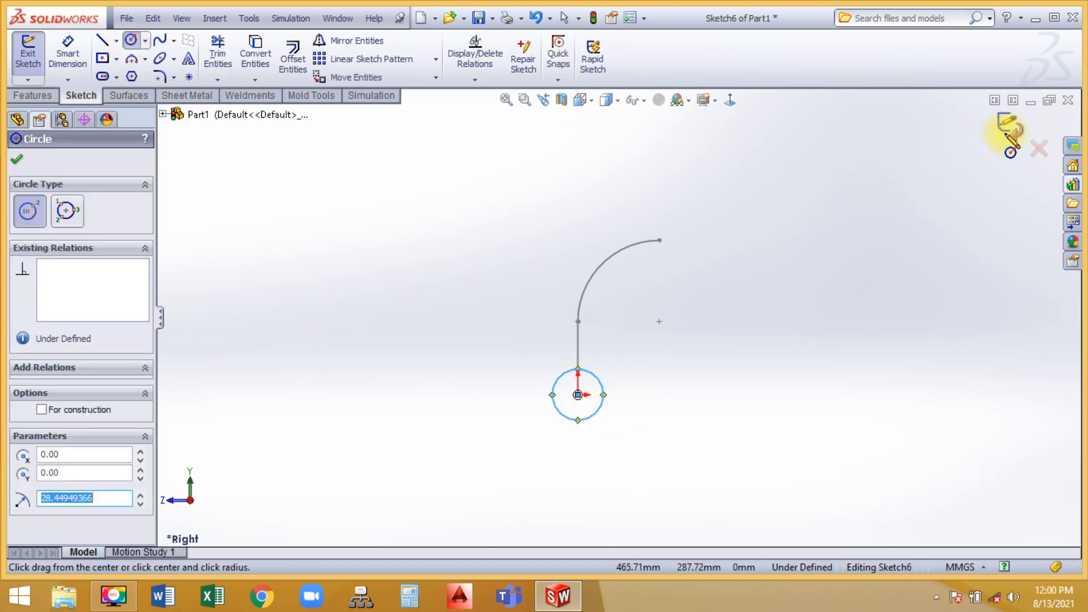
pyautogui.click(1009, 126)
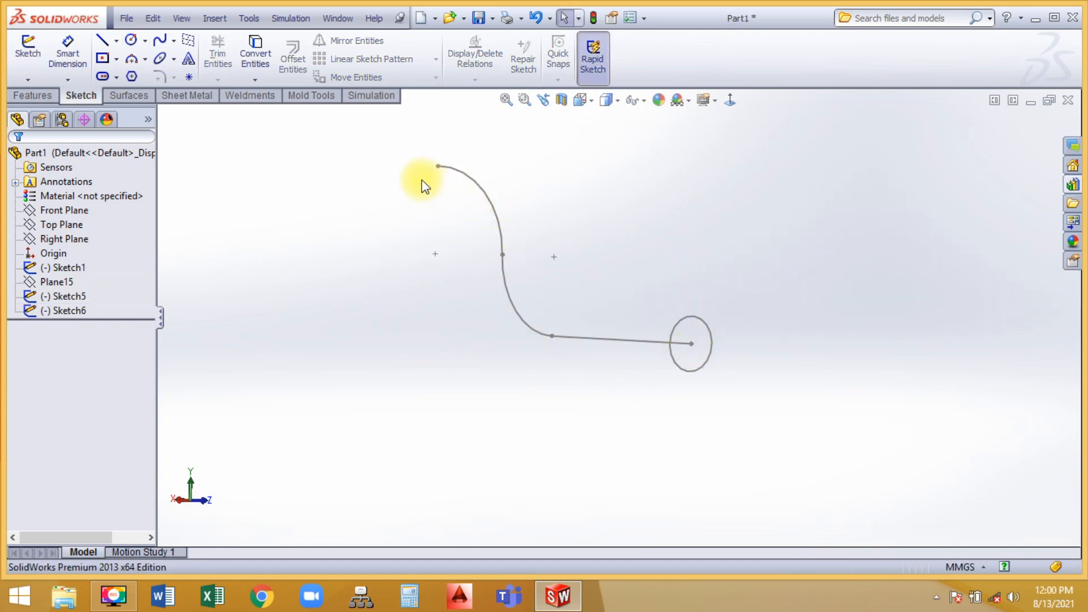
# - Sweep the circle along the first line-and-arc sketch as a solid
pyautogui.click(53, 96)
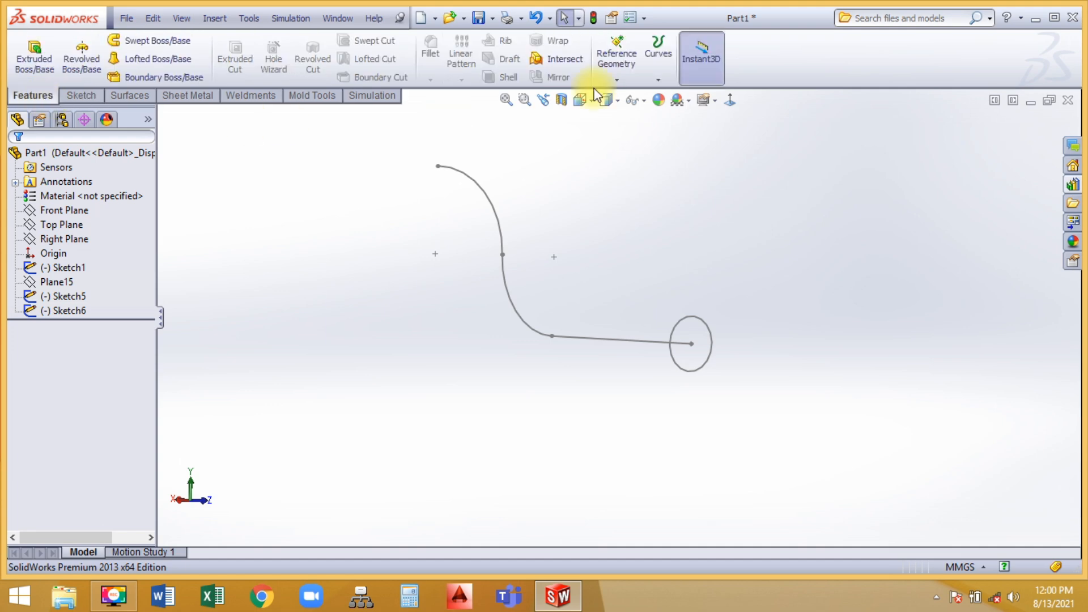
pyautogui.click(187, 39)
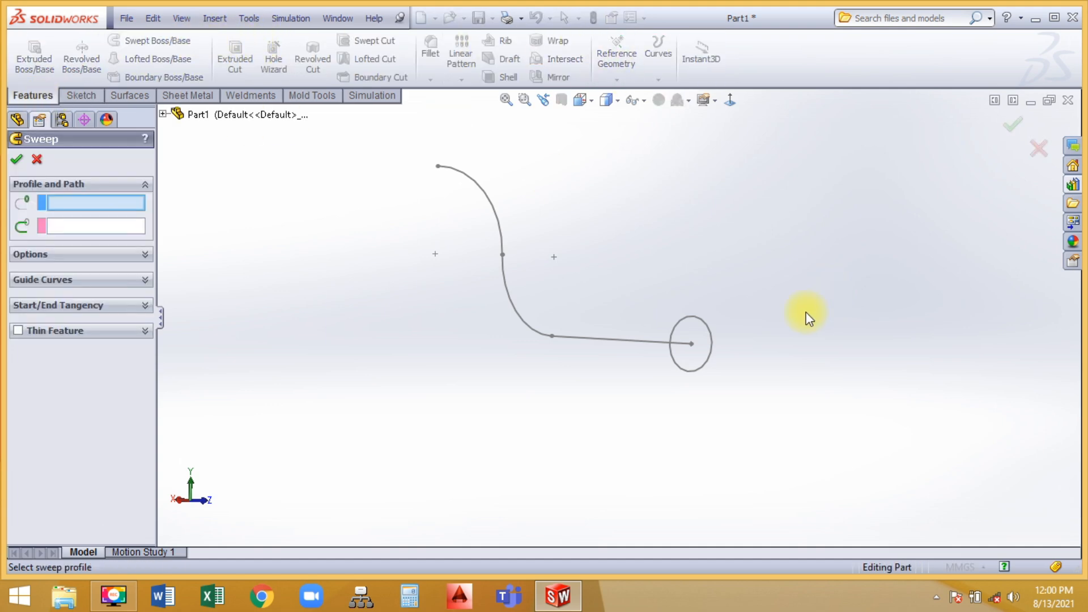
pyautogui.click(688, 317)
pyautogui.click(631, 340)
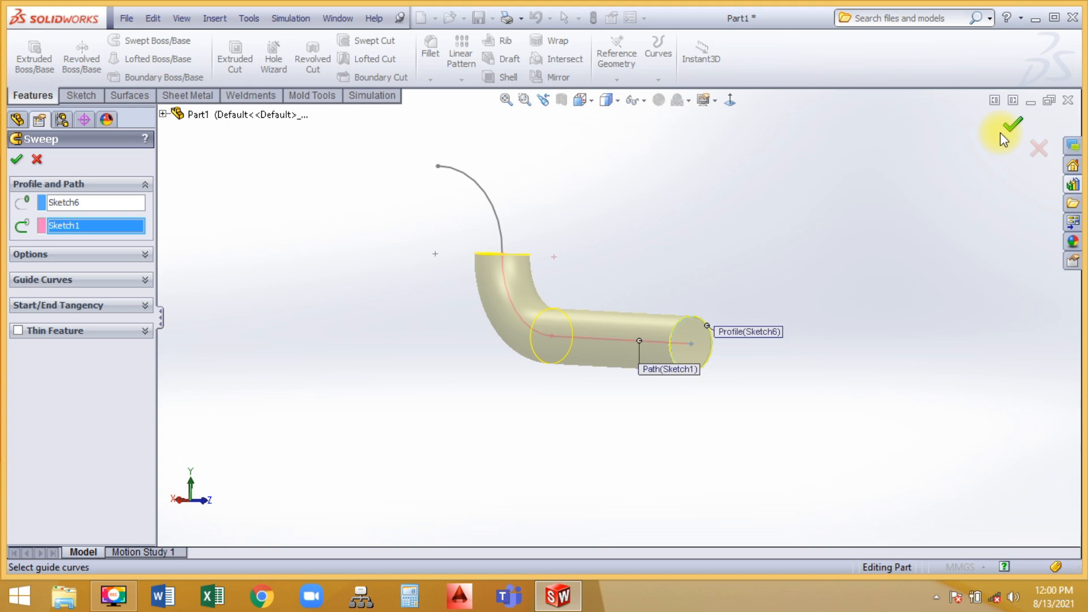
pyautogui.moveTo(582, 263); pyautogui.dragTo(629, 263, button='middle')
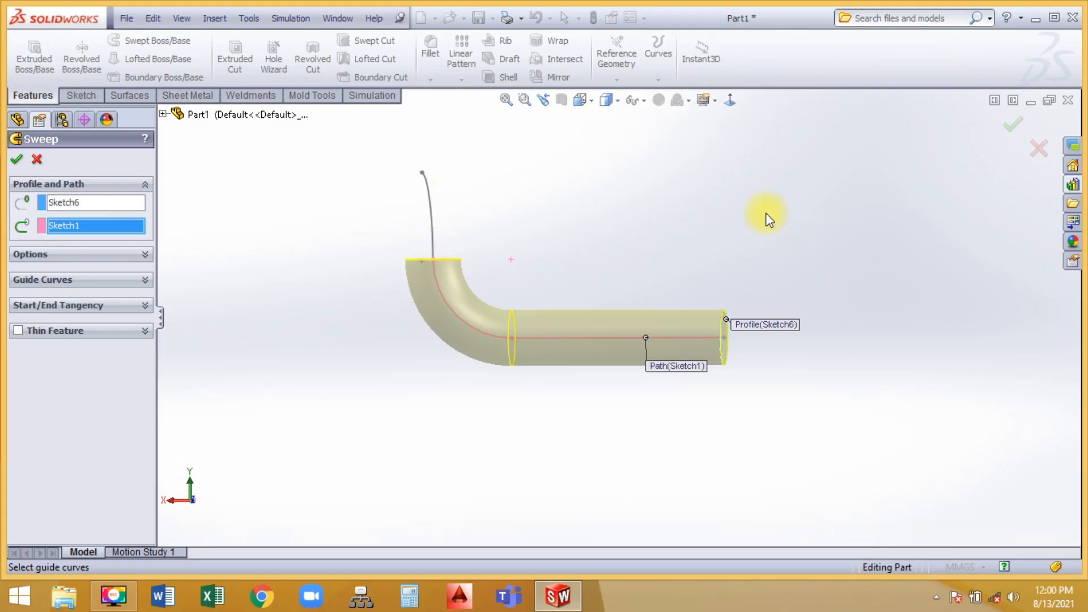
pyautogui.click(1010, 125)
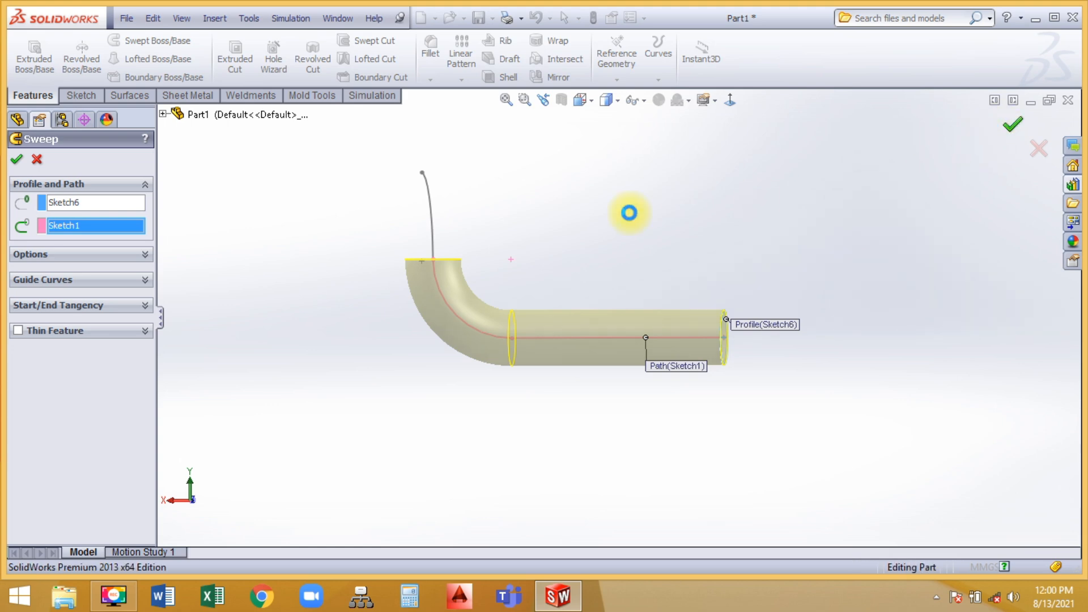
# - Undo the solid sweep to get back to the bare path and profile sketches
pyautogui.moveTo(626, 212); pyautogui.dragTo(643, 252, button='middle')
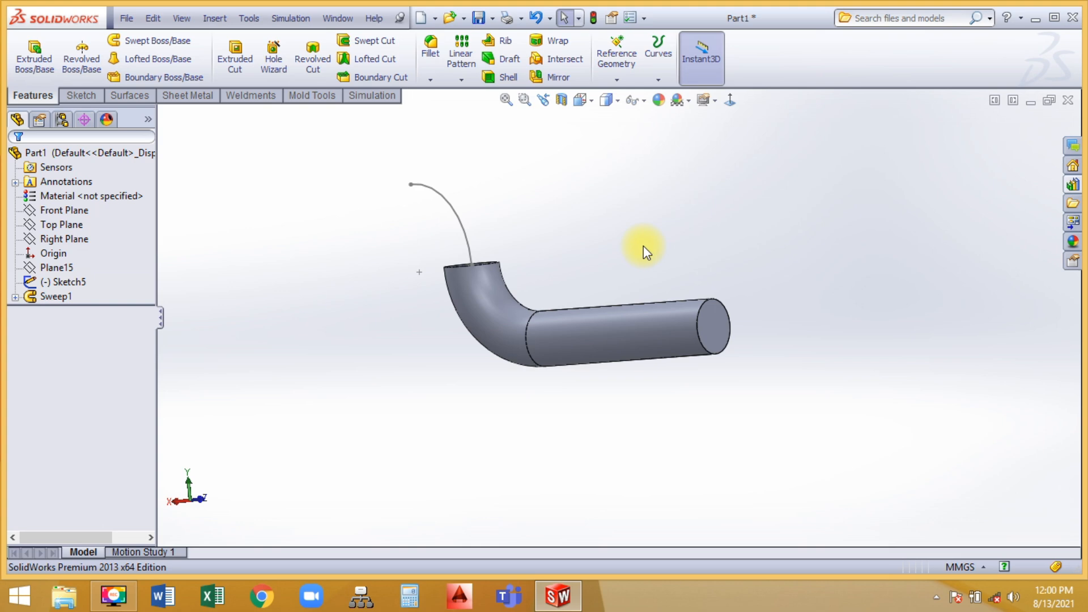
pyautogui.moveTo(529, 255); pyautogui.dragTo(557, 271, button='middle')
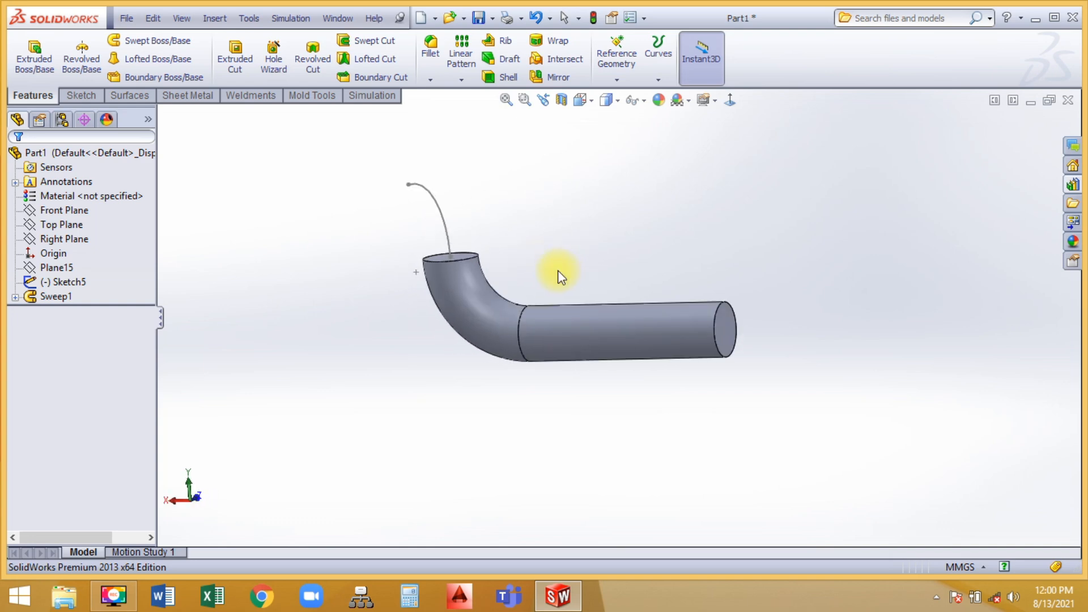
pyautogui.click(532, 19)
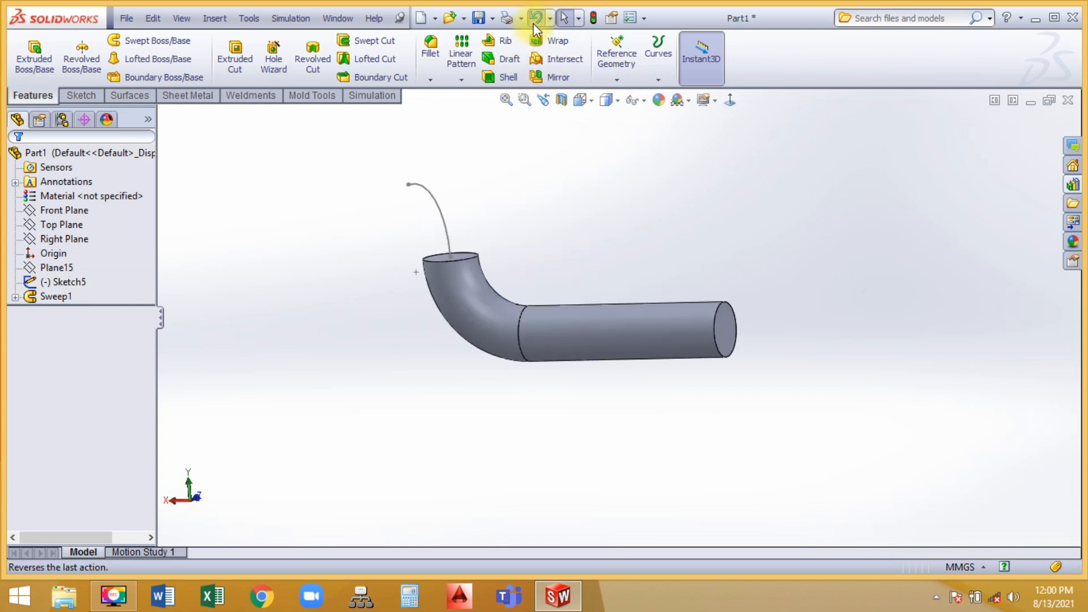
pyautogui.moveTo(534, 216)
pyautogui.mouseDown(button='middle')
pyautogui.moveTo(576, 214)
pyautogui.moveTo(515, 226)
pyautogui.mouseUp(button='middle')
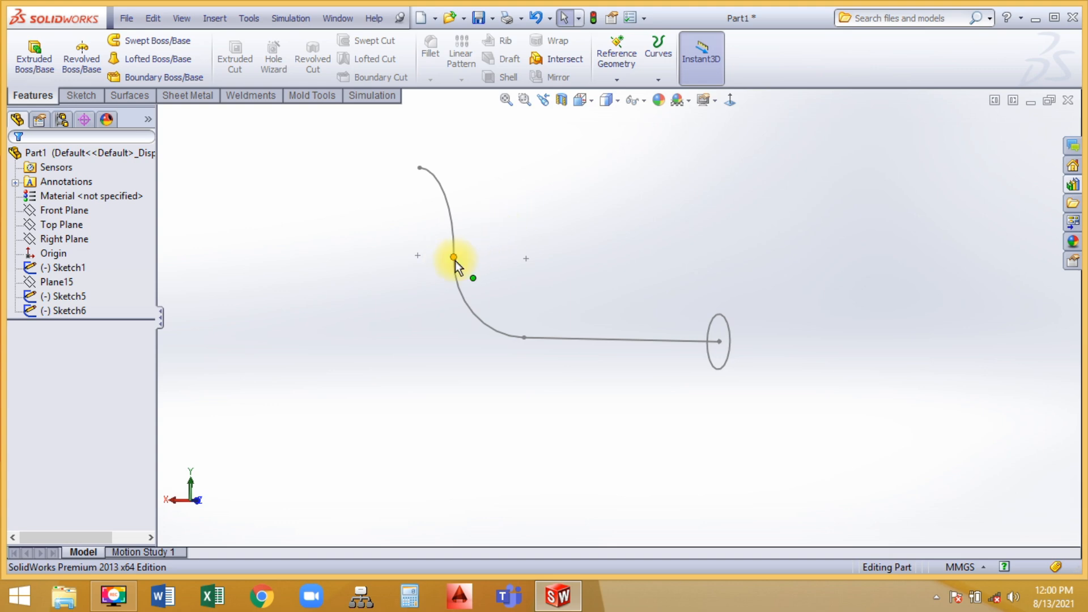
# - Join the line-and-arc sketch and the second arc sketch into one Composite Curve
pyautogui.click(657, 82)
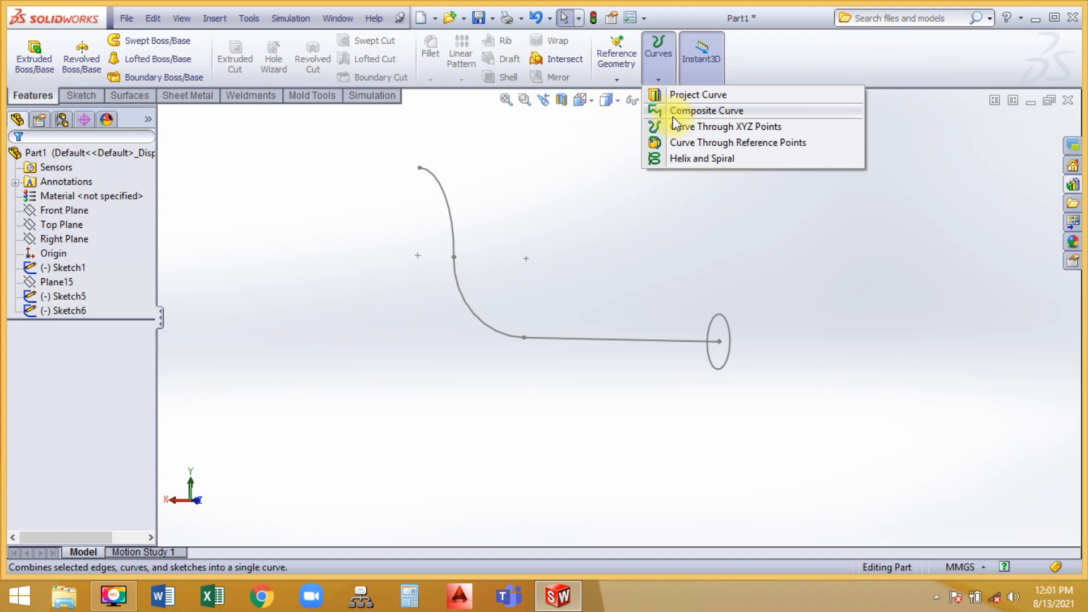
pyautogui.click(1011, 590)
pyautogui.click(657, 62)
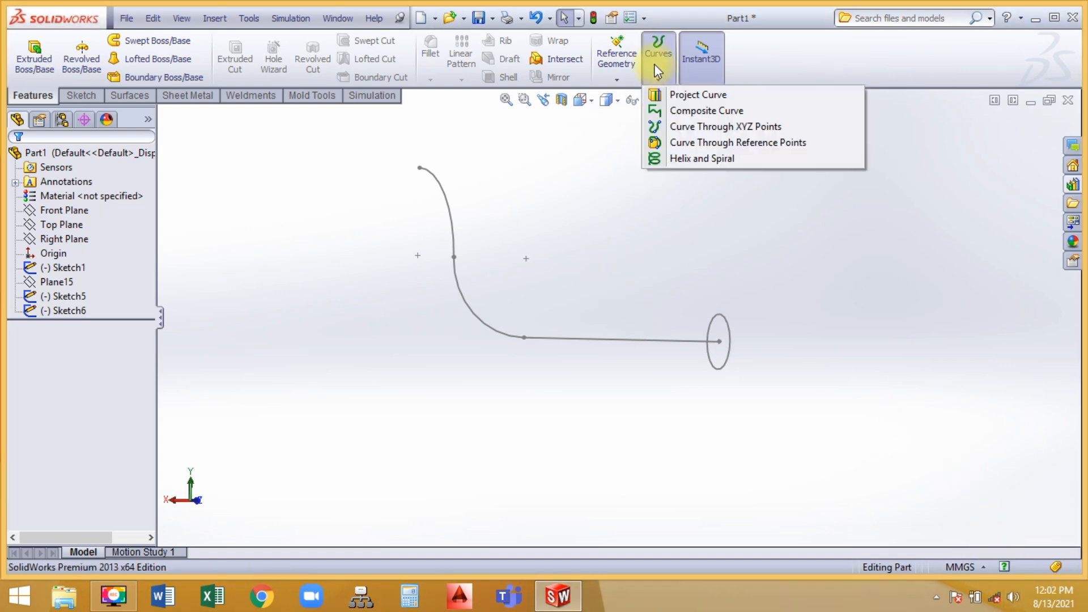
pyautogui.click(673, 111)
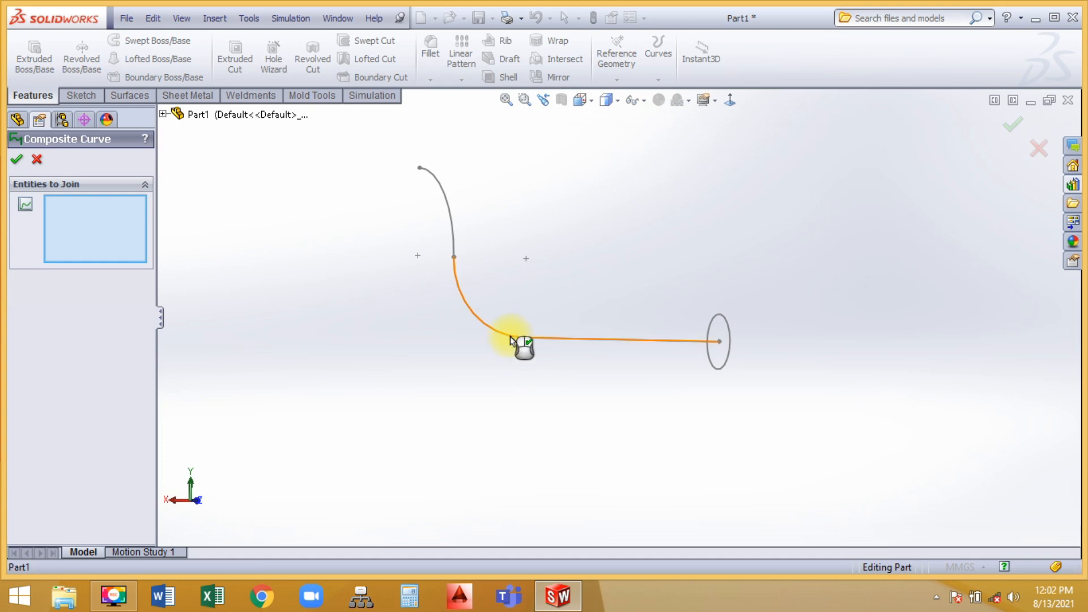
pyautogui.click(510, 336)
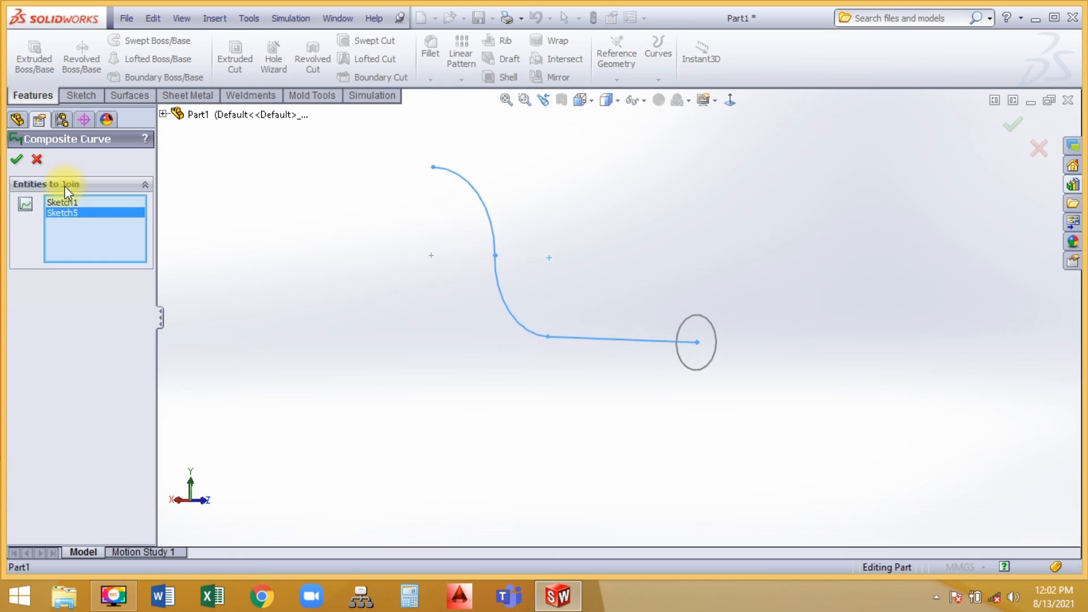
pyautogui.click(17, 159)
pyautogui.click(382, 265)
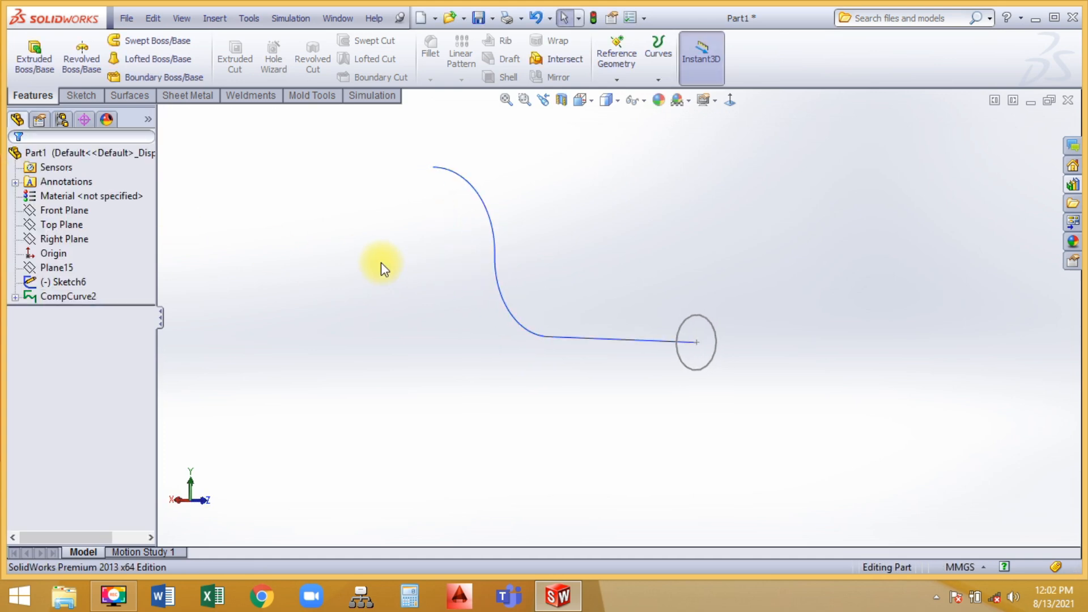
# - Sweep the circle along the composite curve as a one-direction thin feature with a 3 mm wall
pyautogui.click(149, 40)
pyautogui.click(677, 324)
pyautogui.click(612, 338)
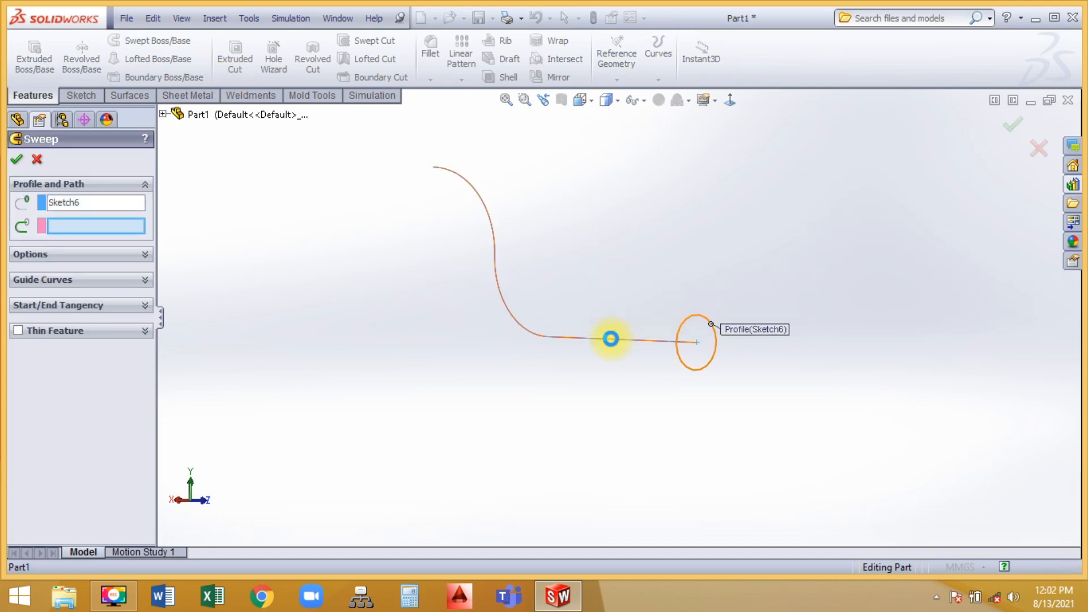
pyautogui.click(18, 330)
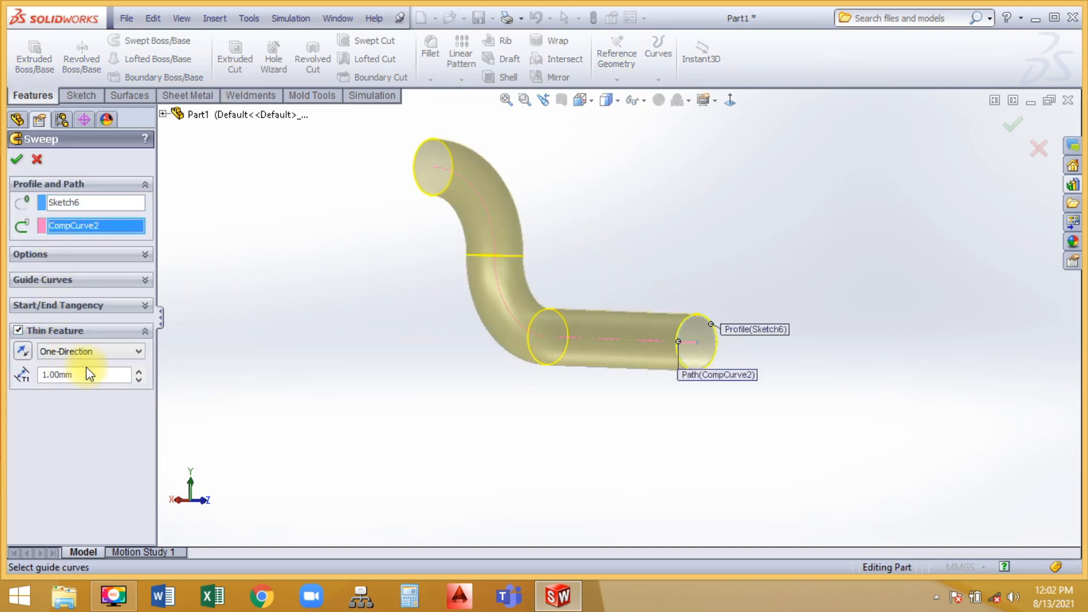
pyautogui.moveTo(87, 368); pyautogui.dragTo(8, 372)
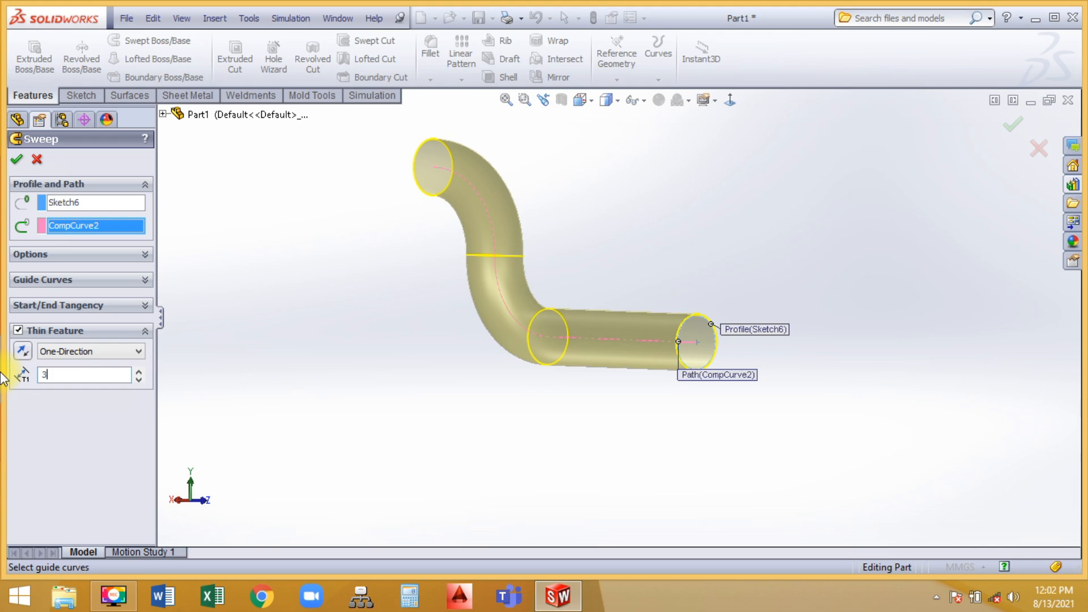
pyautogui.press('Return')
pyautogui.moveTo(653, 244); pyautogui.dragTo(436, 250, button='middle')
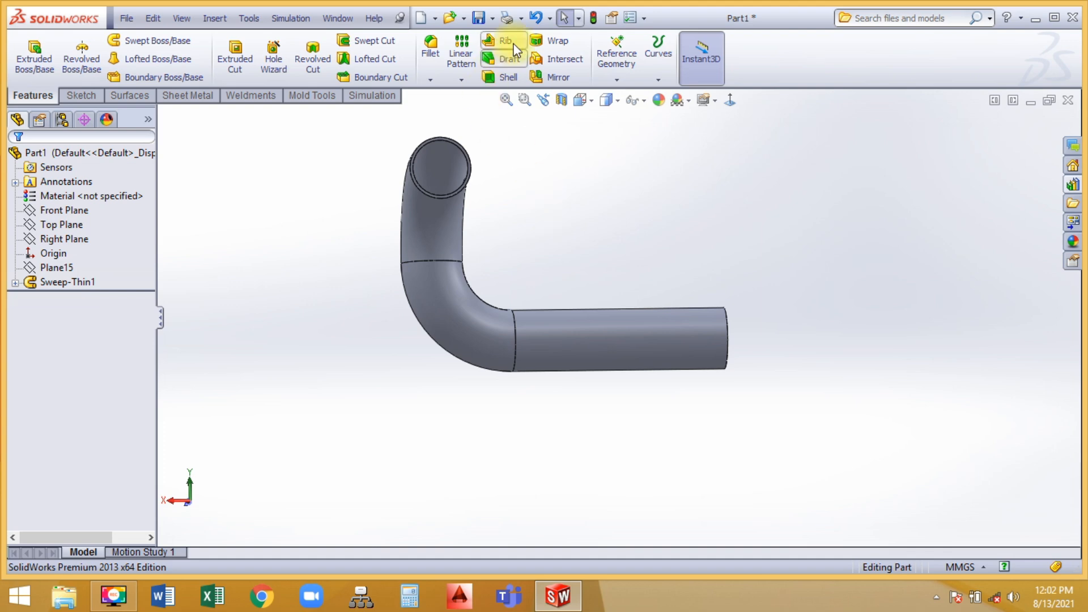
# - Undo the thin sweep, composite curve, sketches and offset plane until the part is empty
pyautogui.click(532, 22)
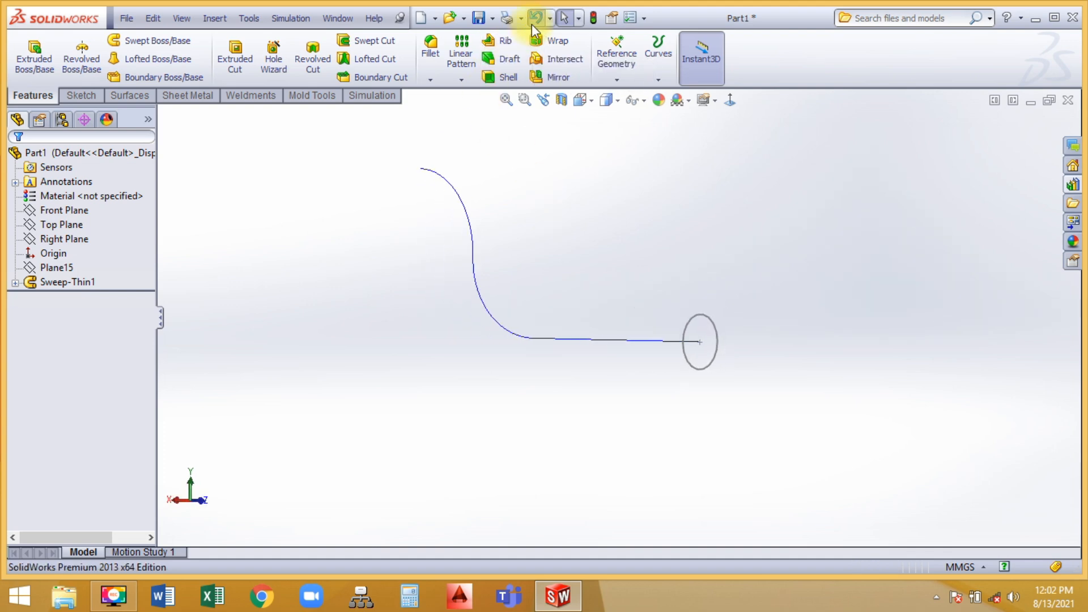
pyautogui.click(533, 23)
pyautogui.click(532, 23)
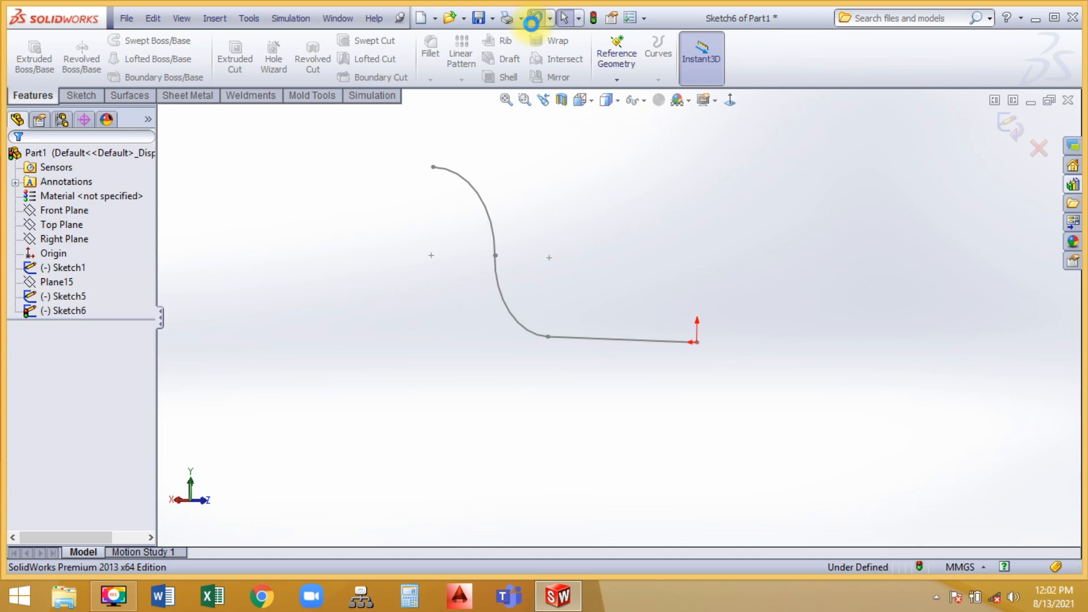
pyautogui.click(533, 22)
pyautogui.click(533, 23)
pyautogui.click(532, 22)
pyautogui.click(533, 22)
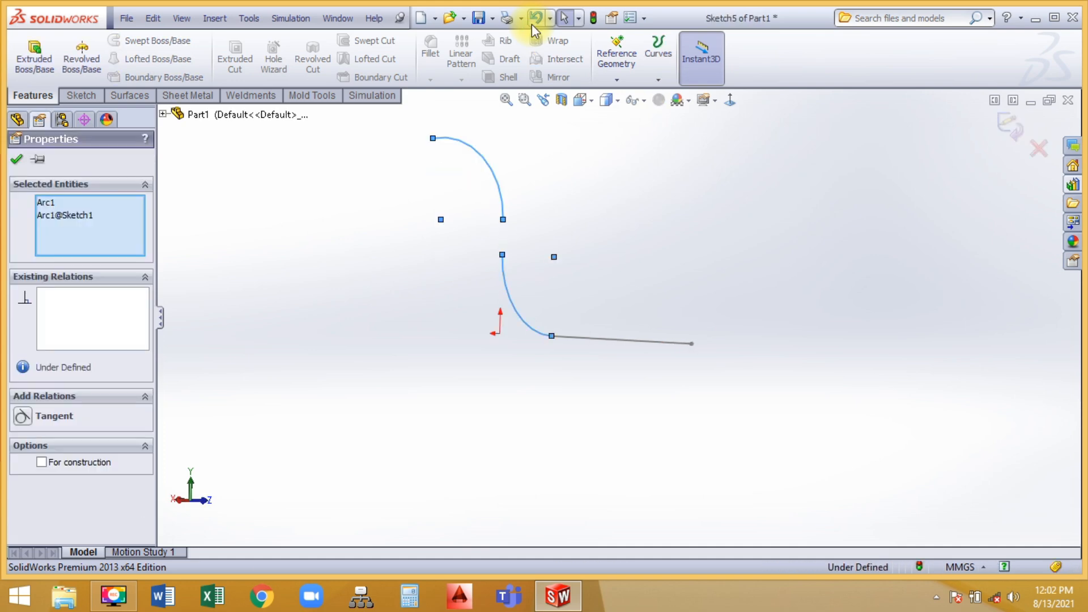
pyautogui.click(533, 23)
pyautogui.click(532, 22)
pyautogui.click(533, 23)
pyautogui.click(532, 22)
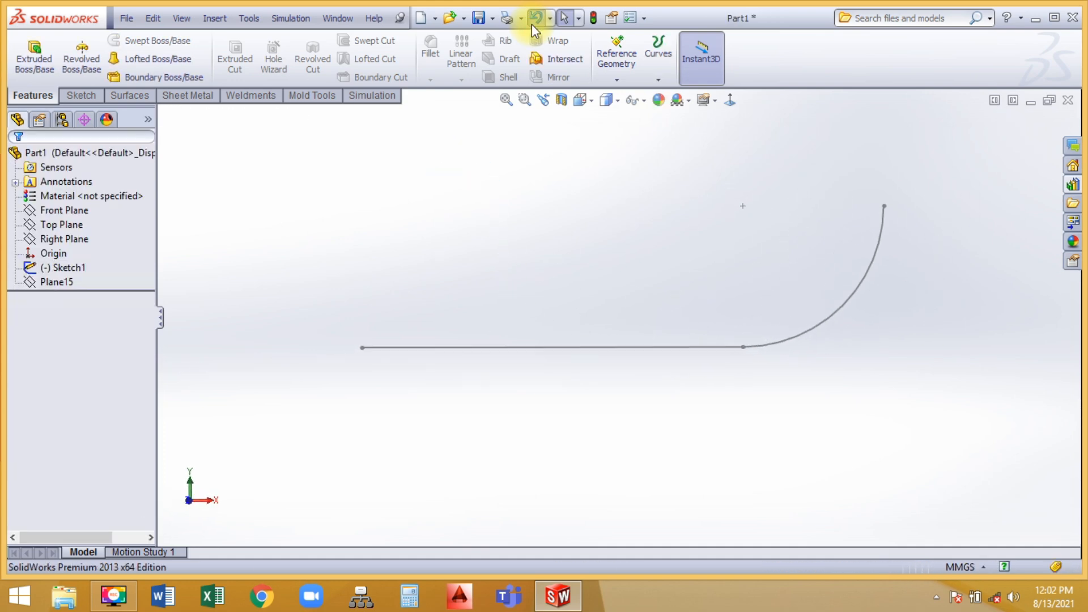
pyautogui.click(532, 23)
pyautogui.click(533, 23)
pyautogui.click(532, 22)
pyautogui.click(533, 22)
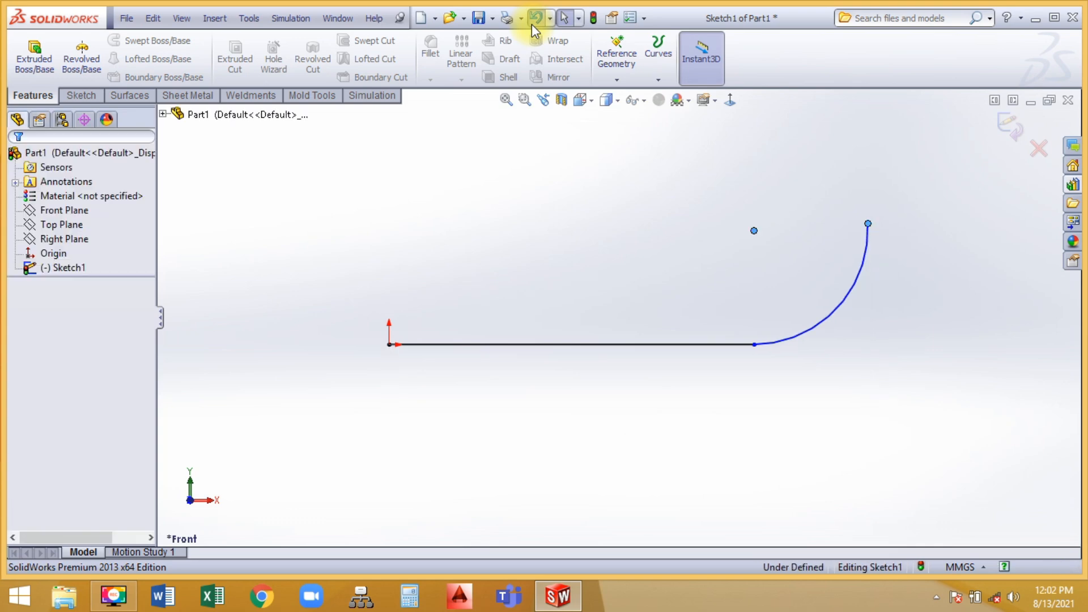
pyautogui.click(533, 22)
pyautogui.click(532, 24)
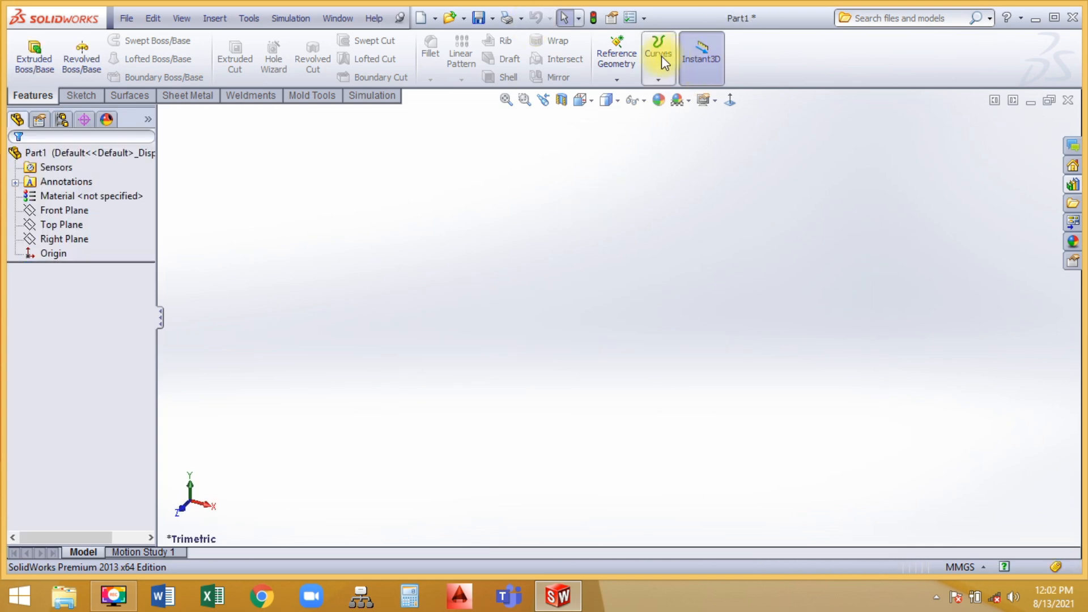
# - Start a Curve Through XYZ Points and add five point rows to its table
pyautogui.click(660, 62)
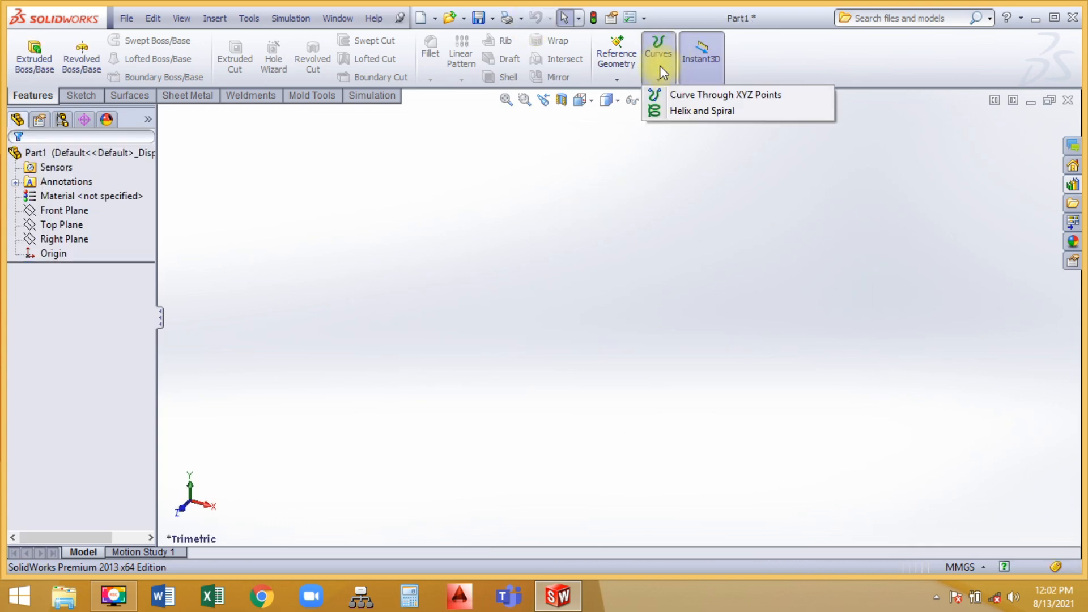
pyautogui.click(668, 95)
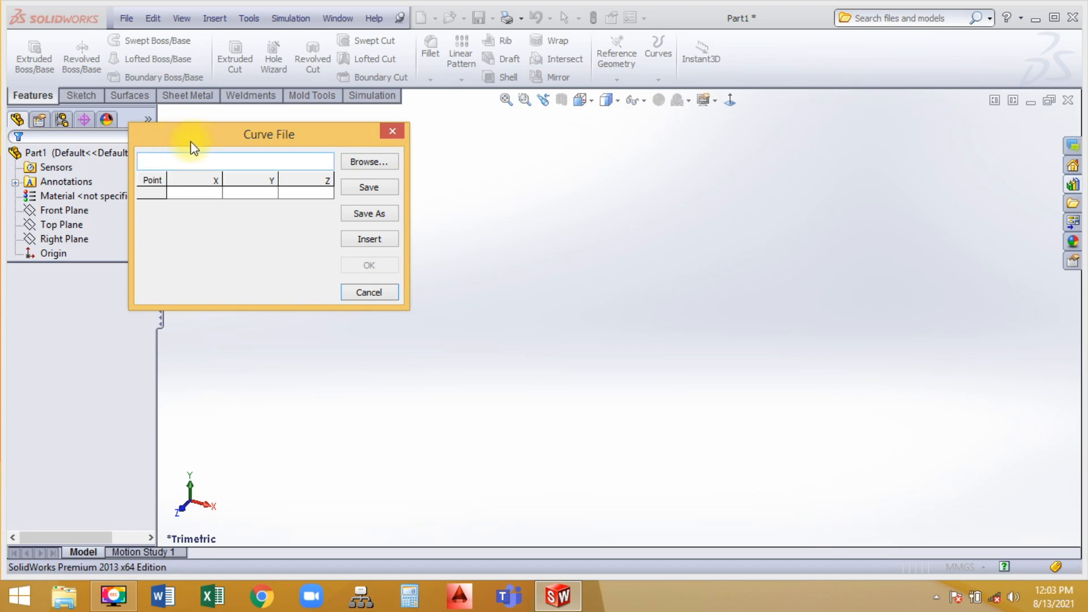
pyautogui.moveTo(207, 144); pyautogui.dragTo(253, 145)
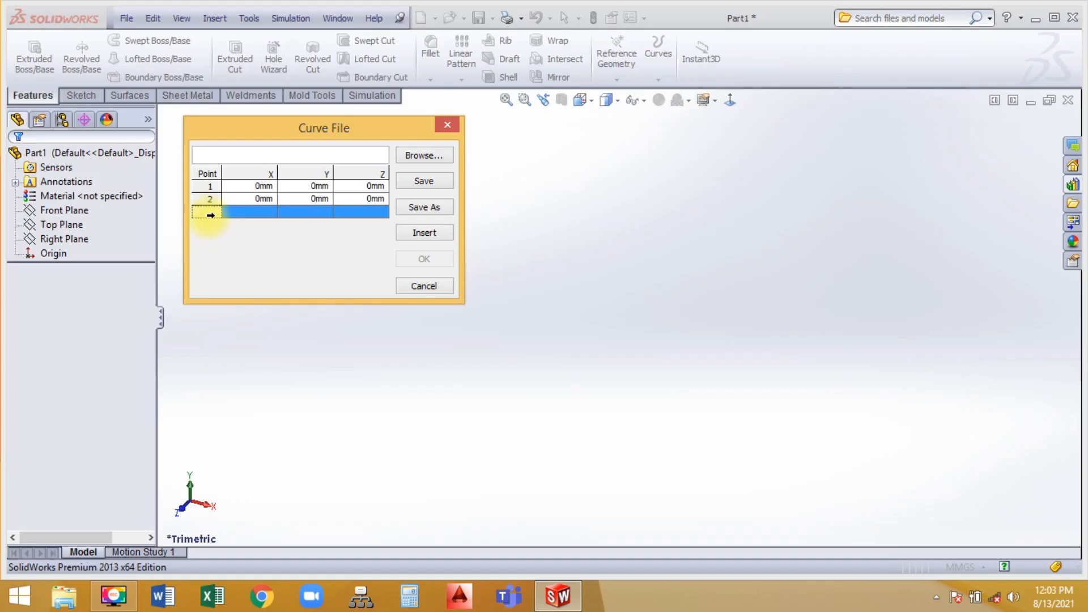
pyautogui.doubleClick(211, 212)
pyautogui.doubleClick(213, 225)
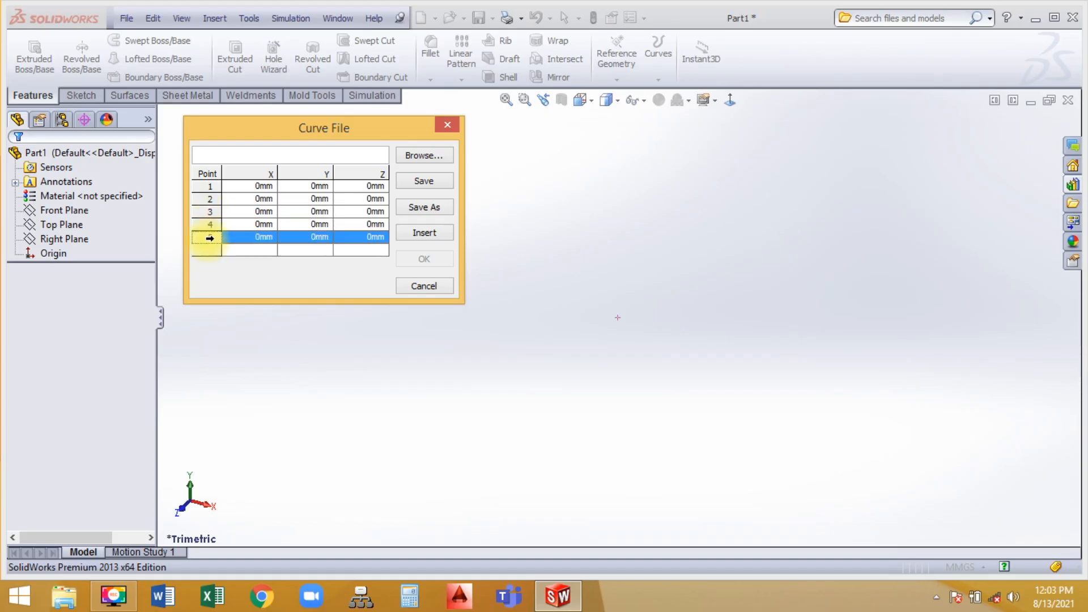
# - Extend the curve's point table to ten rows by adding points 6 to 10
pyautogui.doubleClick(211, 238)
pyautogui.doubleClick(210, 250)
pyautogui.doubleClick(210, 263)
pyautogui.doubleClick(210, 275)
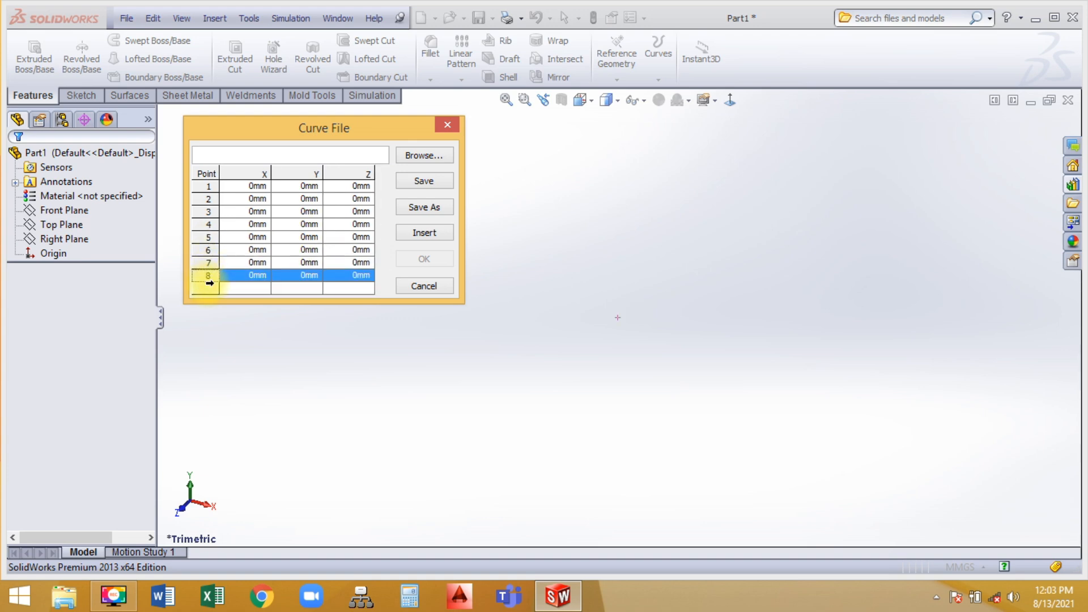
pyautogui.doubleClick(207, 287)
pyautogui.click(384, 289)
pyautogui.doubleClick(207, 287)
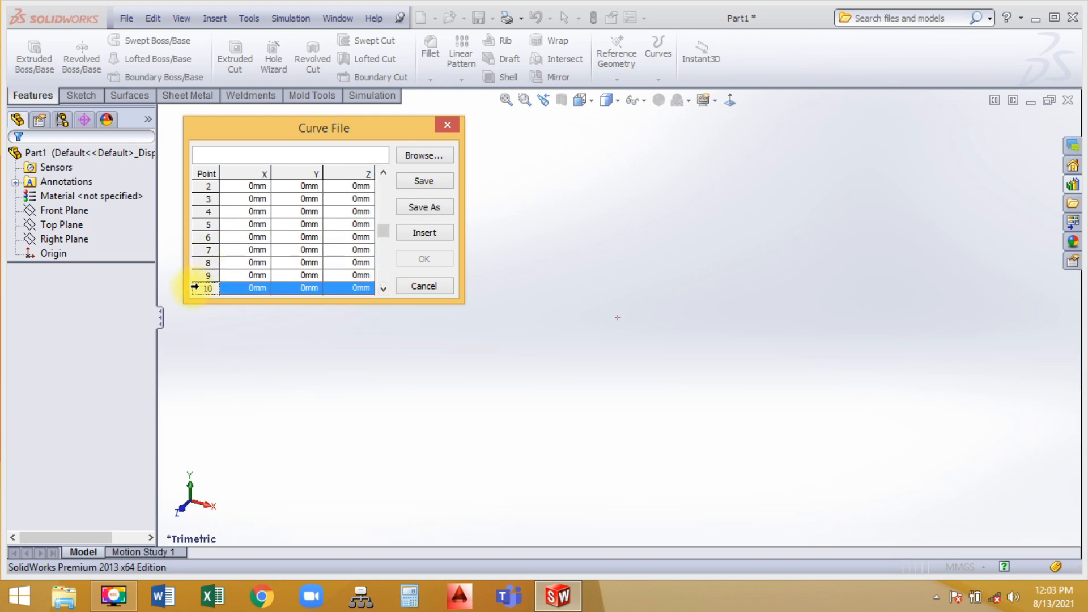
pyautogui.click(383, 172)
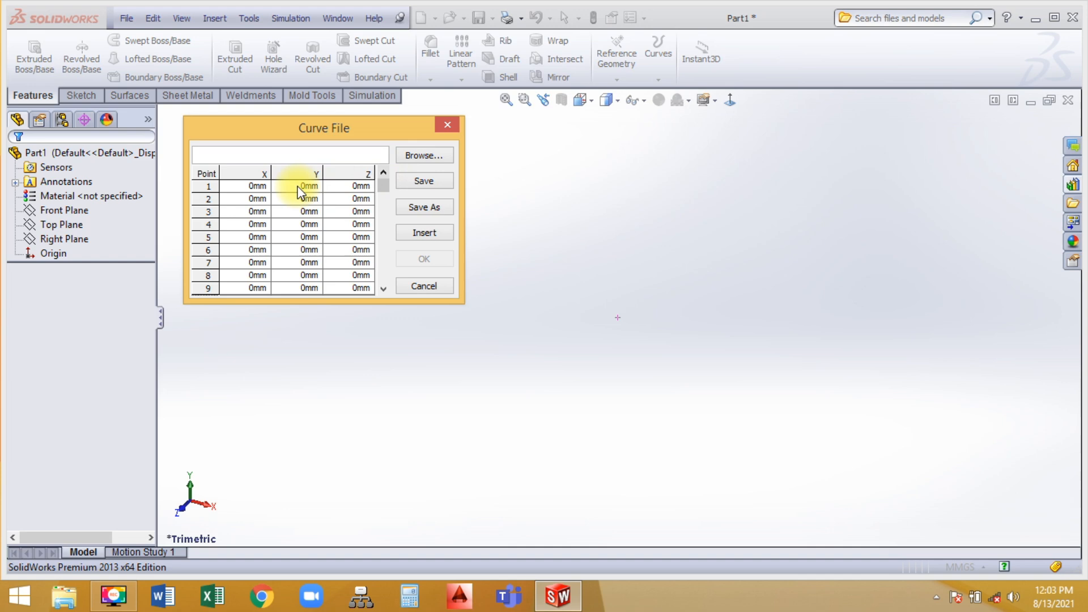
# - Set the X coordinate of points 2 and 3 to 250 mm
pyautogui.click(264, 186)
pyautogui.doubleClick(258, 199)
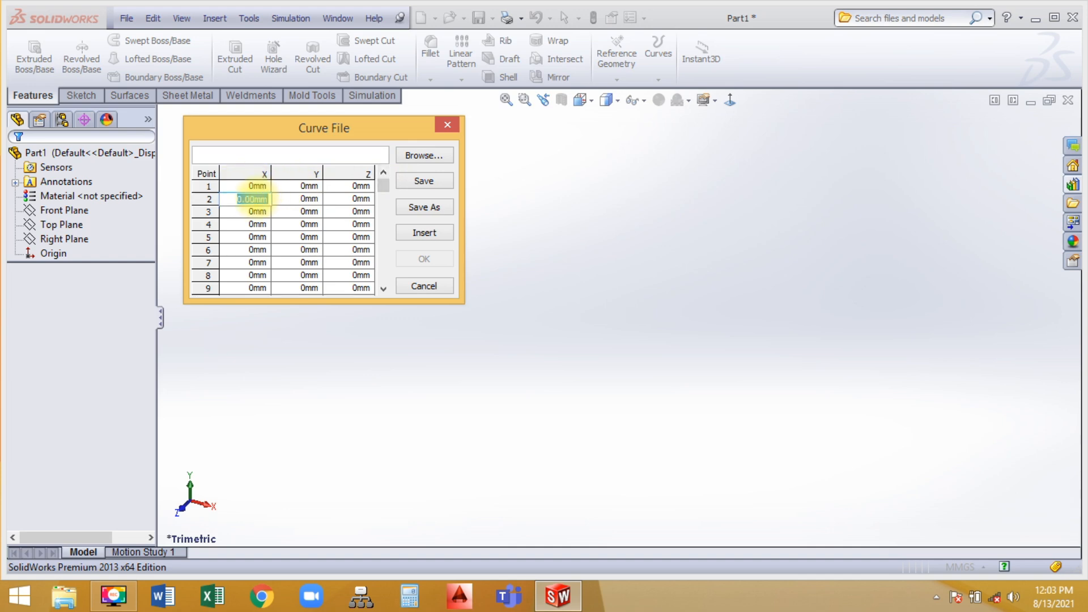
pyautogui.write('2')
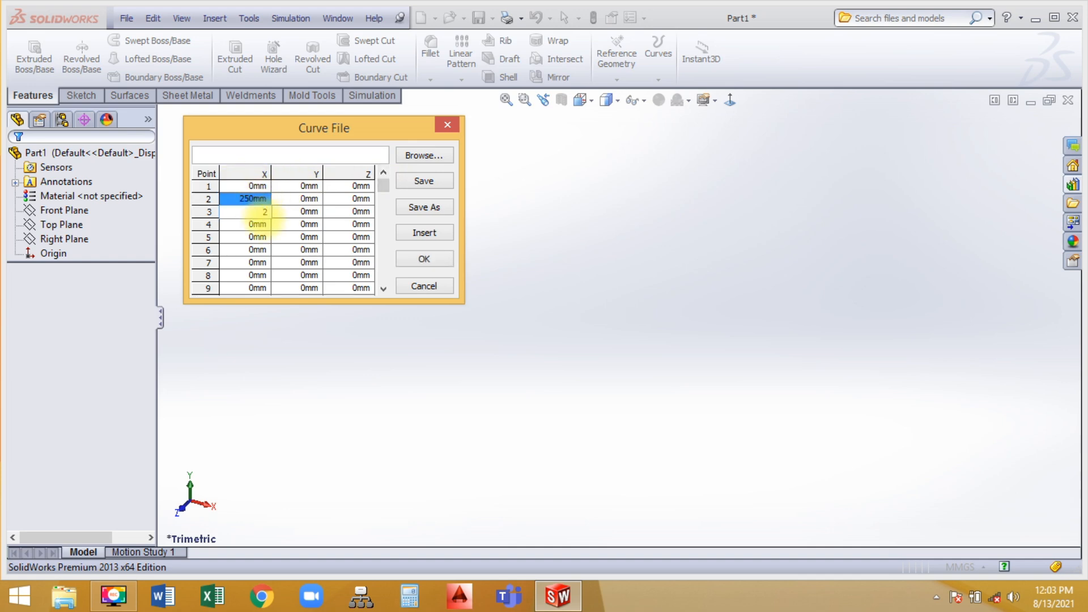
pyautogui.write('50')
pyautogui.press('Return')
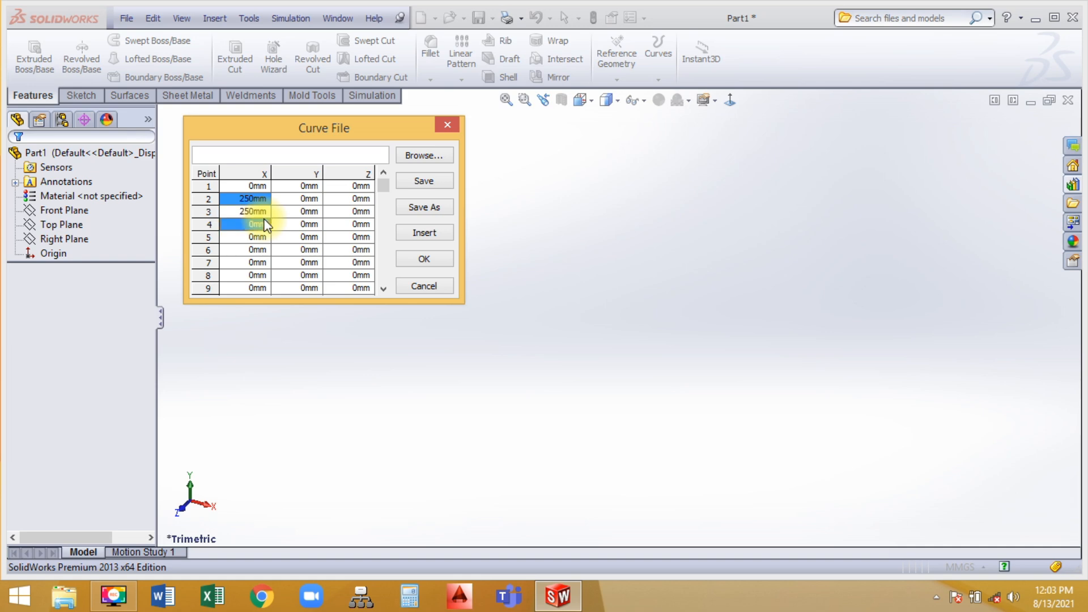
# - Set the Z coordinate of points 3 and 4 to 250 mm
pyautogui.doubleClick(355, 212)
pyautogui.write('250')
pyautogui.doubleClick(367, 224)
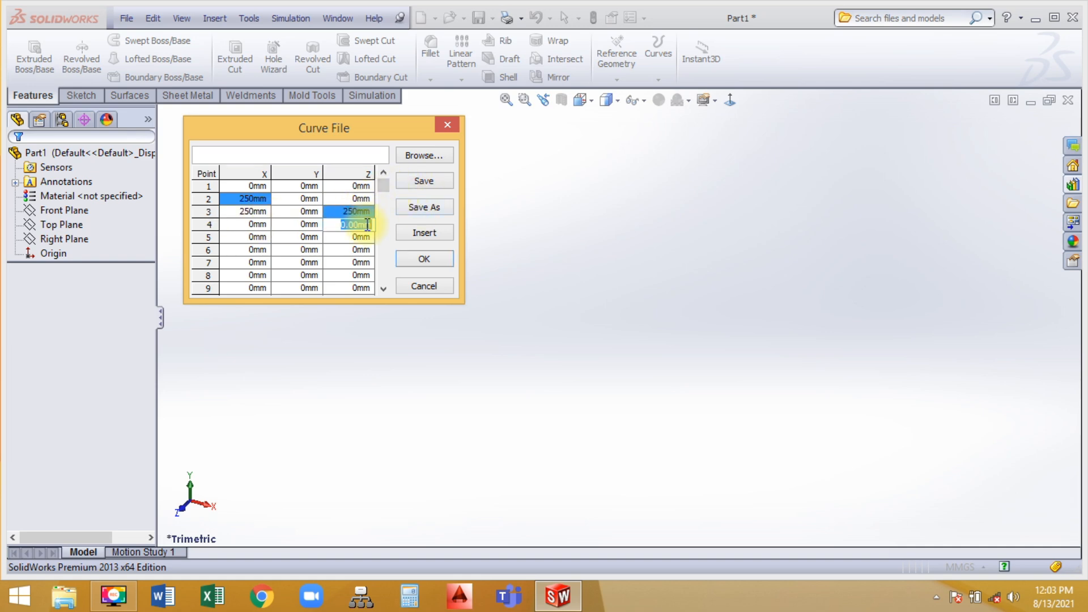
pyautogui.write('250')
pyautogui.press('Return')
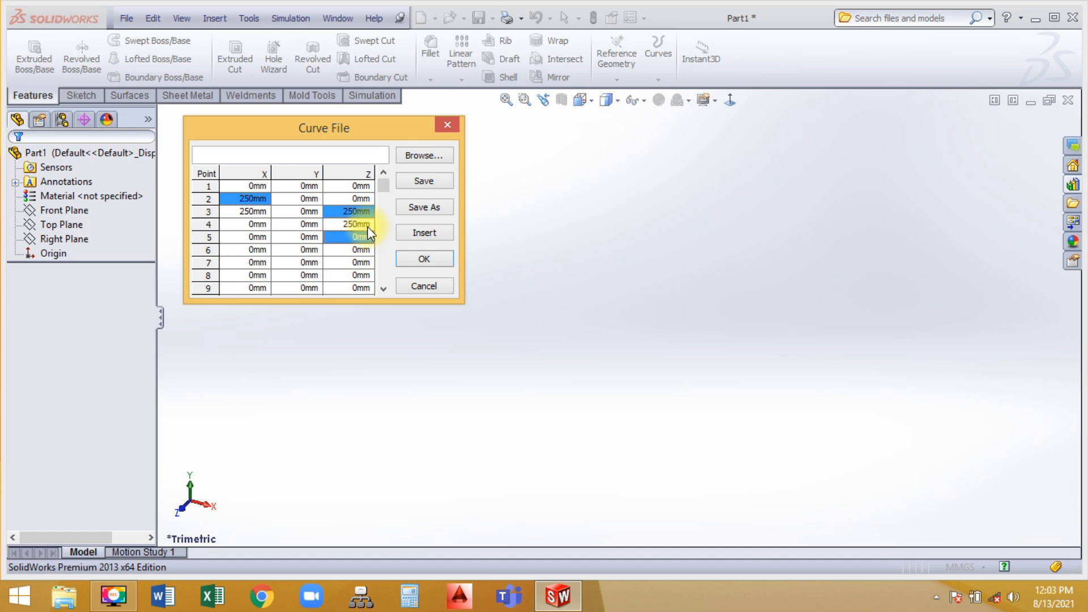
# - Set the Z coordinate of points 5 and 6 to 500 mm and of points 7 and 8 to 250 mm
pyautogui.doubleClick(369, 236)
pyautogui.write('500')
pyautogui.doubleClick(369, 249)
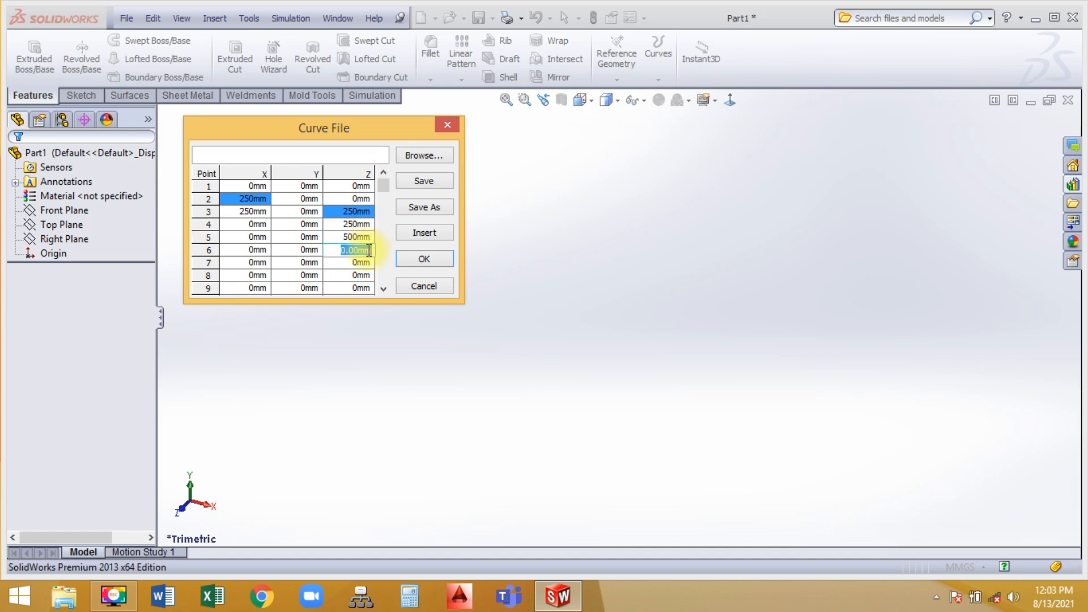
pyautogui.write('500')
pyautogui.doubleClick(365, 263)
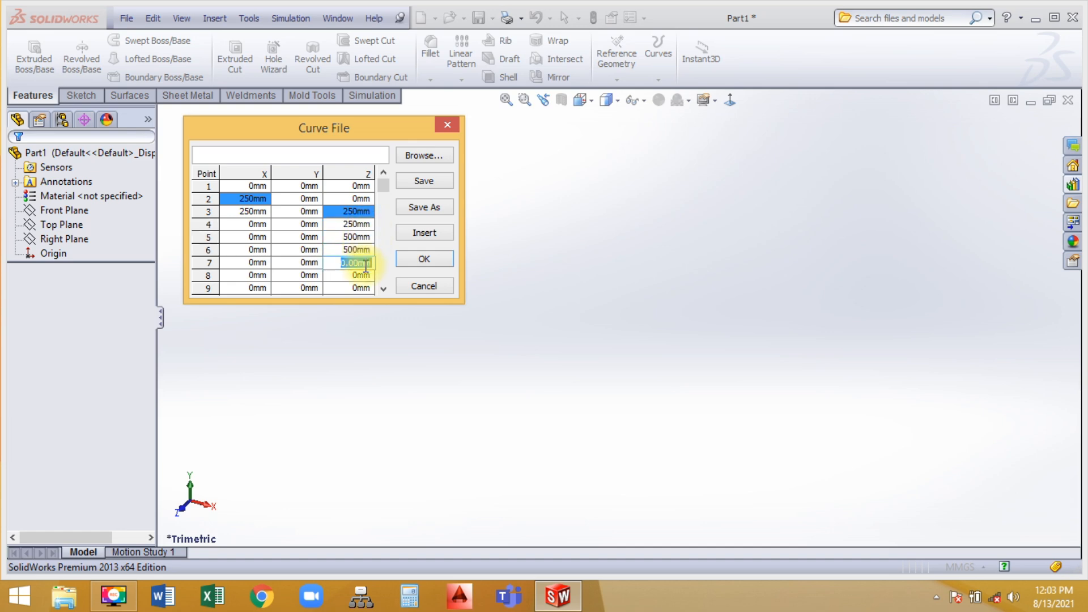
pyautogui.write('250')
pyautogui.doubleClick(368, 276)
pyautogui.write('2')
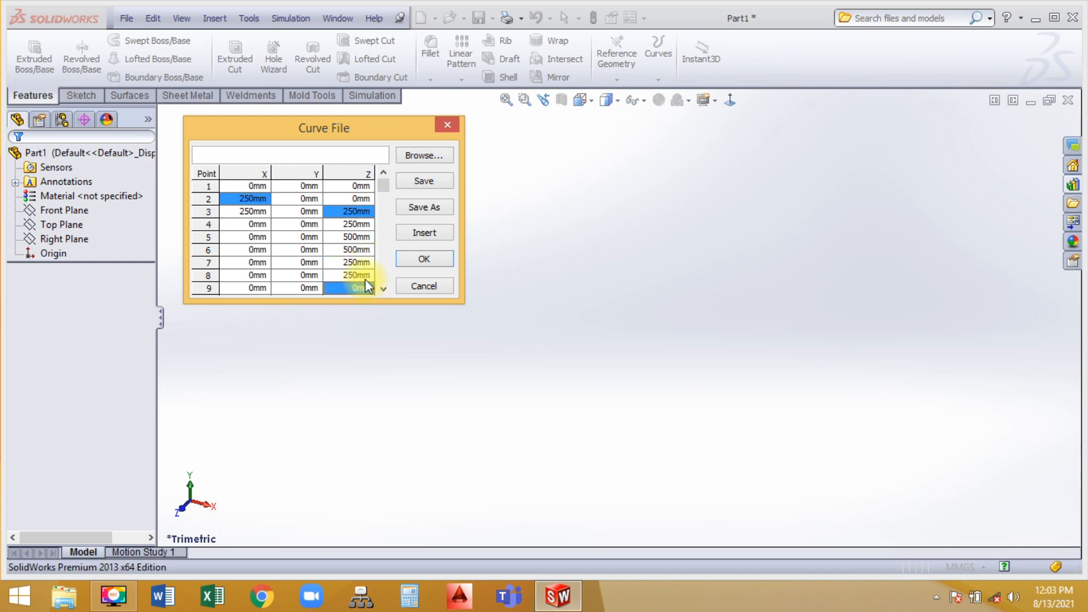
pyautogui.doubleClick(364, 287)
# - Set the Y coordinate of points 6 through 10 to 250 mm
pyautogui.click(385, 290)
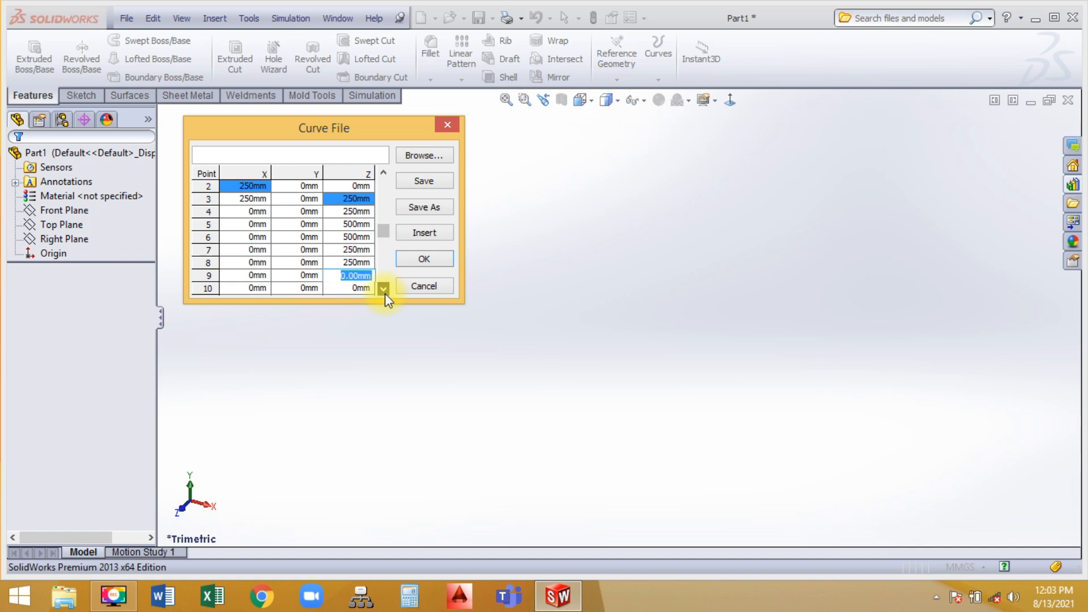
pyautogui.doubleClick(314, 288)
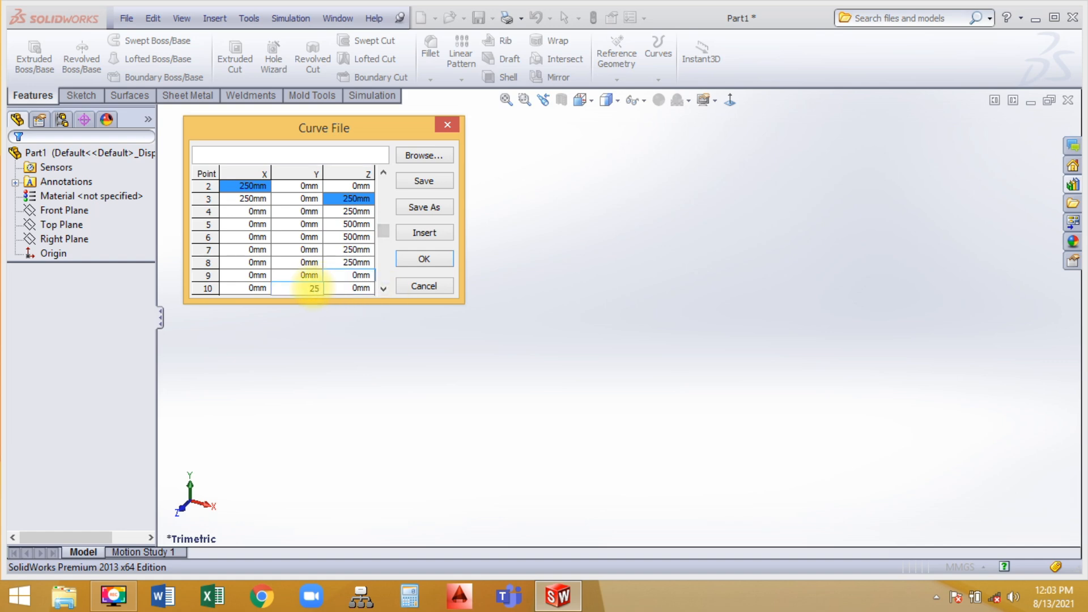
pyautogui.doubleClick(314, 275)
pyautogui.write('250')
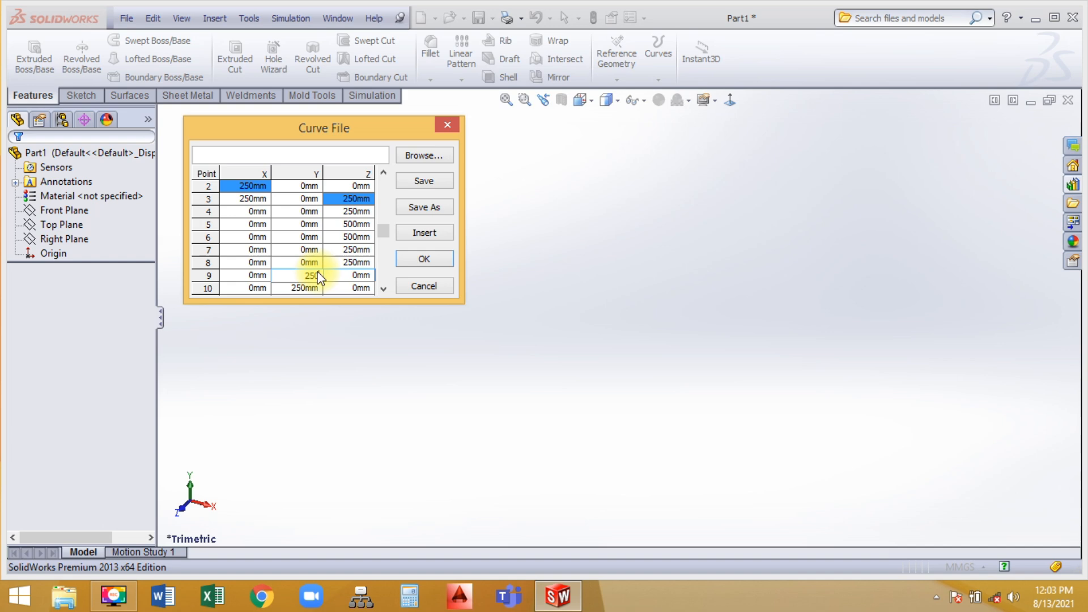
pyautogui.press('Return')
pyautogui.doubleClick(319, 263)
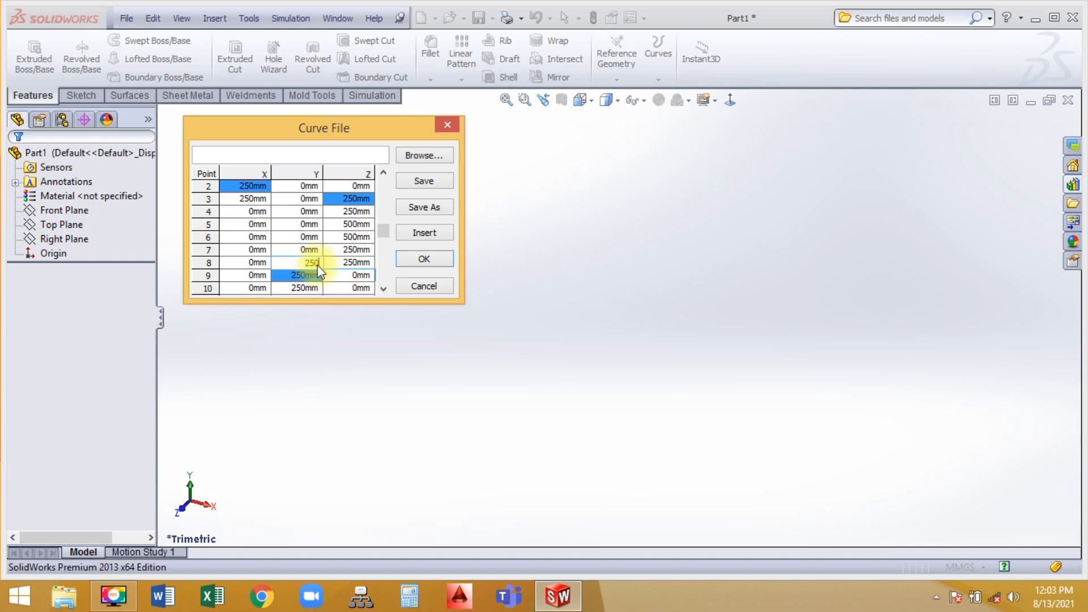
pyautogui.press('Return')
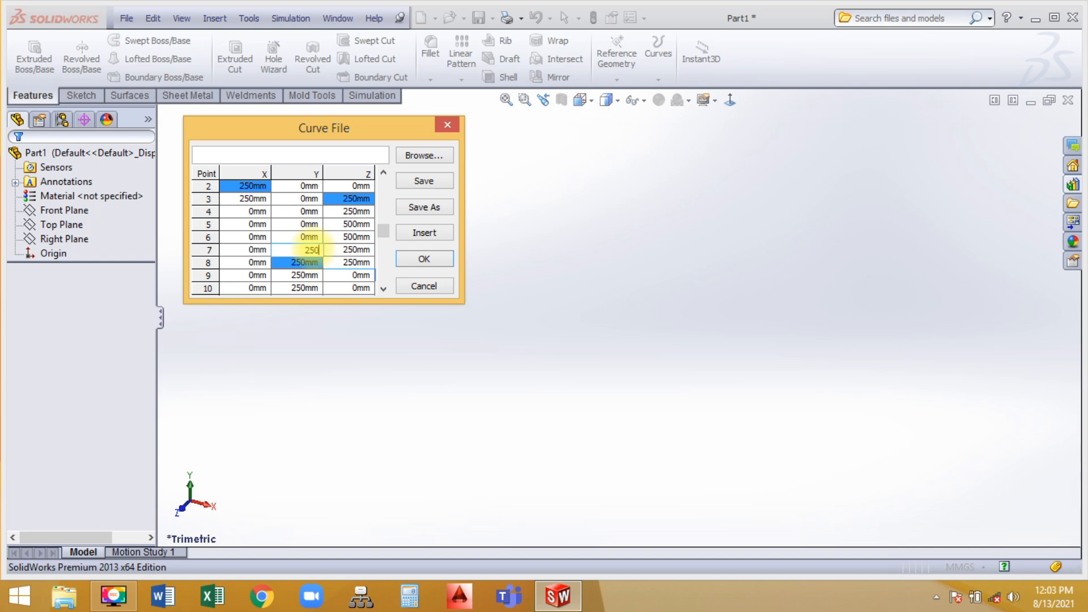
pyautogui.doubleClick(314, 238)
pyautogui.write('25')
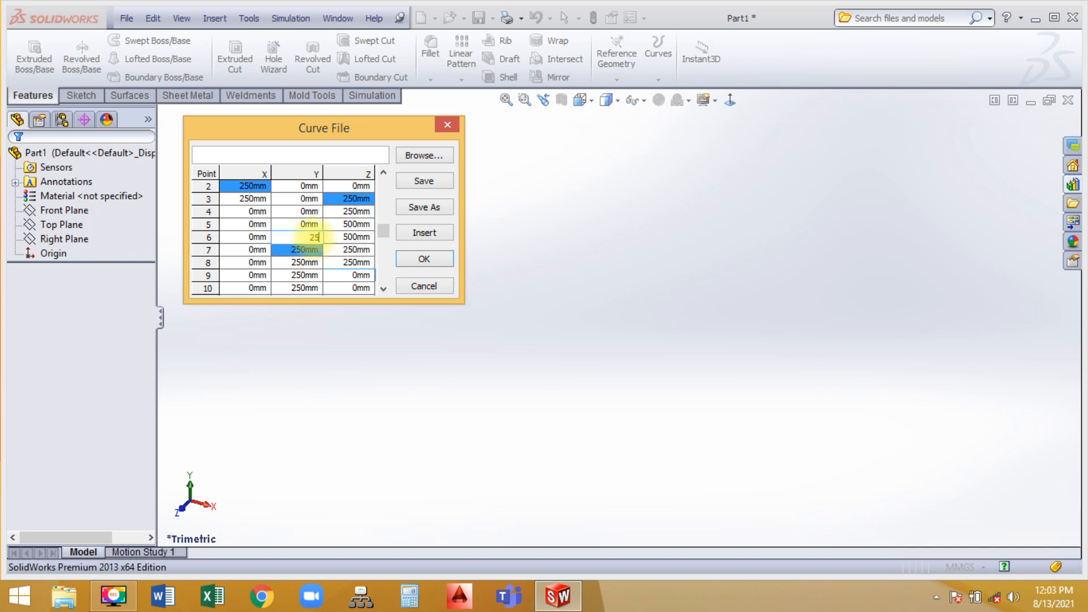
# - Set the X coordinate of points 8 and 9 to 250 mm and create the curve
pyautogui.doubleClick(256, 276)
pyautogui.write('25')
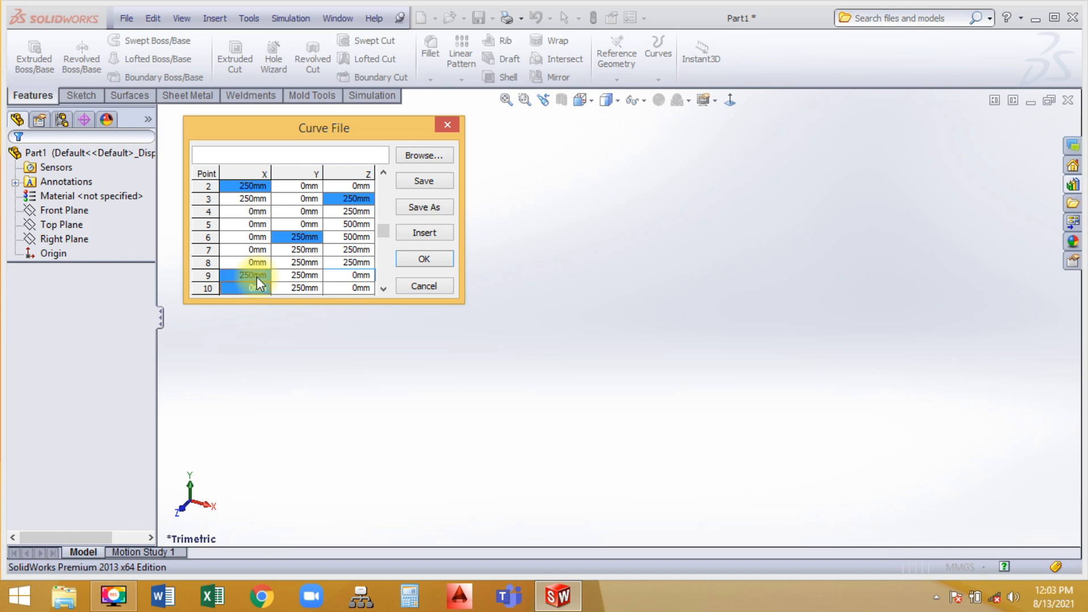
pyautogui.doubleClick(260, 264)
pyautogui.write('250')
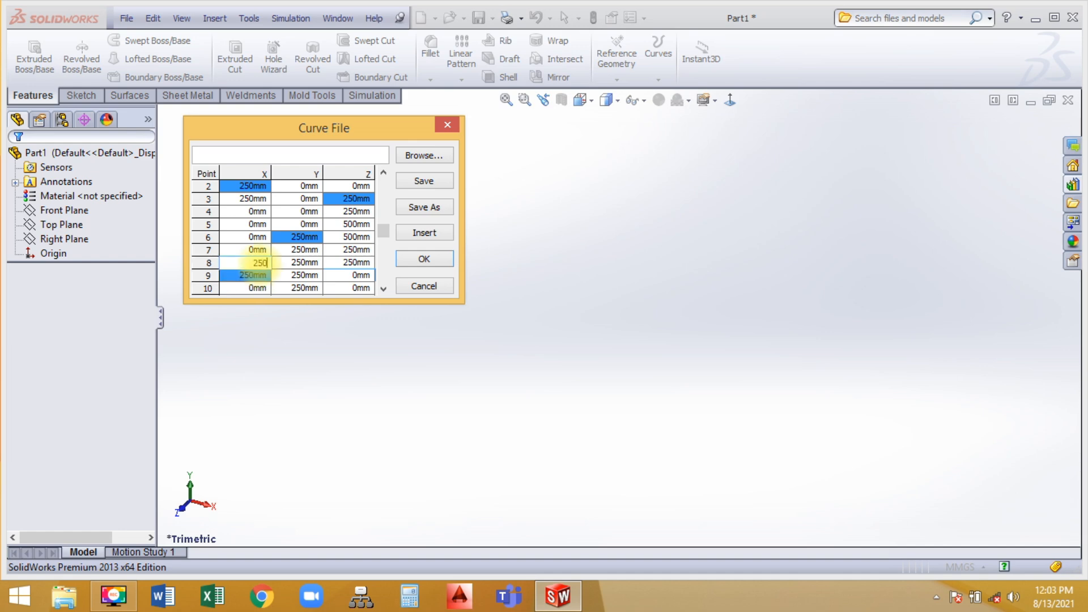
pyautogui.press('Return')
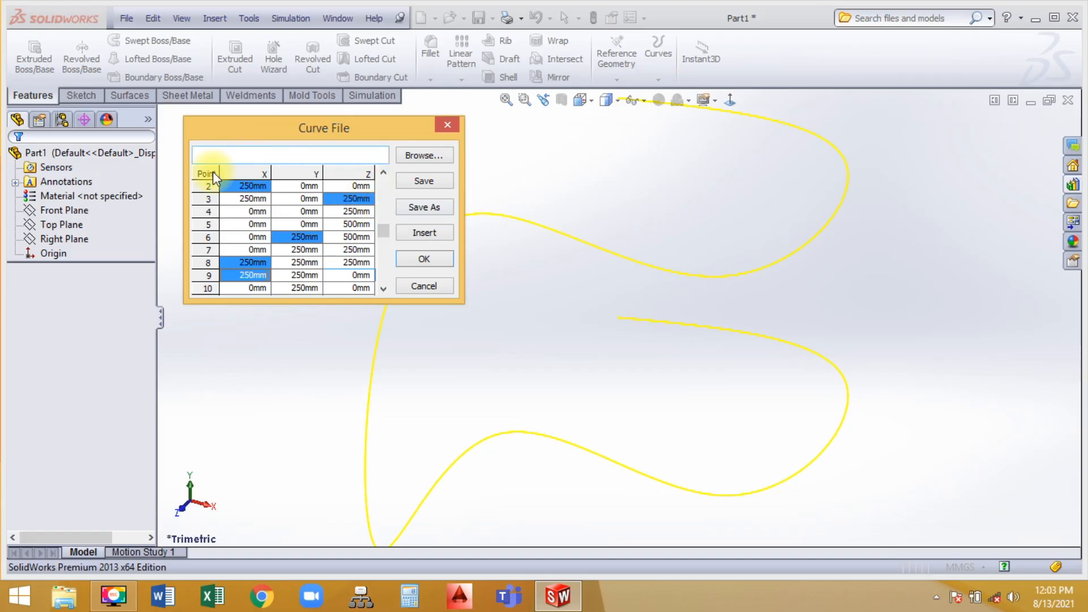
pyautogui.doubleClick(249, 275)
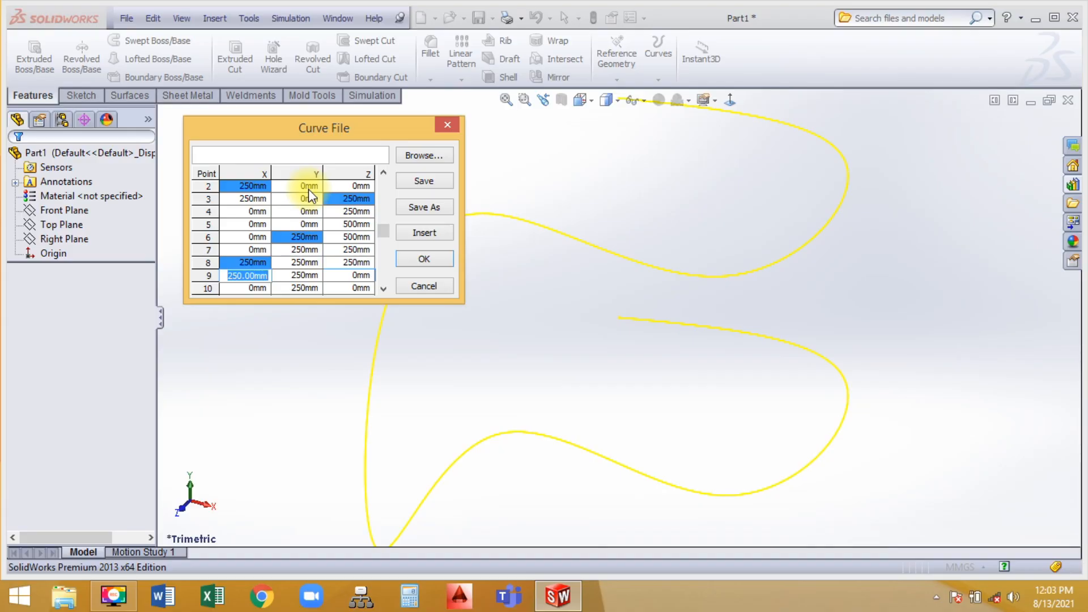
pyautogui.click(419, 258)
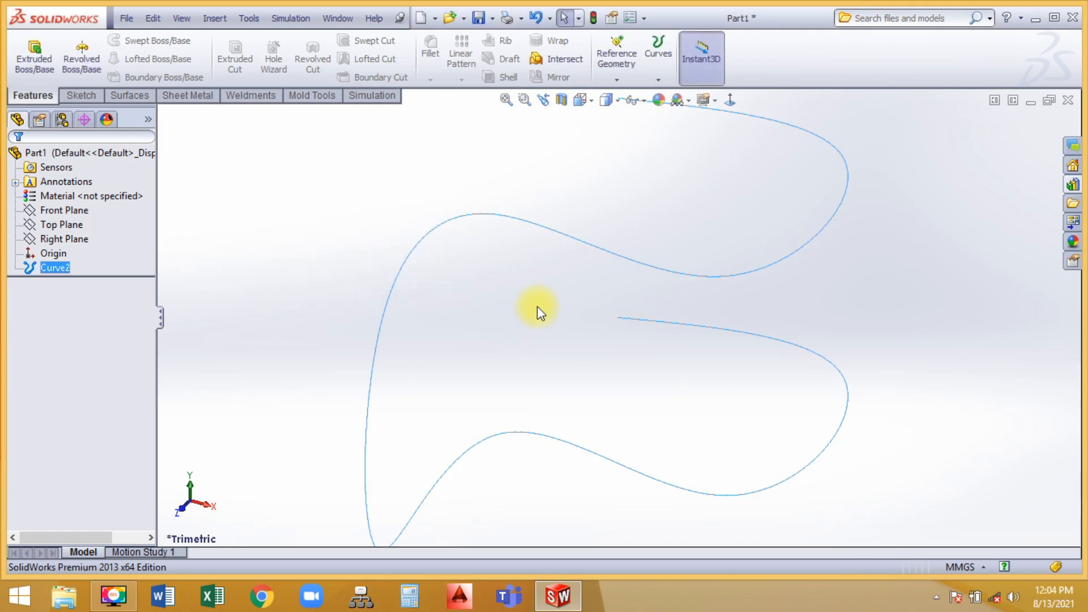
# - Undo the curve through XYZ points
pyautogui.moveTo(641, 441); pyautogui.dragTo(640, 340, button='middle')
pyautogui.click(730, 102)
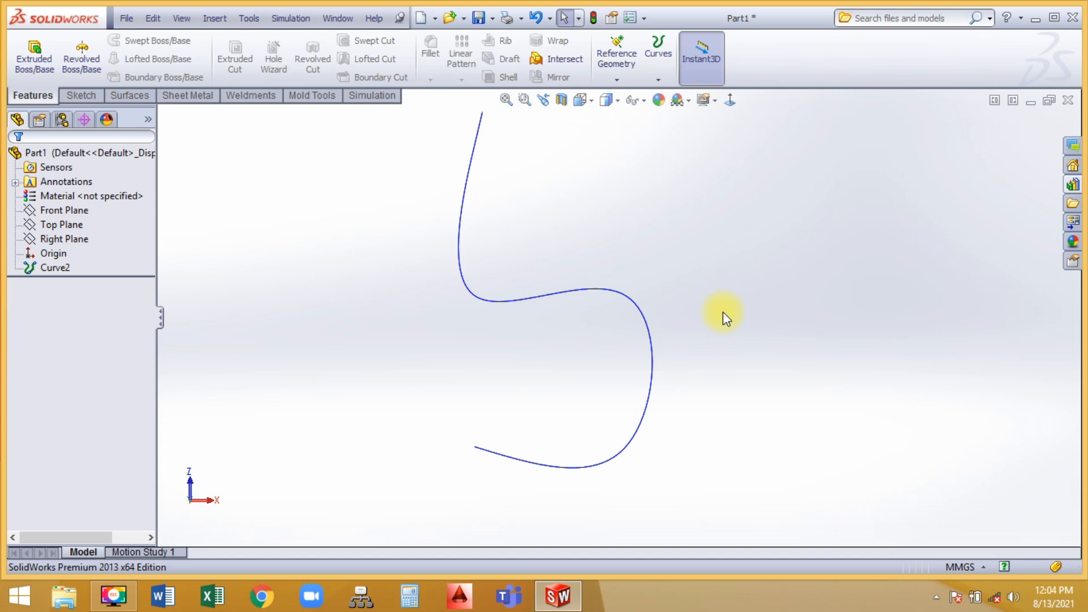
pyautogui.moveTo(725, 317); pyautogui.dragTo(604, 314, button='middle')
pyautogui.click(730, 100)
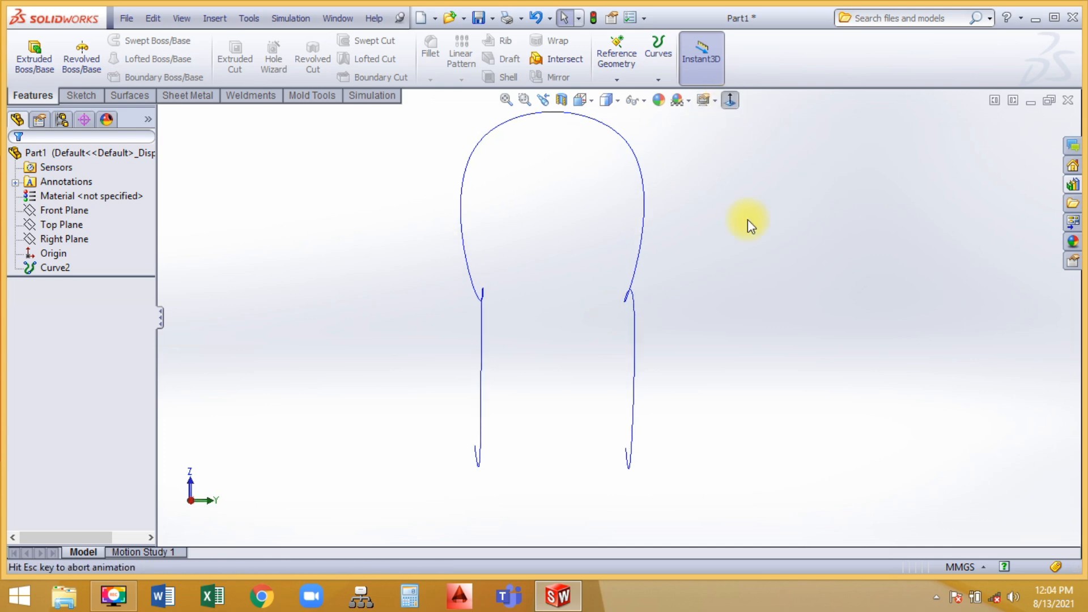
pyautogui.moveTo(690, 274); pyautogui.dragTo(600, 275, button='middle')
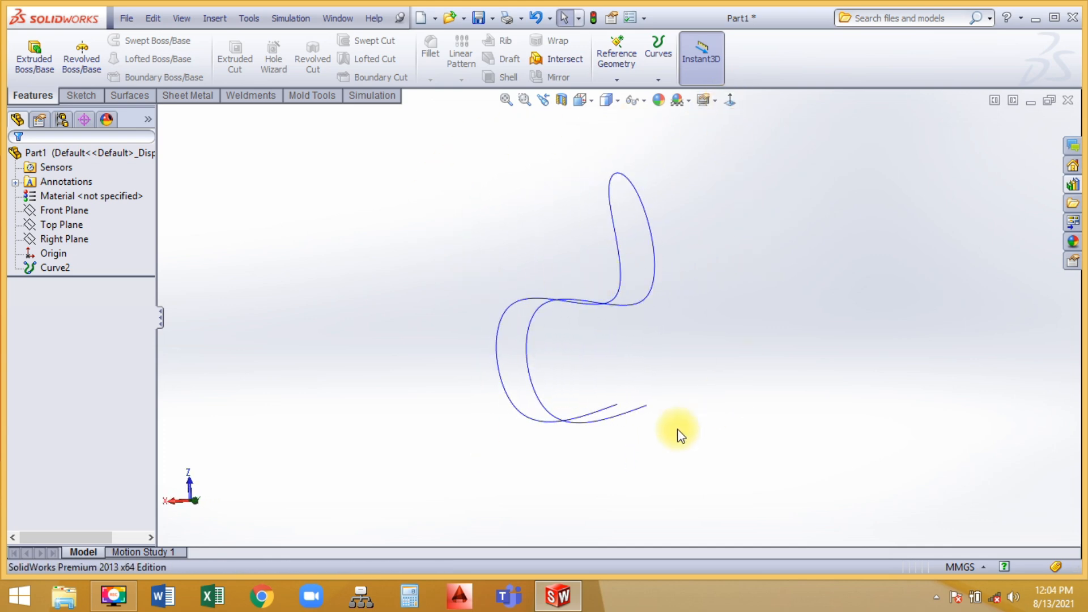
pyautogui.click(423, 284)
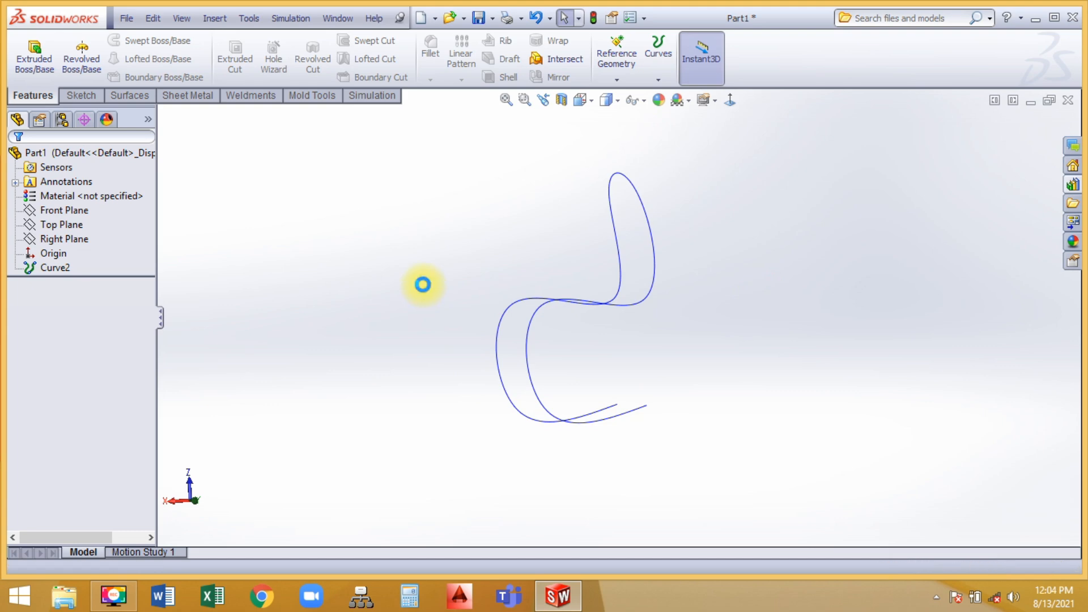
pyautogui.hotkey('ctrl', 'z')
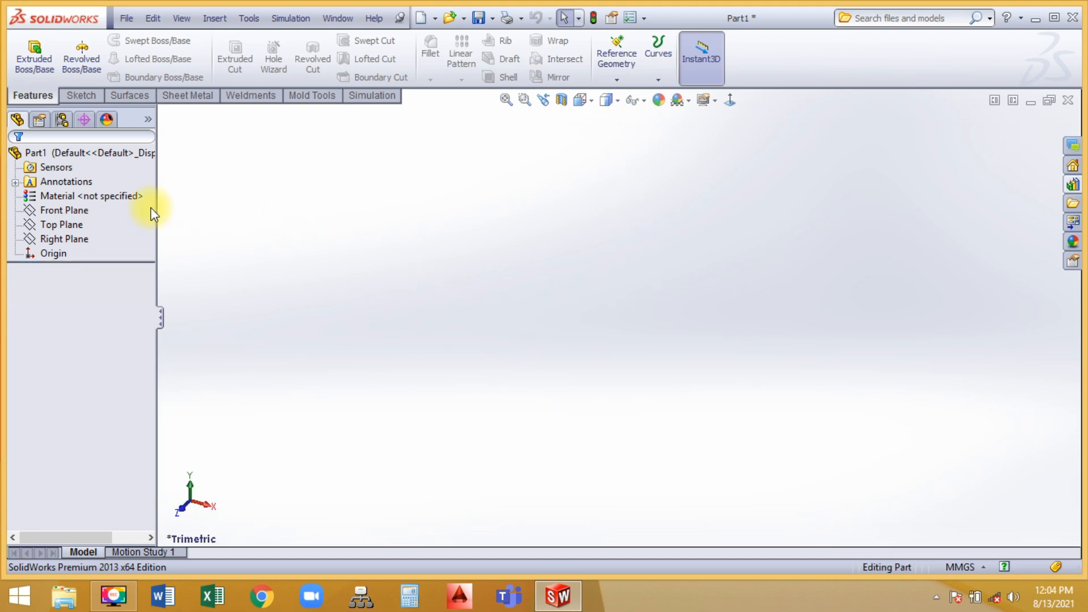
# - Start a 3D sketch and draw a line from the origin along the X axis
pyautogui.click(83, 96)
pyautogui.click(27, 81)
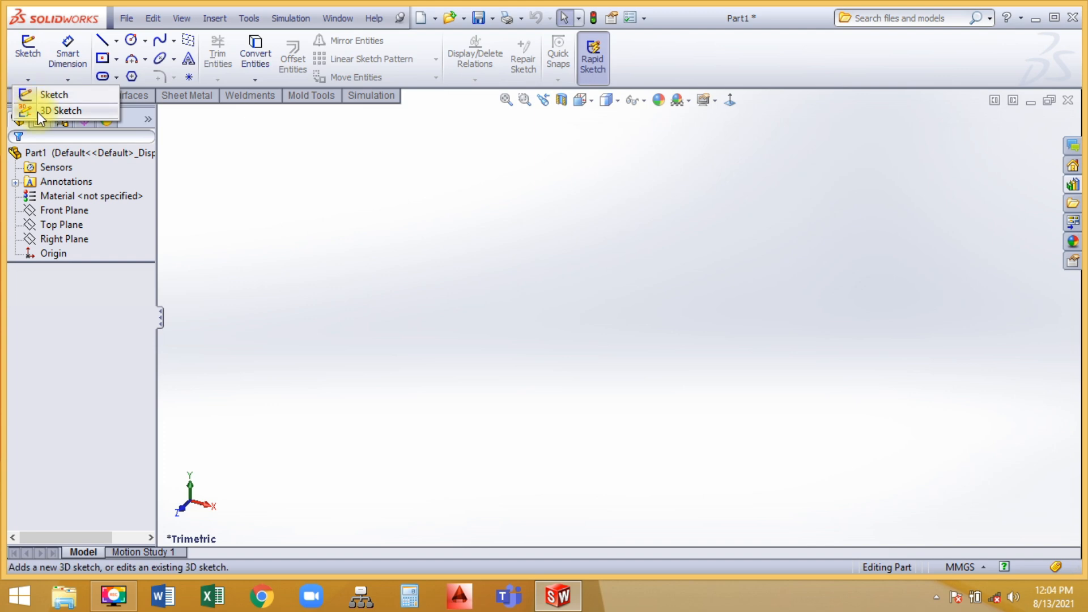
pyautogui.click(37, 111)
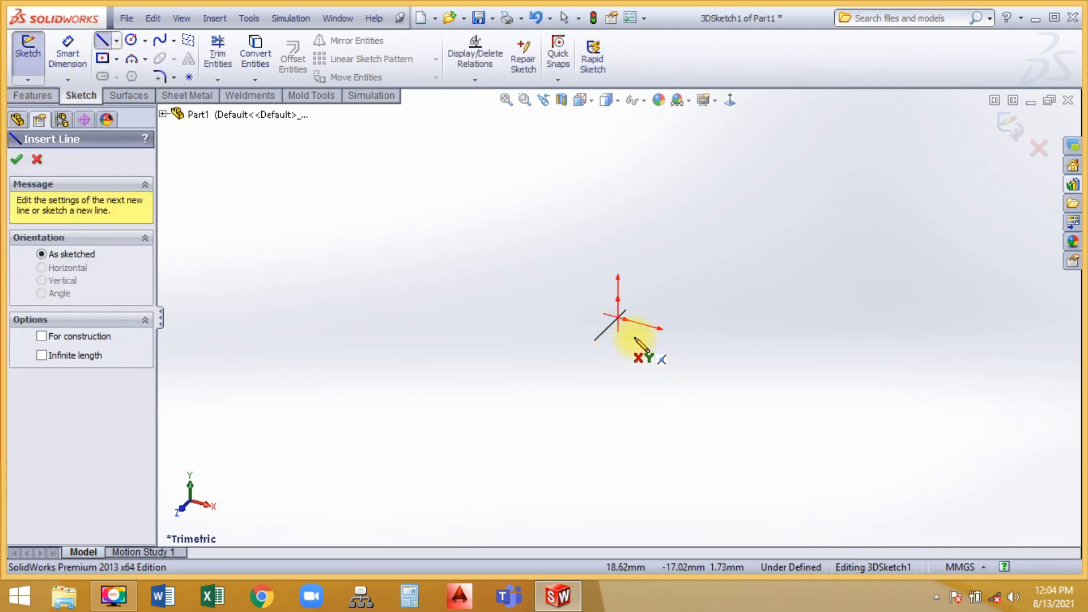
pyautogui.click(619, 318)
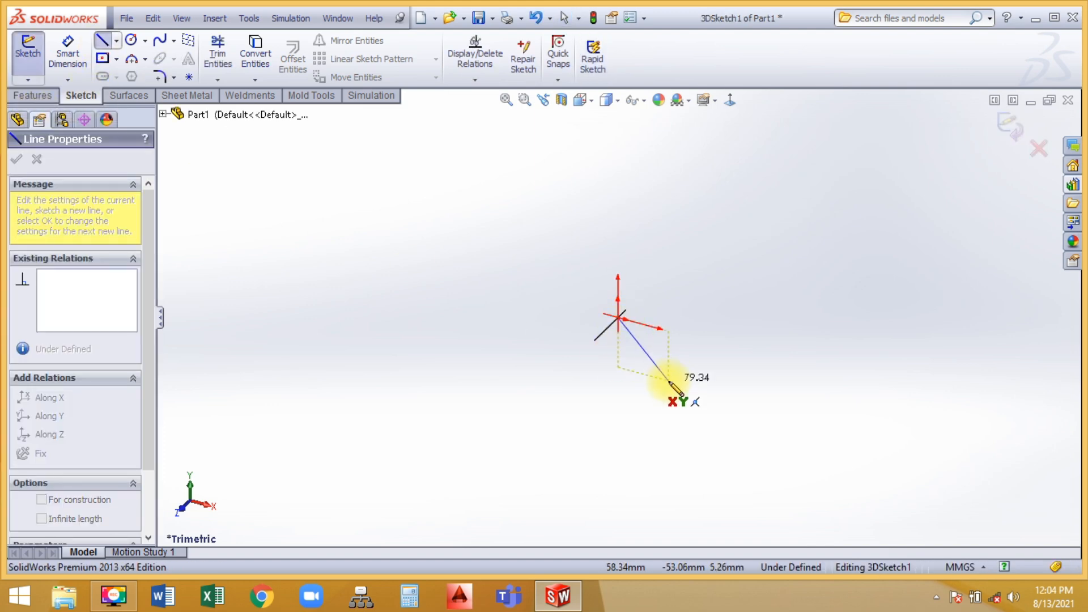
pyautogui.click(917, 399)
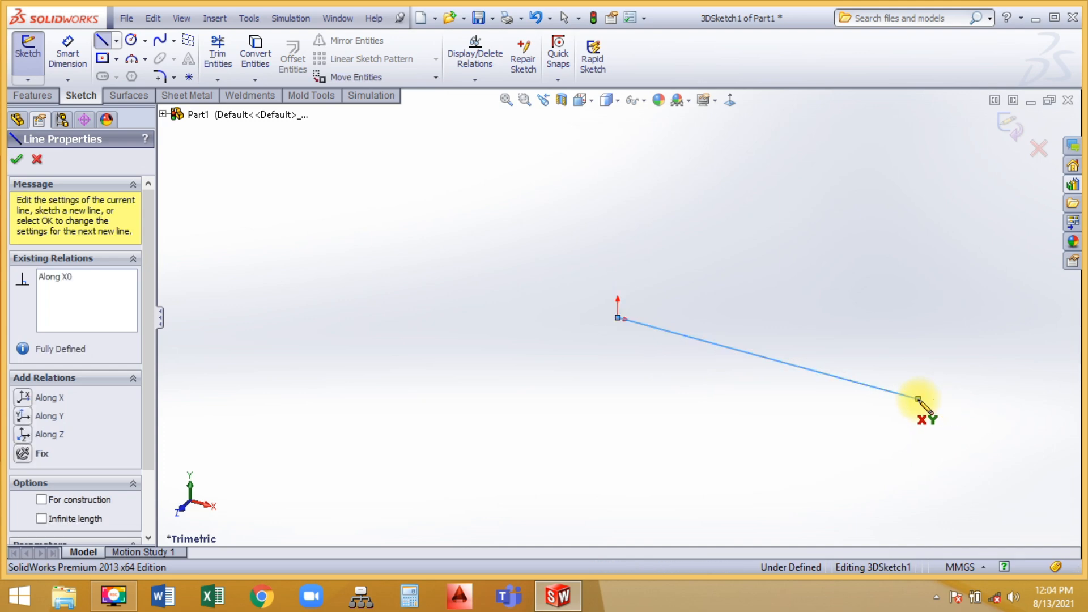
# - Continue the line chain upward along Y, back along X by about 274 mm, and upward along Y again
pyautogui.click(918, 135)
pyautogui.scroll(2, 705, 199)
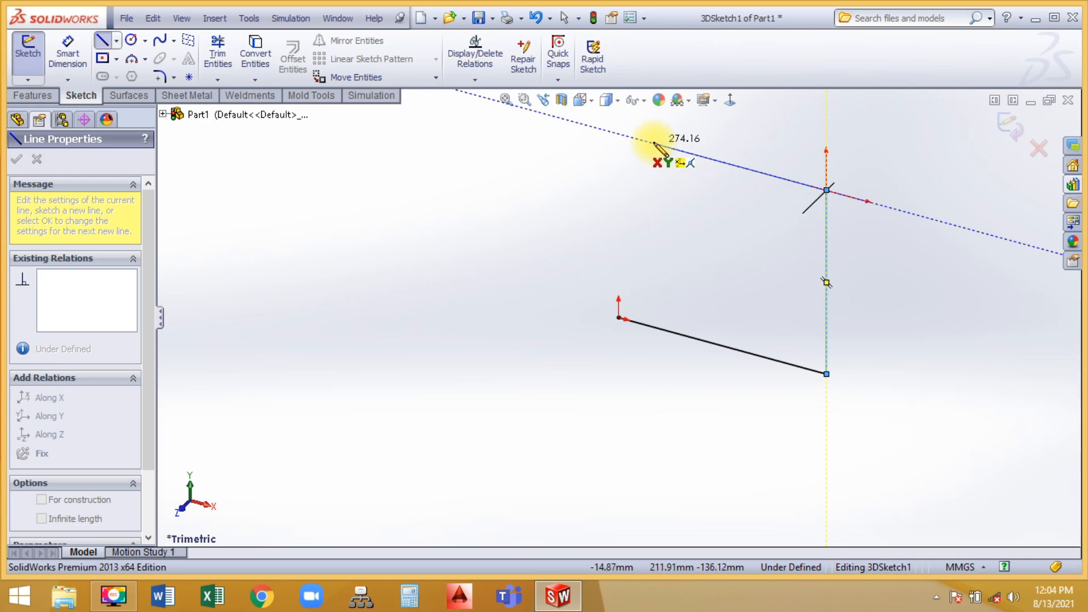
pyautogui.click(652, 143)
pyautogui.scroll(3, 652, 143)
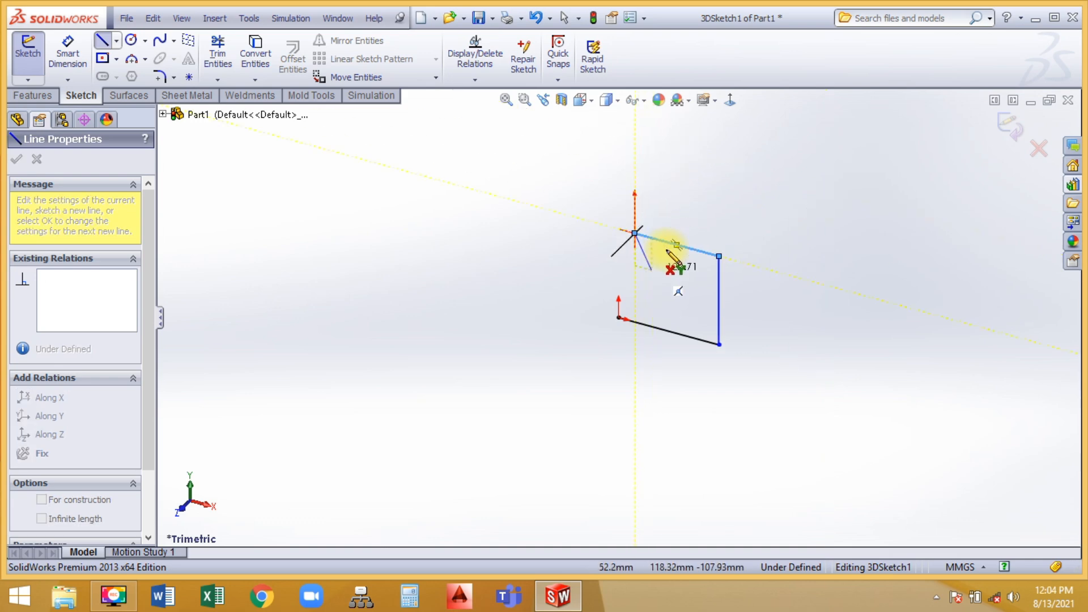
pyautogui.click(635, 130)
# - Continue the 3D line chain with a segment about 296 mm along Z and another about 269 mm downward along Y
pyautogui.moveTo(692, 233); pyautogui.dragTo(618, 219, button='middle')
pyautogui.scroll(1, 656, 167)
pyautogui.scroll(-1, 653, 157)
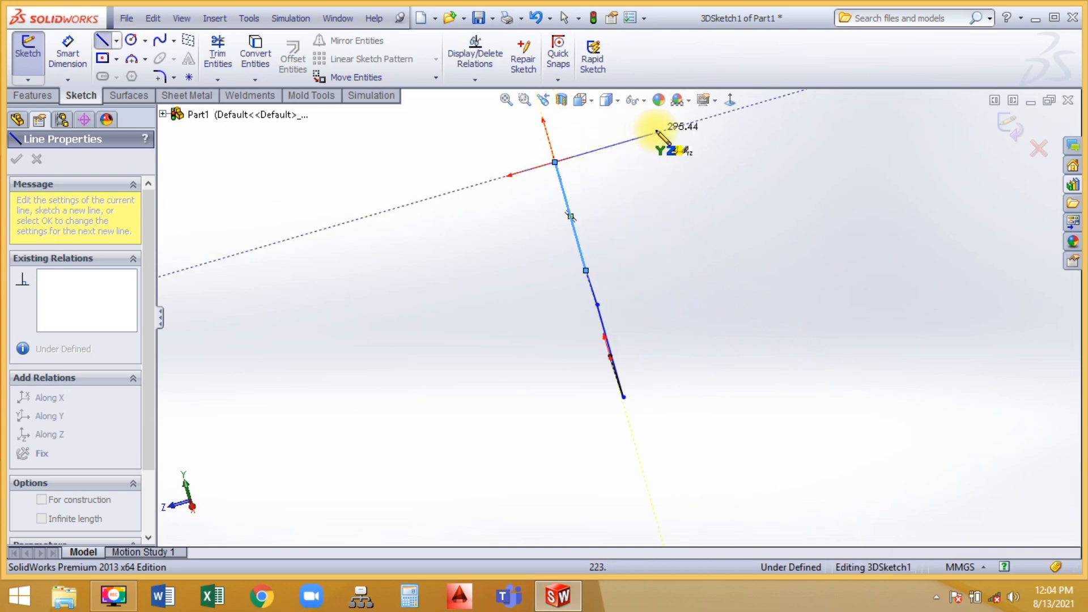
pyautogui.click(661, 132)
pyautogui.click(687, 210)
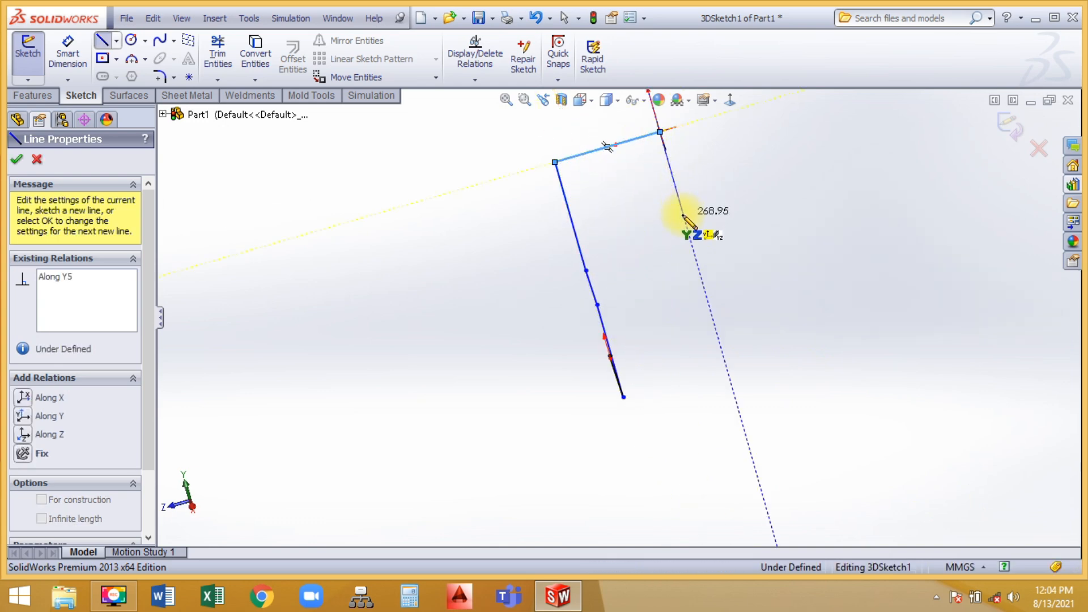
# - Finish the line chain with segments about 304 mm along X, about 323 mm down along Y, and about 311 mm back along X
pyautogui.moveTo(687, 211); pyautogui.dragTo(751, 252, button='middle')
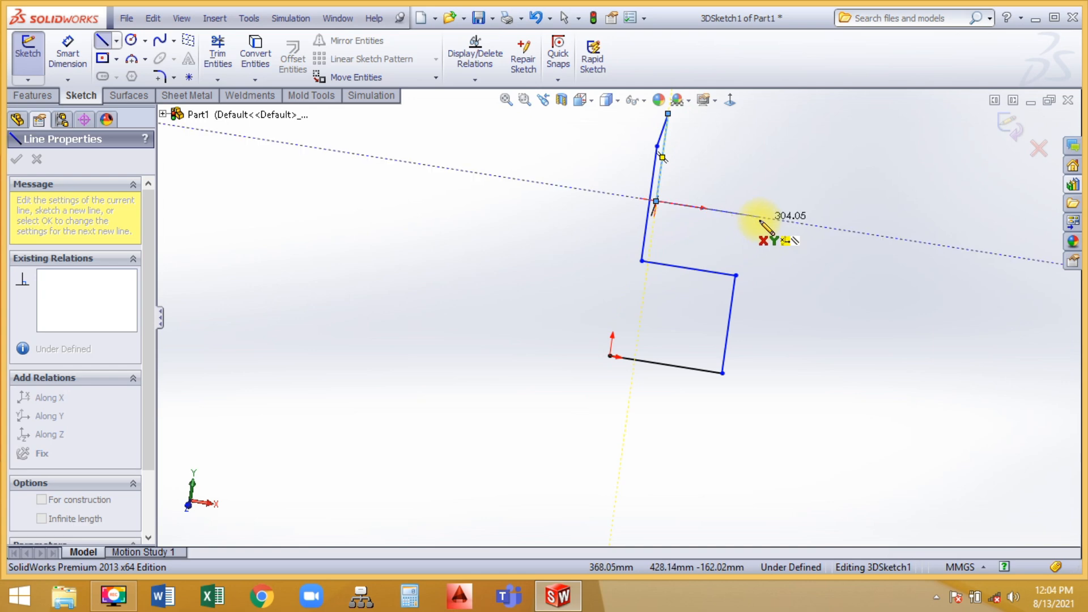
pyautogui.click(745, 321)
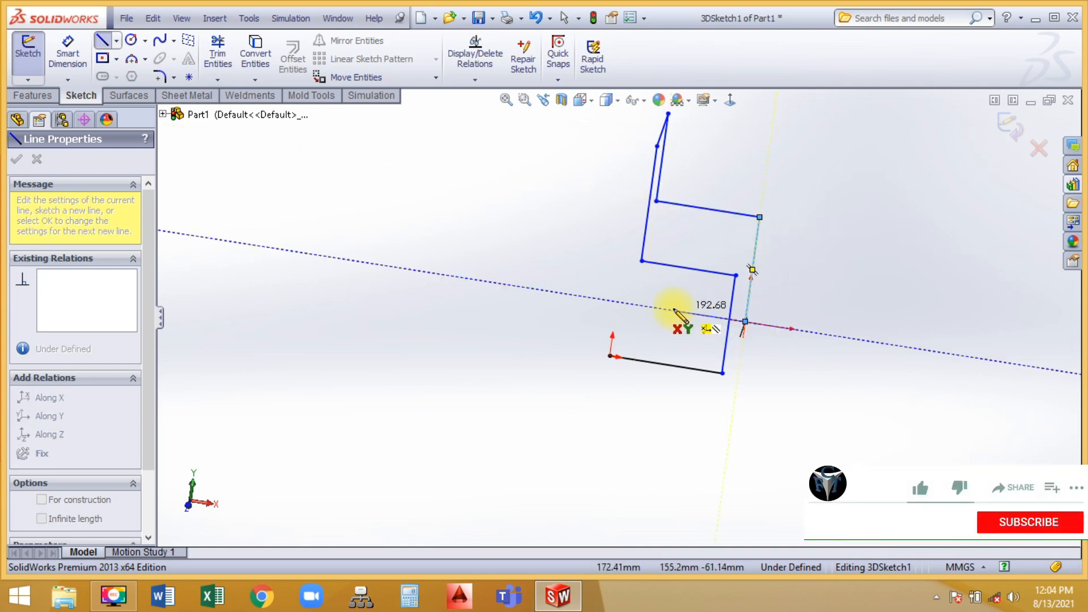
pyautogui.click(639, 305)
pyautogui.rightClick(736, 184)
pyautogui.click(765, 173)
# - Move the second side's upper X segment down close to its counterpart, and its lower X segment down near the base line
pyautogui.moveTo(788, 240)
pyautogui.mouseDown(button='middle')
pyautogui.moveTo(767, 262)
pyautogui.moveTo(692, 255)
pyautogui.moveTo(765, 237)
pyautogui.moveTo(725, 107)
pyautogui.moveTo(742, 189)
pyautogui.moveTo(692, 263)
pyautogui.mouseUp(button='middle')
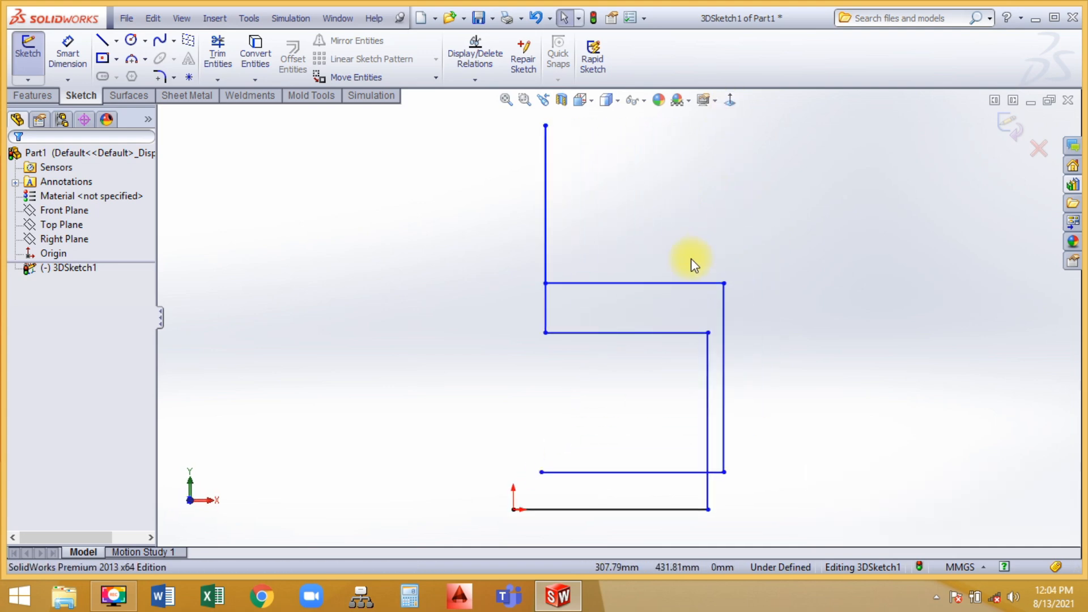
pyautogui.moveTo(655, 282); pyautogui.dragTo(638, 323)
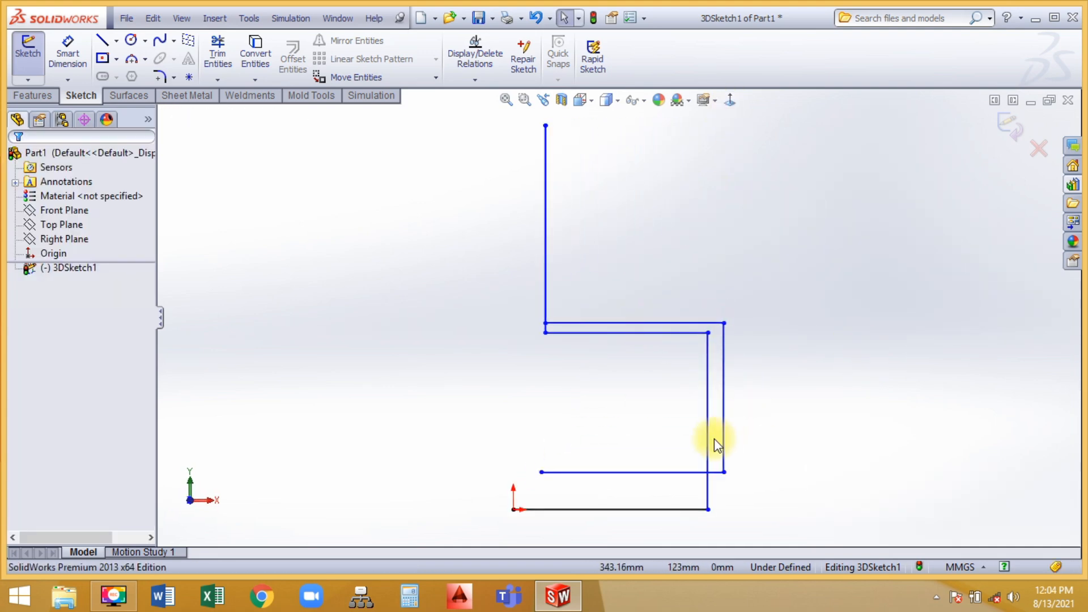
pyautogui.moveTo(661, 473); pyautogui.dragTo(606, 495)
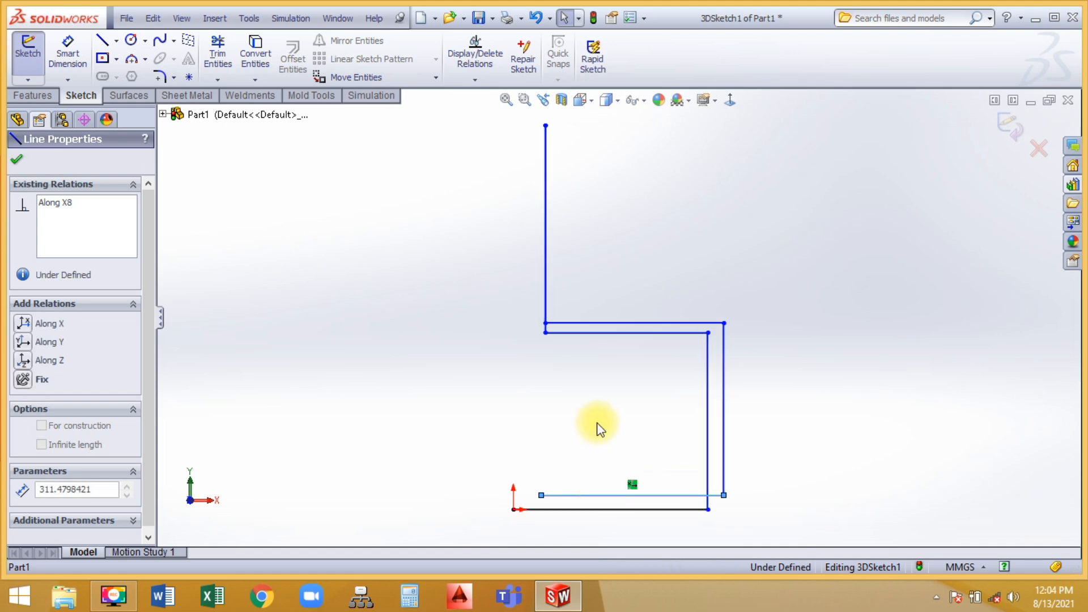
pyautogui.click(700, 402)
pyautogui.moveTo(700, 403); pyautogui.dragTo(699, 402)
pyautogui.click(778, 405)
# - Dimension the length of the line that starts at the origin
pyautogui.moveTo(674, 294); pyautogui.dragTo(580, 356, button='middle')
pyautogui.scroll(2, 361, 194)
pyautogui.click(68, 51)
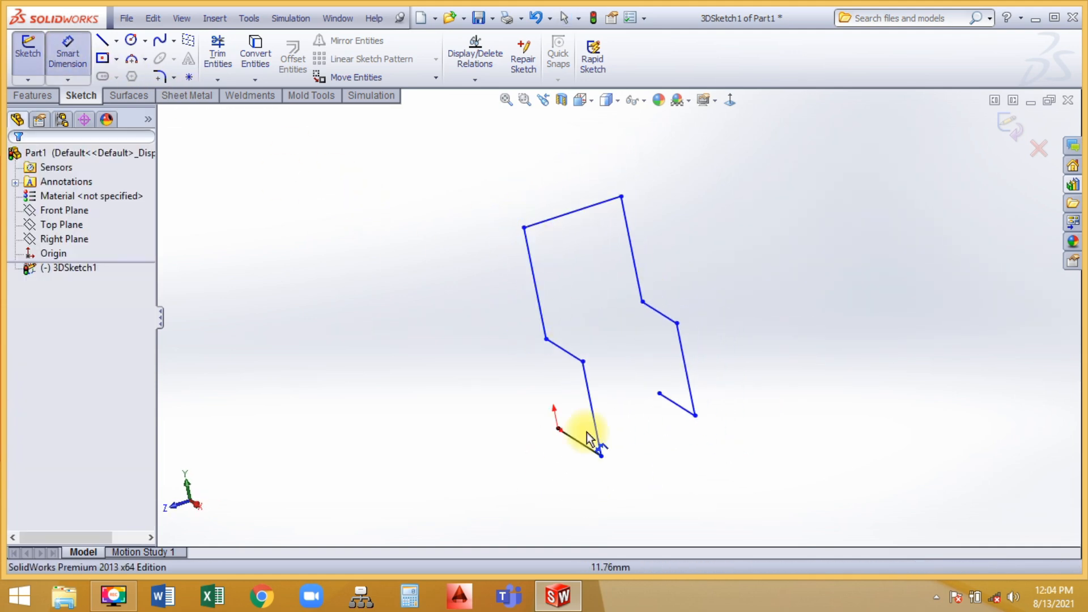
pyautogui.click(582, 448)
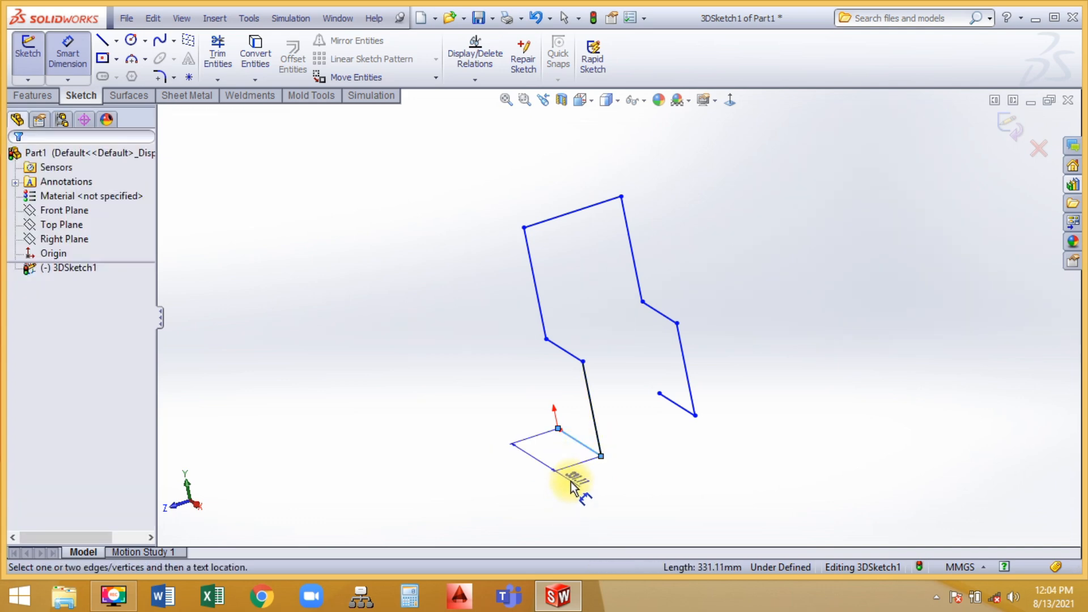
pyautogui.click(578, 482)
pyautogui.click(512, 516)
pyautogui.moveTo(516, 376); pyautogui.dragTo(540, 373, button='middle')
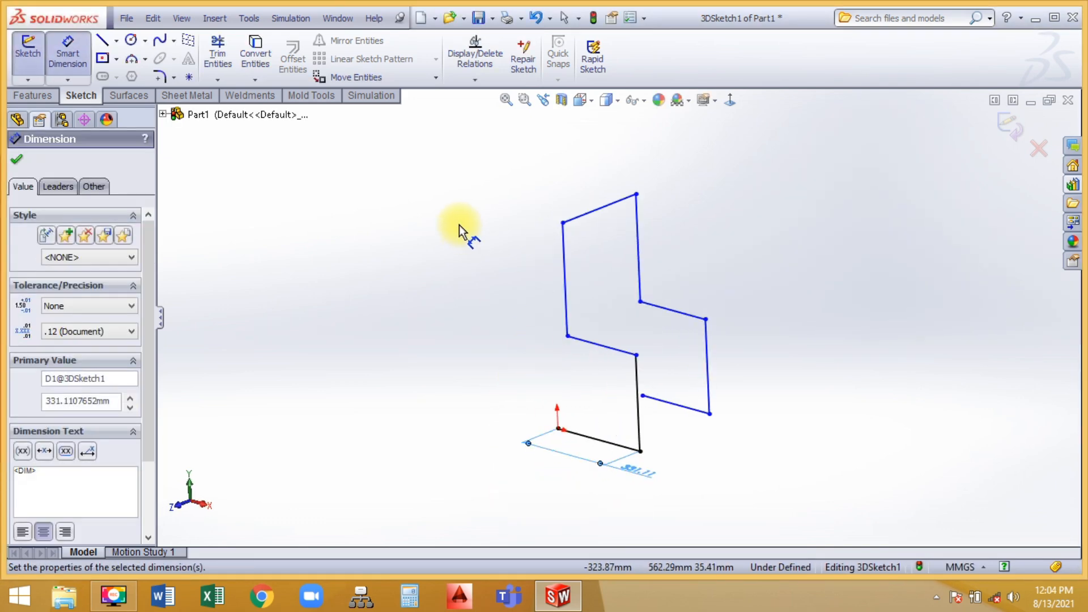
pyautogui.rightClick(459, 224)
pyautogui.click(488, 235)
# - Fillet all corners of the 3D line path with a 50 mm radius and exit the 3D sketch
pyautogui.click(159, 77)
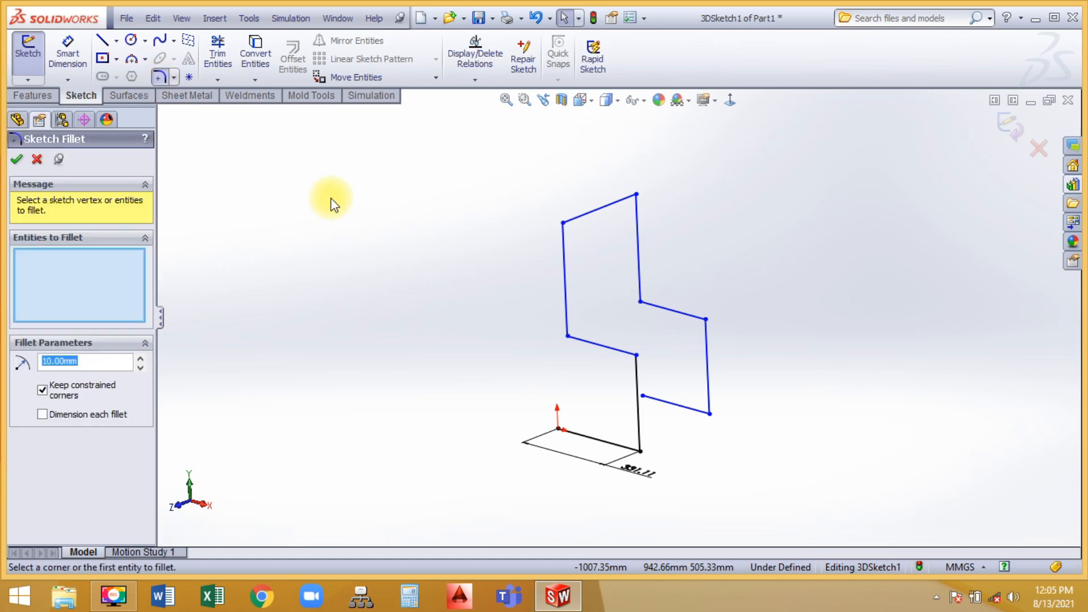
pyautogui.moveTo(487, 137); pyautogui.dragTo(772, 498)
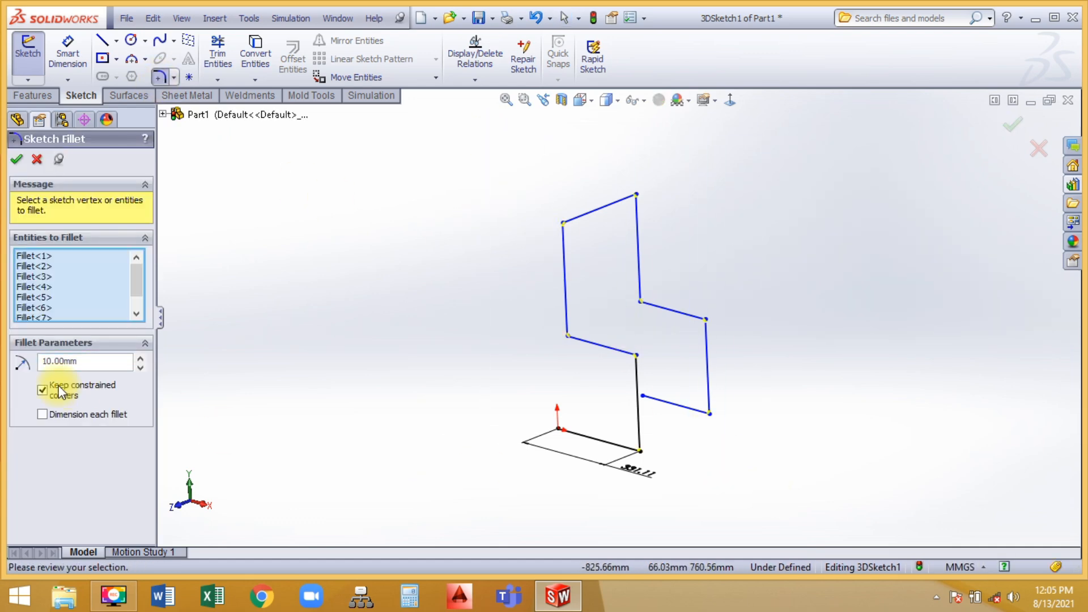
pyautogui.click(136, 359)
pyautogui.click(137, 359)
pyautogui.click(136, 359)
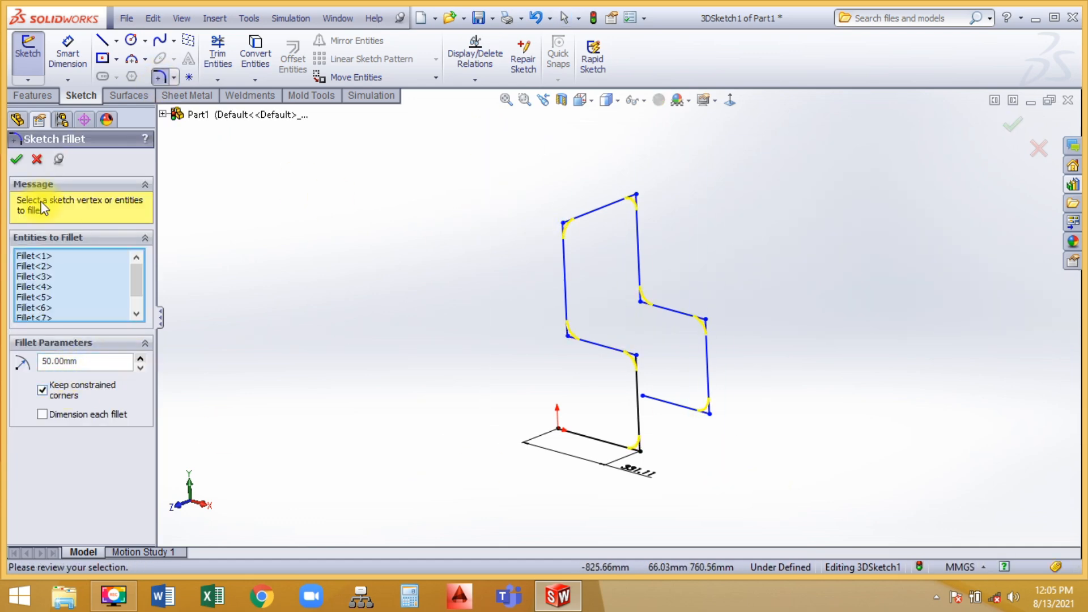
pyautogui.click(20, 162)
pyautogui.click(35, 162)
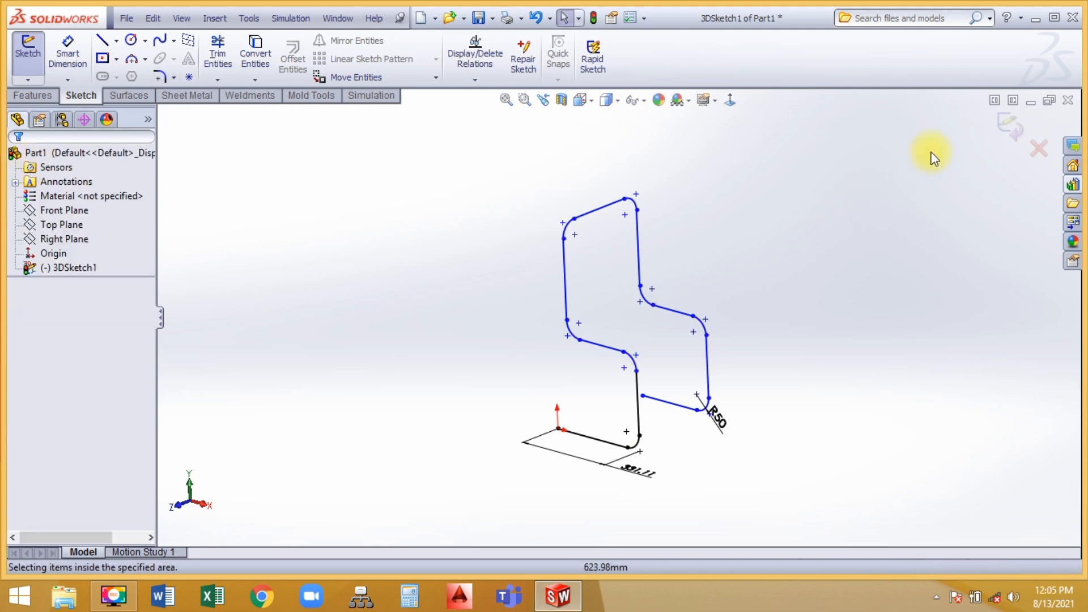
pyautogui.click(1014, 130)
pyautogui.moveTo(841, 234)
pyautogui.mouseDown(button='middle')
pyautogui.moveTo(833, 308)
pyautogui.moveTo(508, 340)
pyautogui.moveTo(445, 320)
pyautogui.moveTo(485, 338)
pyautogui.mouseUp(button='middle')
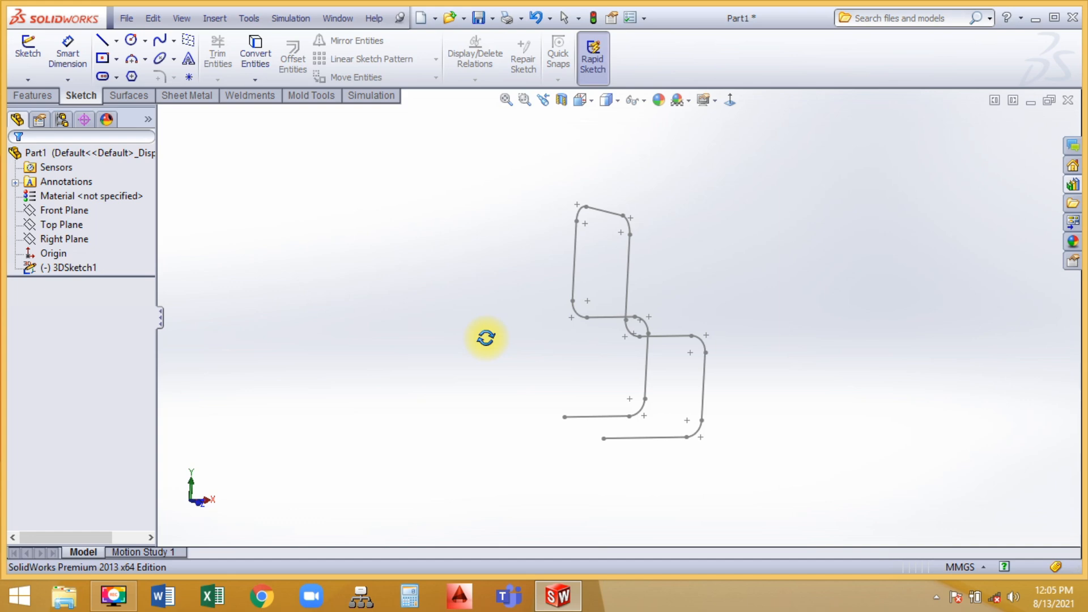
# - Sketch a circle with a radius of about 23 mm at the origin on the Right Plane and exit the sketch
pyautogui.click(53, 100)
pyautogui.click(73, 238)
pyautogui.click(91, 219)
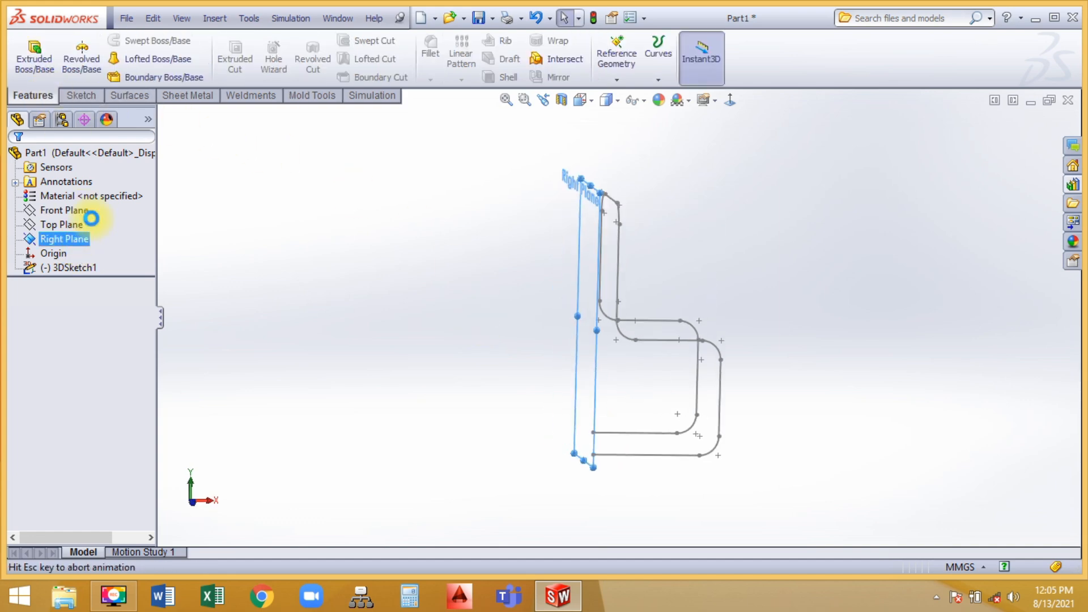
pyautogui.moveTo(378, 272); pyautogui.dragTo(422, 311, button='right')
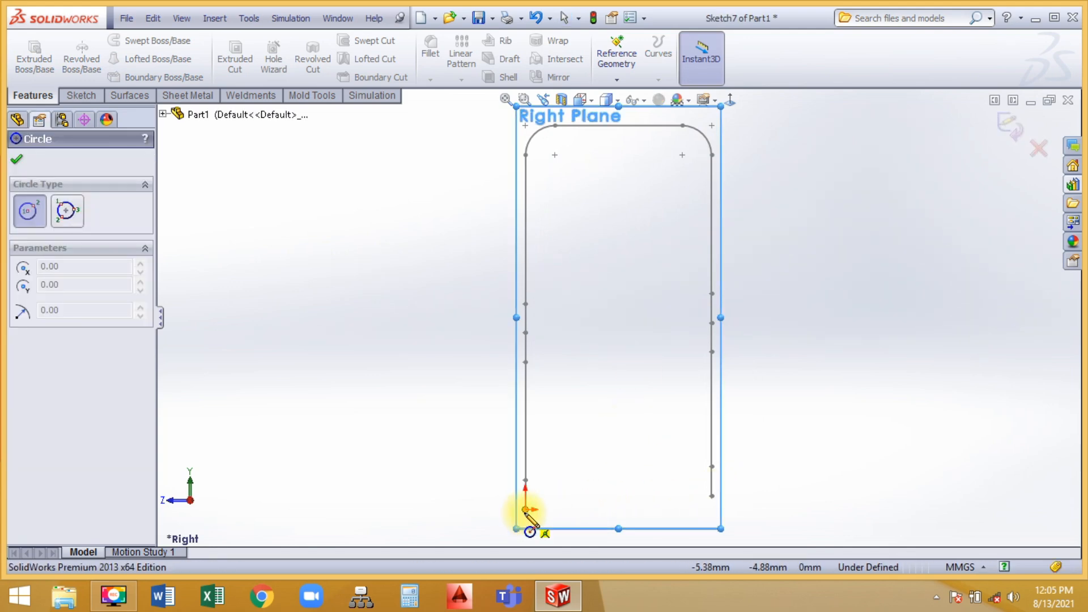
pyautogui.moveTo(525, 509); pyautogui.dragTo(540, 512)
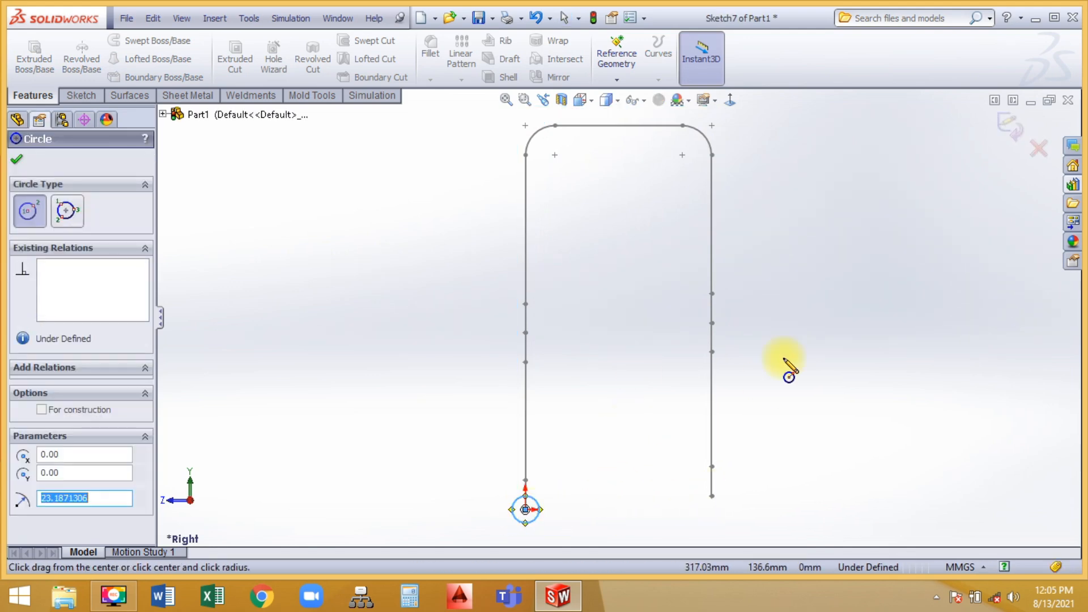
pyautogui.click(997, 142)
# - Sweep the circle along the 3D sketch path as a one-direction thin feature with a 3 mm wall
pyautogui.moveTo(646, 260); pyautogui.dragTo(552, 285, button='middle')
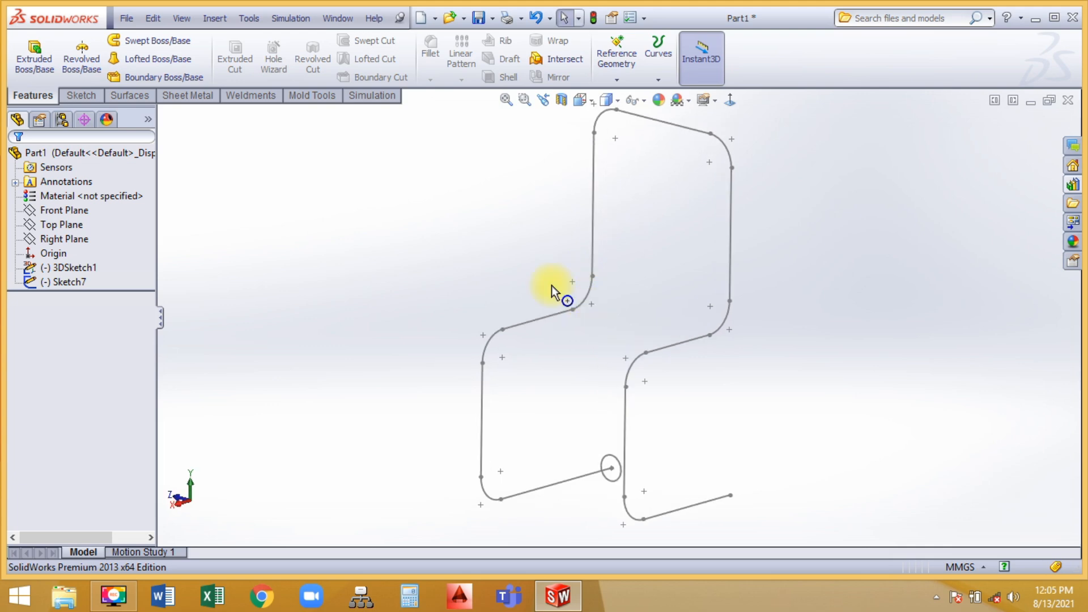
pyautogui.click(148, 40)
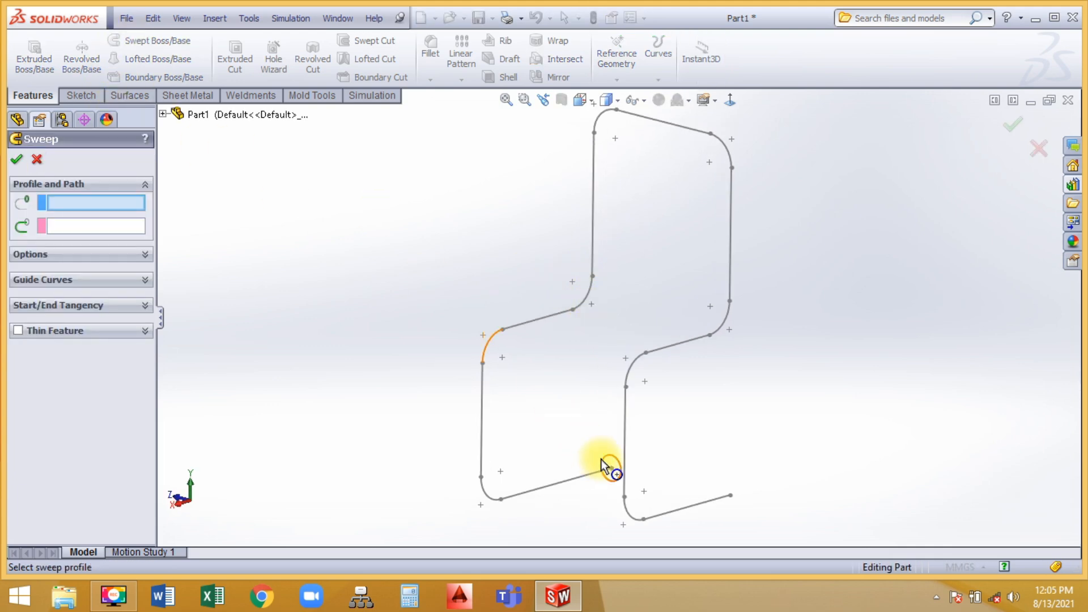
pyautogui.click(606, 468)
pyautogui.click(574, 477)
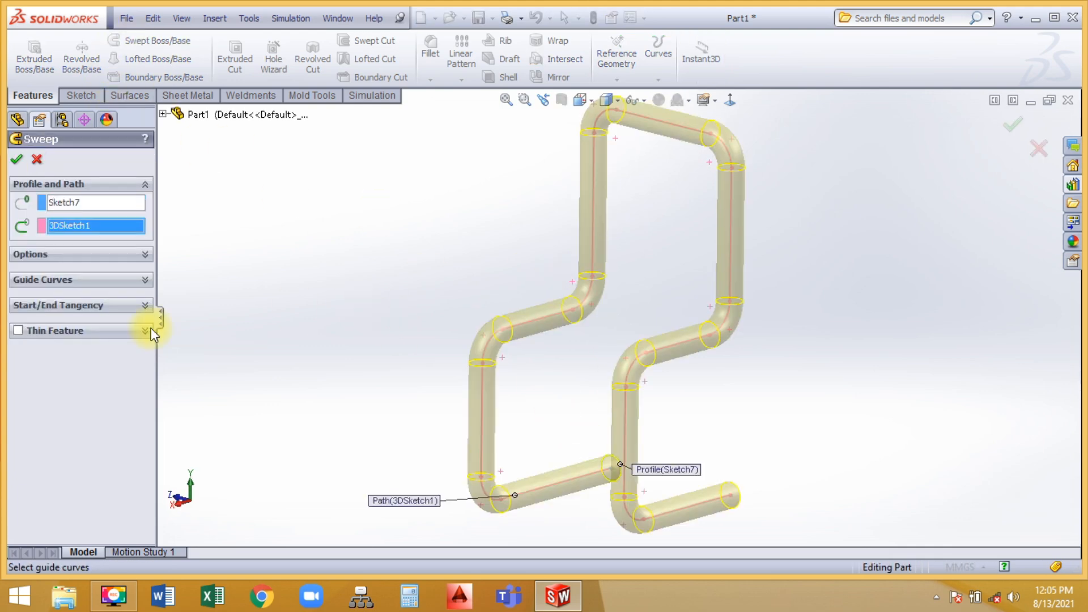
pyautogui.click(17, 331)
pyautogui.click(92, 374)
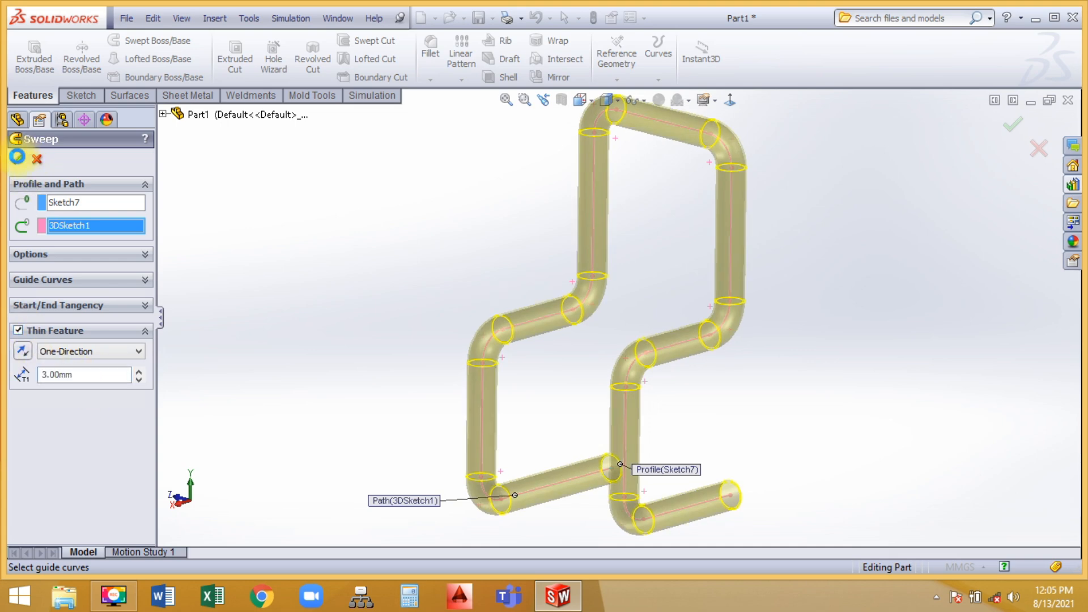
pyautogui.click(17, 156)
pyautogui.moveTo(641, 226); pyautogui.dragTo(427, 292, button='middle')
pyautogui.scroll(-2, 754, 377)
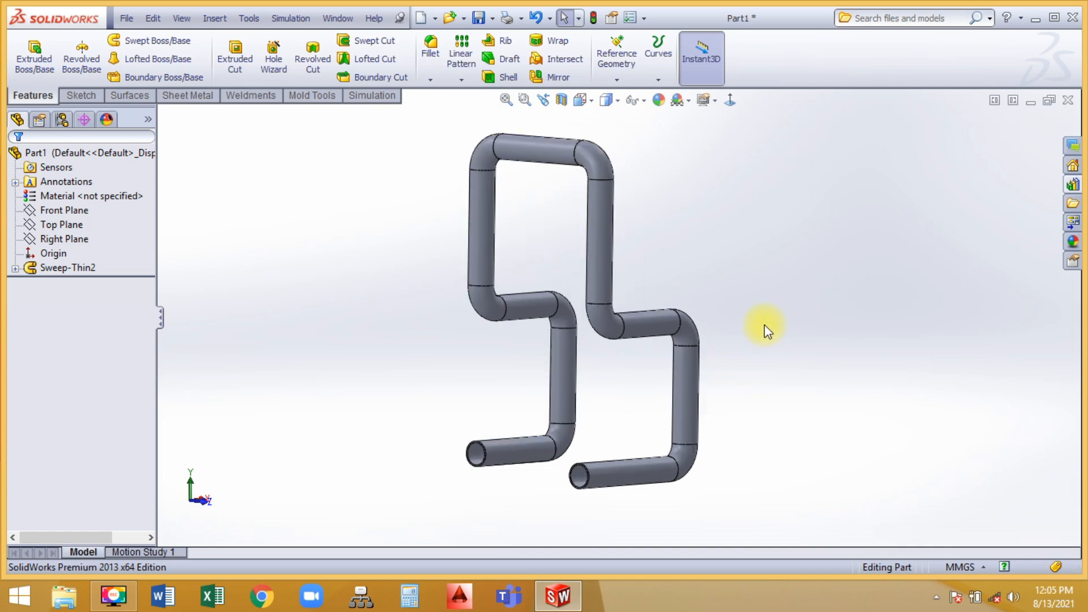
# - Undo the swept pipe, its circle sketch and the whole 3D sketch to leave an empty part
pyautogui.click(656, 79)
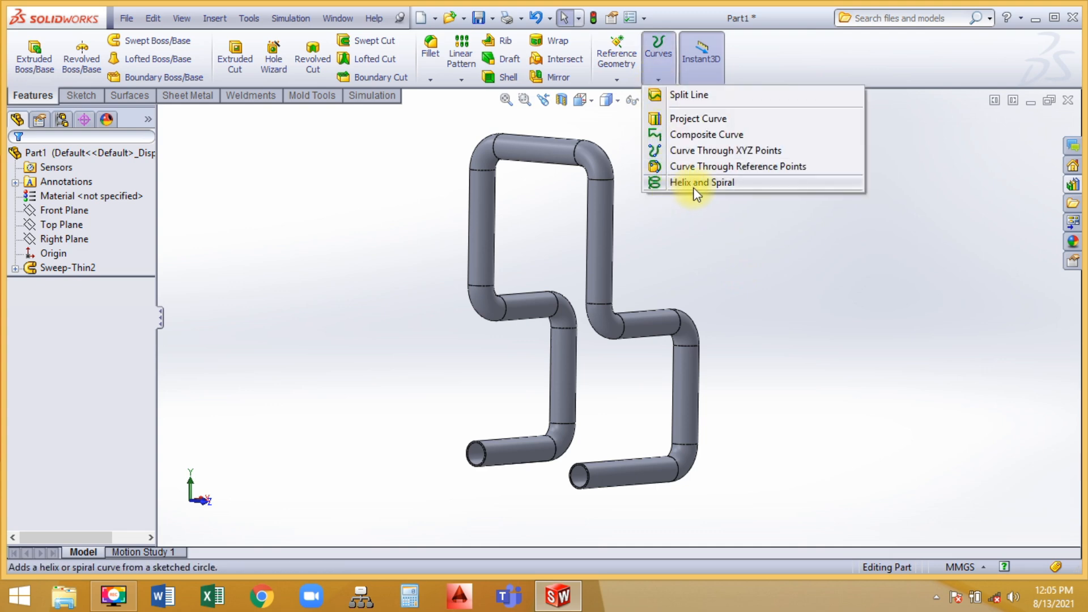
pyautogui.click(717, 183)
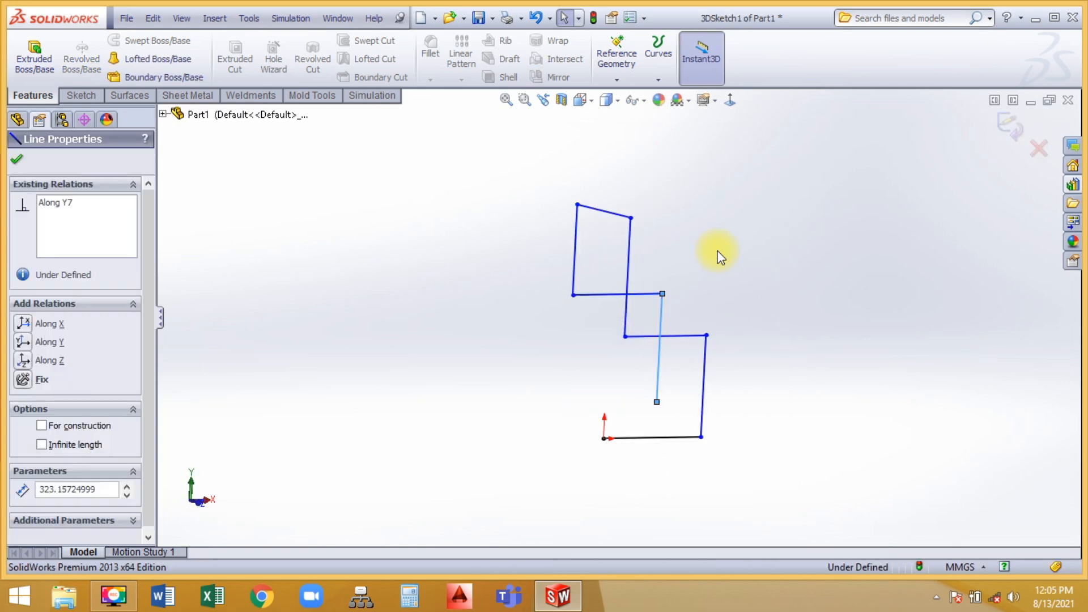
pyautogui.hotkey('ctrl', 'z')
pyautogui.hotkey('ctrl', 'z')
pyautogui.hotkey('ctrl', 'z')
pyautogui.hotkey('ctrl', 'z')
pyautogui.hotkey('ctrl', 'z')
pyautogui.hotkey('ctrl', 'z')
pyautogui.hotkey('ctrl', 'z')
pyautogui.hotkey('ctrl', 'z')
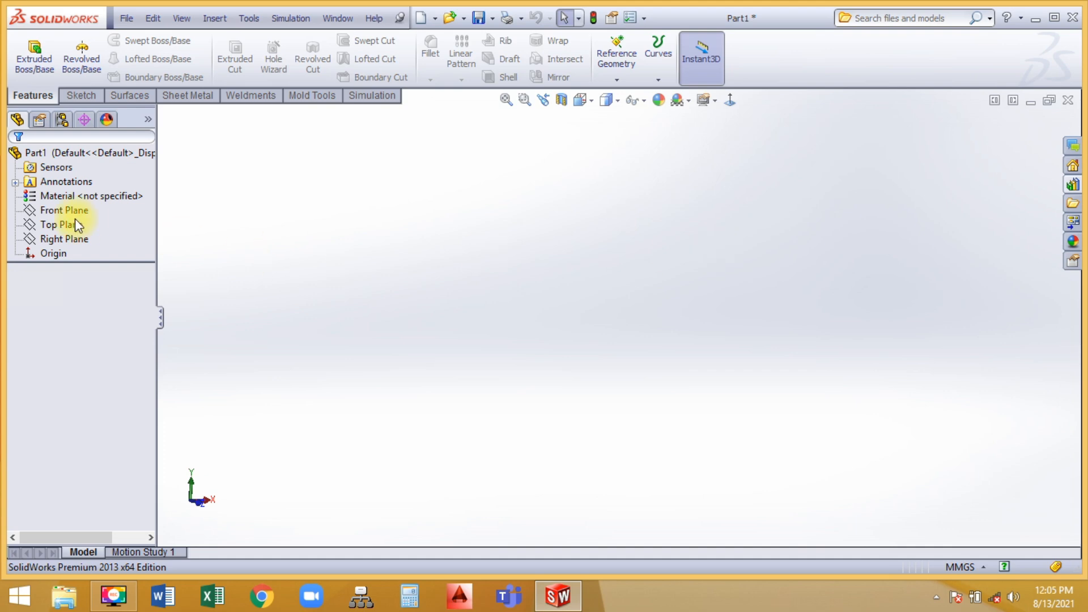
# - Sketch a circle about 58 mm in diameter centred on the origin on the Front Plane
pyautogui.click(60, 213)
pyautogui.click(67, 196)
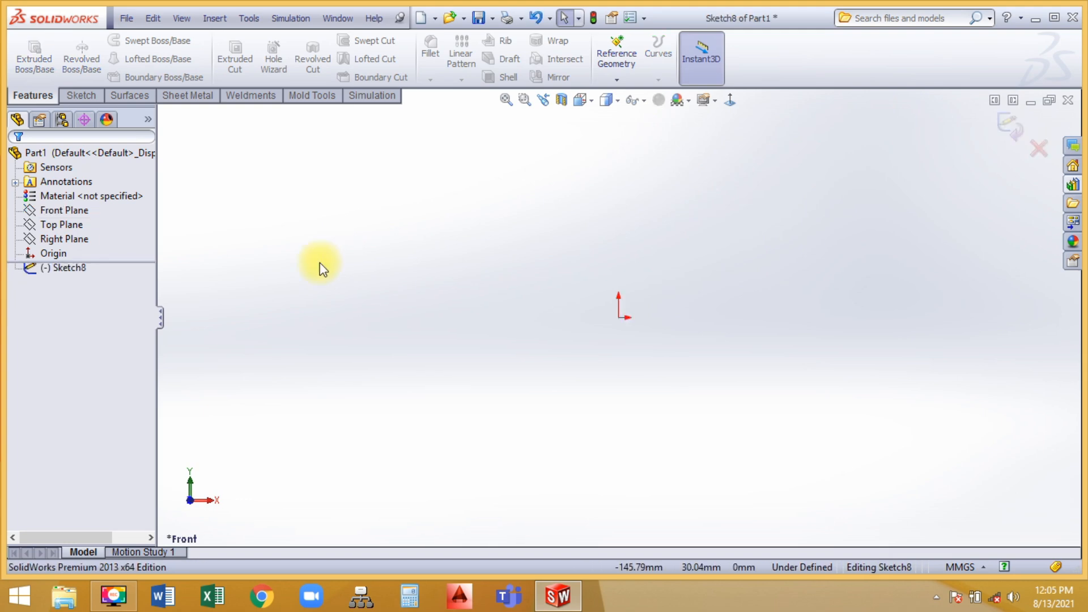
pyautogui.press('c')
pyautogui.click(619, 317)
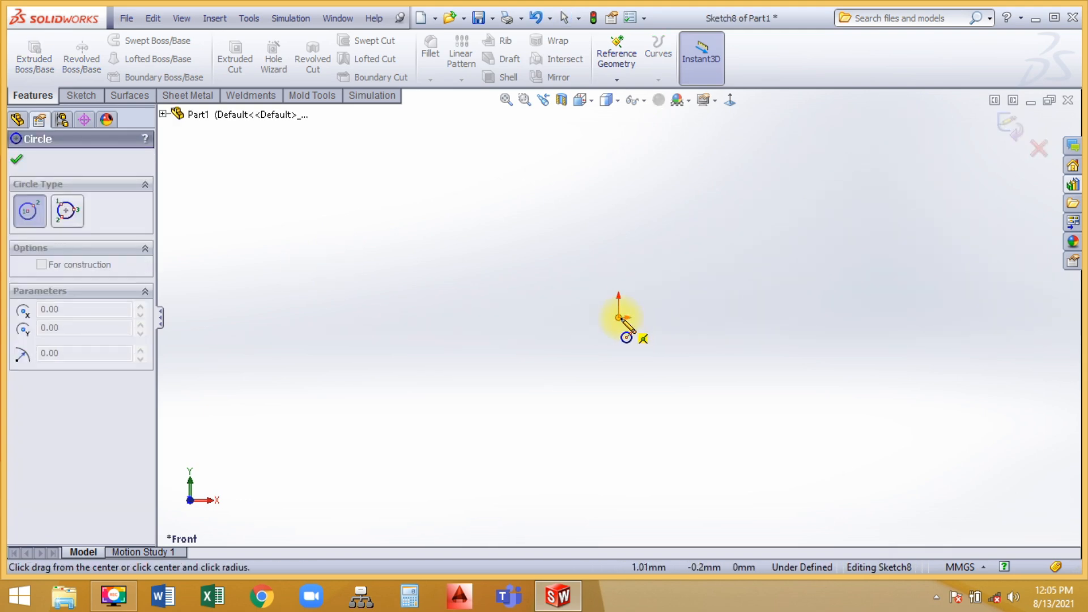
pyautogui.click(675, 333)
# - Set the circle's diameter to 100 mm, place the dimension clear of the circle, and exit the sketch
pyautogui.press('d')
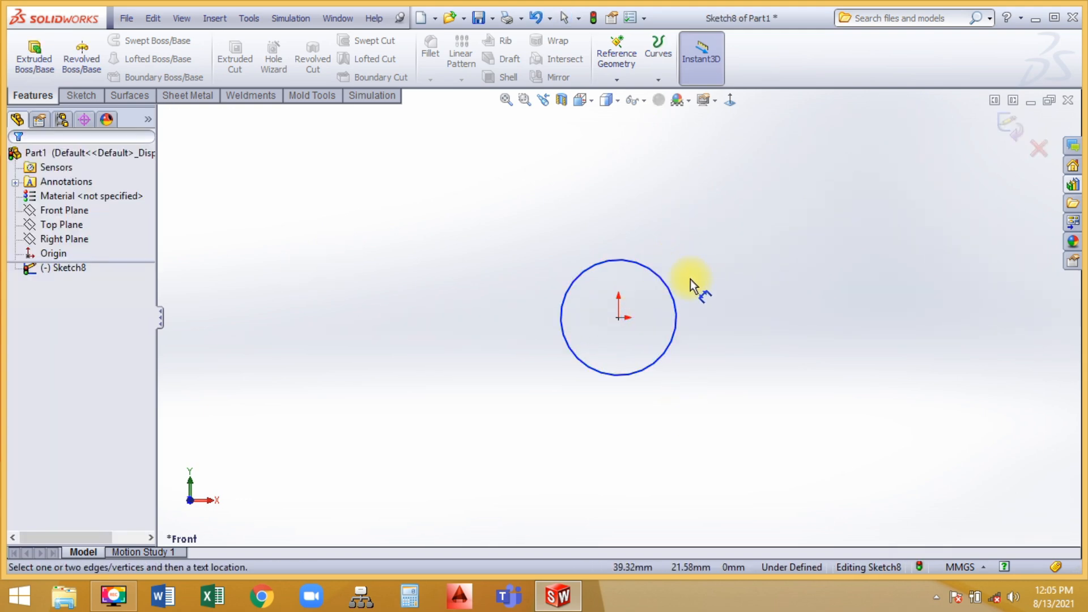
pyautogui.click(680, 286)
pyautogui.click(711, 282)
pyautogui.write('10')
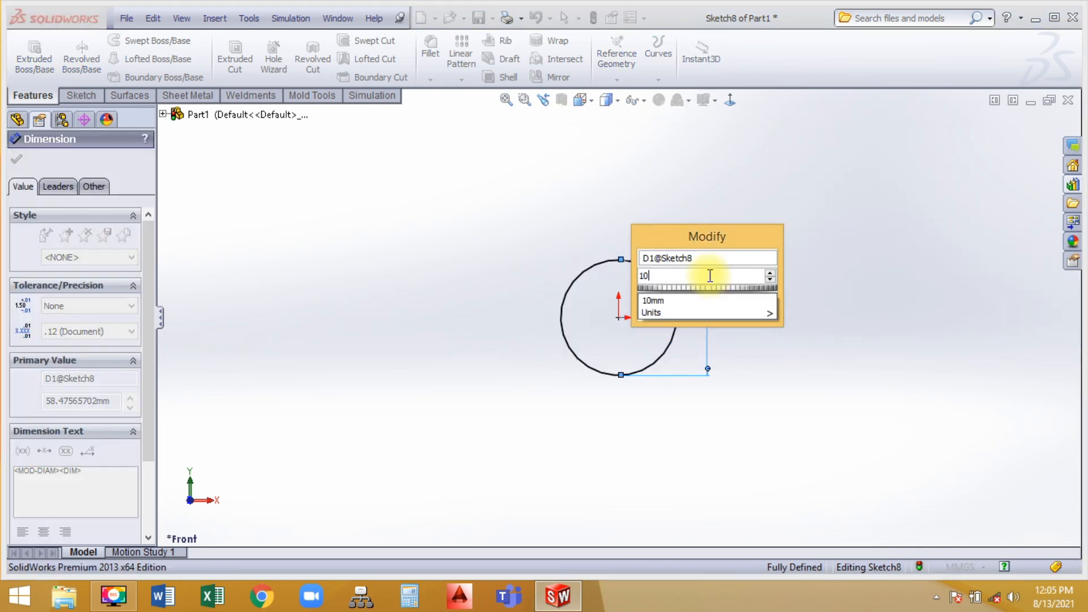
pyautogui.write('0')
pyautogui.press('Return')
pyautogui.rightClick(776, 165)
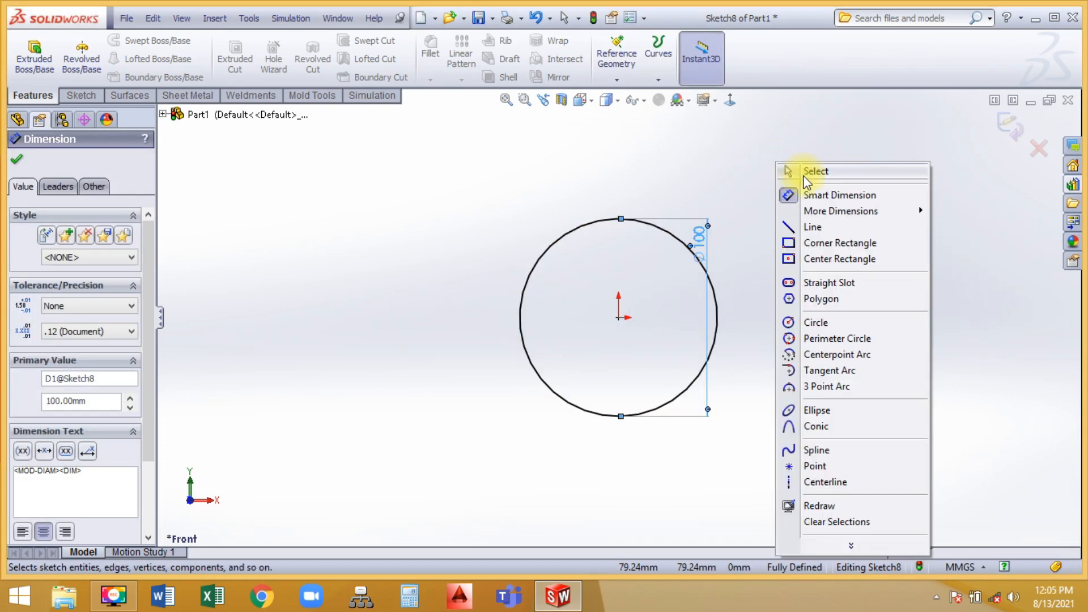
pyautogui.click(807, 172)
pyautogui.moveTo(696, 237); pyautogui.dragTo(765, 287)
pyautogui.click(867, 323)
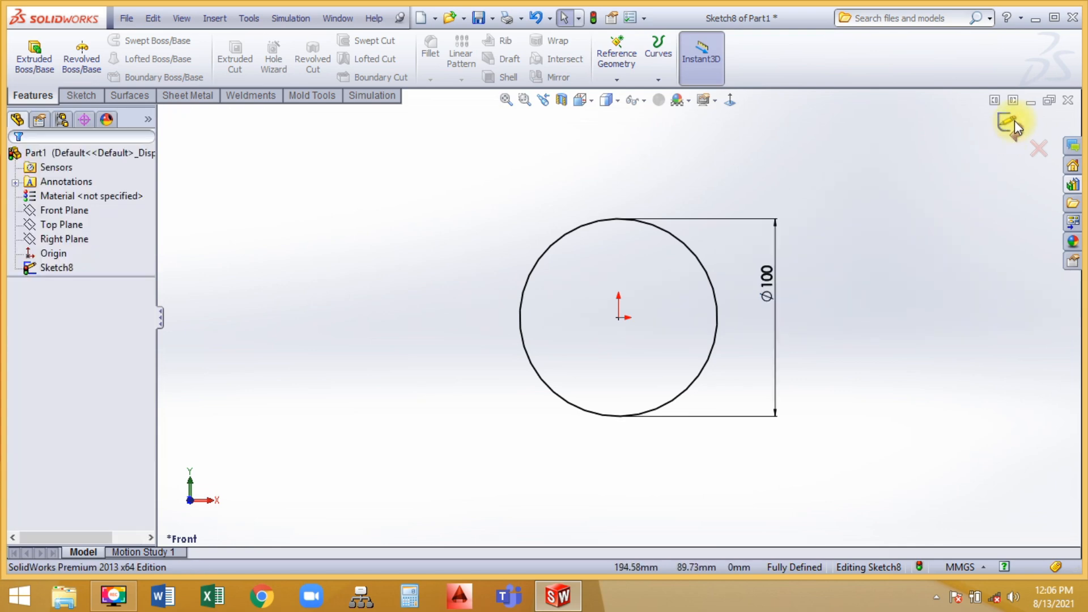
pyautogui.click(1013, 124)
# - Start a helix from the 100 mm circle and place its start and end callouts clear of the curve
pyautogui.click(658, 80)
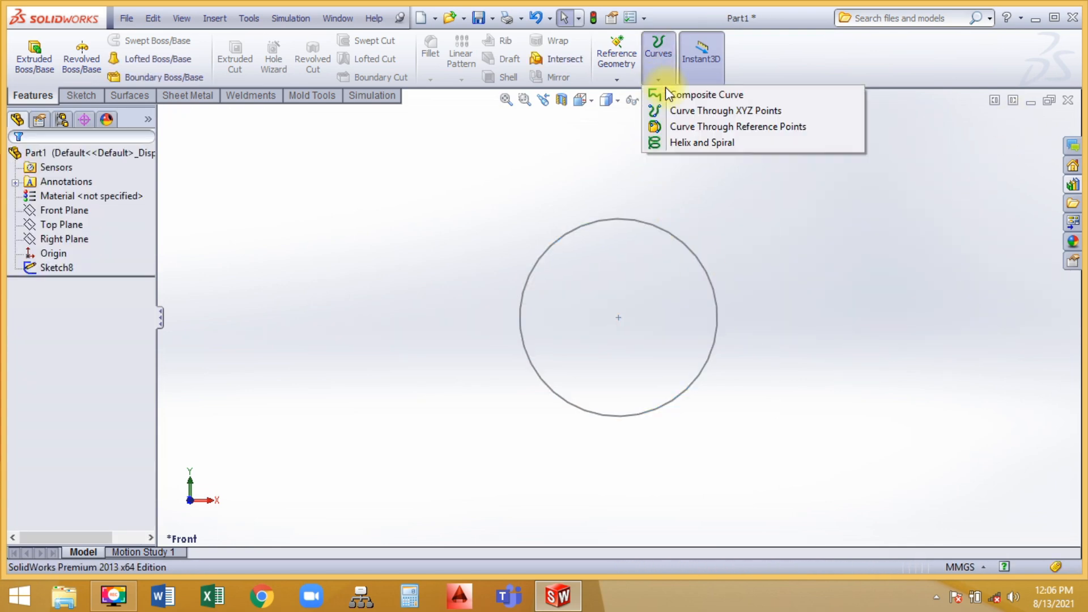
pyautogui.click(674, 144)
pyautogui.moveTo(738, 384); pyautogui.dragTo(658, 308, button='middle')
pyautogui.click(719, 315)
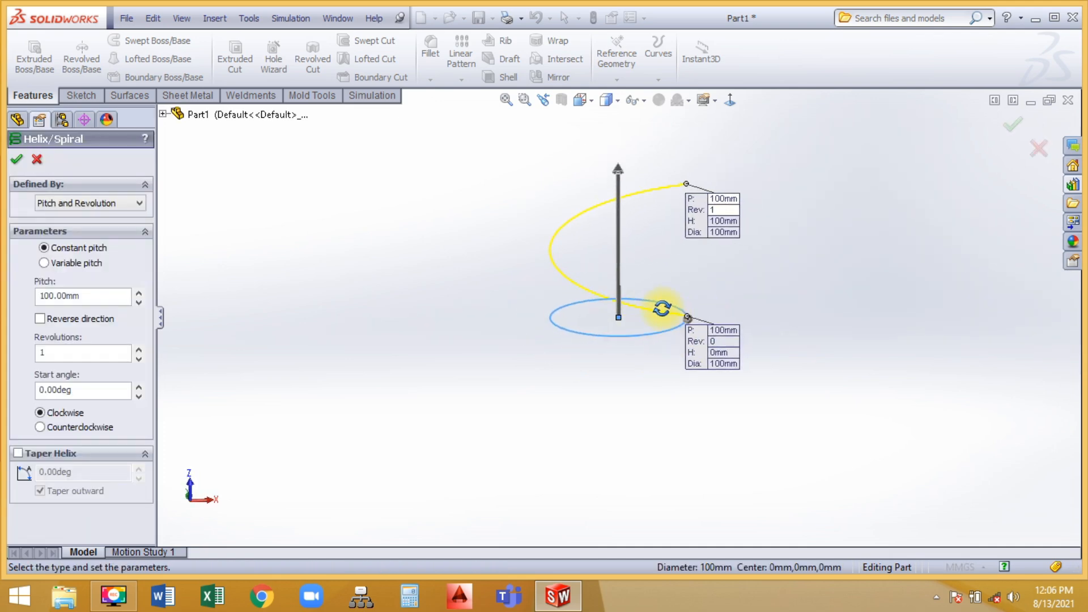
pyautogui.moveTo(691, 224); pyautogui.dragTo(812, 225)
pyautogui.moveTo(699, 340); pyautogui.dragTo(833, 328)
pyautogui.scroll(-2, 708, 170)
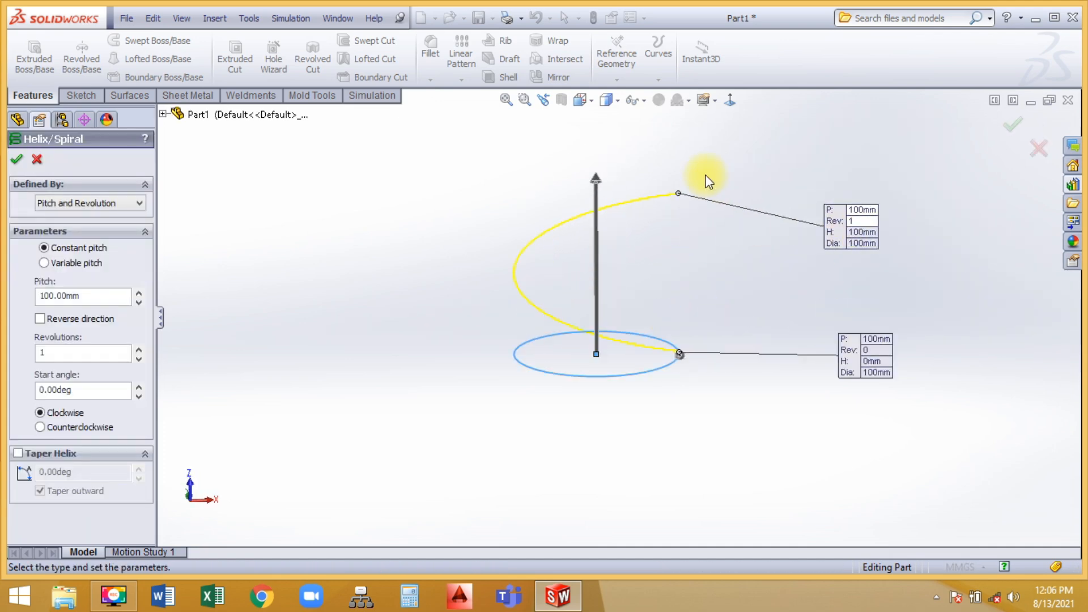
pyautogui.moveTo(704, 178); pyautogui.dragTo(683, 258, button='middle')
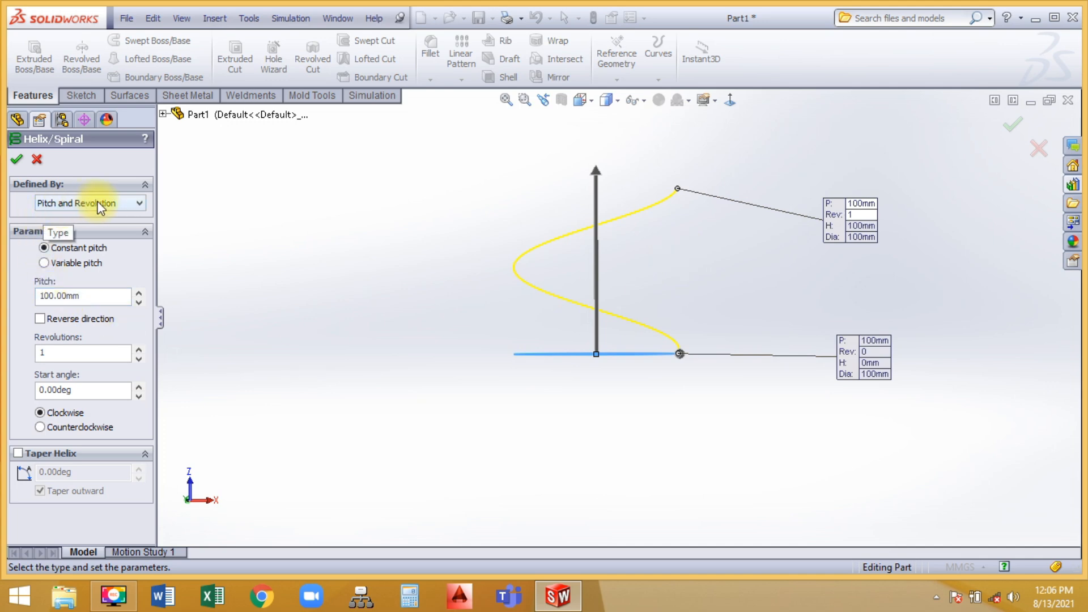
# - Set the helix pitch to 50 mm and the number of revolutions to 4
pyautogui.doubleClick(56, 297)
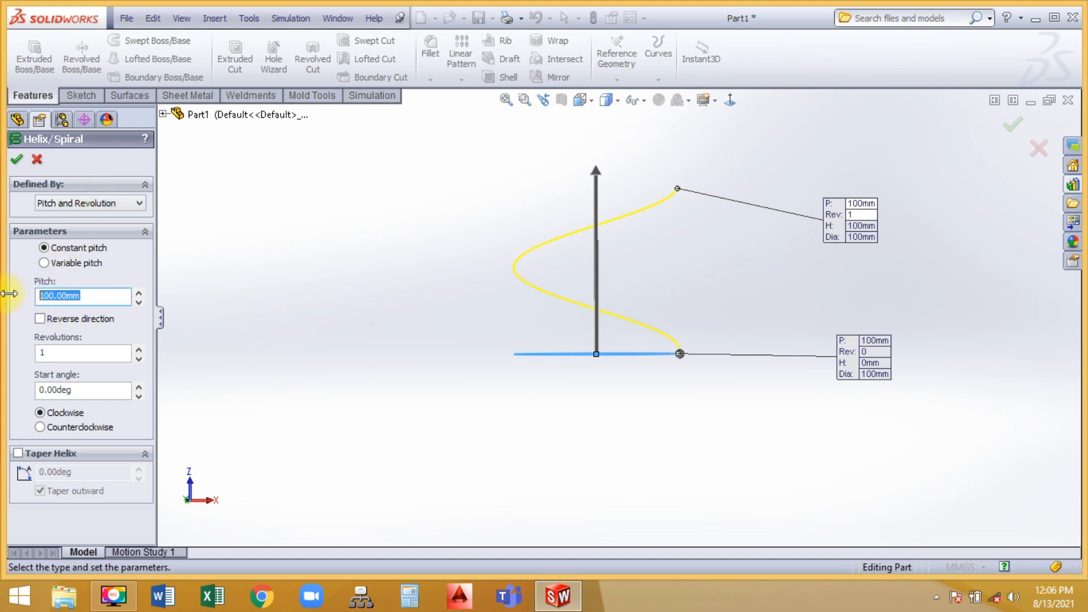
pyautogui.write('50')
pyautogui.press('Return')
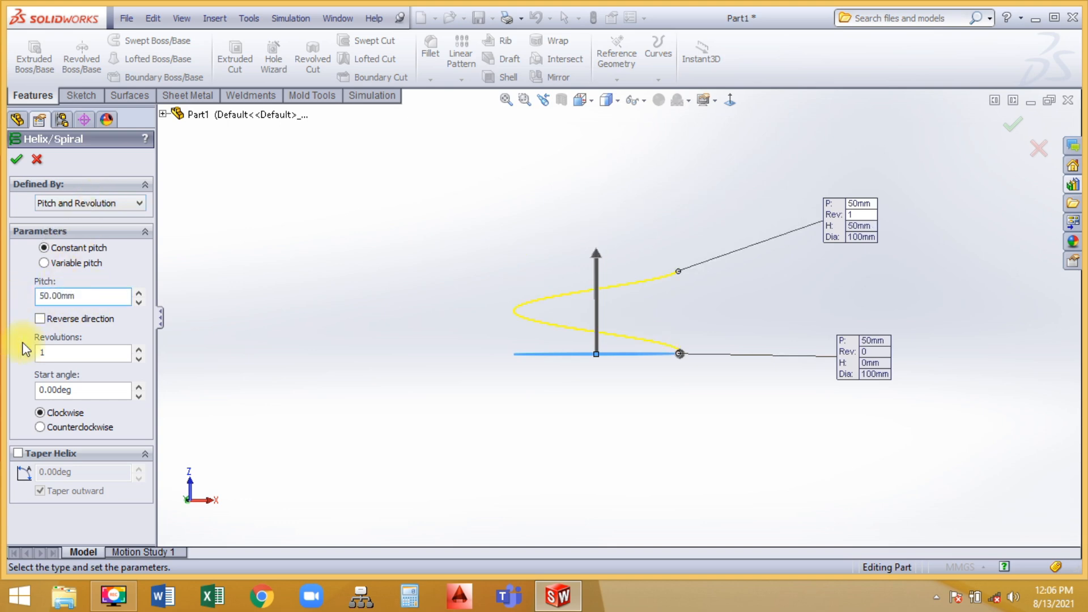
pyautogui.click(53, 350)
pyautogui.press('BackSpace')
pyautogui.write('4')
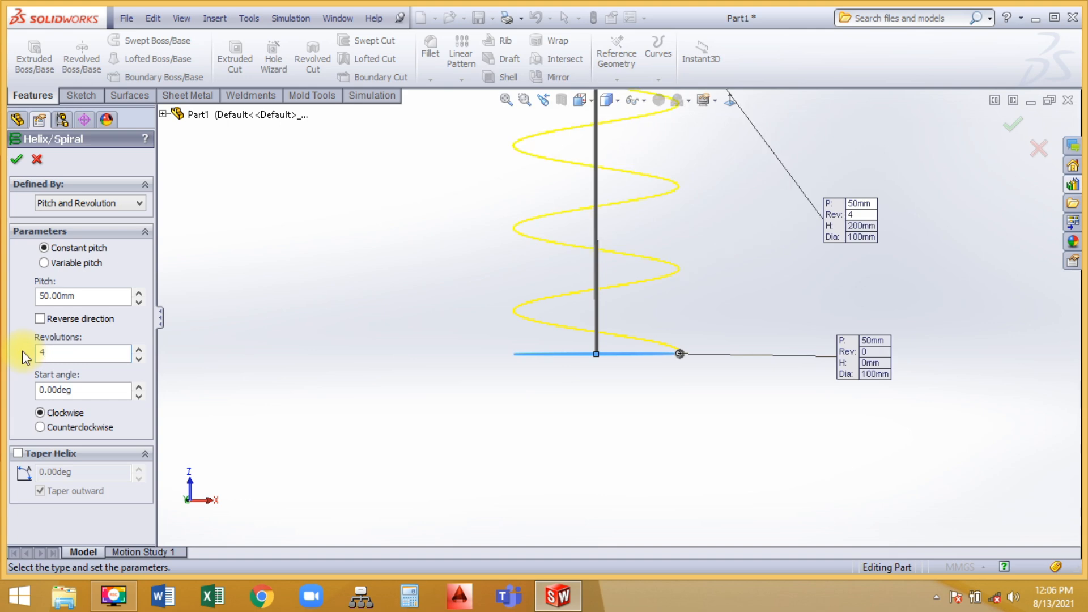
pyautogui.scroll(3, 419, 319)
pyautogui.scroll(-2, 681, 180)
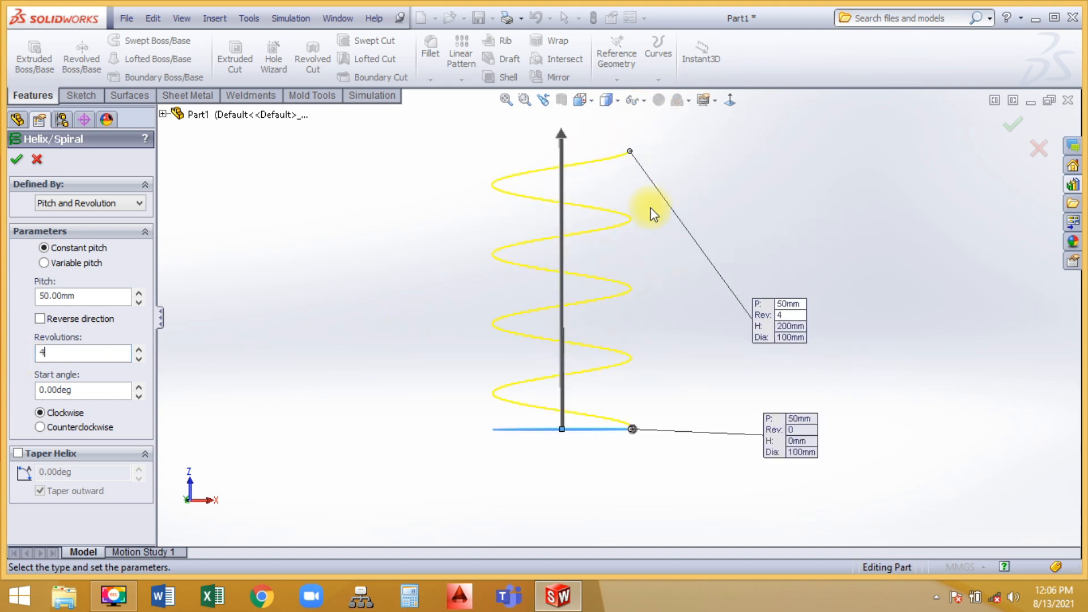
# - Try the reverse direction on the helix and restore its original direction
pyautogui.click(40, 318)
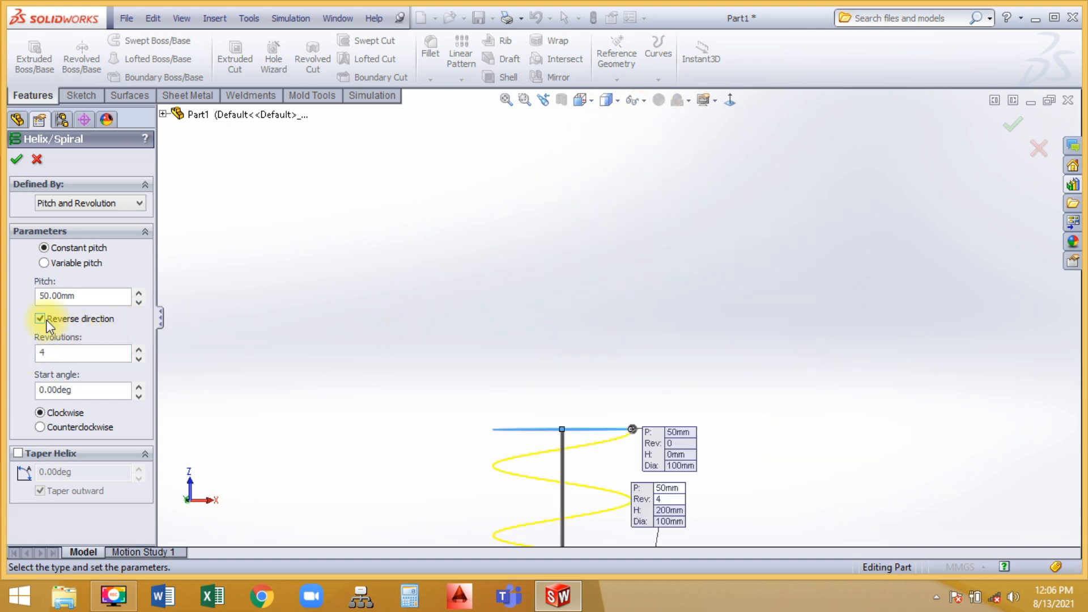
pyautogui.click(40, 319)
pyautogui.moveTo(97, 390); pyautogui.dragTo(36, 390)
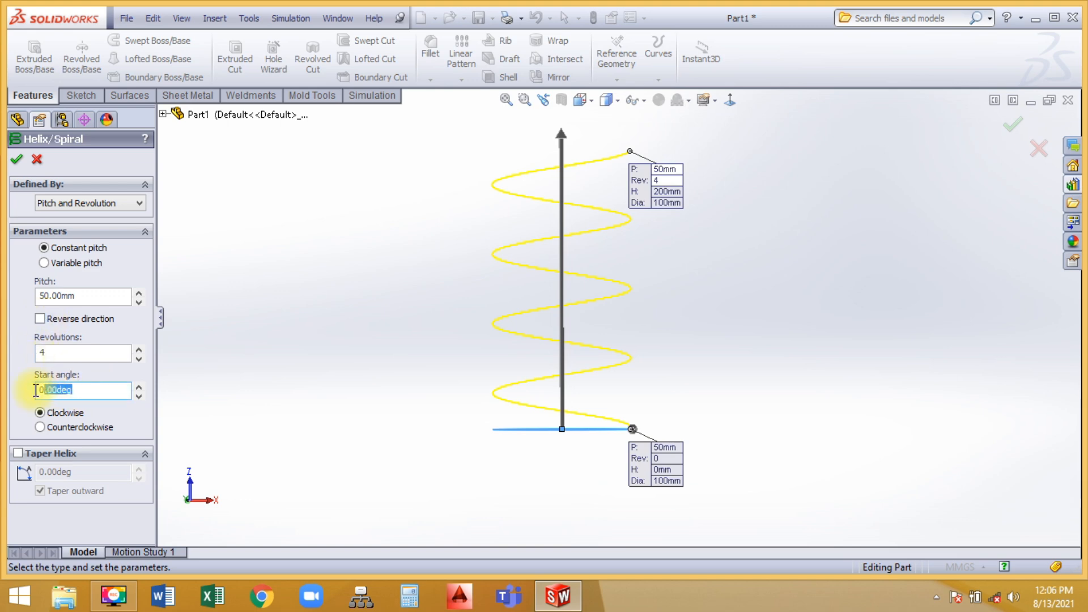
pyautogui.click(41, 425)
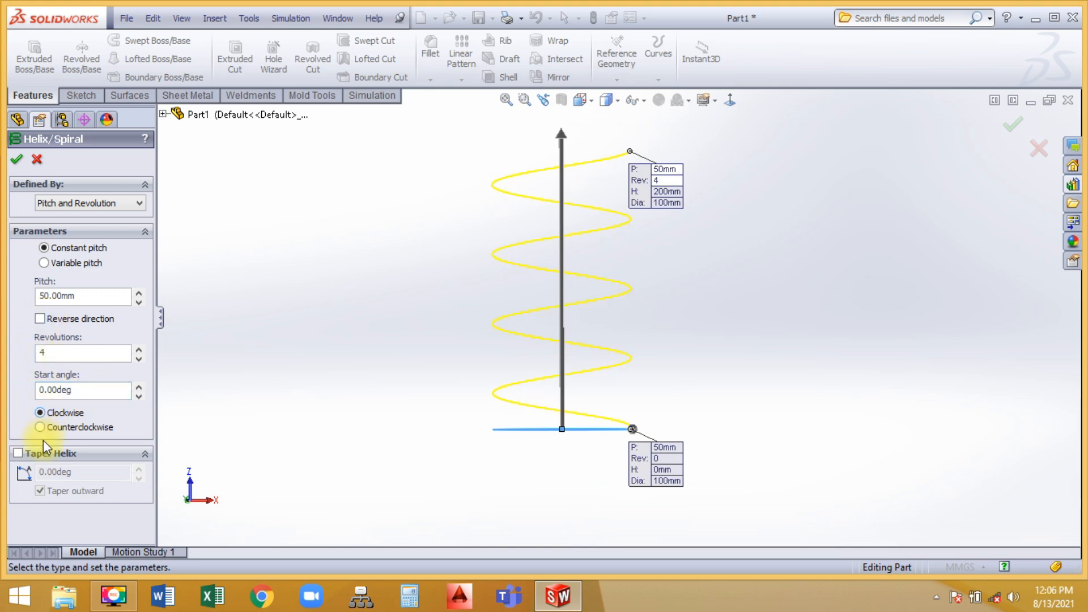
# - Try a 32° taper on the helix, outward and inward, and turn the taper off again
pyautogui.click(18, 453)
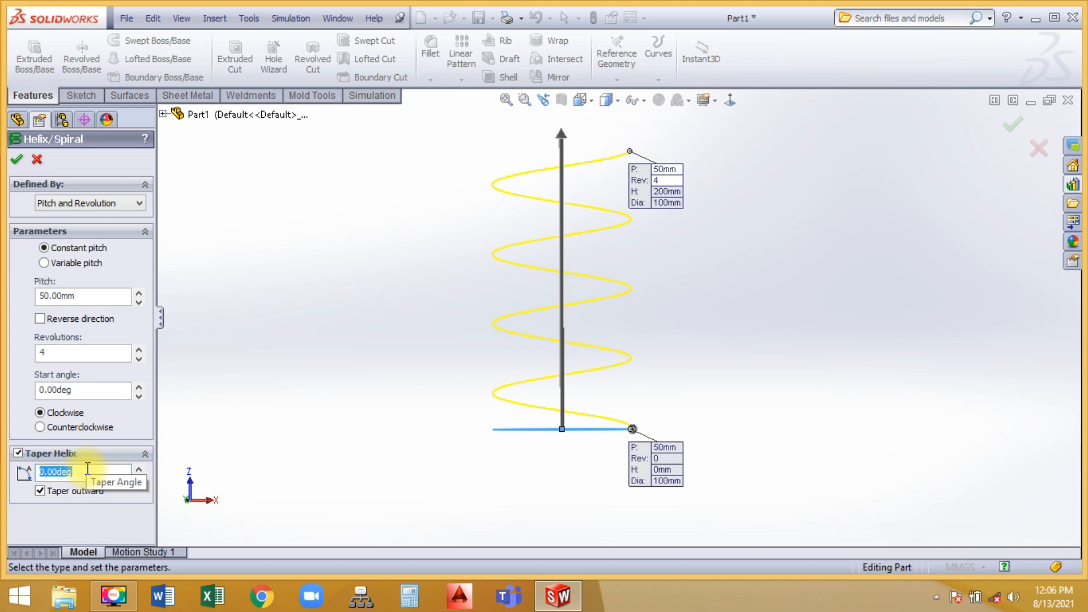
pyautogui.write('32')
pyautogui.press('Return')
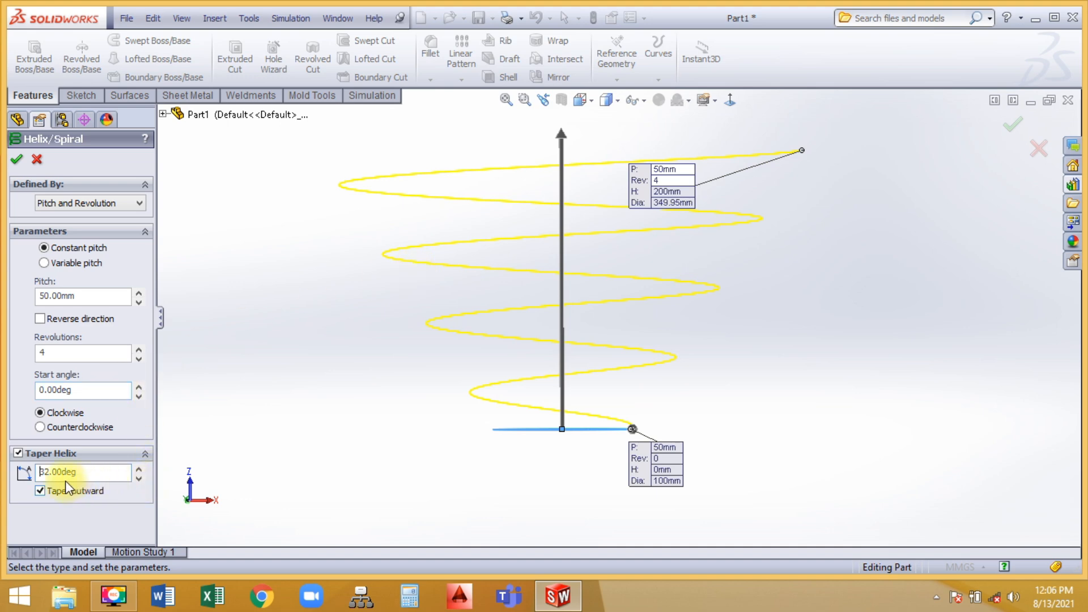
pyautogui.click(39, 491)
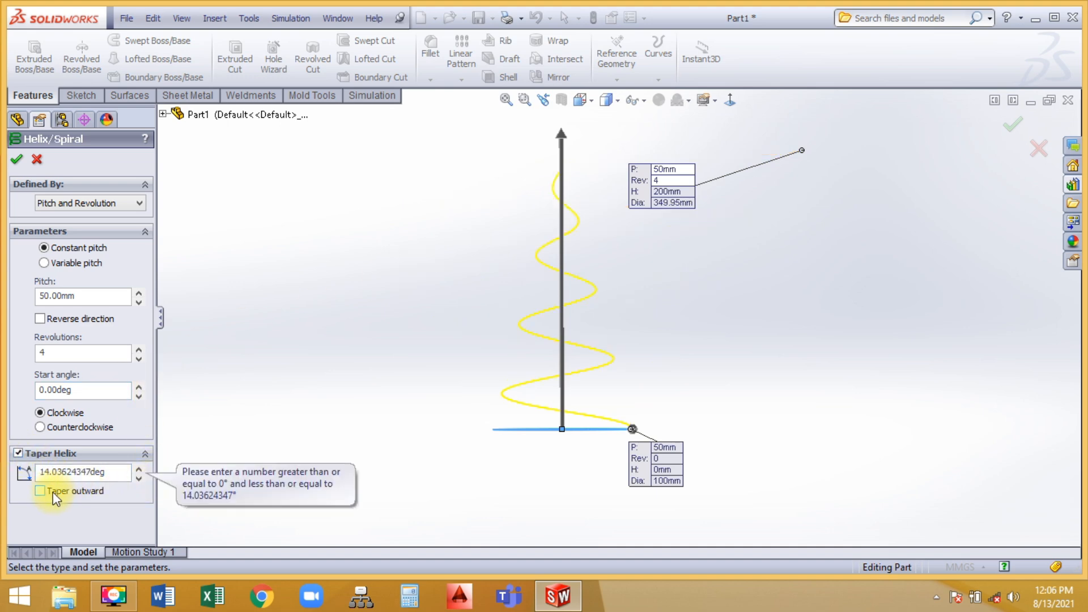
pyautogui.click(53, 491)
pyautogui.click(53, 492)
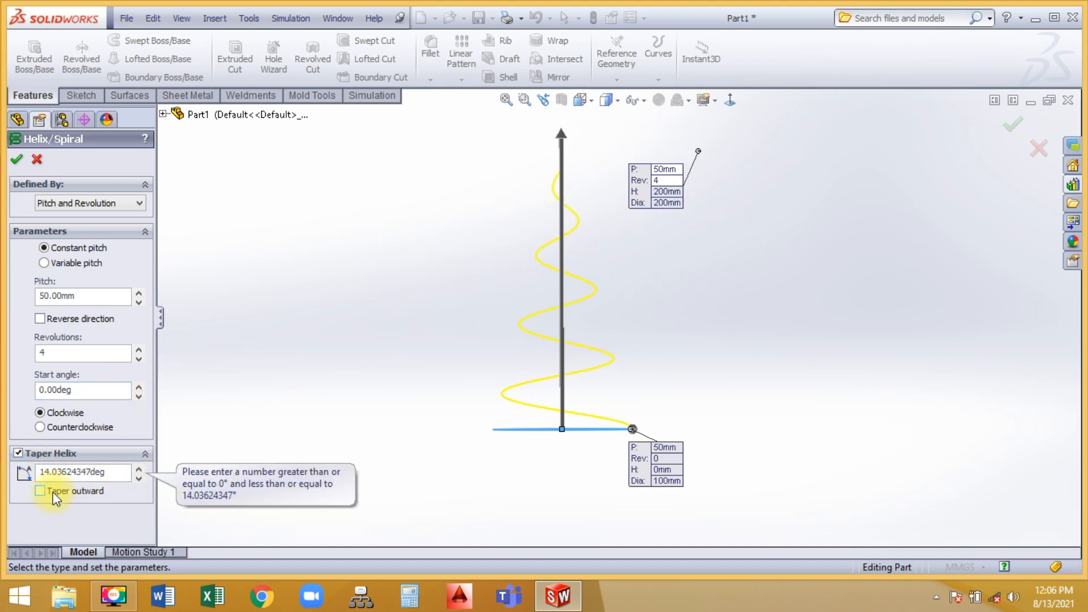
pyautogui.click(20, 453)
# - Try defining the helix by height and revolution
pyautogui.click(82, 197)
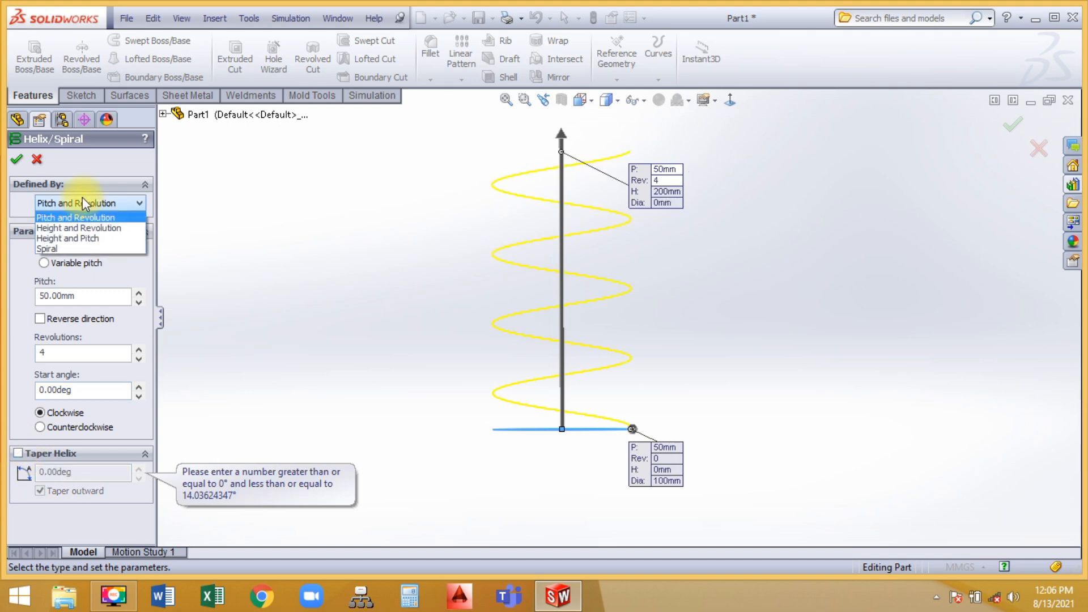
pyautogui.click(79, 228)
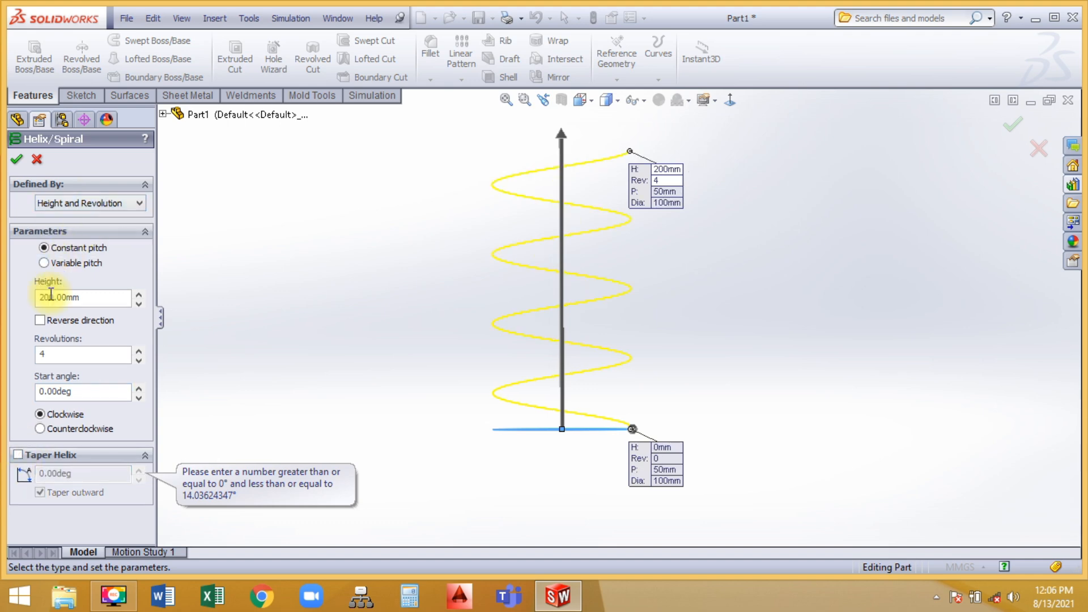
pyautogui.click(96, 302)
pyautogui.click(46, 353)
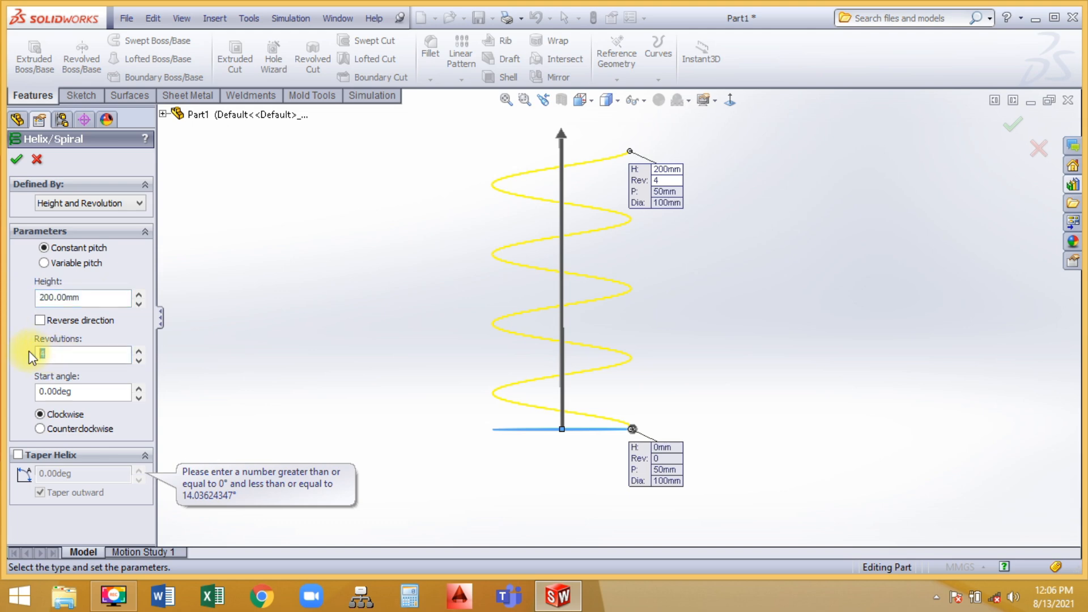
# - Define the helix by height and pitch, keeping the 200 mm height and setting the pitch to 60 mm
pyautogui.click(107, 204)
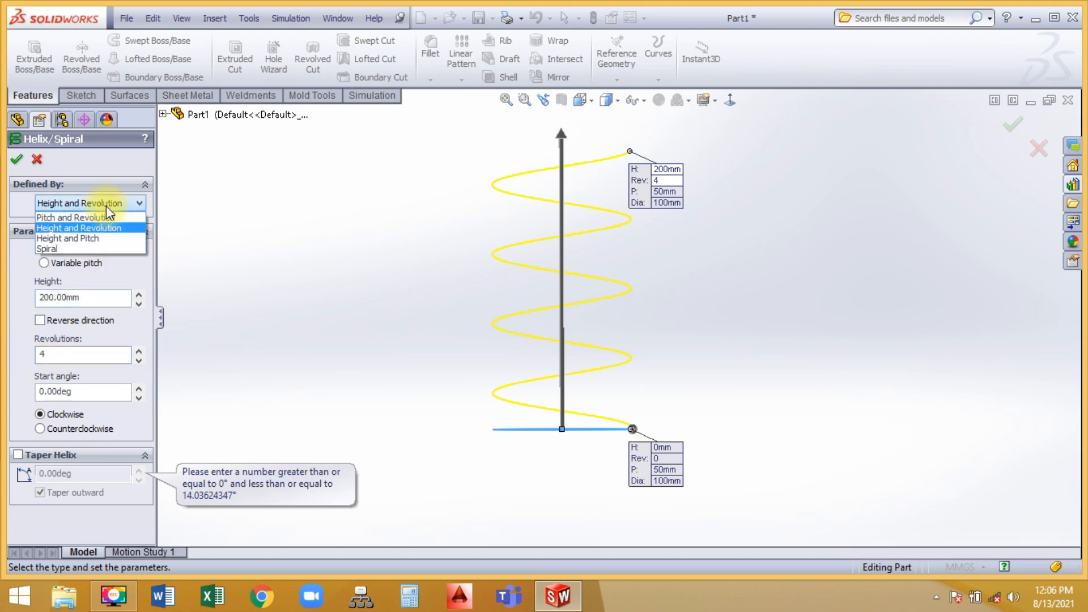
pyautogui.click(77, 238)
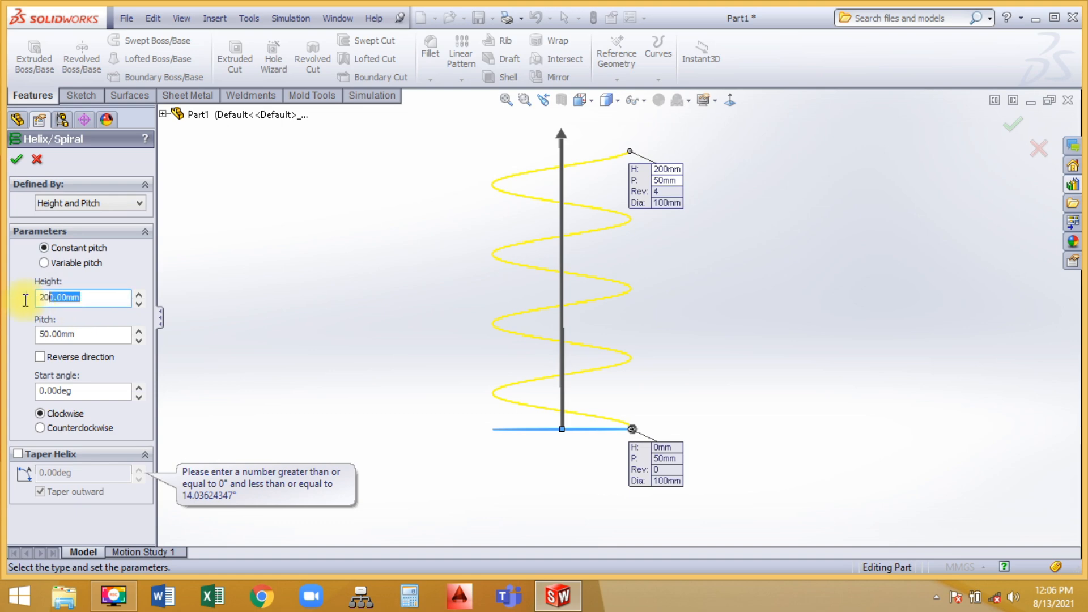
pyautogui.click(34, 333)
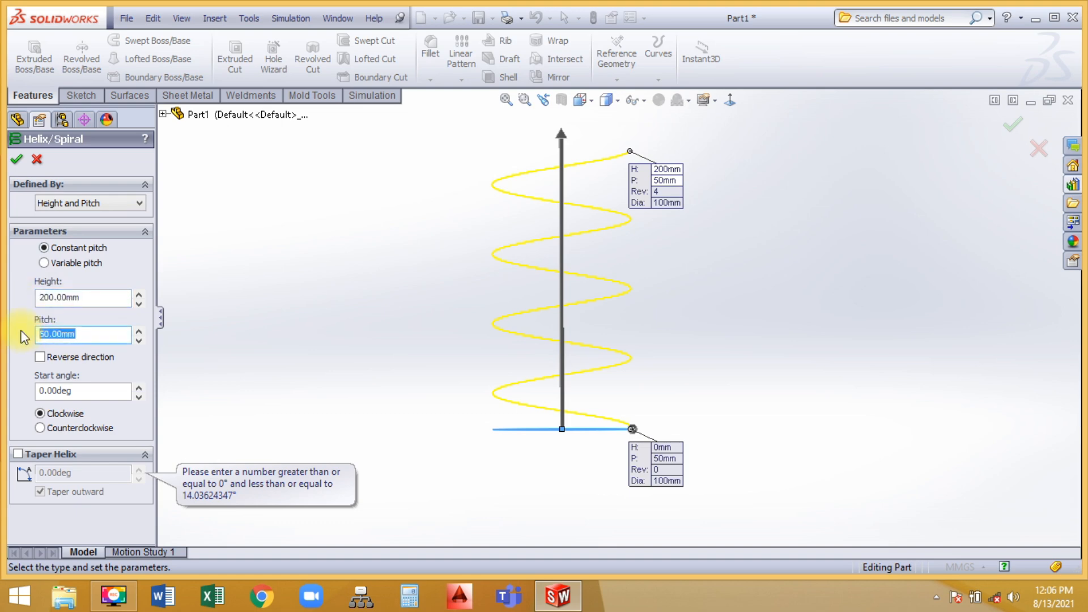
pyautogui.write('60')
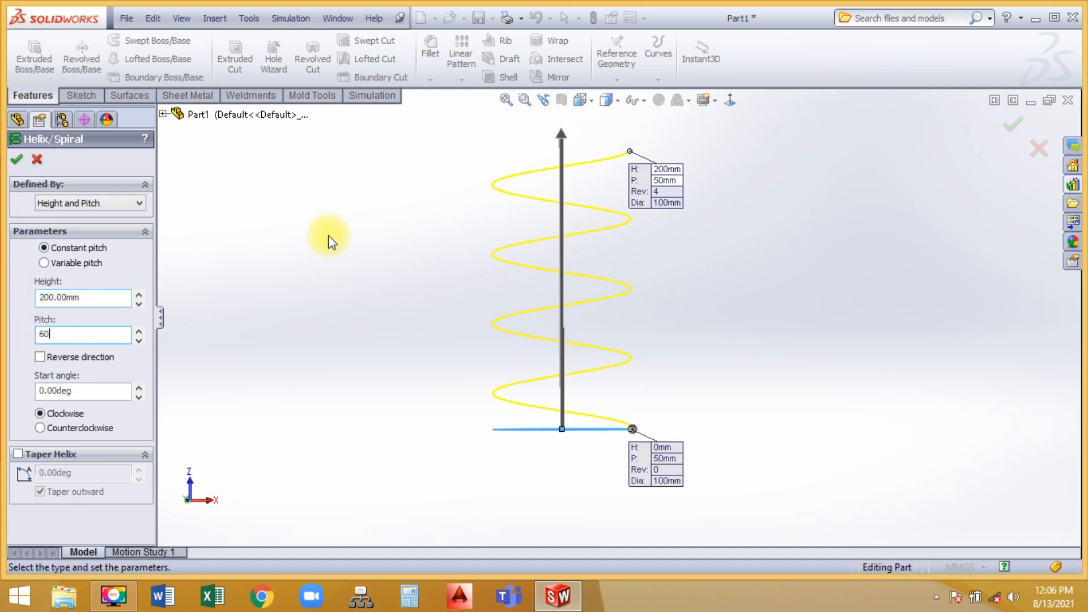
pyautogui.press('Return')
# - Vary the helix pitch in 10 mm increments, up to 100 mm, down to 30 mm and back to 60 mm
pyautogui.click(138, 331)
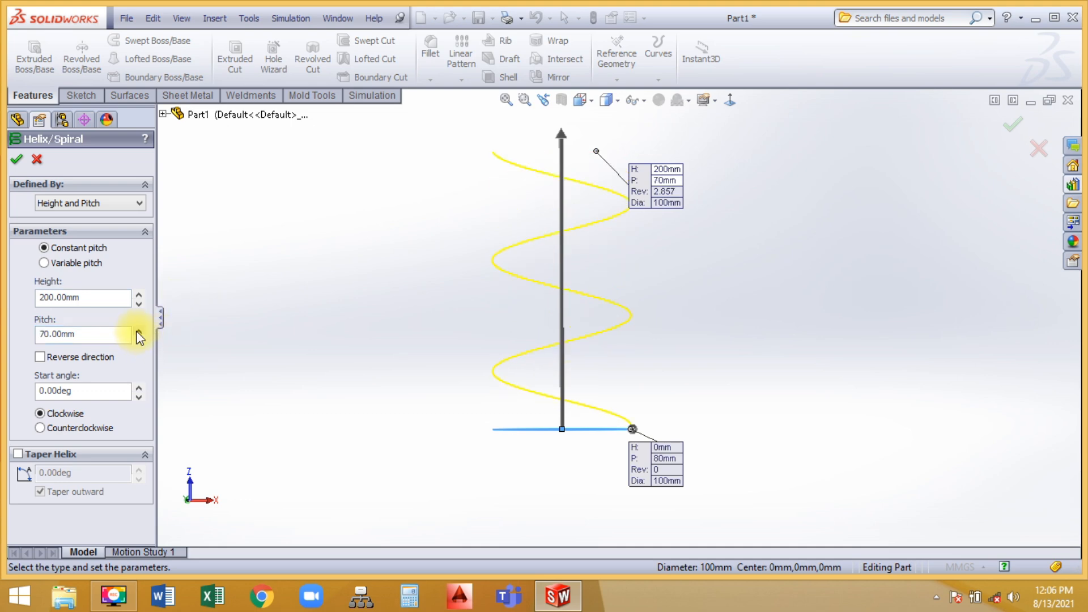
pyautogui.click(138, 331)
pyautogui.click(138, 331)
pyautogui.click(139, 331)
pyautogui.click(138, 330)
pyautogui.click(137, 339)
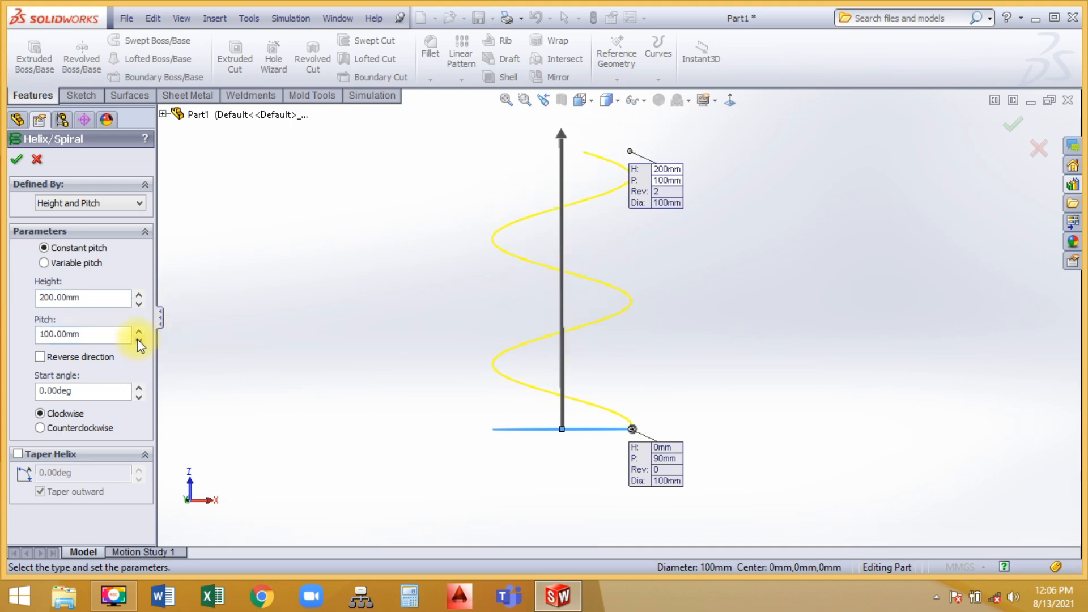
pyautogui.click(138, 339)
pyautogui.click(137, 339)
pyautogui.click(137, 339)
pyautogui.click(138, 339)
pyautogui.click(138, 339)
pyautogui.click(138, 339)
pyautogui.click(138, 339)
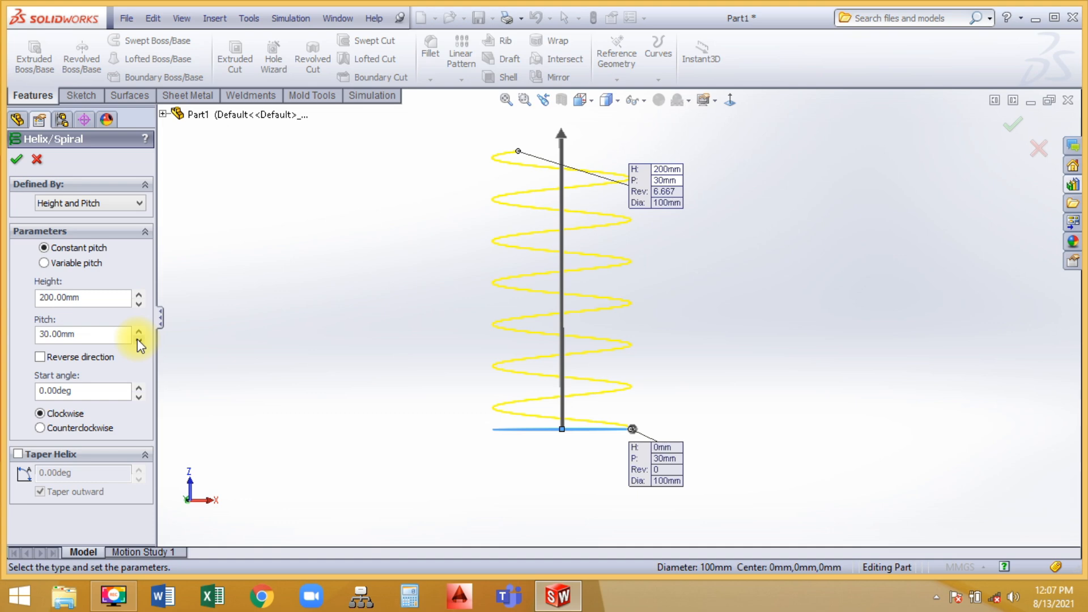
pyautogui.click(138, 331)
pyautogui.click(138, 331)
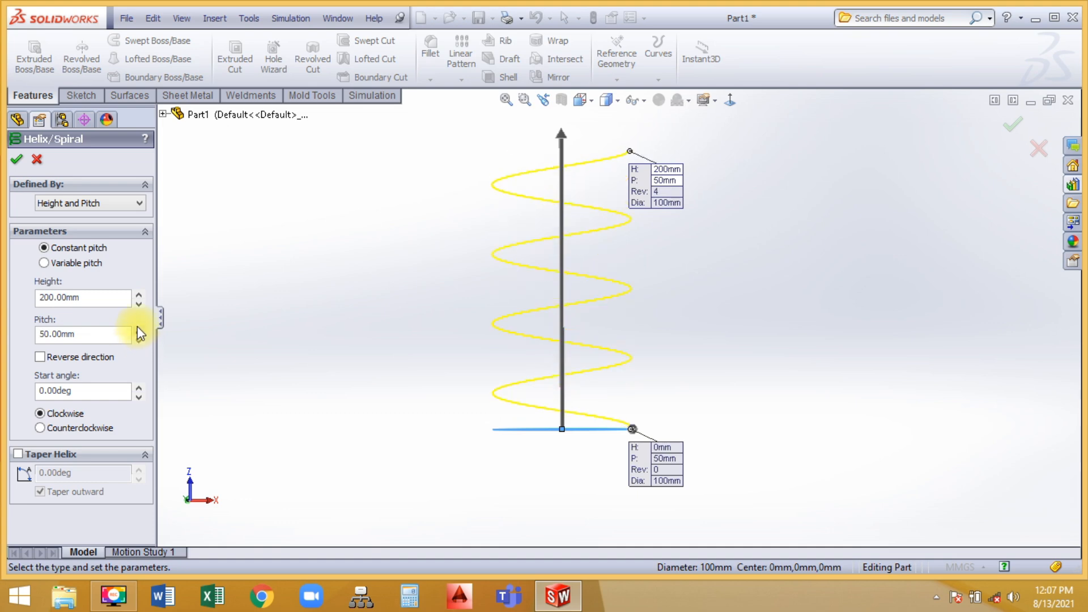
pyautogui.click(139, 331)
# - Try defining the curve as a flat spiral and inspect its shape from an angle
pyautogui.click(121, 203)
pyautogui.click(88, 249)
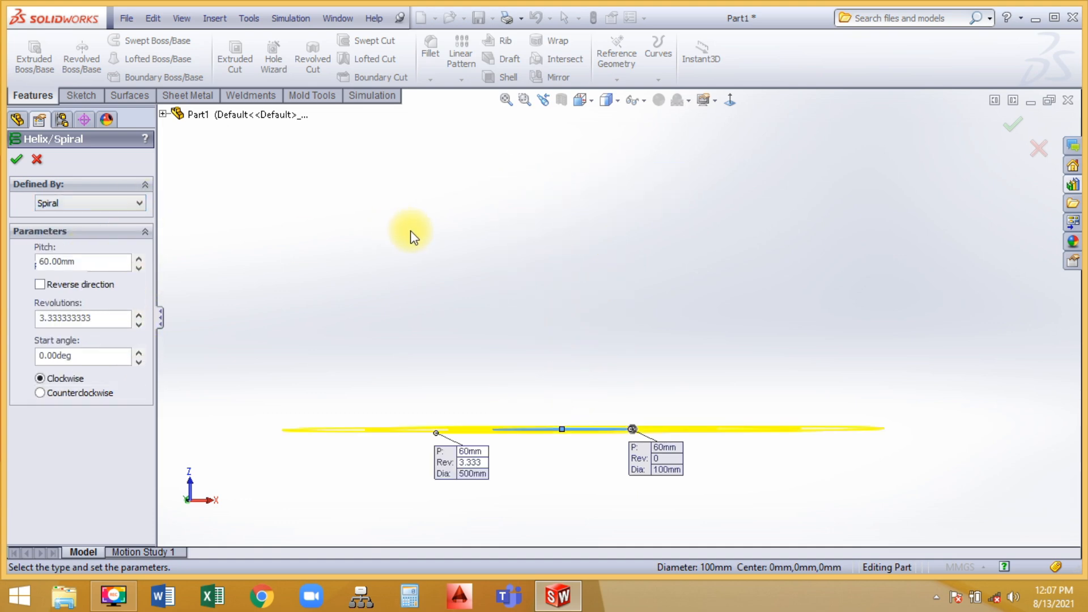
pyautogui.moveTo(456, 294); pyautogui.dragTo(441, 330, button='middle')
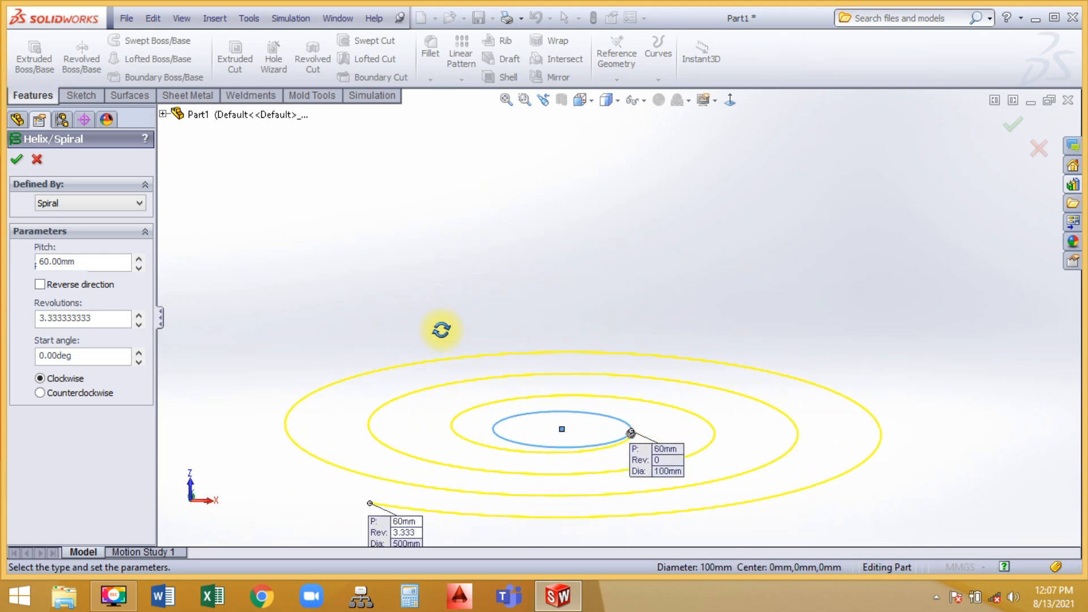
# - Define the helix by pitch and revolution with about 3.833 revolutions and a 50 mm pitch, and create it
pyautogui.click(118, 202)
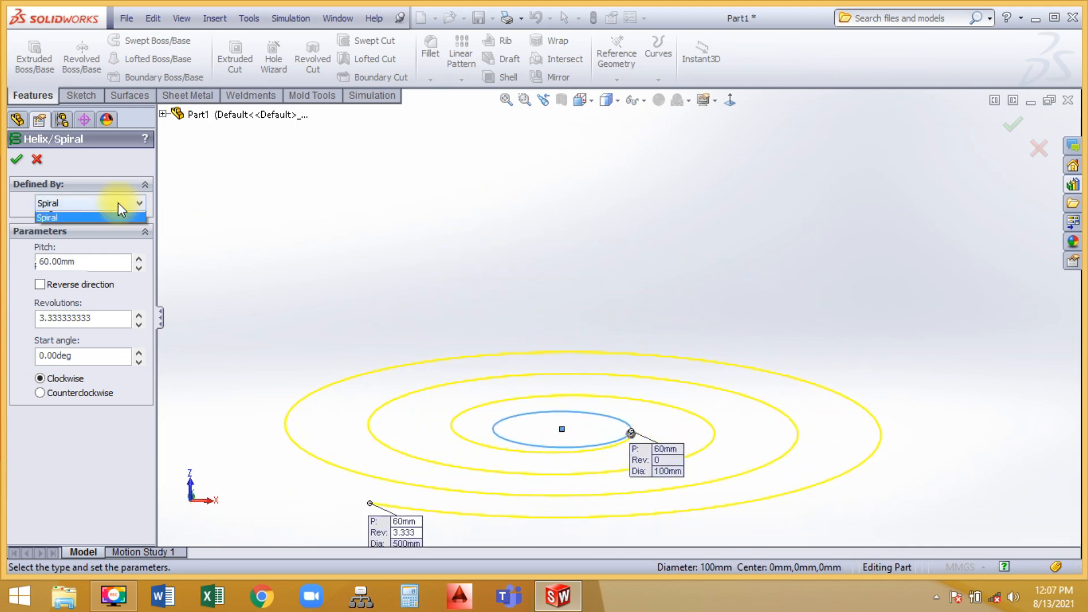
pyautogui.click(90, 216)
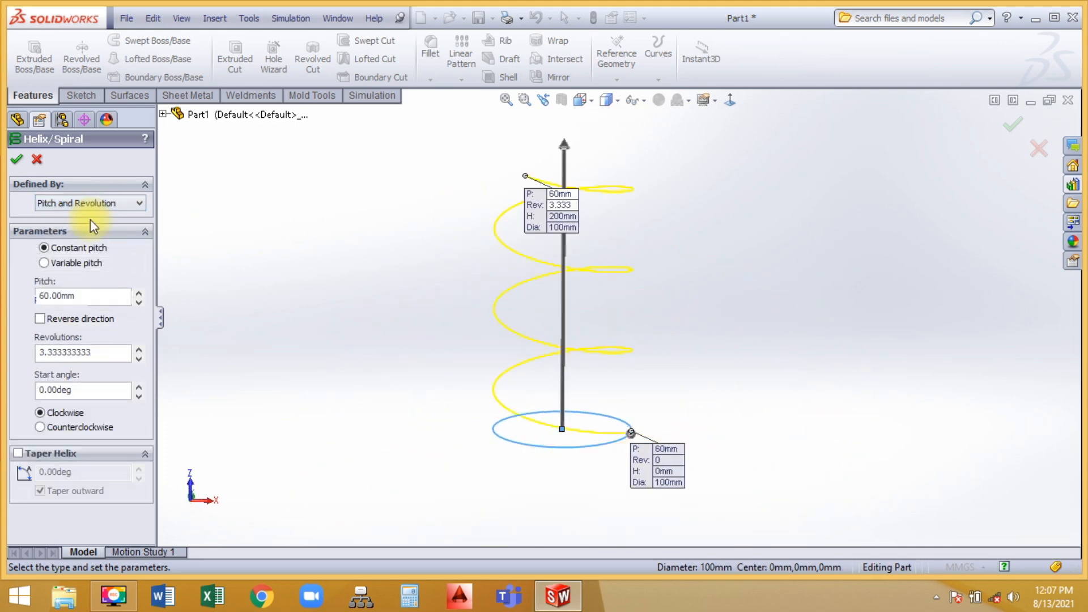
pyautogui.click(138, 349)
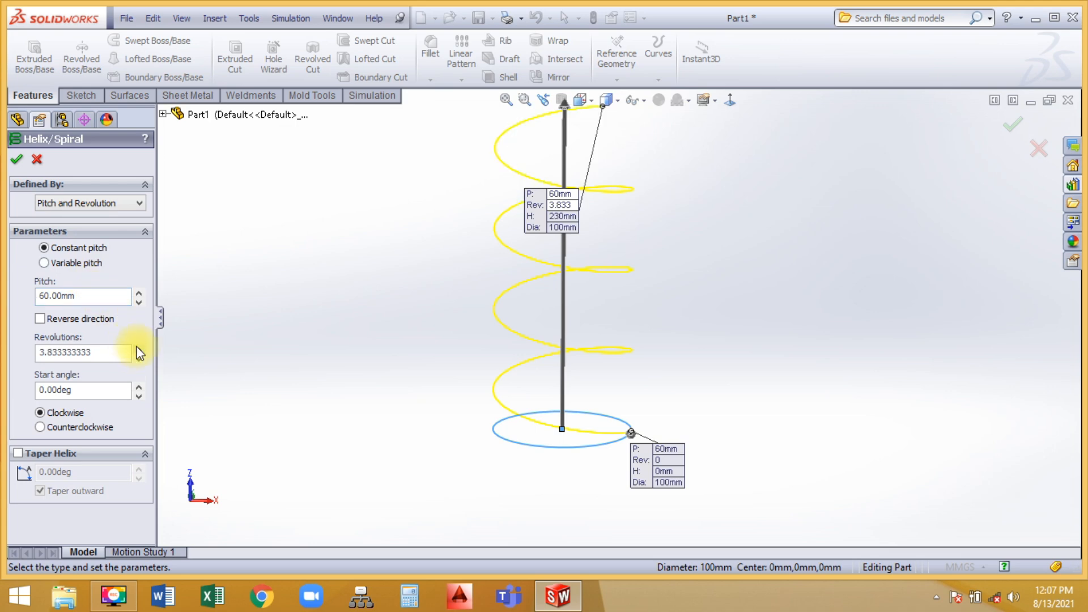
pyautogui.click(139, 300)
pyautogui.click(138, 300)
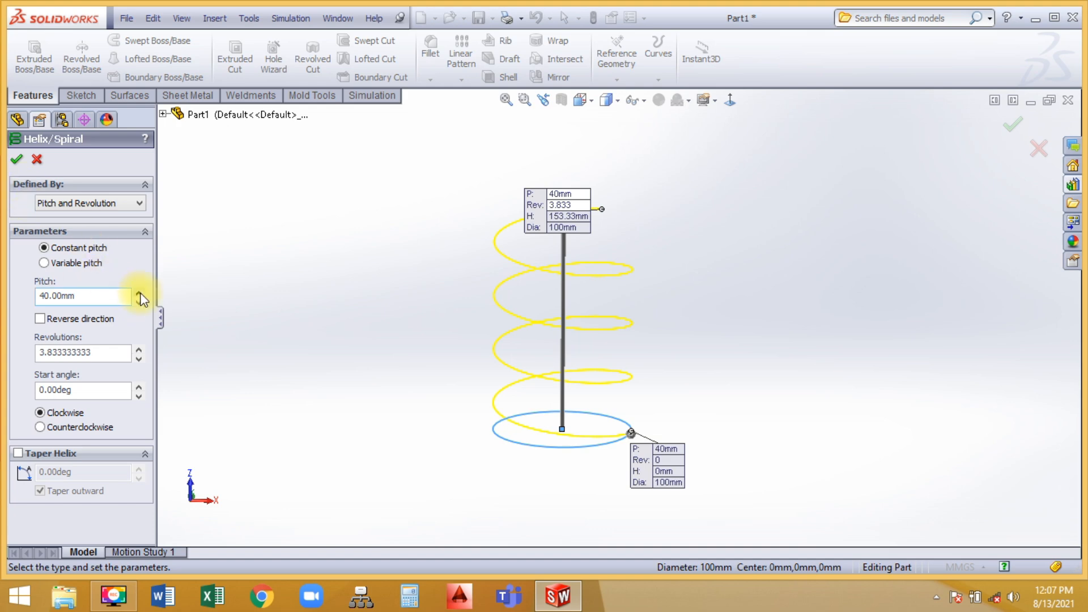
pyautogui.click(138, 293)
pyautogui.click(17, 159)
# - Create a reference plane through the helix's upper end point, perpendicular to the helix curve
pyautogui.moveTo(551, 270); pyautogui.dragTo(524, 300, button='middle')
pyautogui.click(620, 65)
pyautogui.click(622, 94)
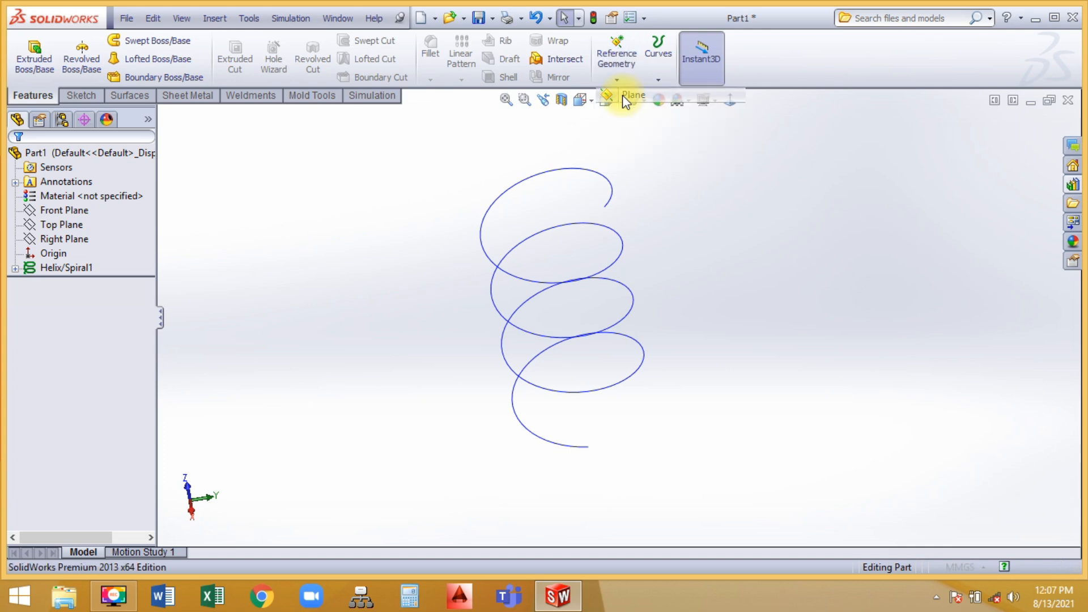
pyautogui.click(613, 205)
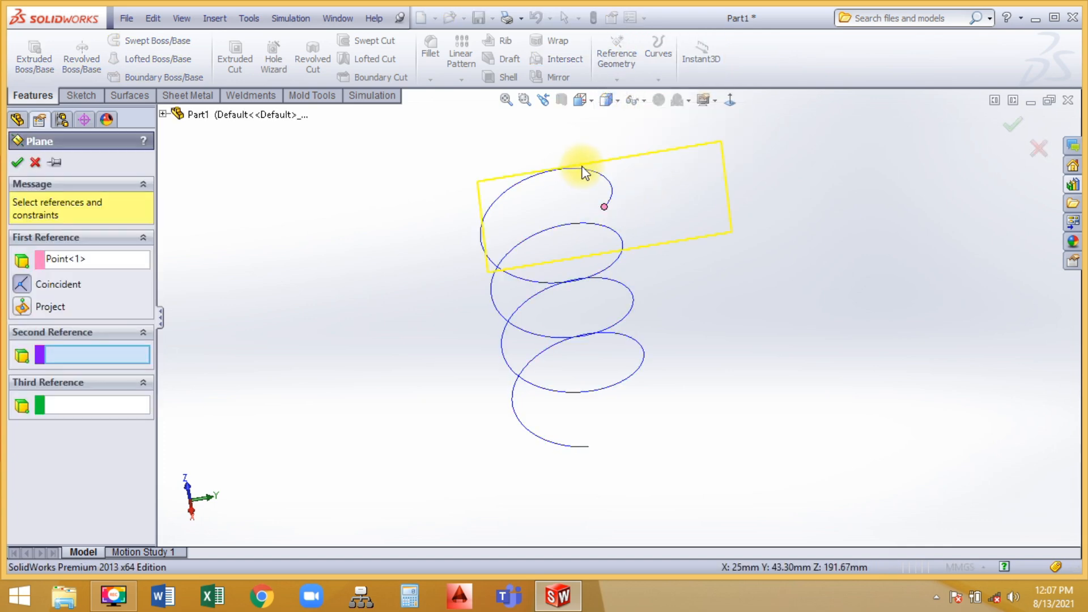
pyautogui.click(593, 173)
pyautogui.click(1012, 125)
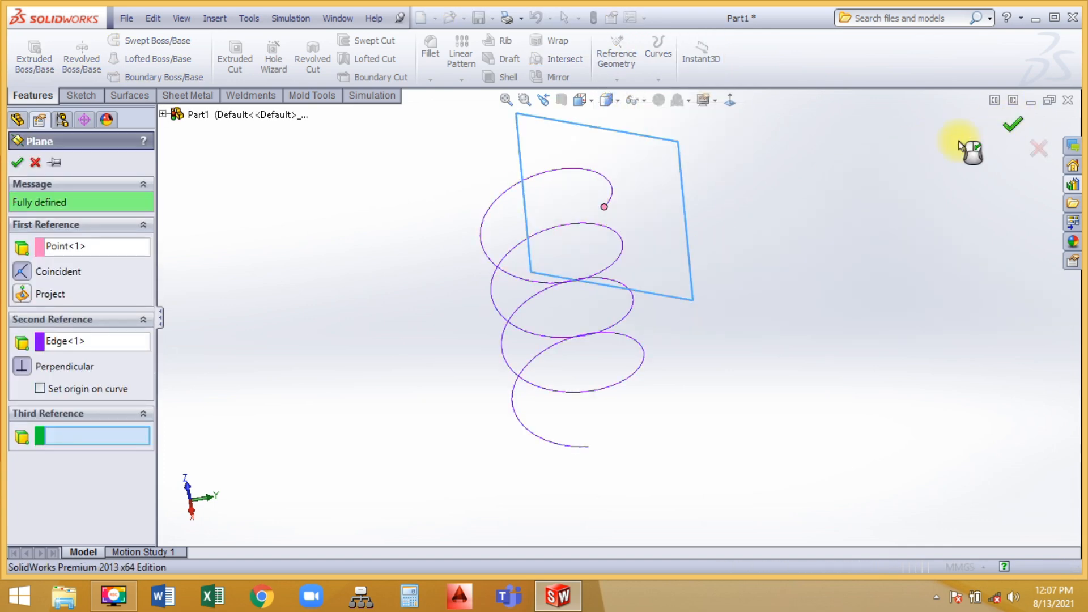
# - Start a sketch on the perpendicular plane at the helix's end and draw a circle of about 6.3 mm radius
pyautogui.rightClick(662, 195)
pyautogui.click(690, 168)
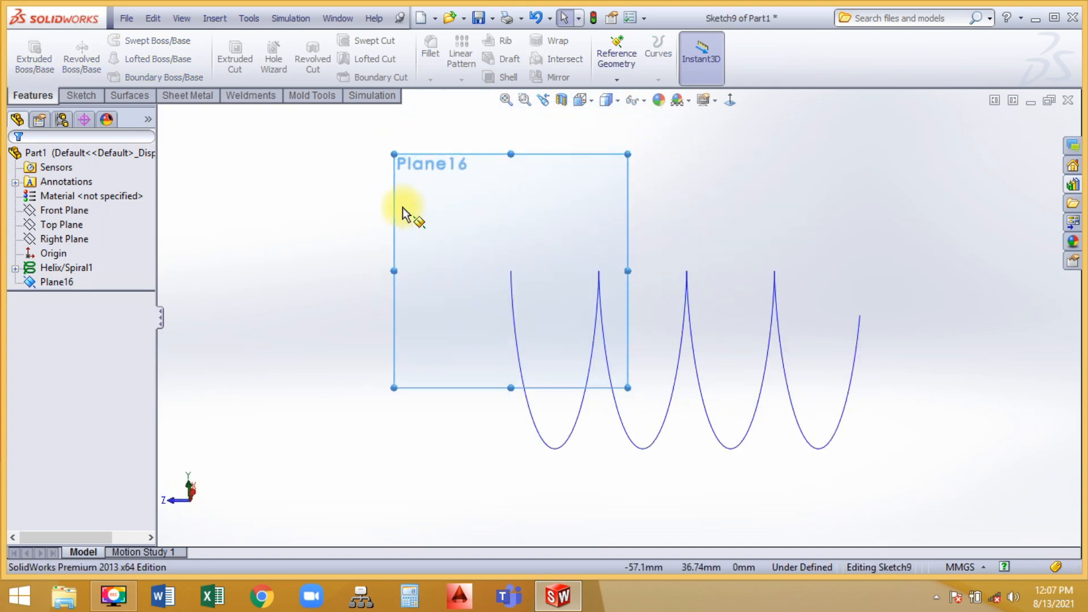
pyautogui.press('c')
pyautogui.click(560, 203)
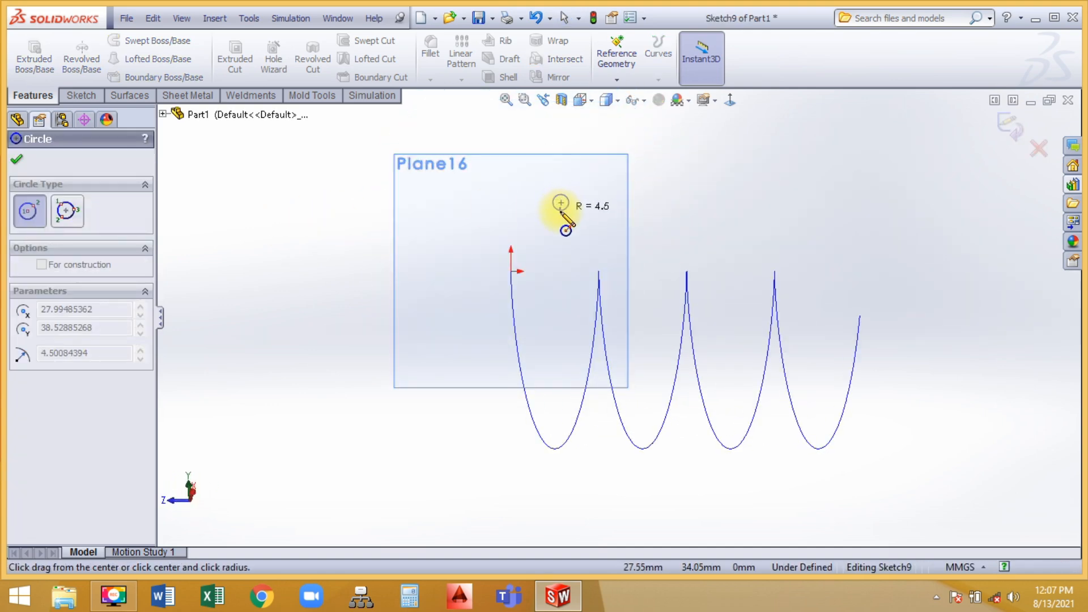
pyautogui.click(559, 214)
# - Set the circle's centre coordinates to X 0 and Y 0
pyautogui.doubleClick(103, 451)
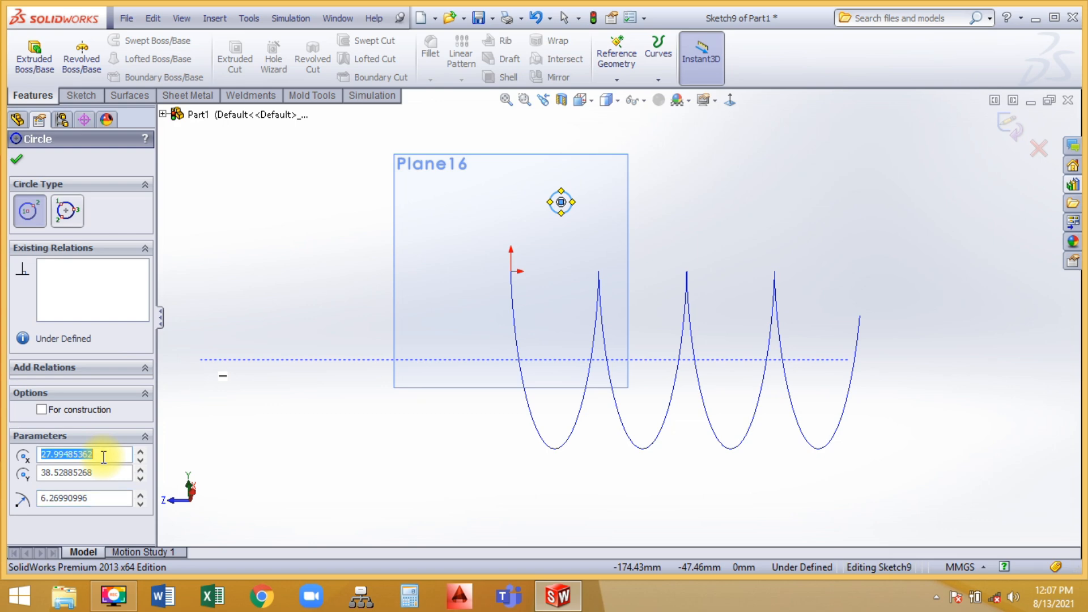
pyautogui.write('0')
pyautogui.press('Return')
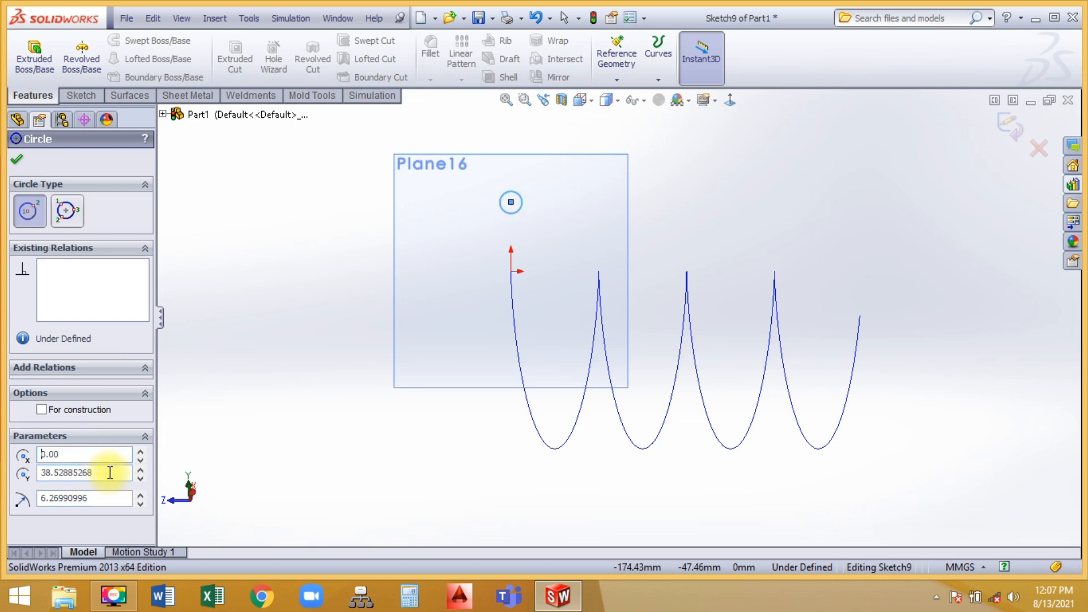
pyautogui.doubleClick(109, 472)
pyautogui.write('0')
pyautogui.press('Return')
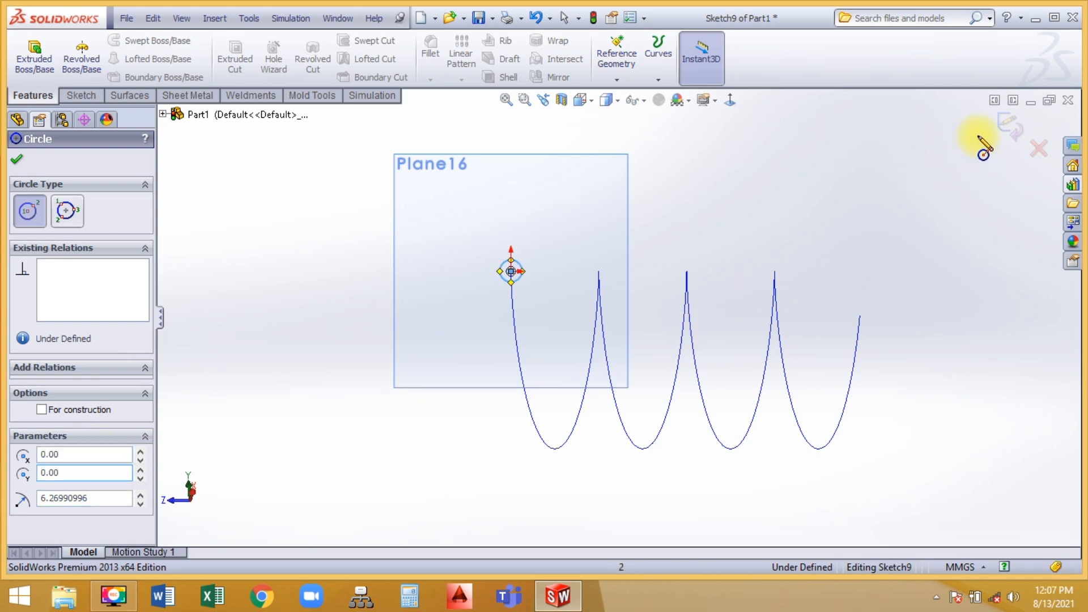
# - Finish the circle sketch and hide the reference plane at the helix's end
pyautogui.click(1008, 126)
pyautogui.click(563, 235)
pyautogui.click(637, 181)
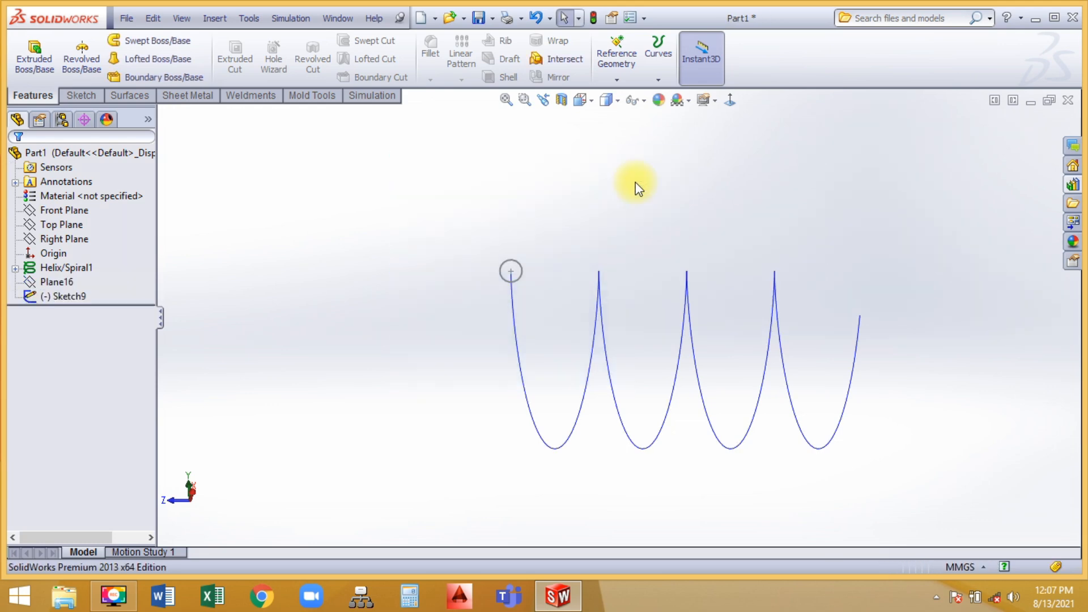
# - Sweep the small circle along the helix to create a solid spring
pyautogui.click(173, 45)
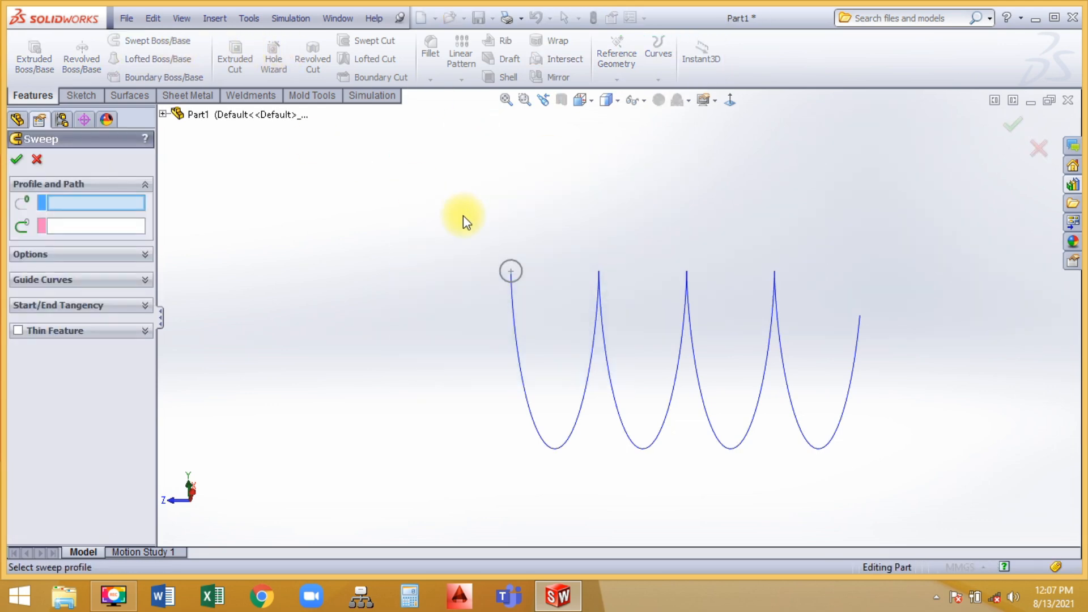
pyautogui.click(512, 257)
pyautogui.click(512, 300)
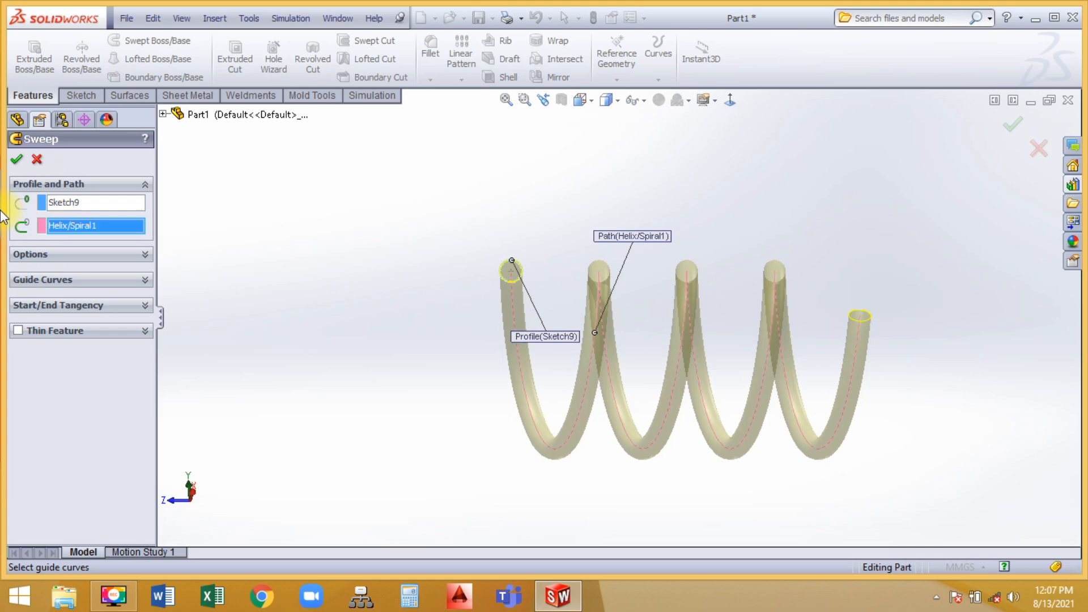
pyautogui.click(18, 161)
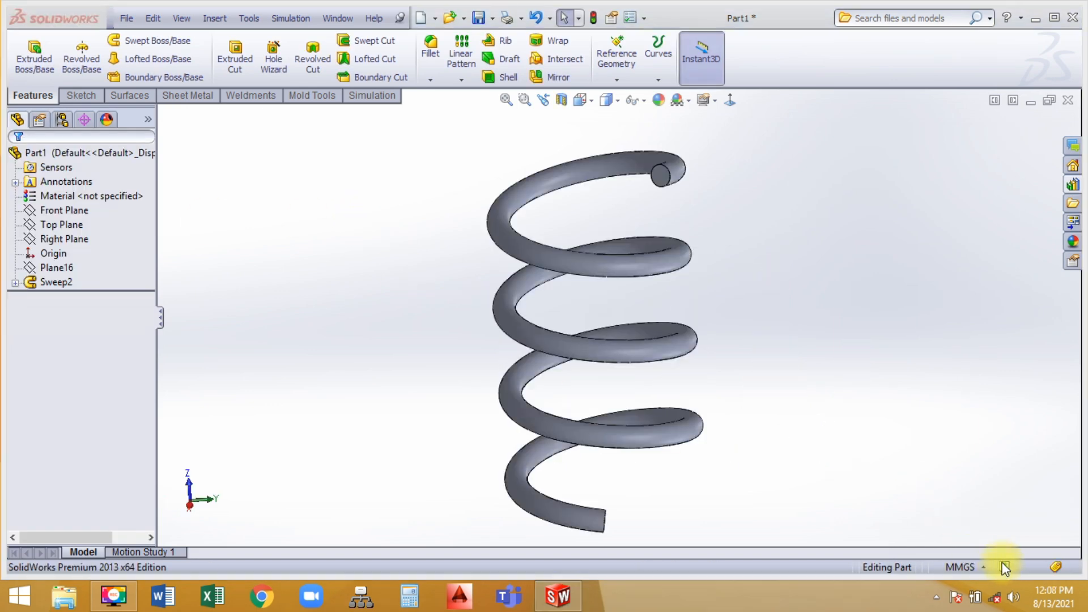
# - Assign the steel material AISI 4130 Steel, annealed at 865C, to the spring part
pyautogui.click(84, 198)
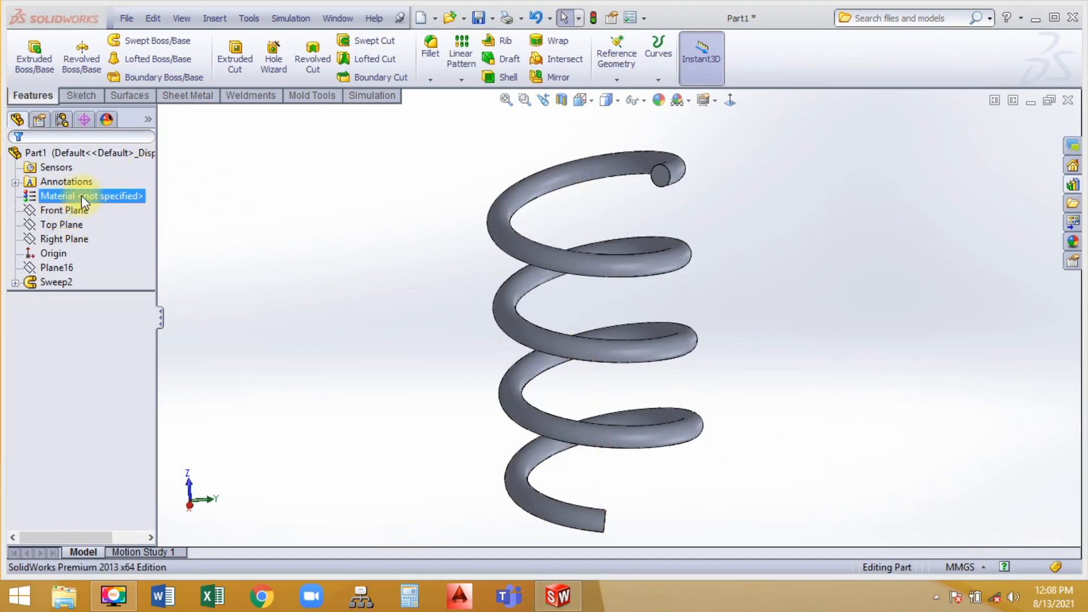
pyautogui.rightClick(86, 204)
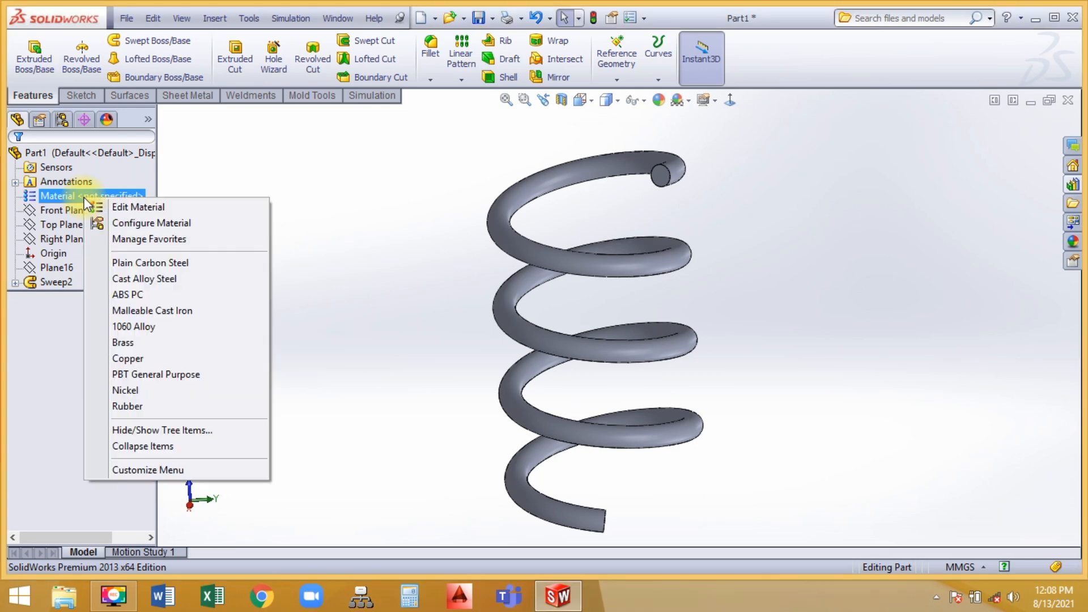
pyautogui.click(107, 205)
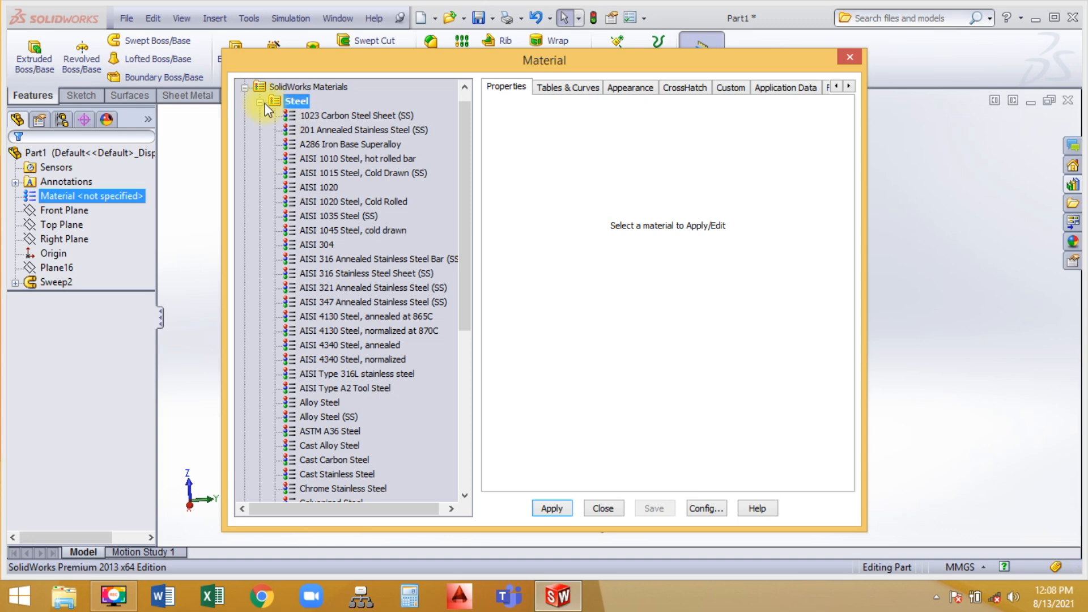
pyautogui.click(260, 102)
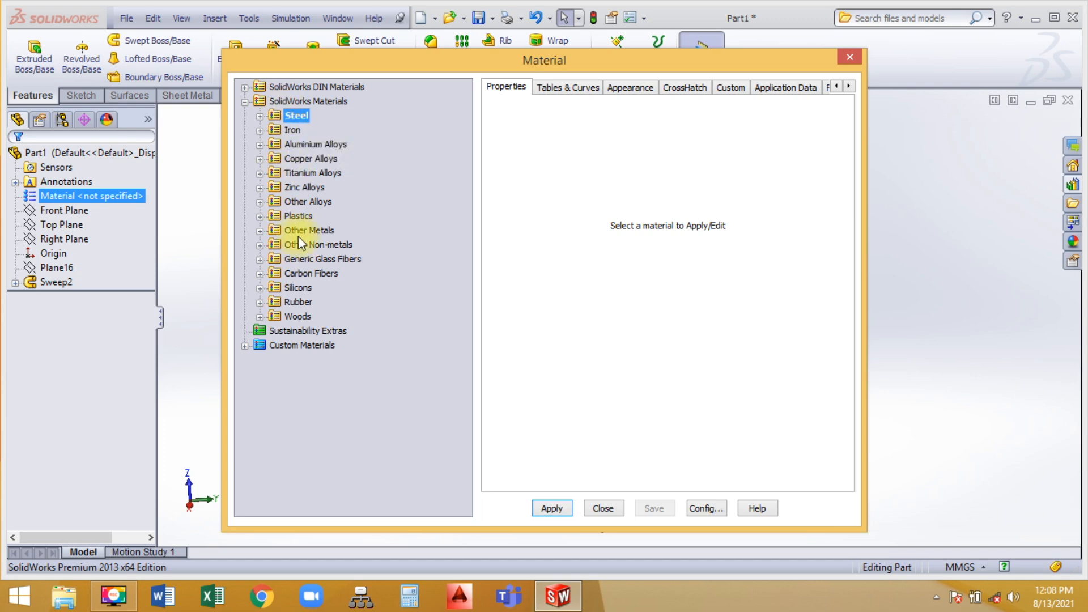
pyautogui.click(259, 116)
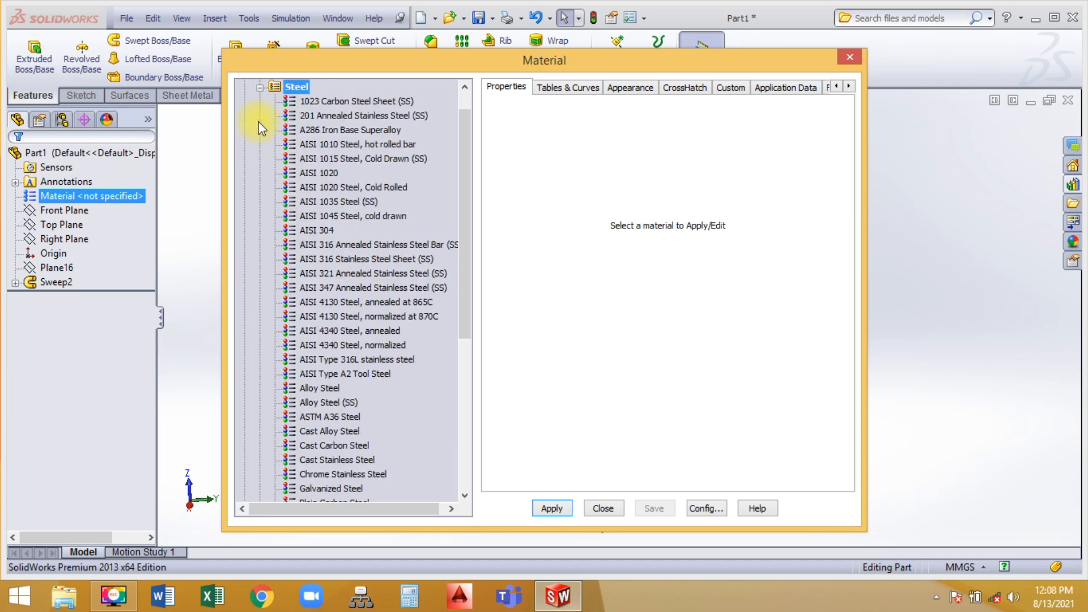
pyautogui.click(316, 302)
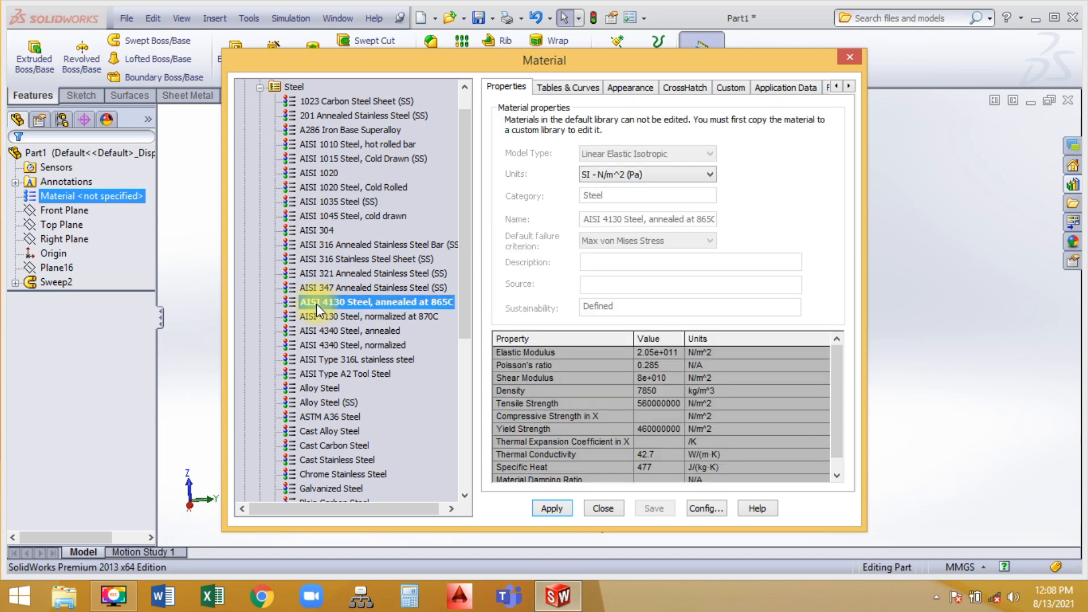
pyautogui.click(549, 508)
pyautogui.click(603, 508)
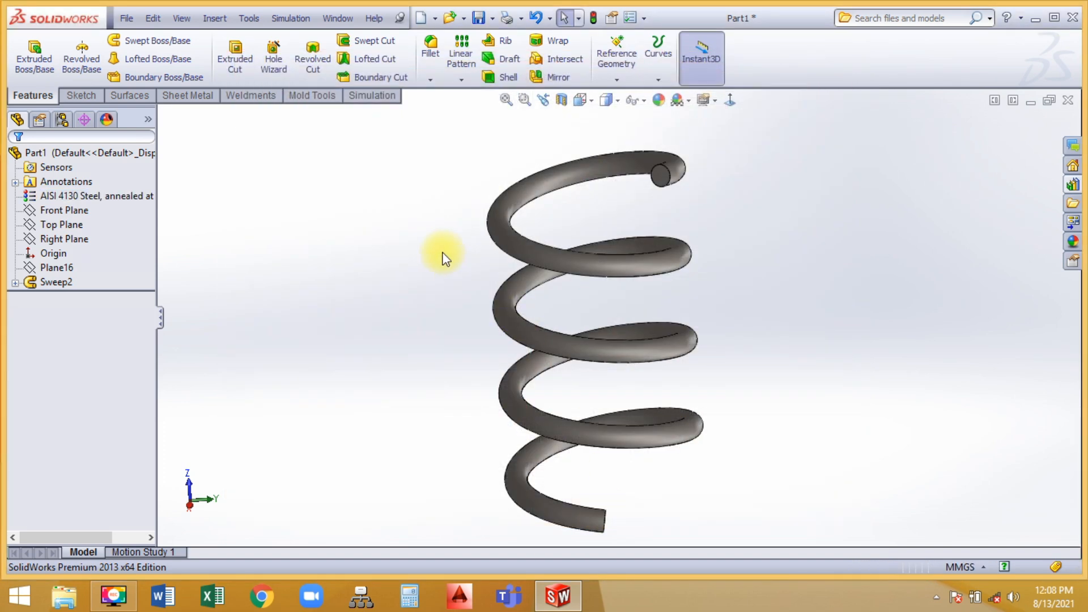
# - Evaluate the spring's mass properties, examining its mass, volume, surface area and centre of mass
pyautogui.moveTo(443, 258); pyautogui.dragTo(406, 291, button='middle')
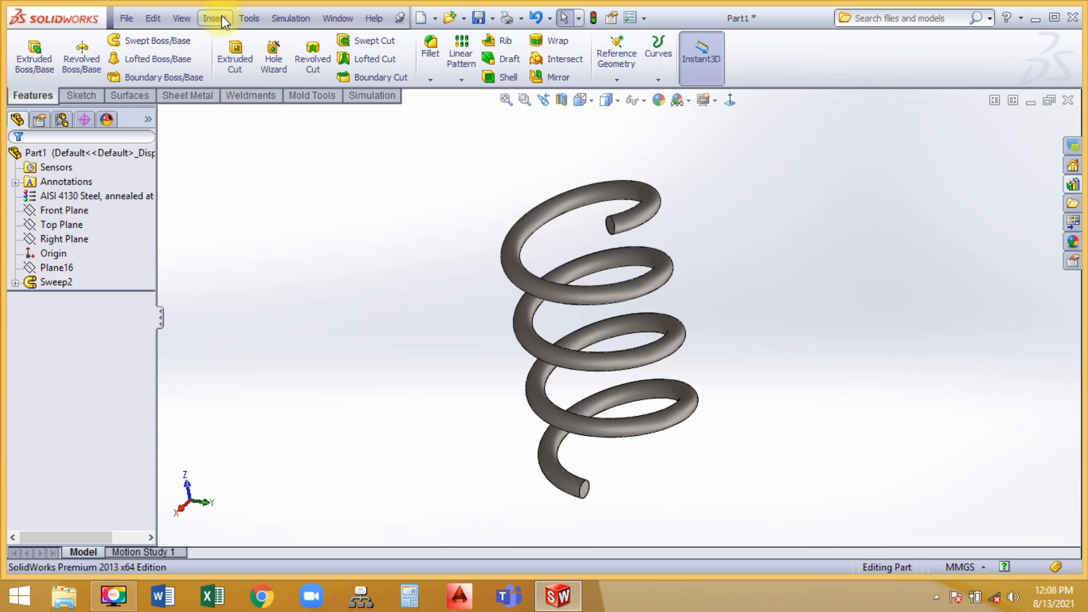
pyautogui.click(247, 18)
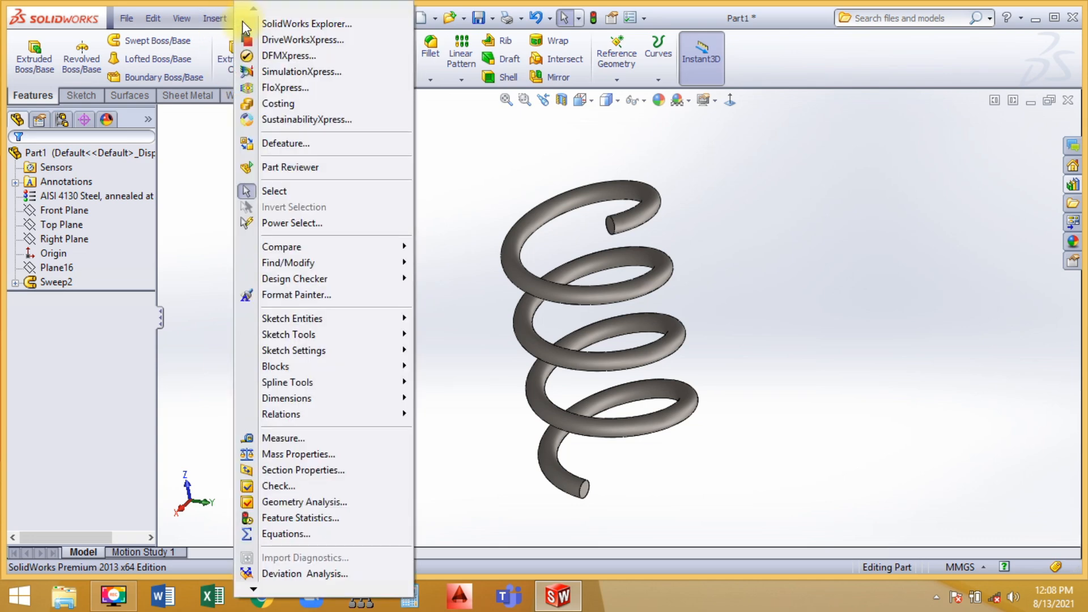
pyautogui.click(291, 455)
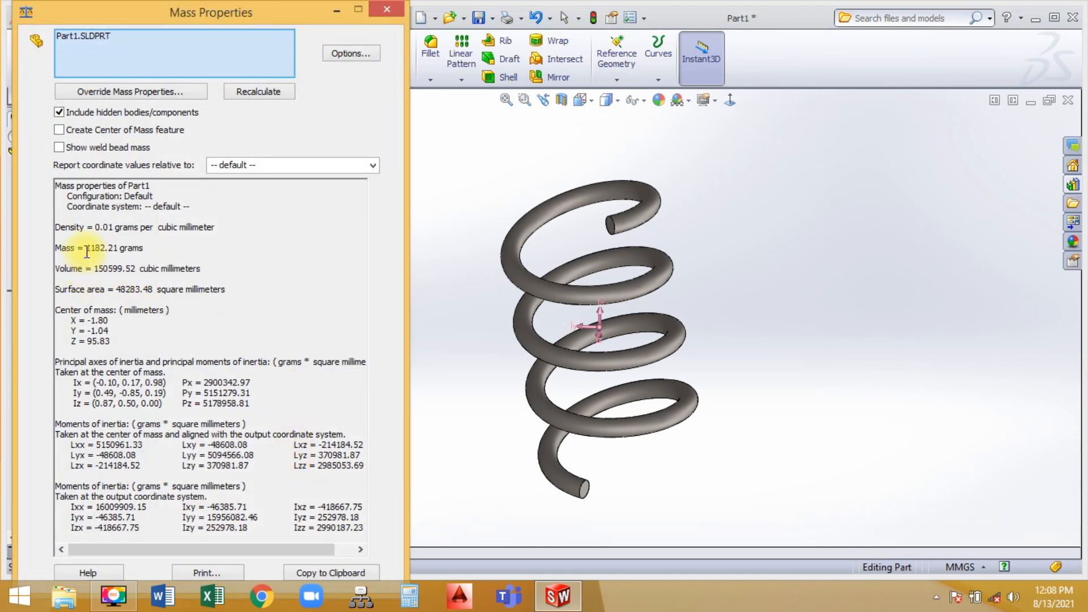
pyautogui.moveTo(86, 247); pyautogui.dragTo(207, 271)
pyautogui.moveTo(105, 289); pyautogui.dragTo(65, 322)
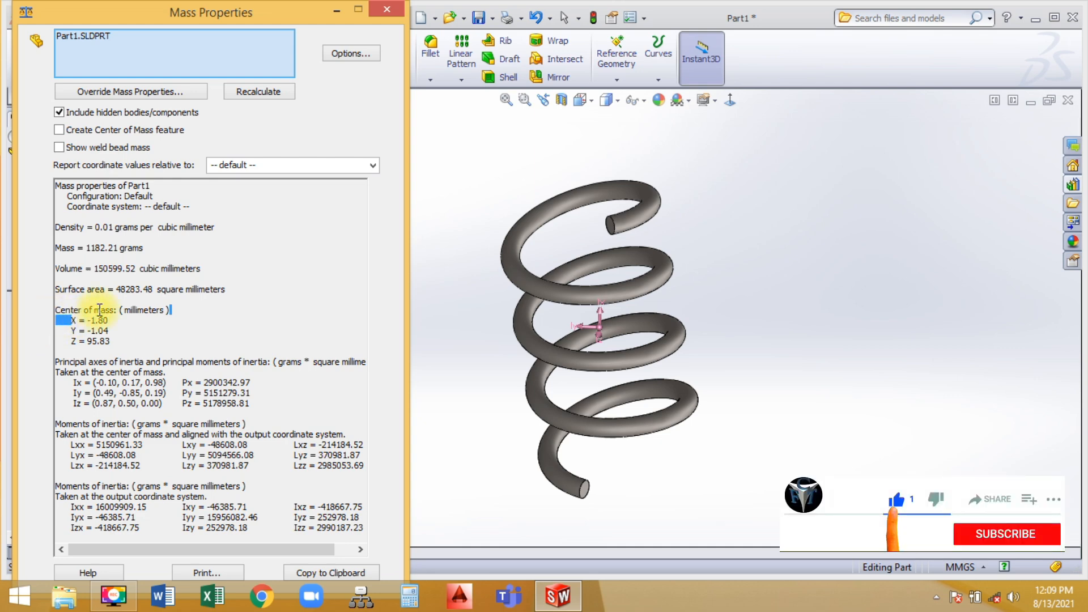
pyautogui.click(385, 10)
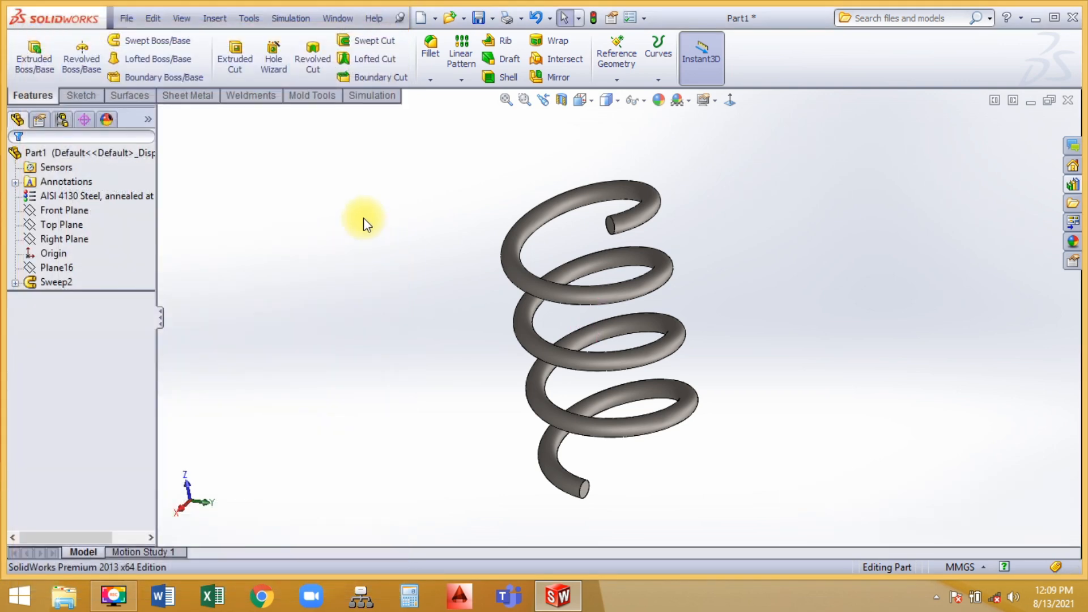
pyautogui.moveTo(708, 331); pyautogui.dragTo(726, 309, button='middle')
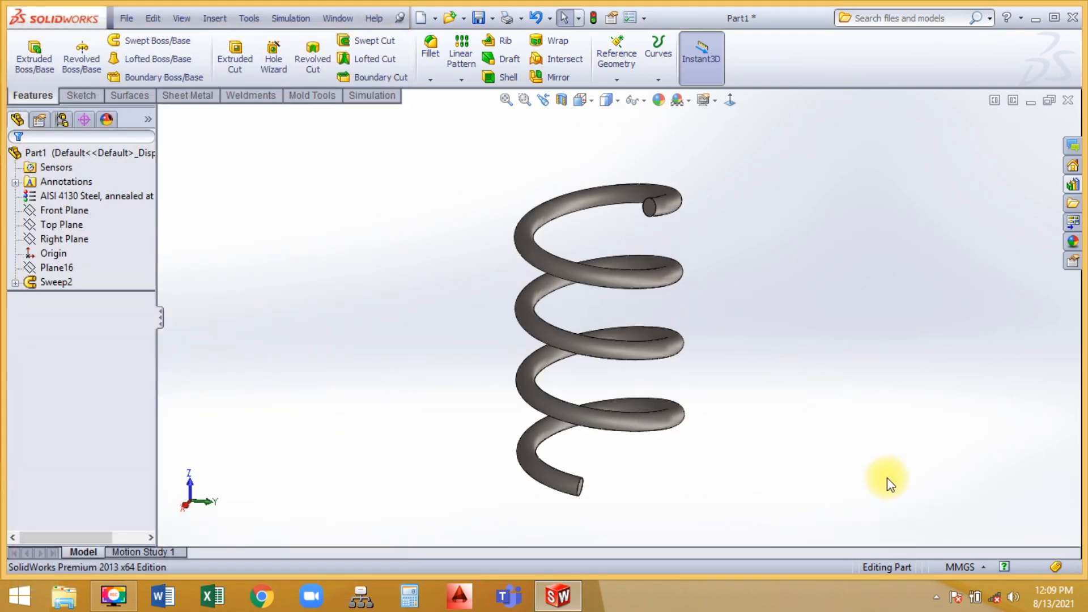